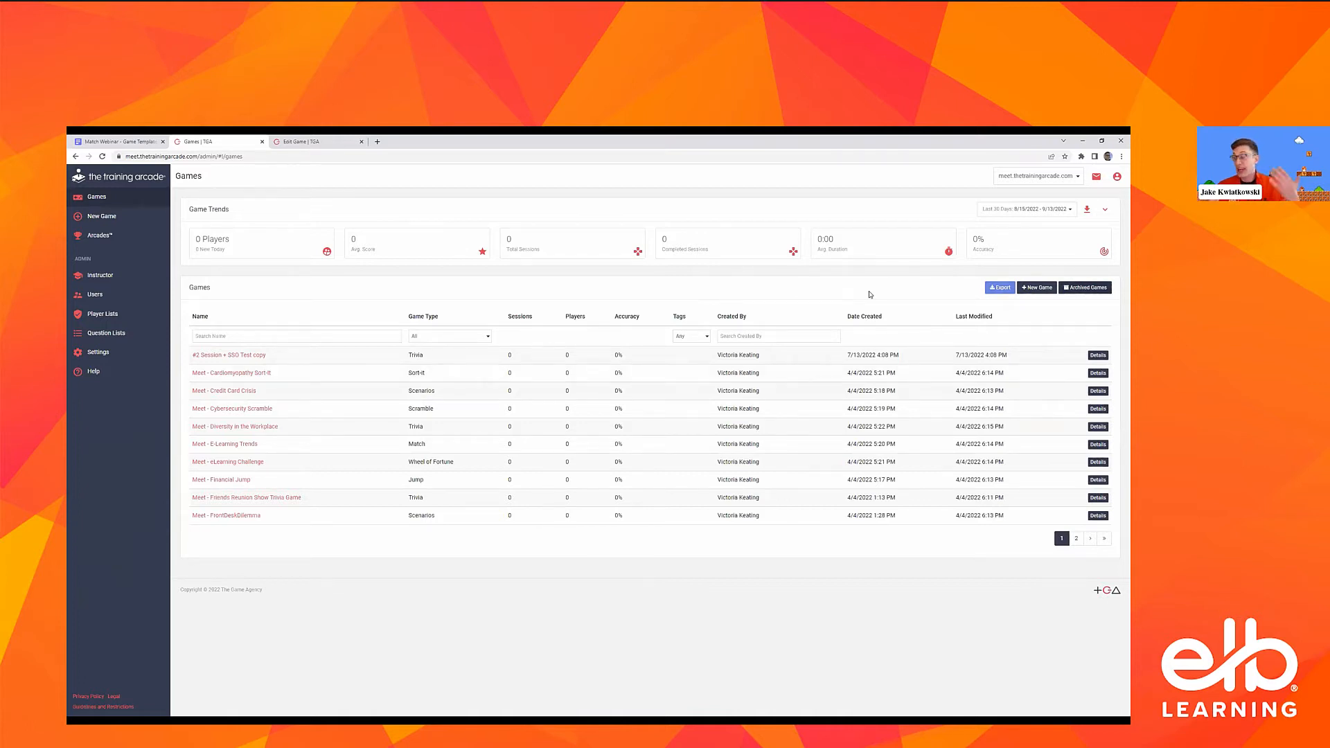
Review the available date range options for the game trends statistics
click(1025, 209)
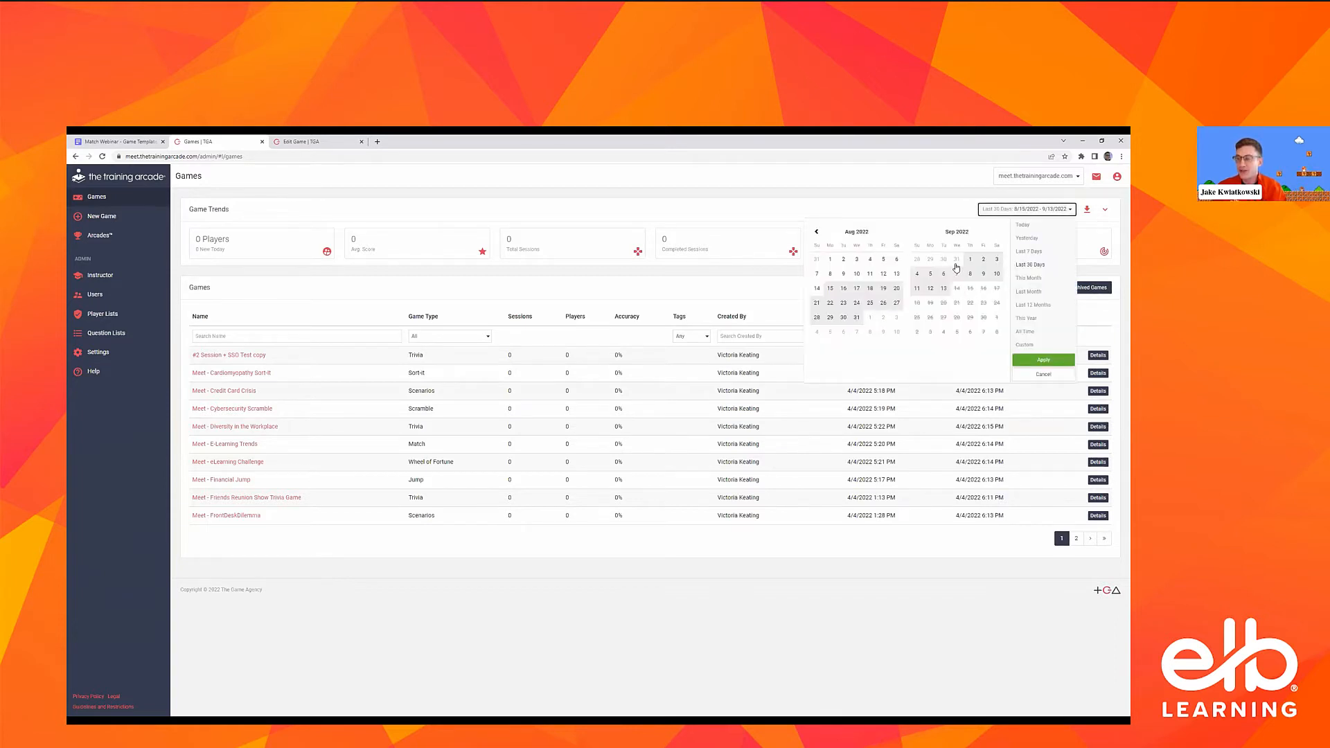
click(956, 208)
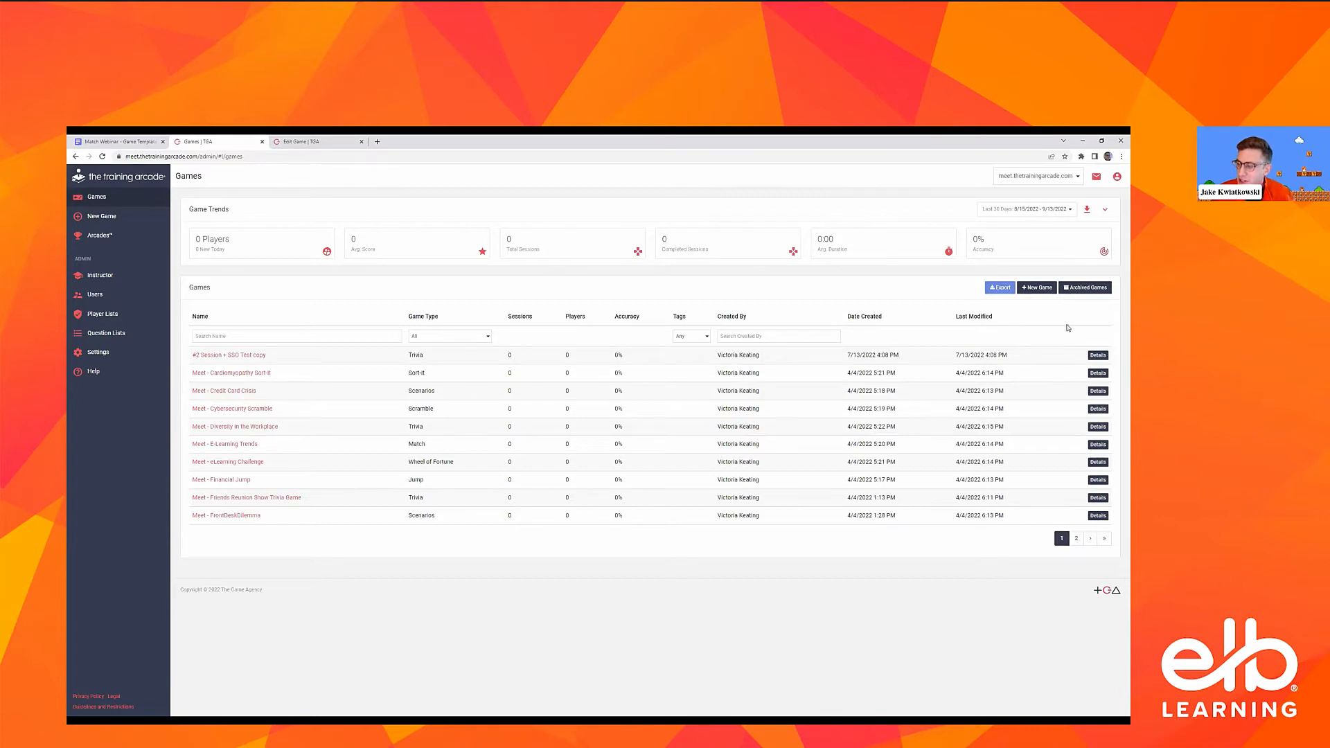
Create a new game of the Match type and name it "Match Webinar Game"
click(1034, 288)
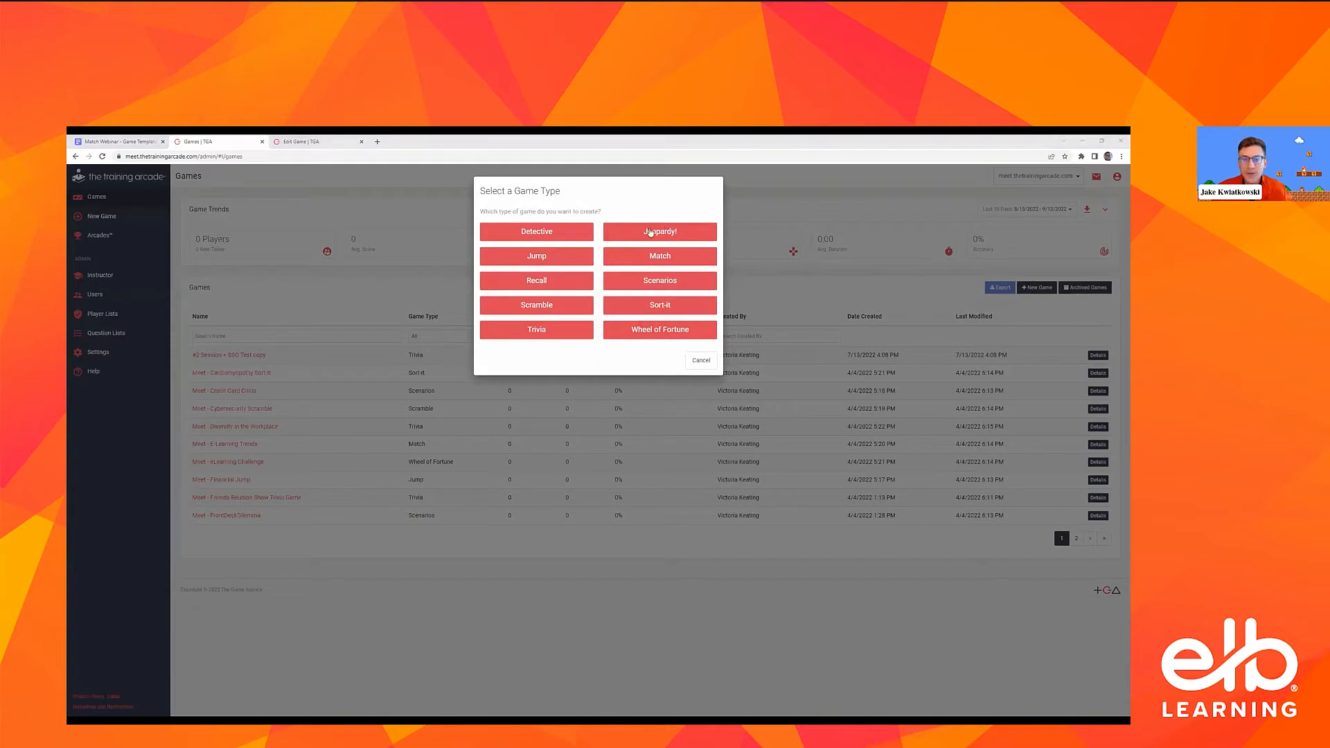
click(646, 257)
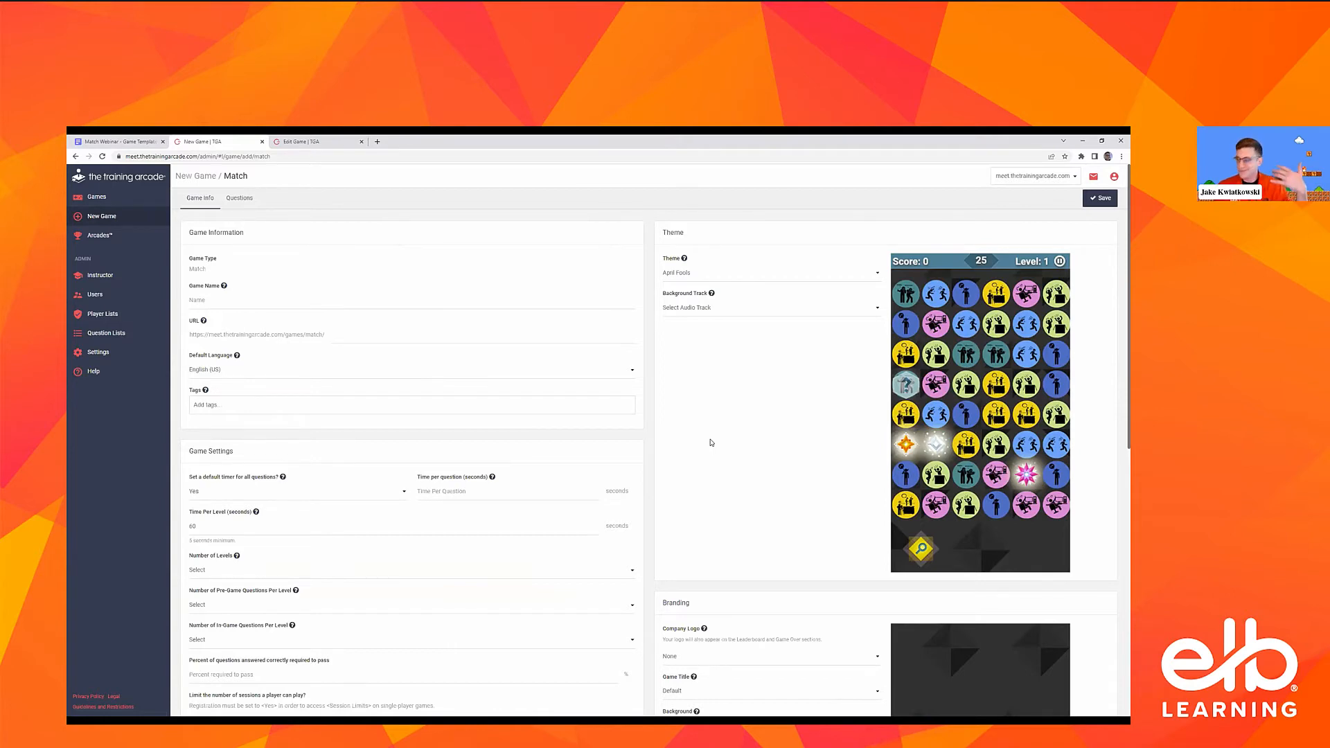
click(391, 303)
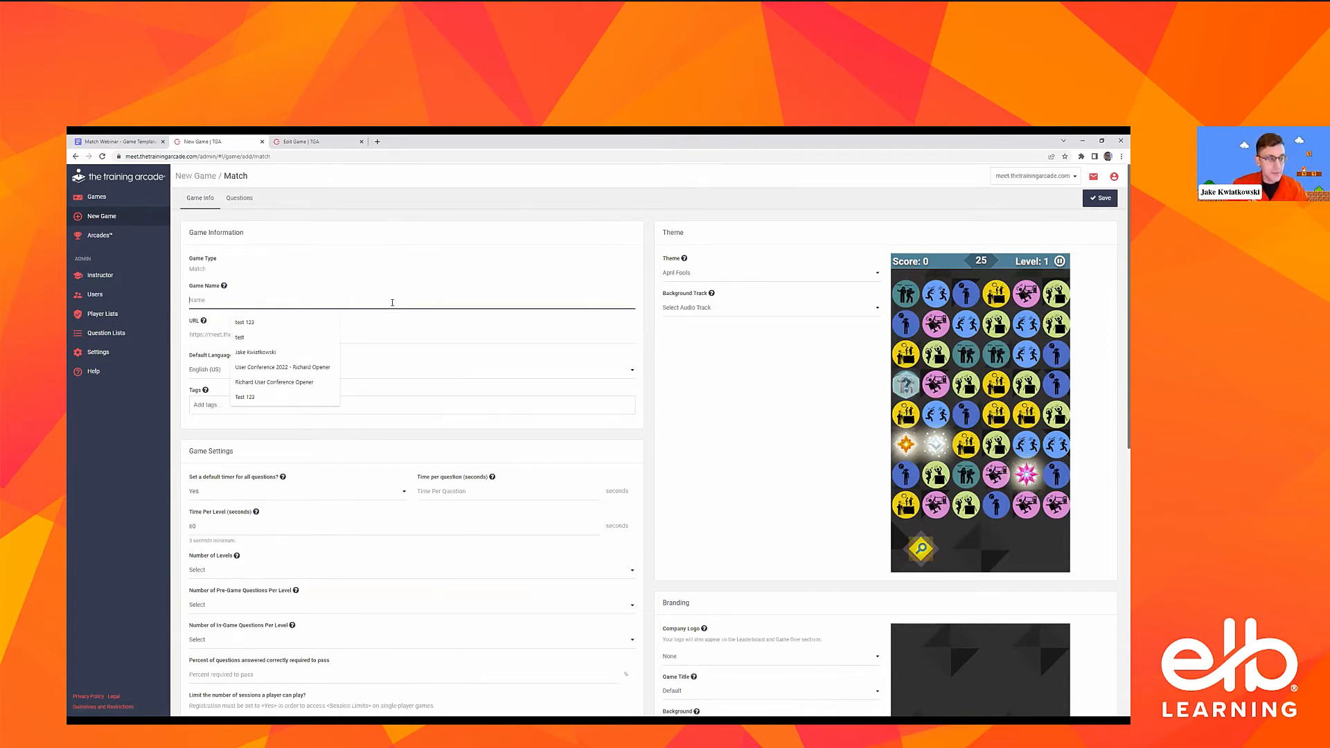
text(Match Webin)
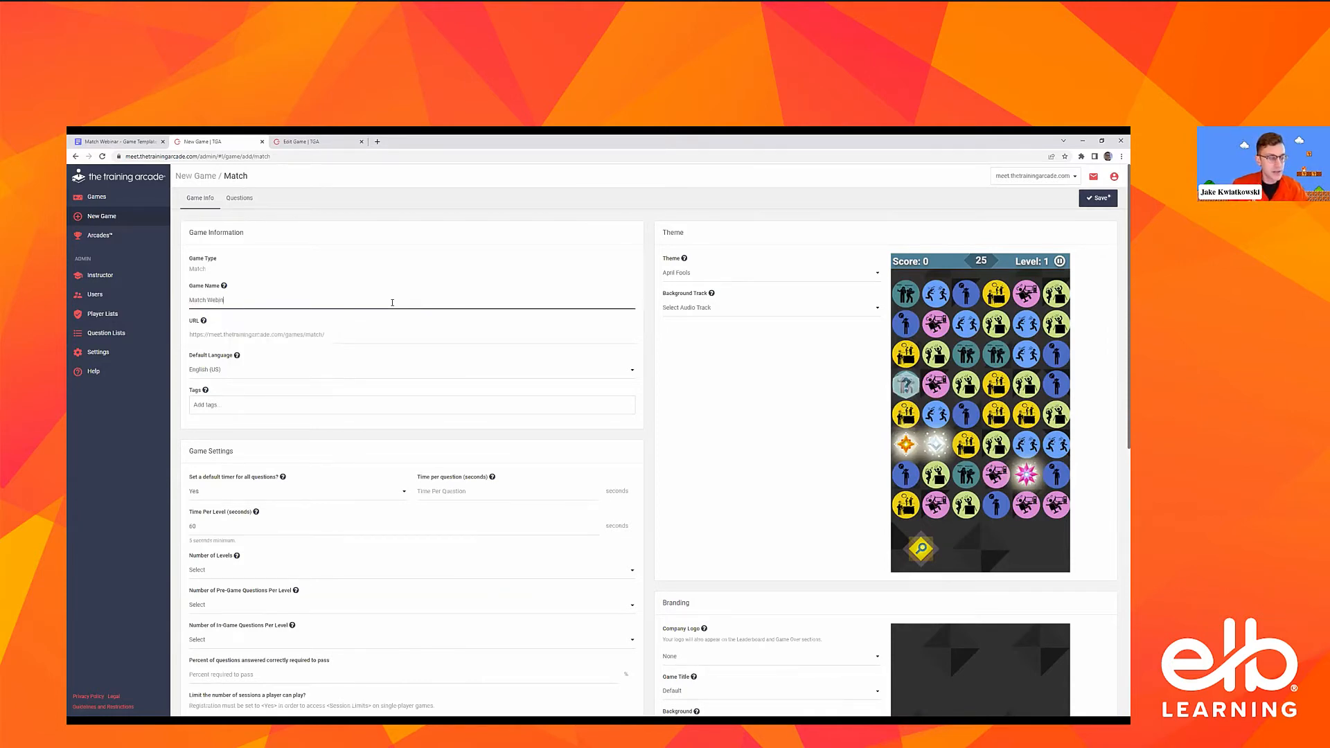
text(ar Game)
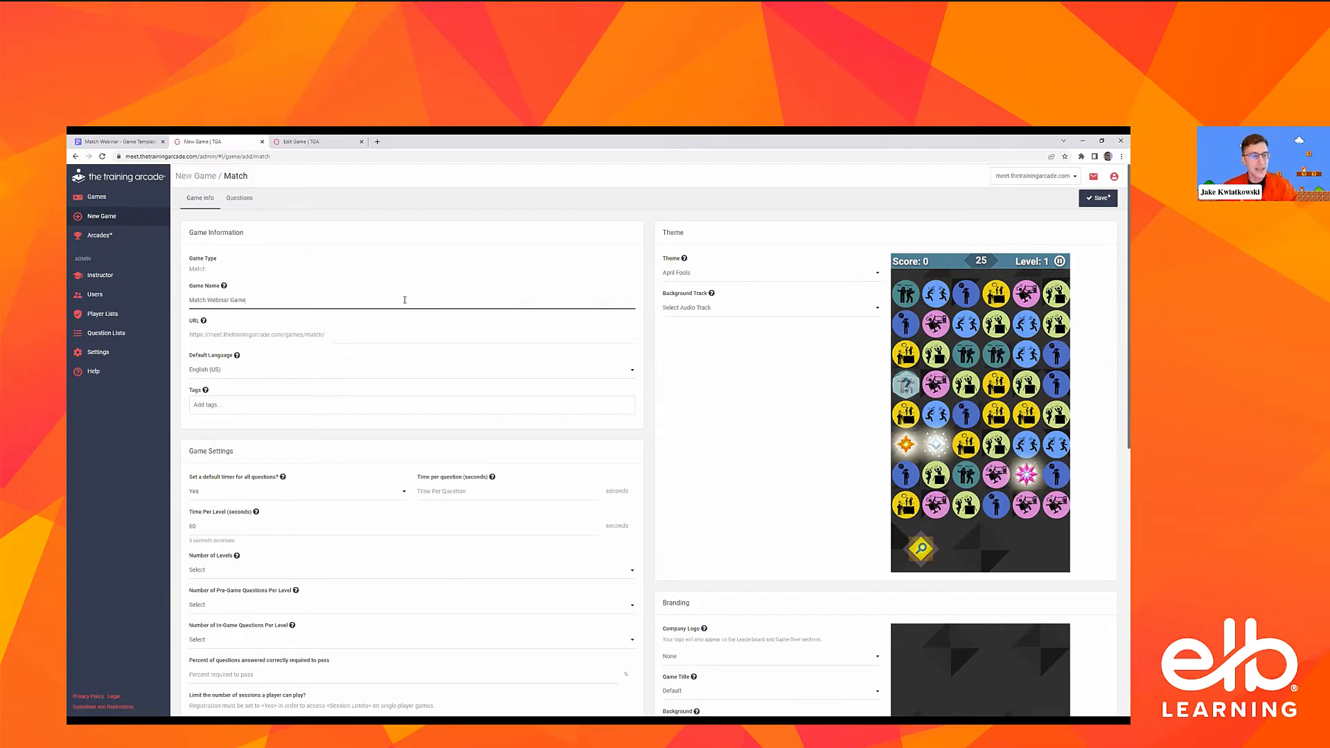
click(252, 317)
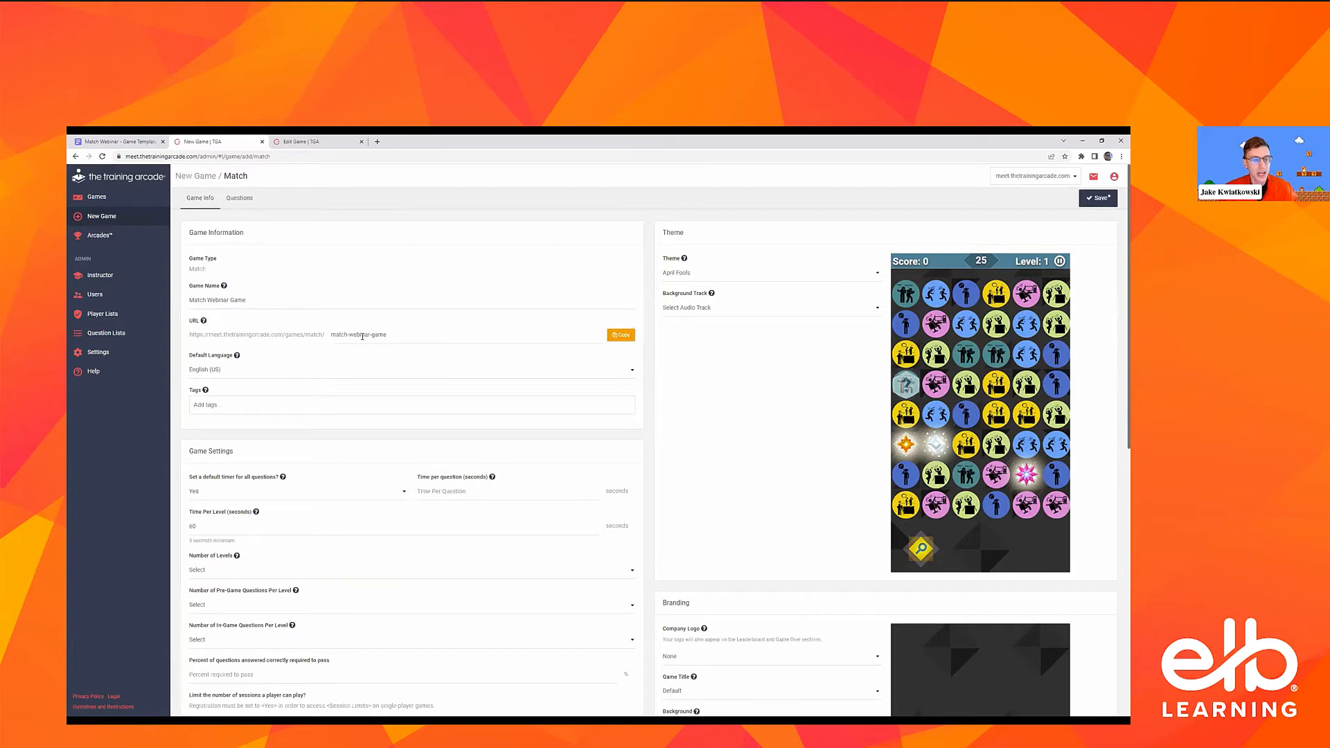
Copy the new game's URL ending in match-webinar-game
click(363, 336)
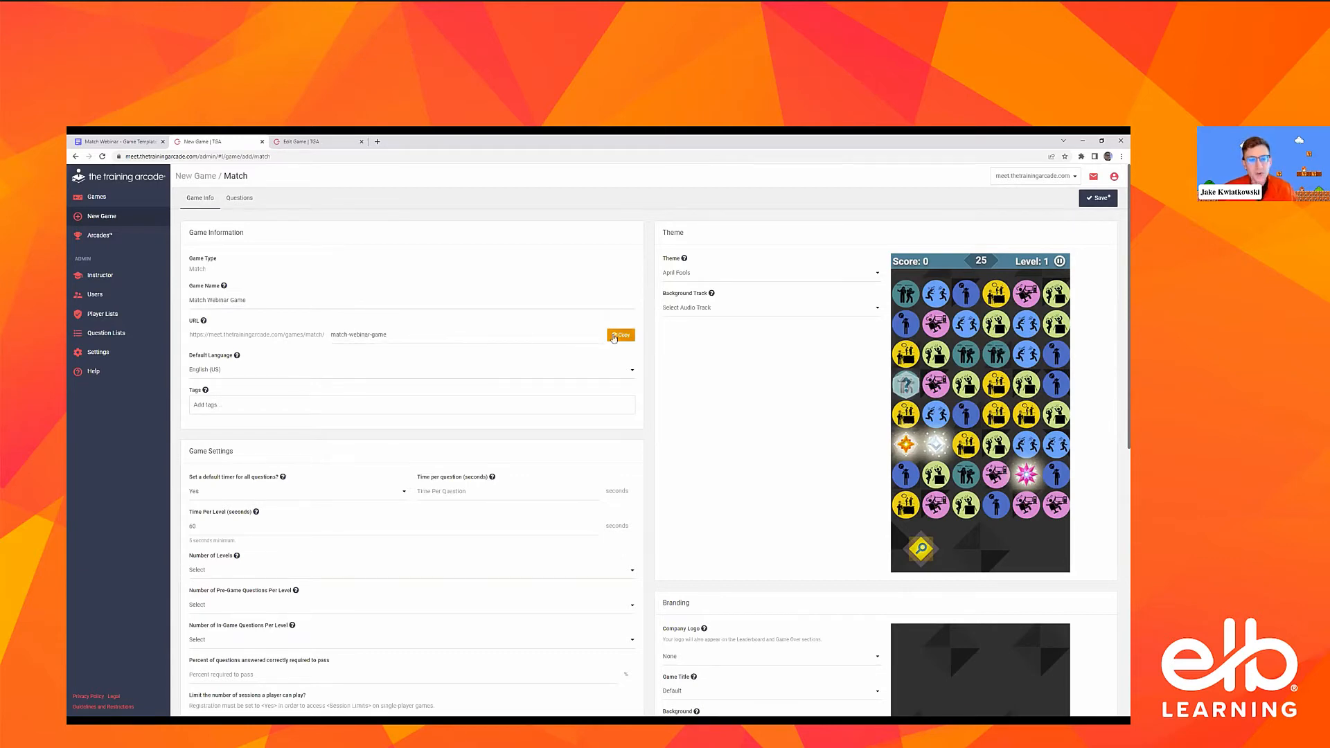
click(504, 340)
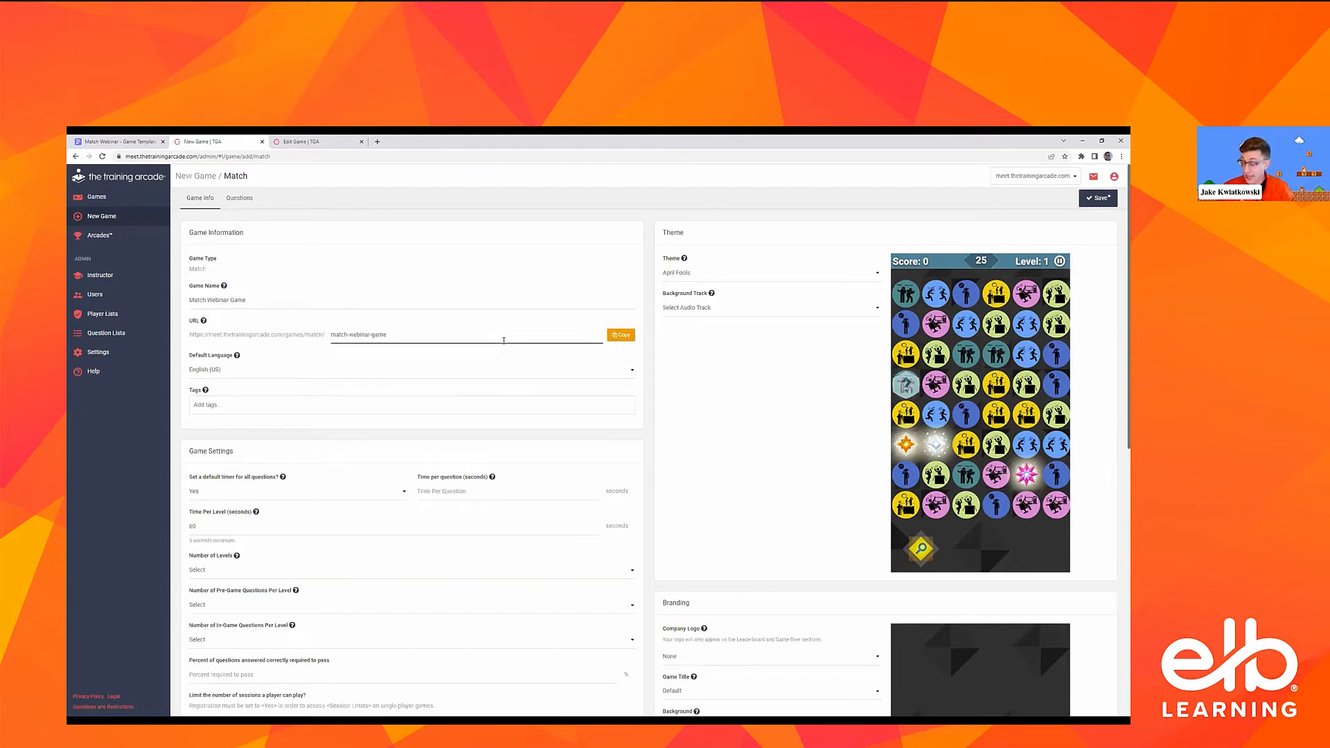
click(625, 335)
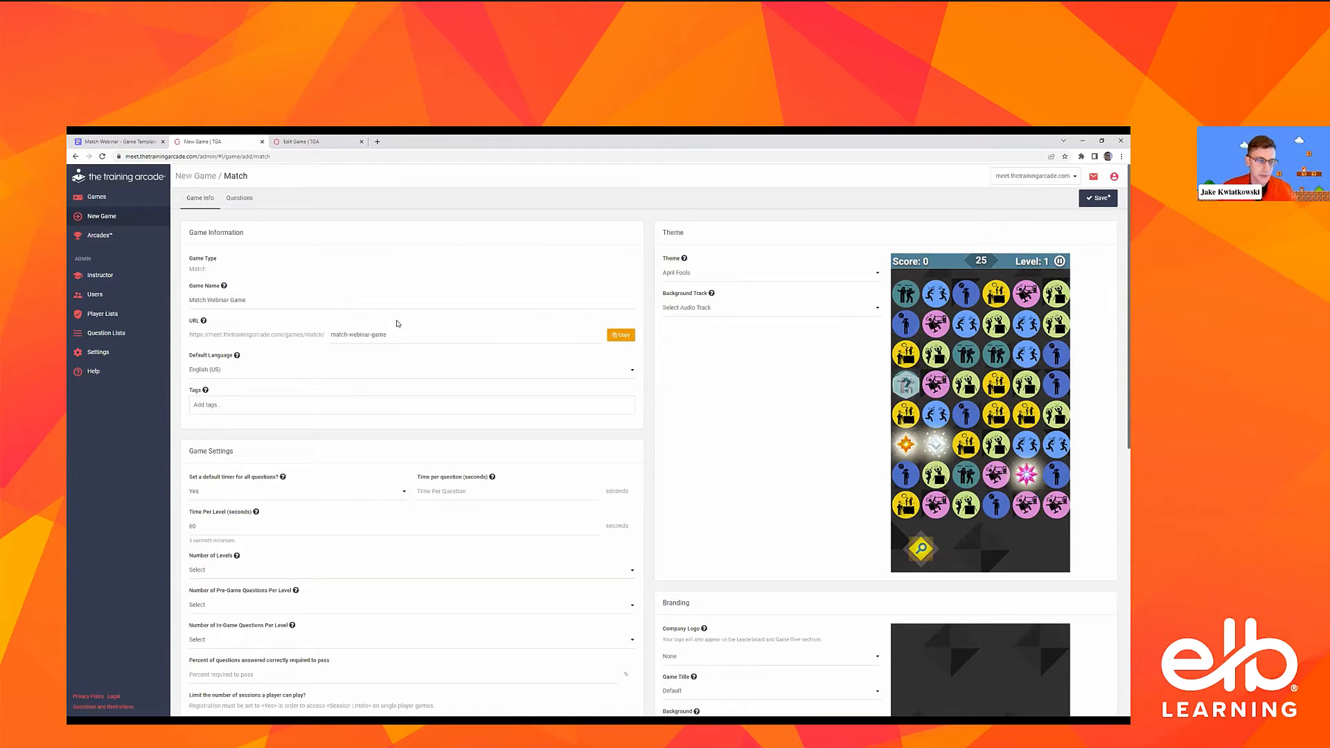
Review the default language choices and keep English (US) for the game
click(320, 373)
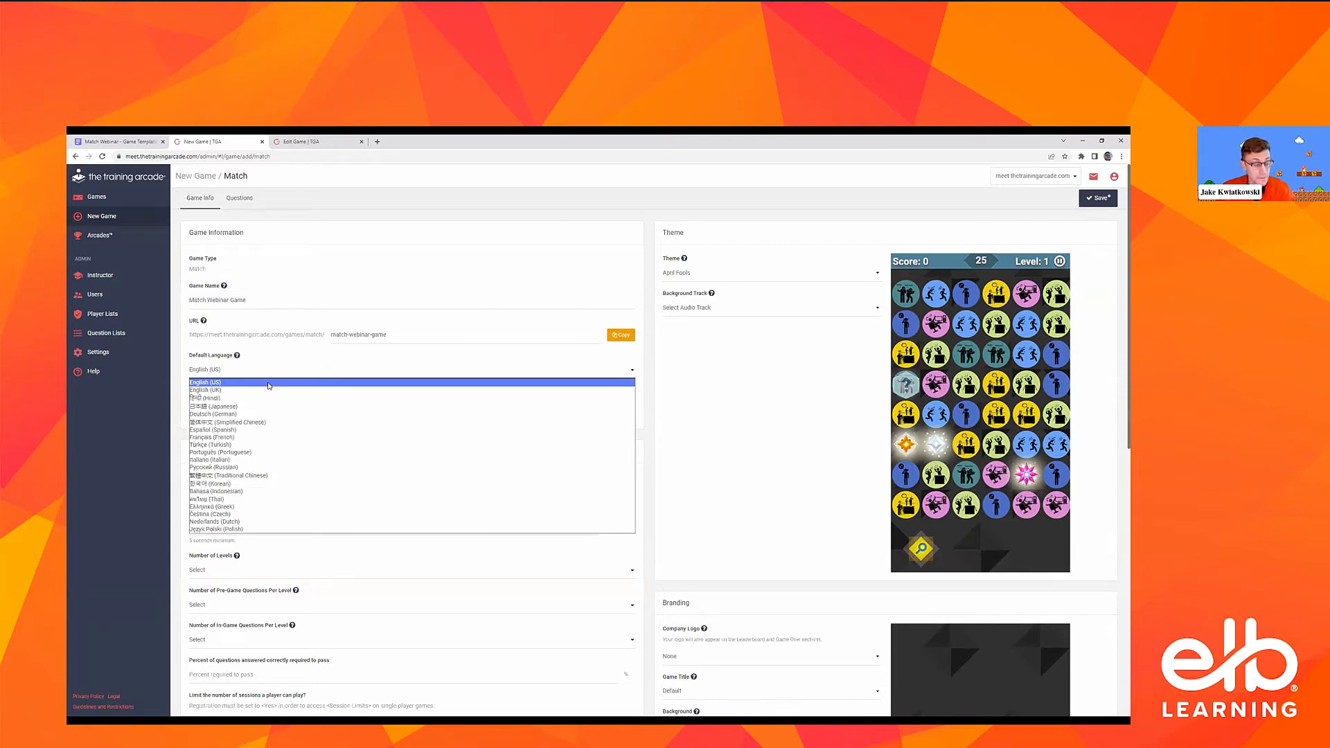
click(213, 373)
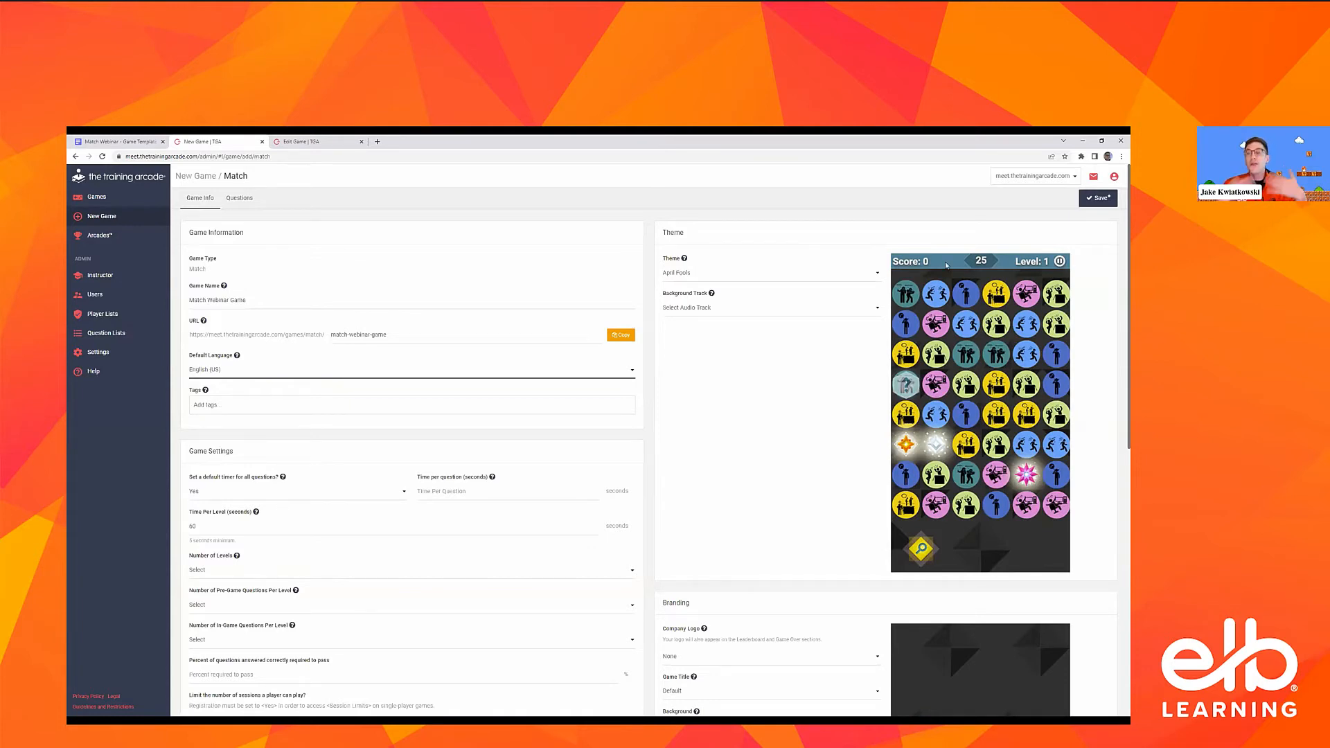
click(598, 373)
click(598, 374)
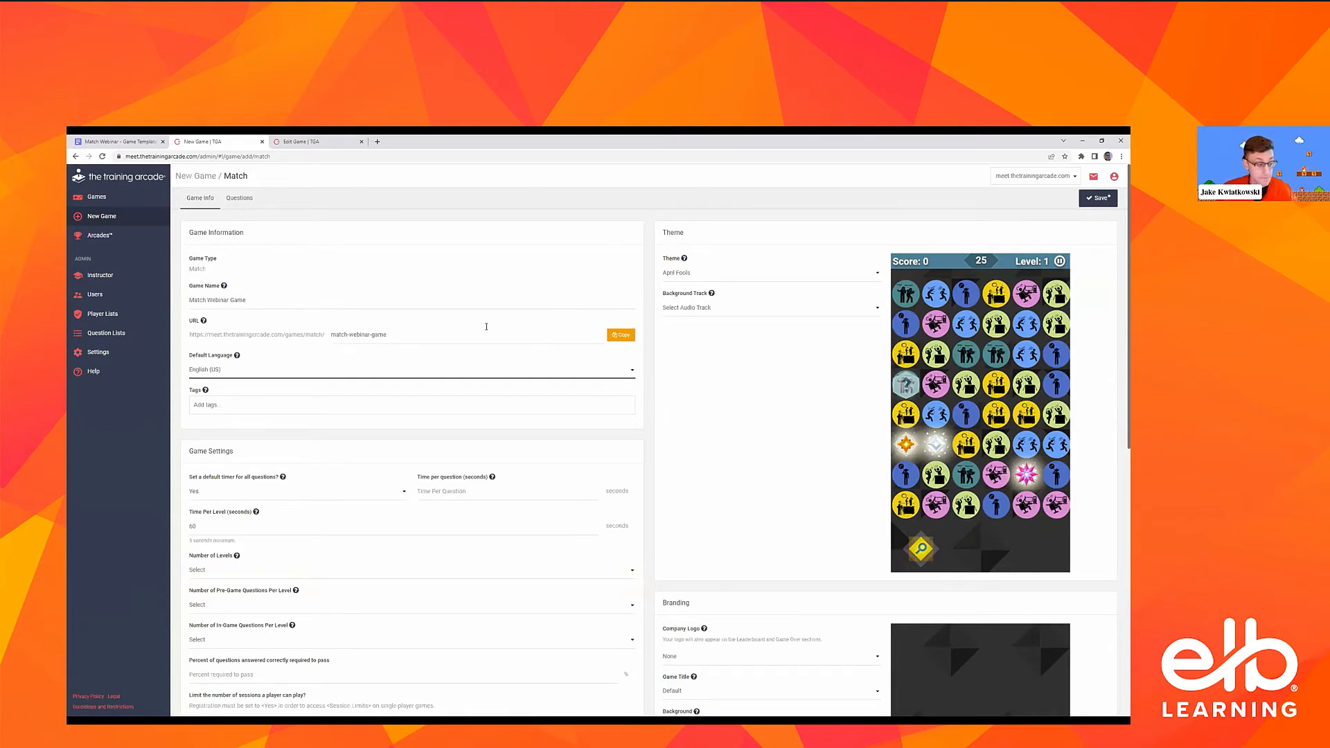
Add the tags "Webinar Game" and "Match game" to the game information
scroll(487, 327, down, 2)
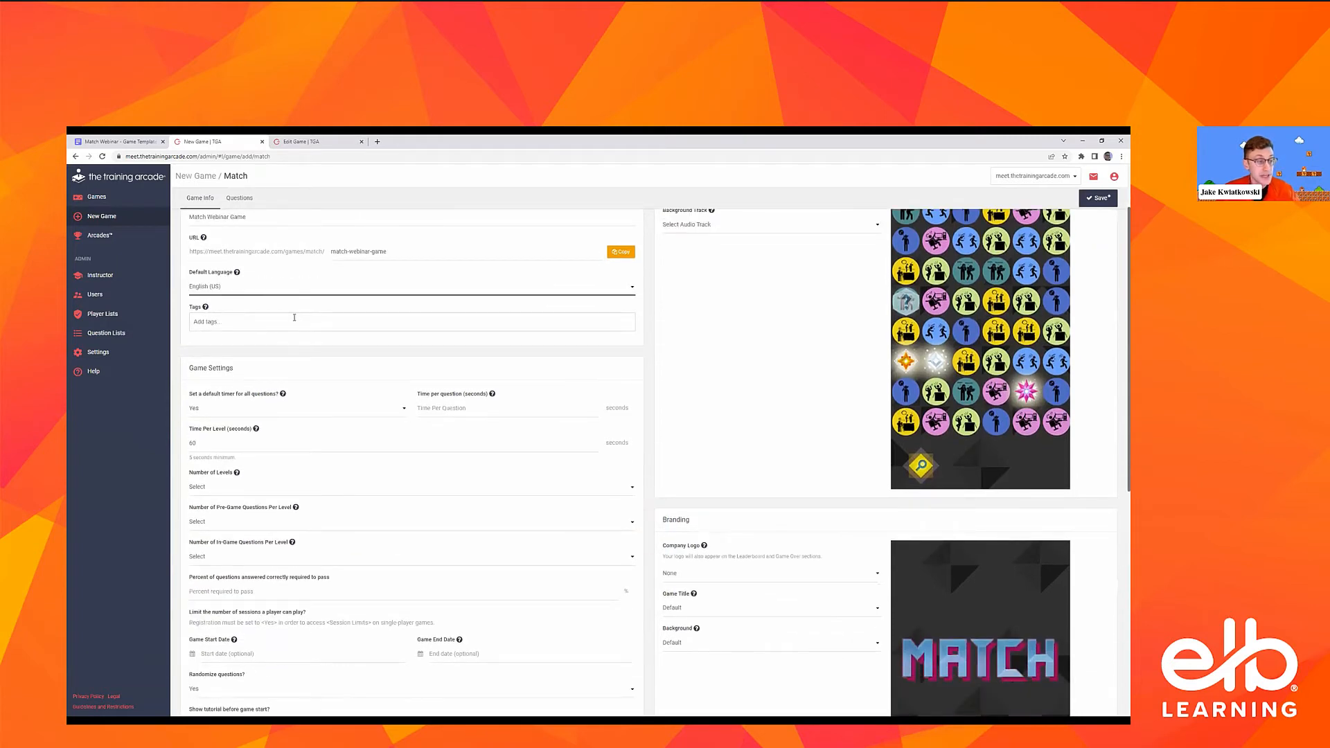
click(295, 321)
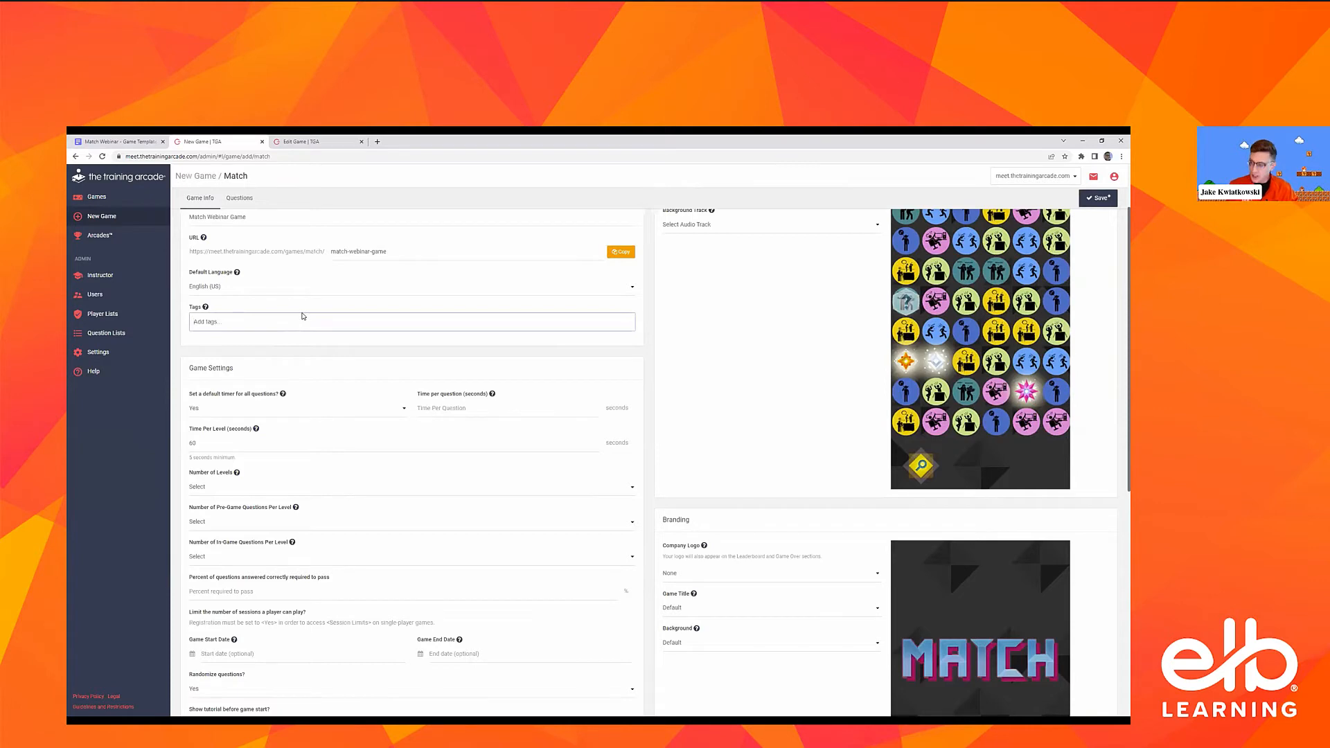
text(Webinar Game)
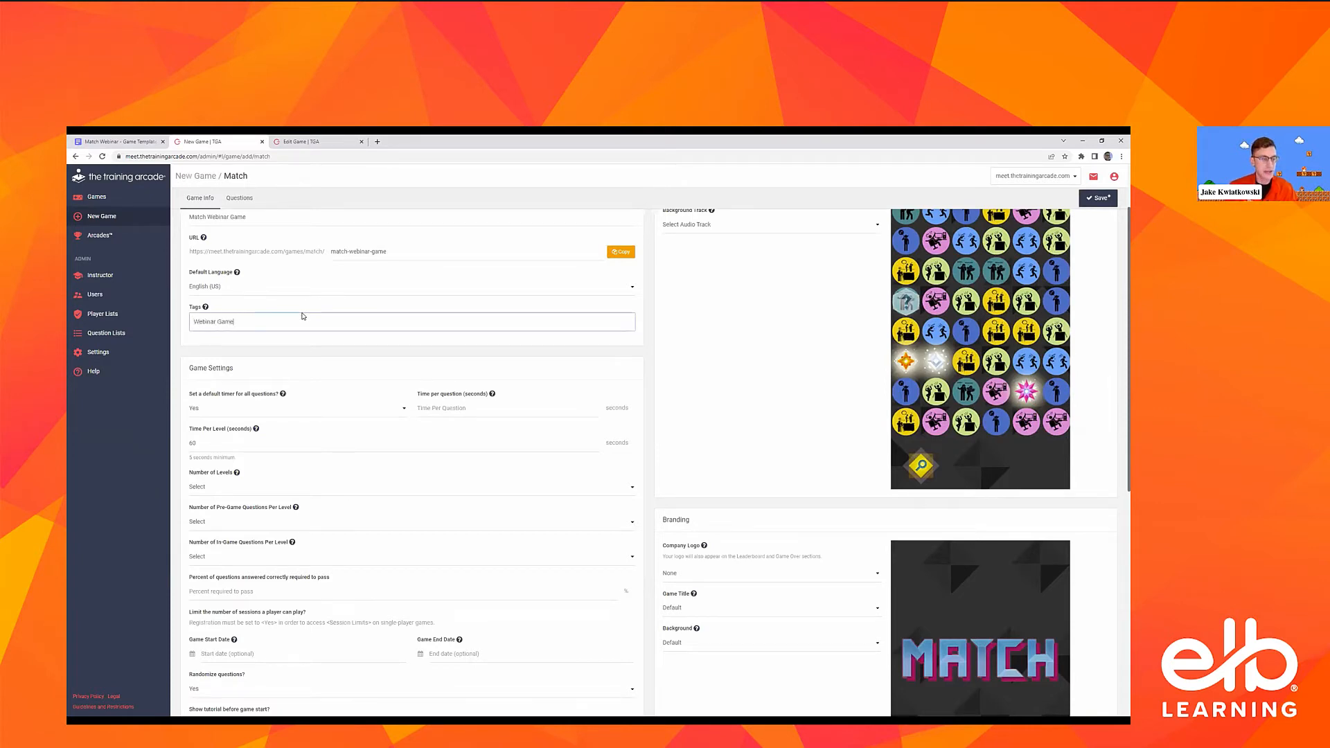
key(Return)
text(Match game)
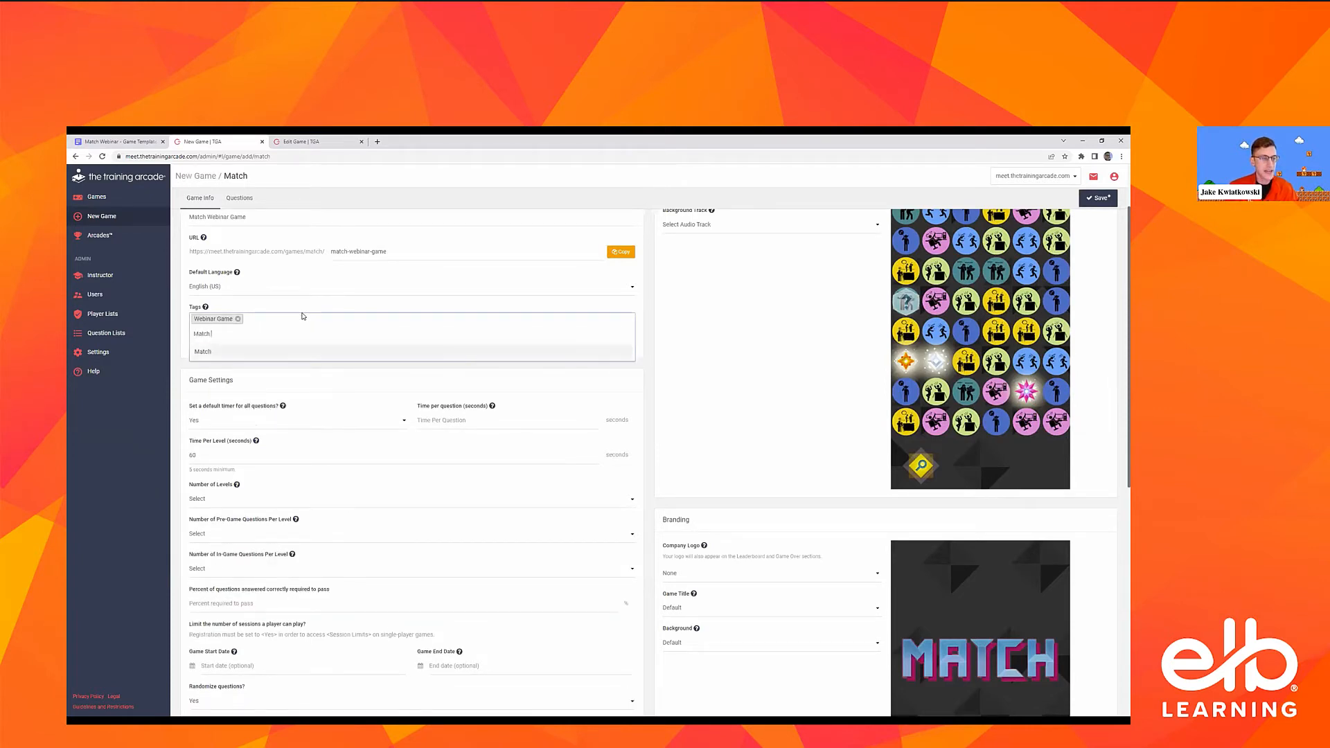
key(Return)
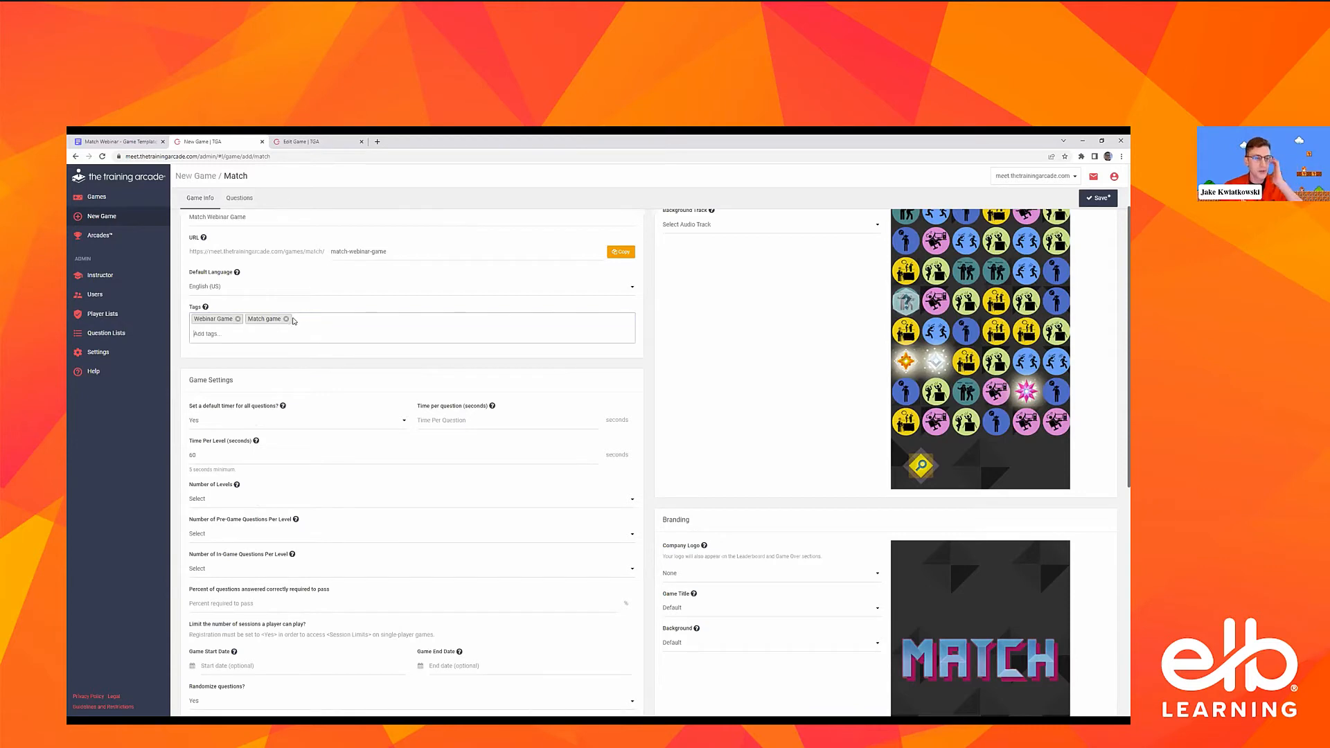
Set a default timer for all questions to Yes with 30 seconds per question
scroll(383, 358, down, 2)
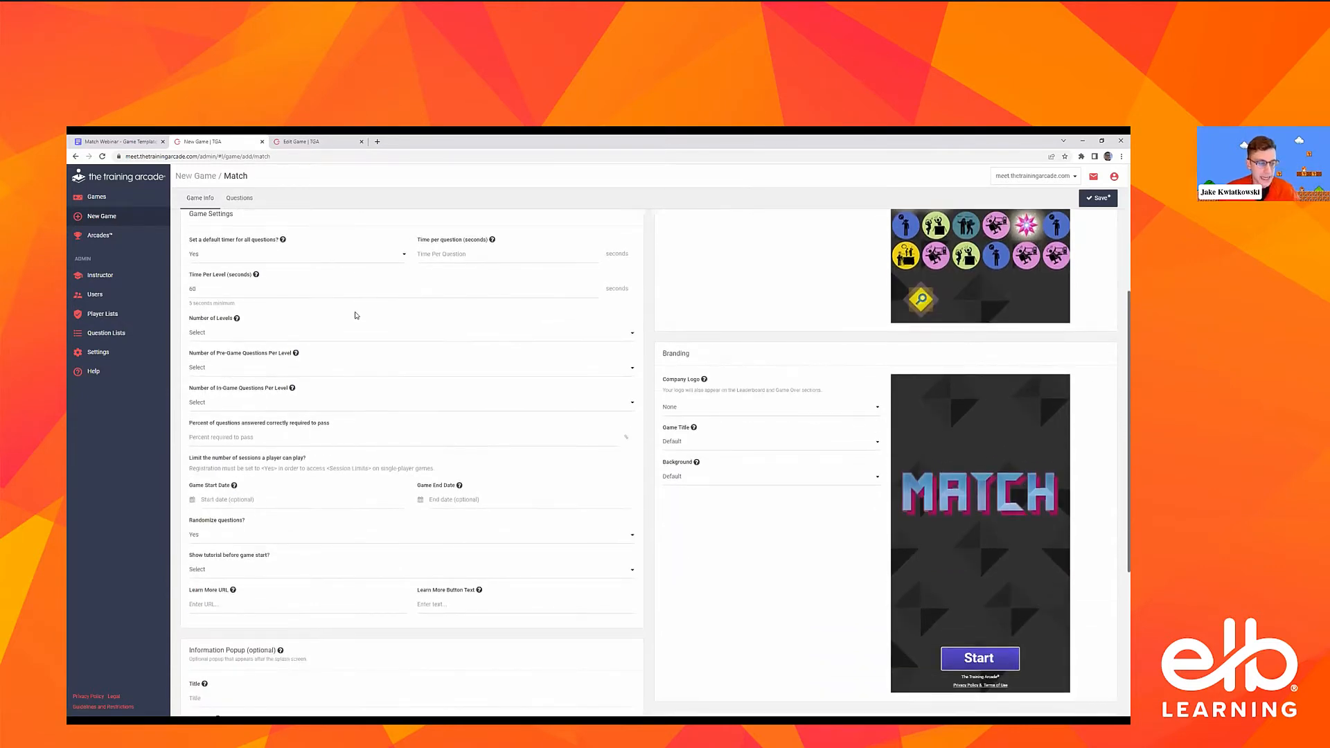
scroll(357, 313, down, 1)
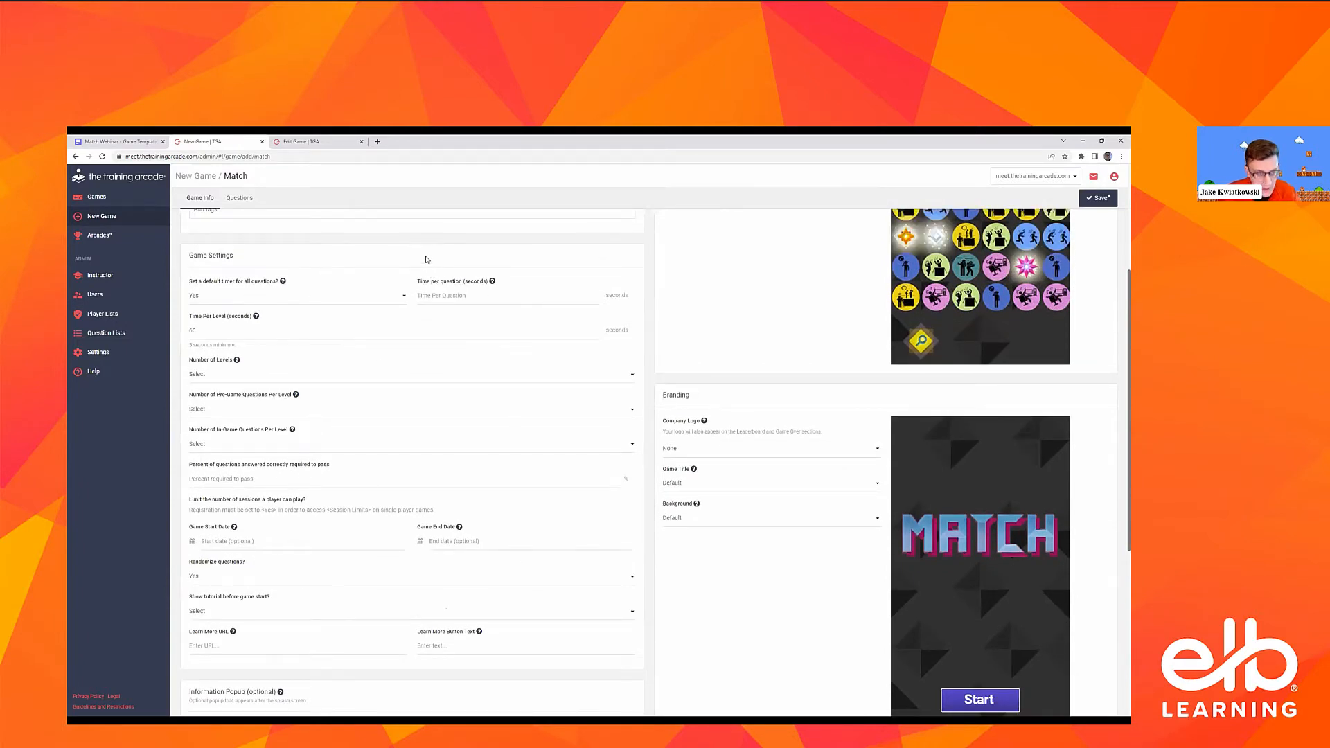
click(267, 299)
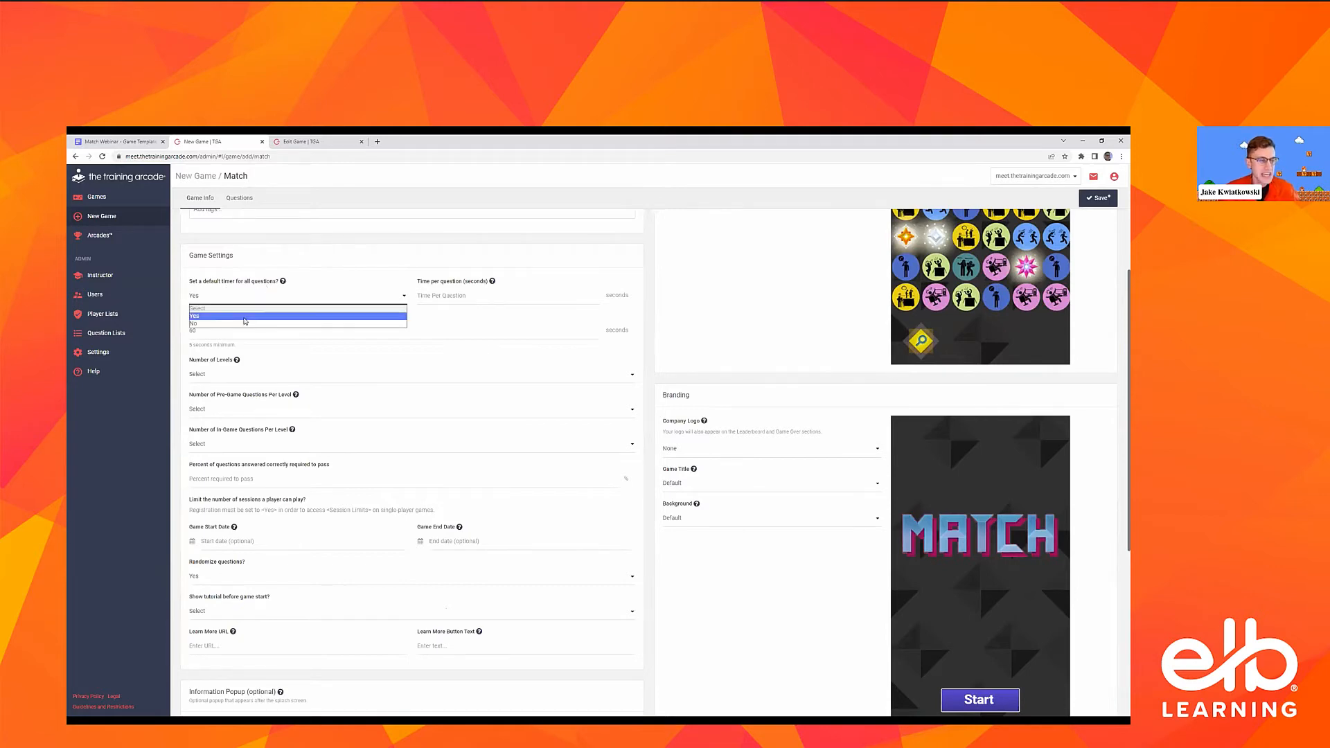
click(244, 318)
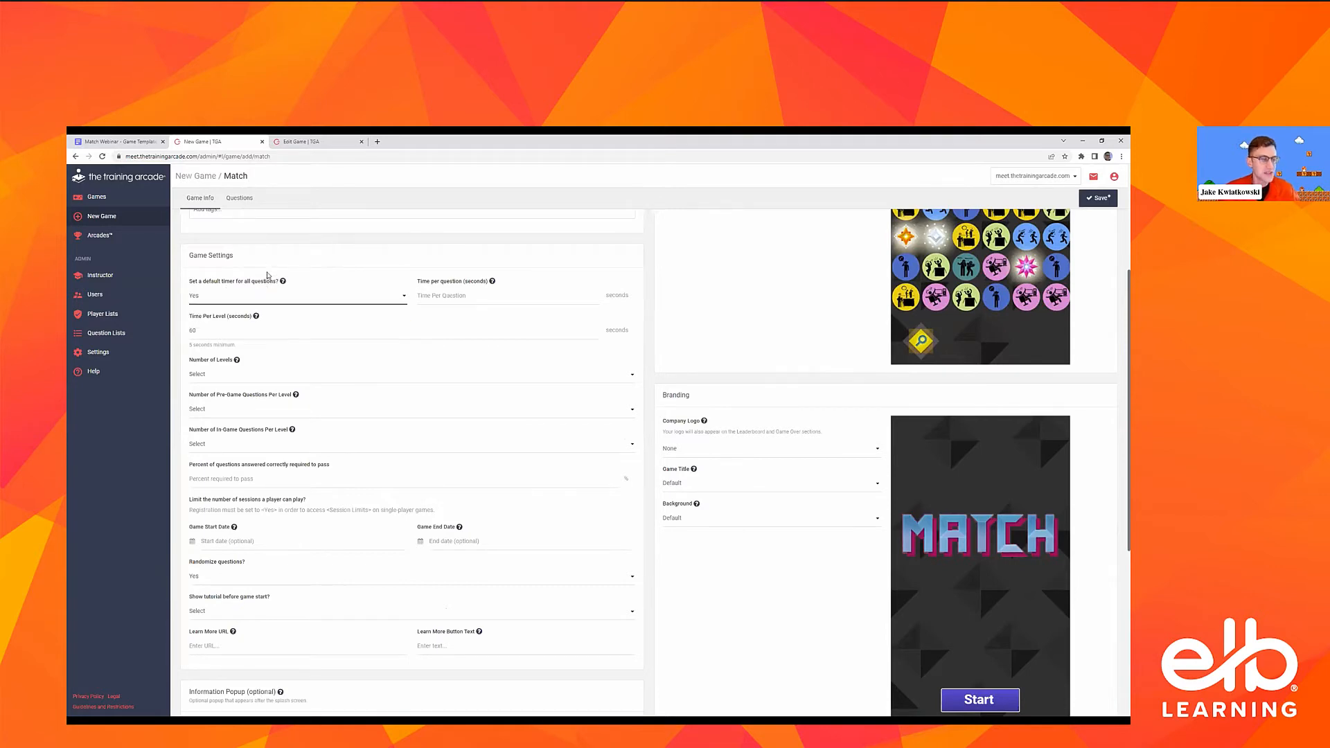
click(489, 296)
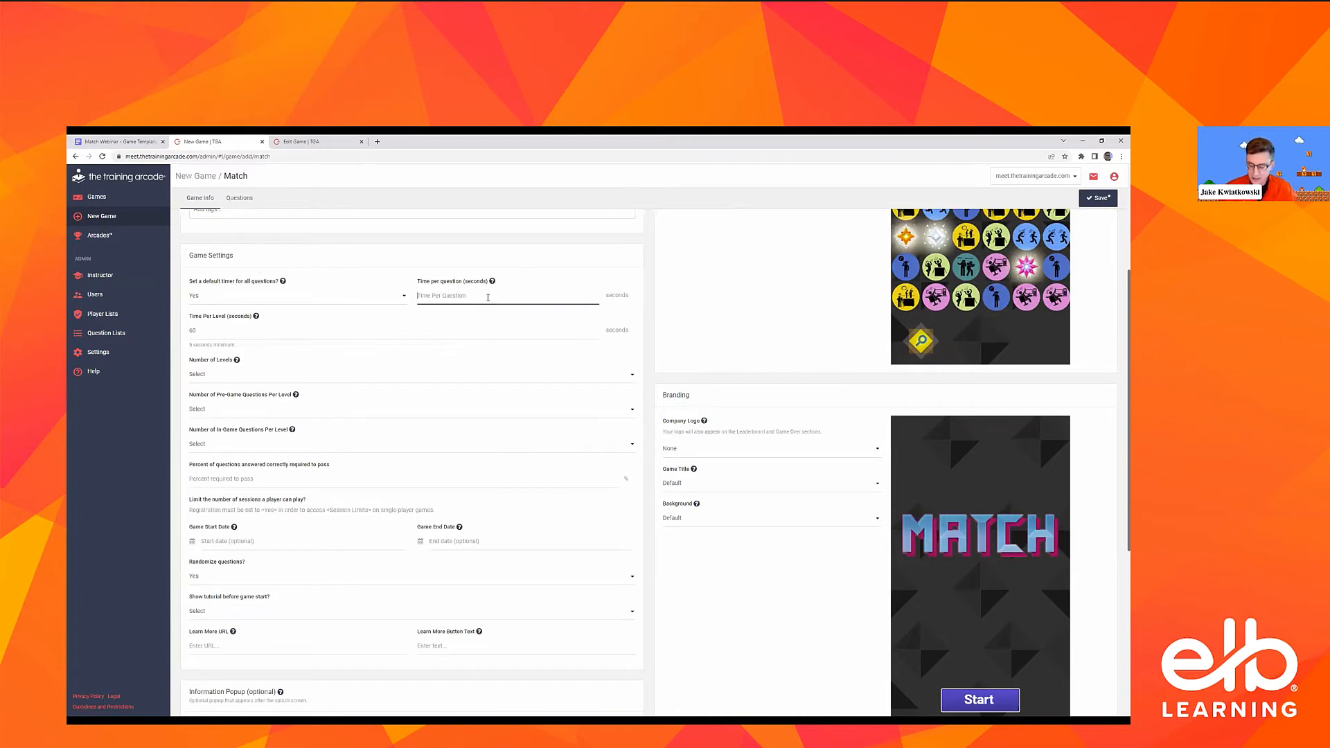
text(30)
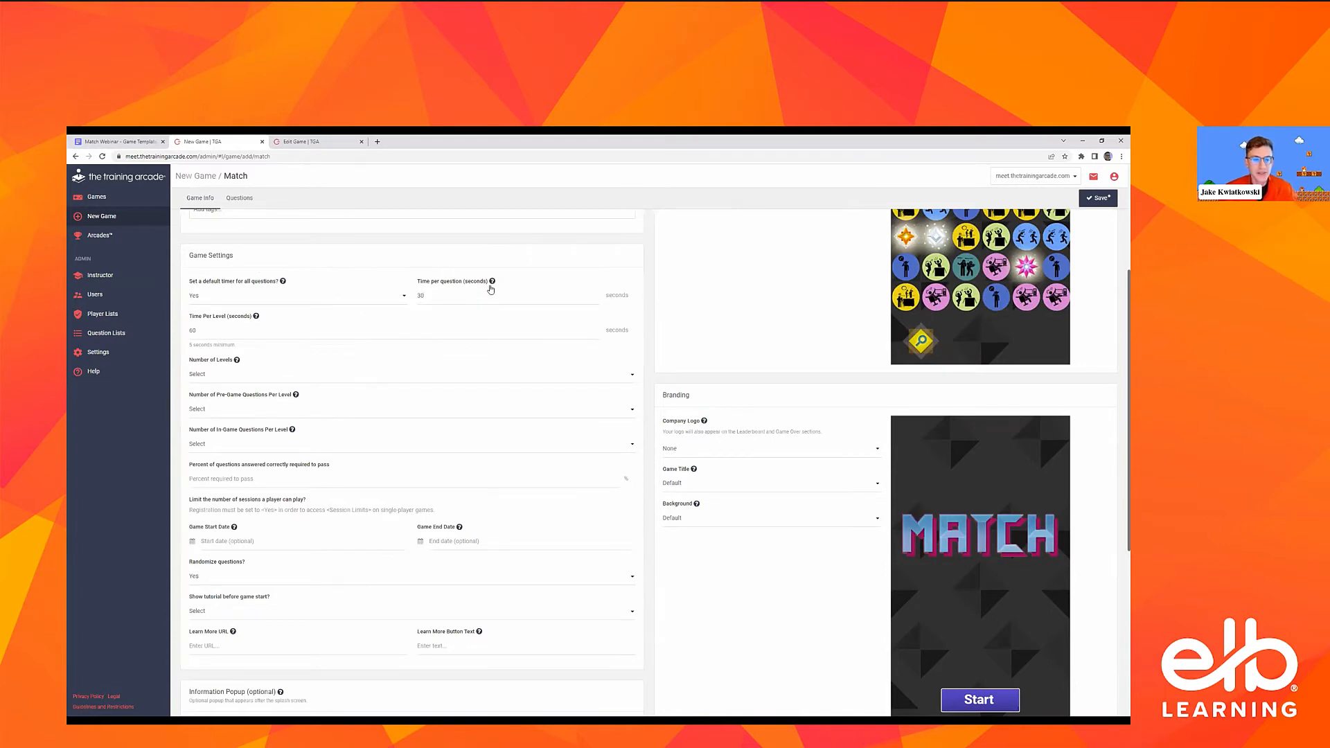
click(381, 296)
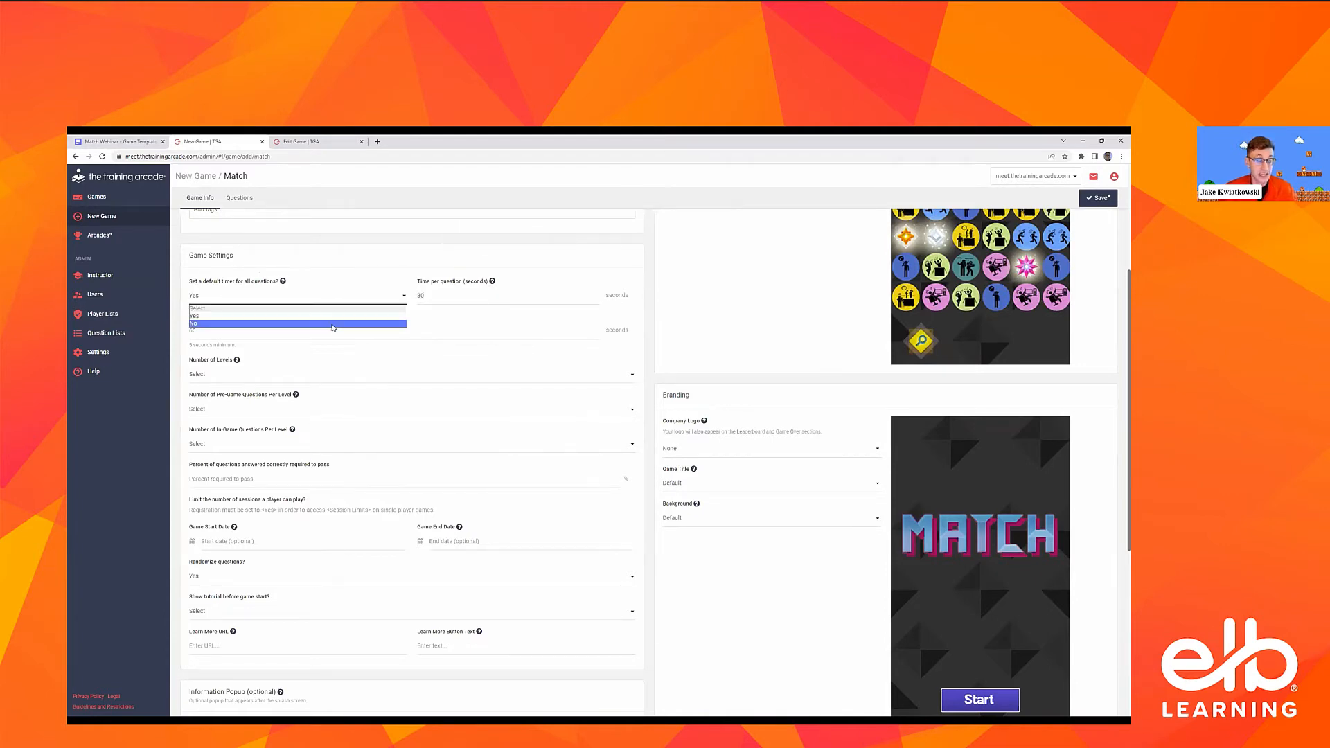
click(460, 265)
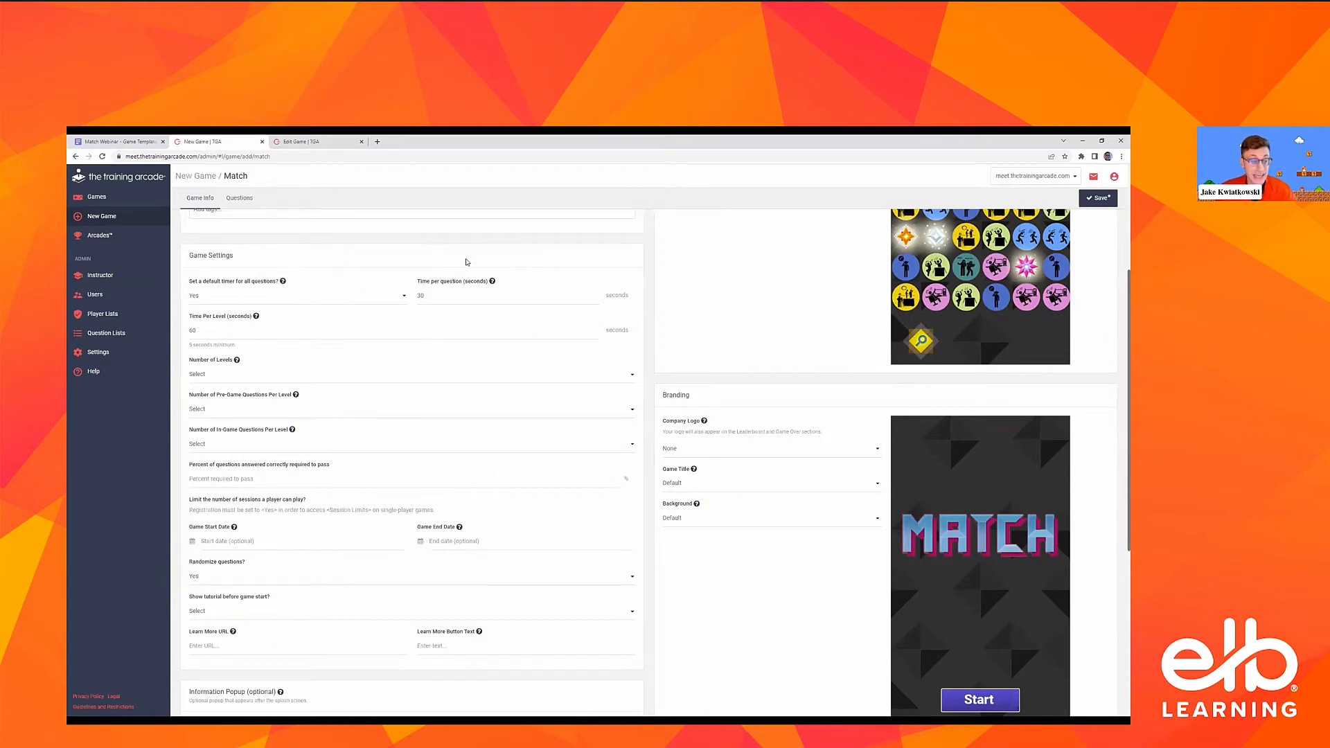
click(458, 294)
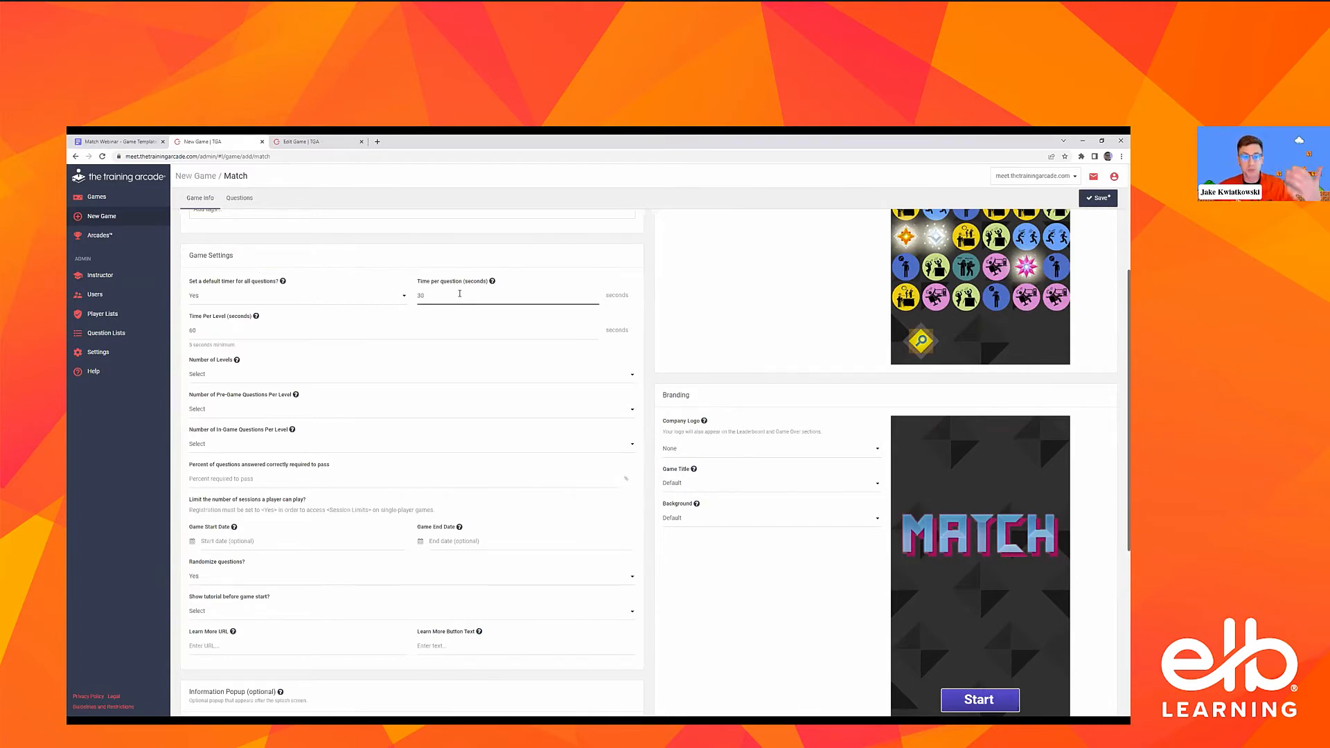
Set the time per level to 30 seconds in the game settings
click(299, 328)
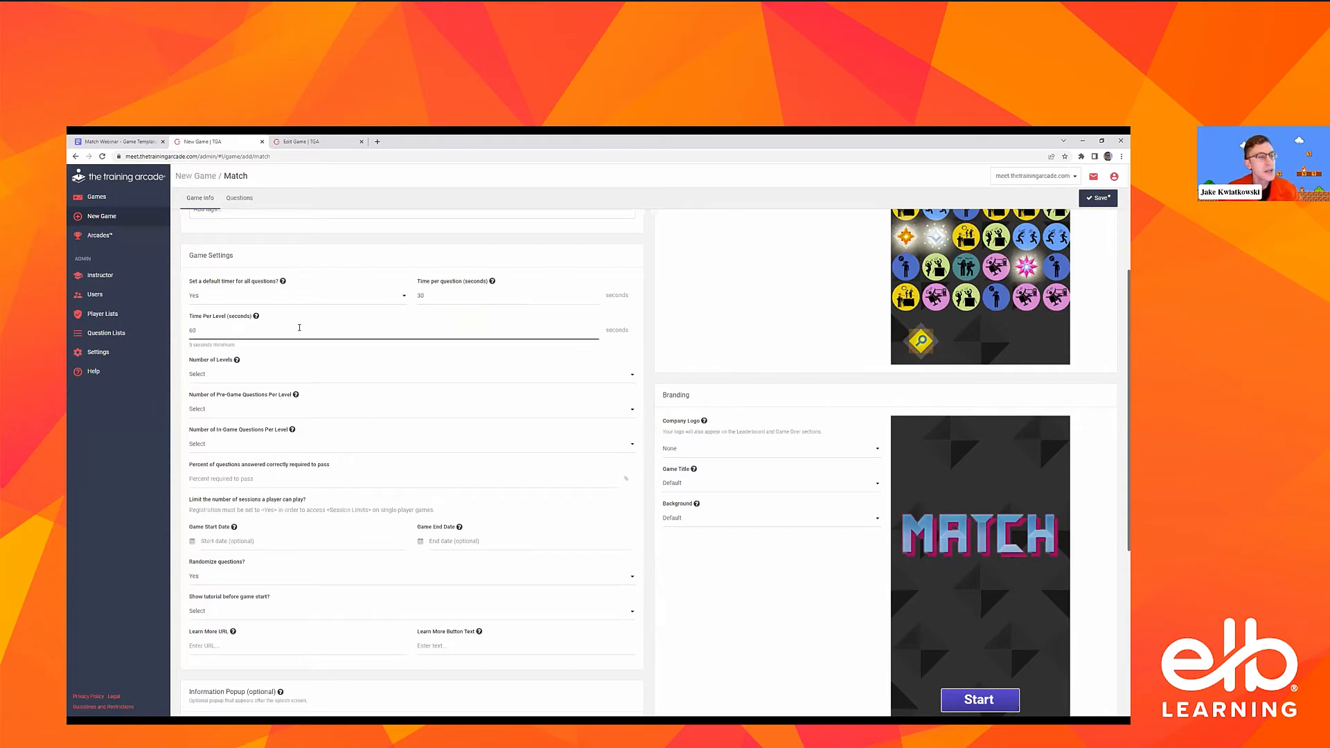
scroll(299, 328, up, 1)
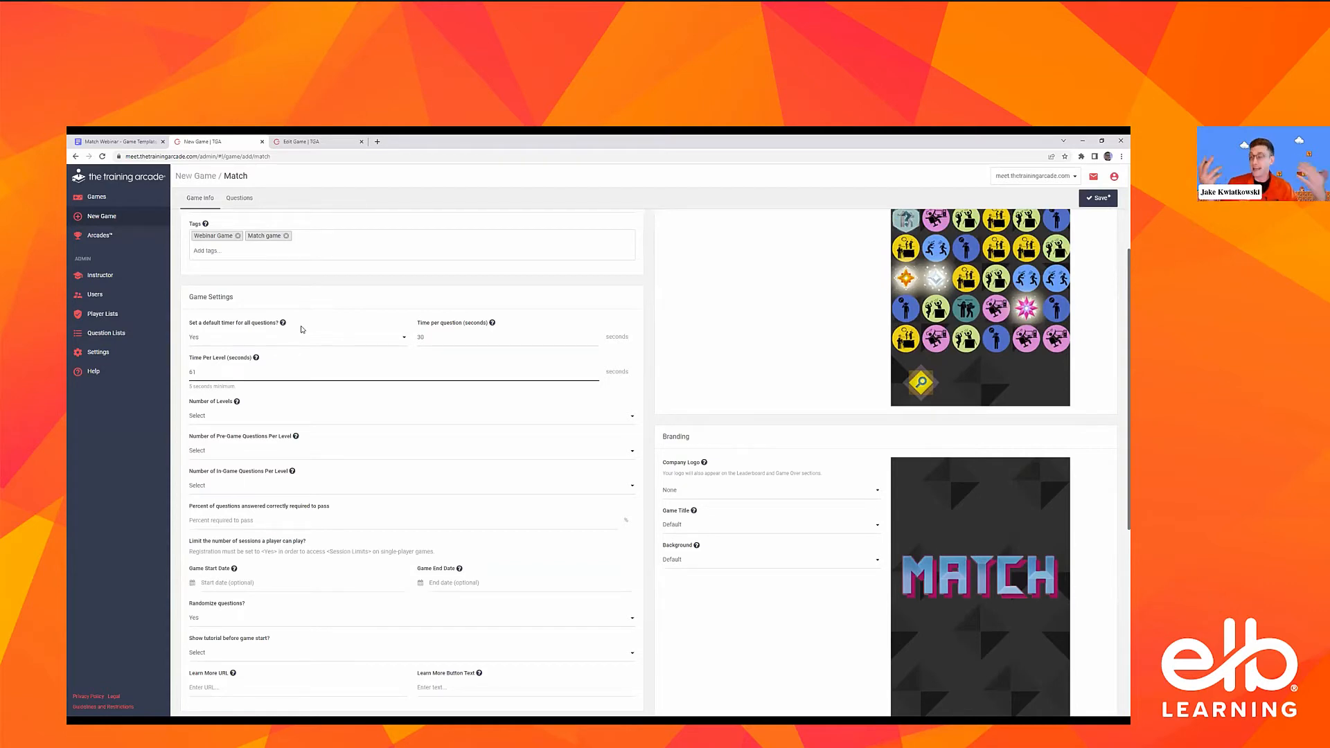
click(451, 340)
click(415, 367)
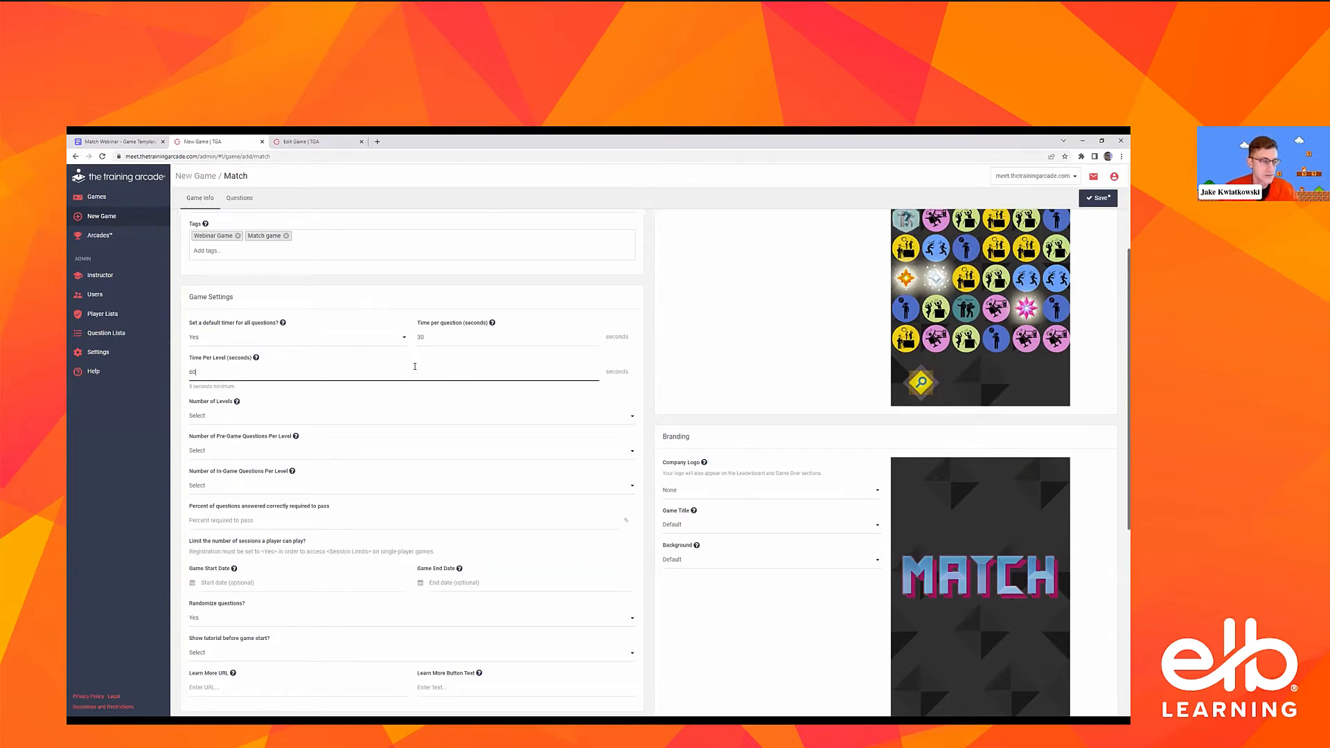
text(30)
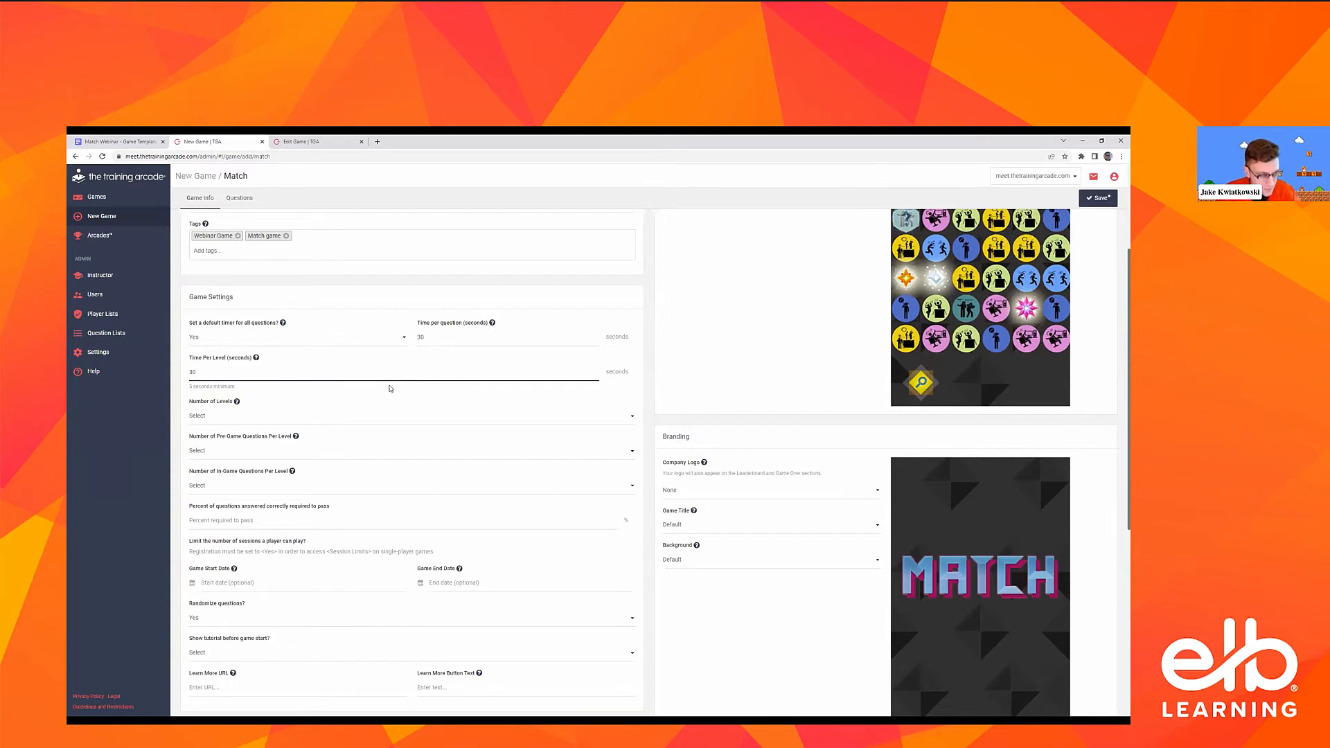
Set the number of levels to 3 in the game settings
click(271, 396)
click(237, 418)
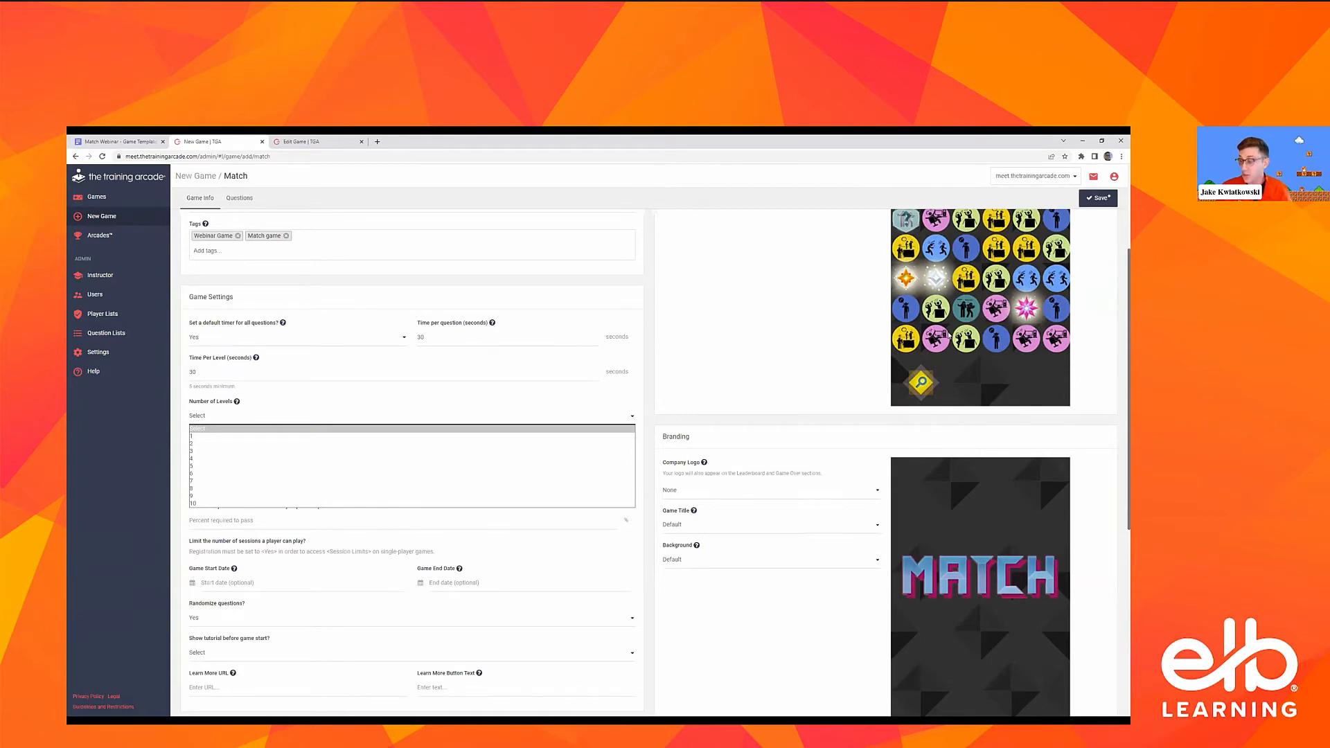
scroll(302, 454, up, 1)
click(301, 454)
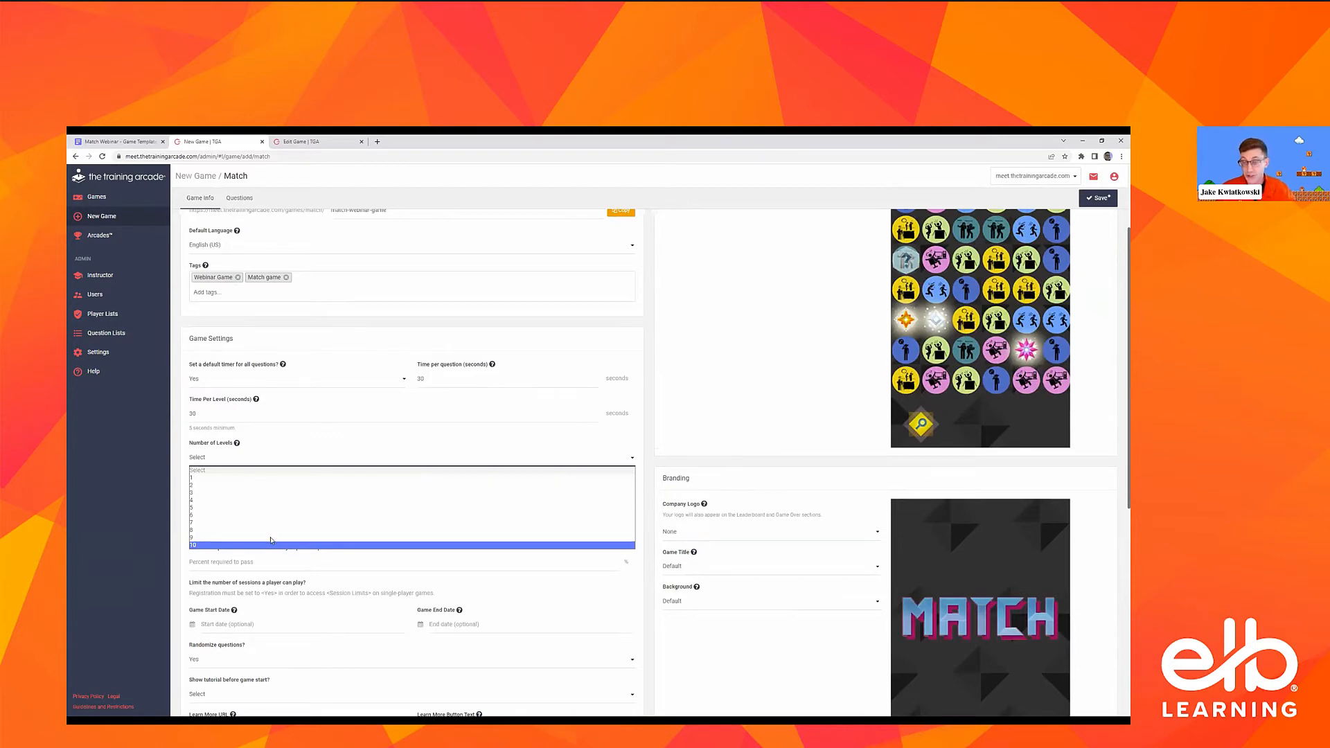
click(291, 495)
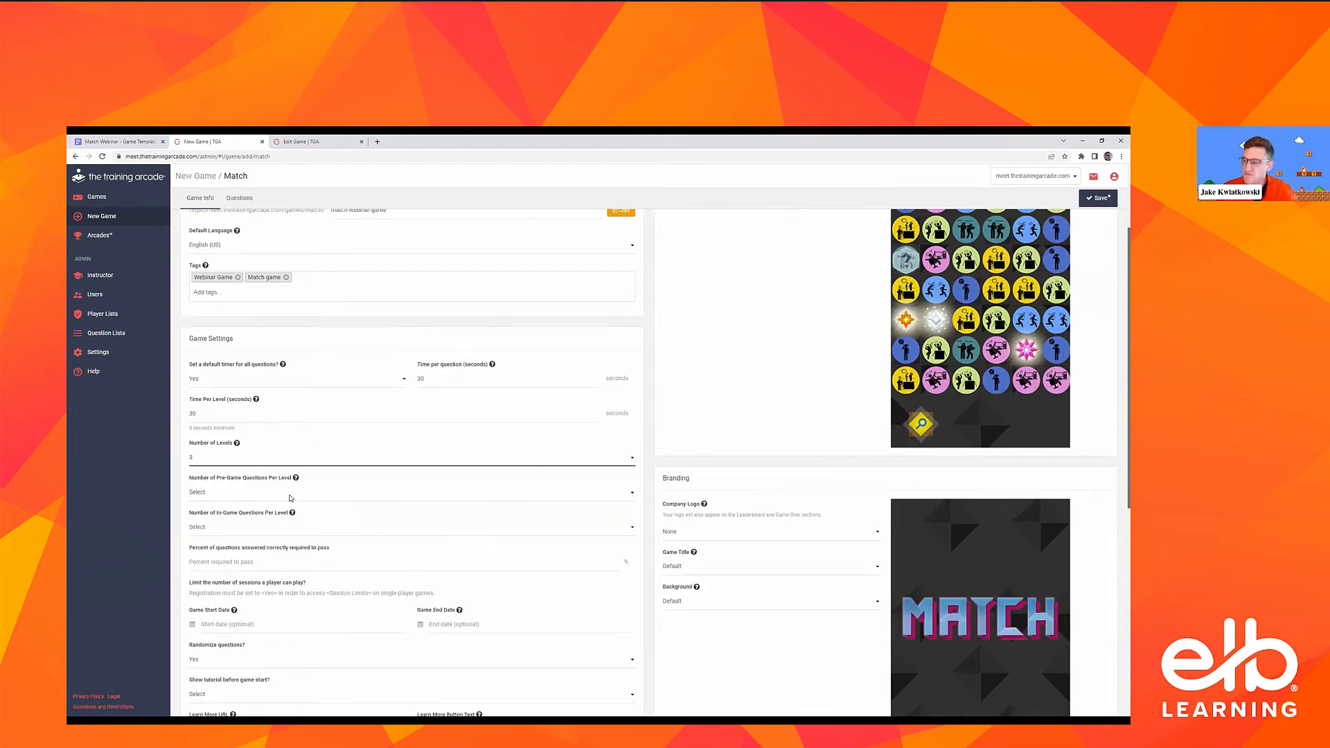
Set the number of pre-game questions per level to 2
scroll(383, 354, down, 1)
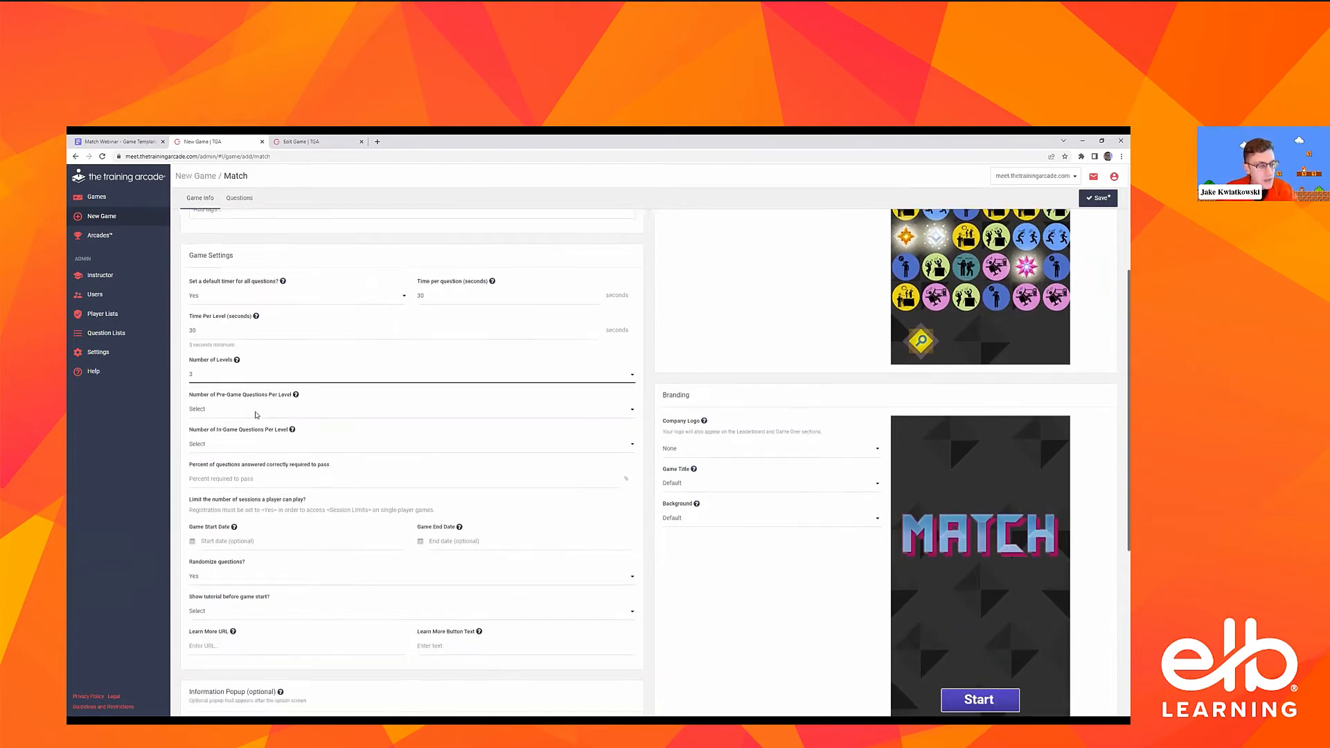
click(320, 397)
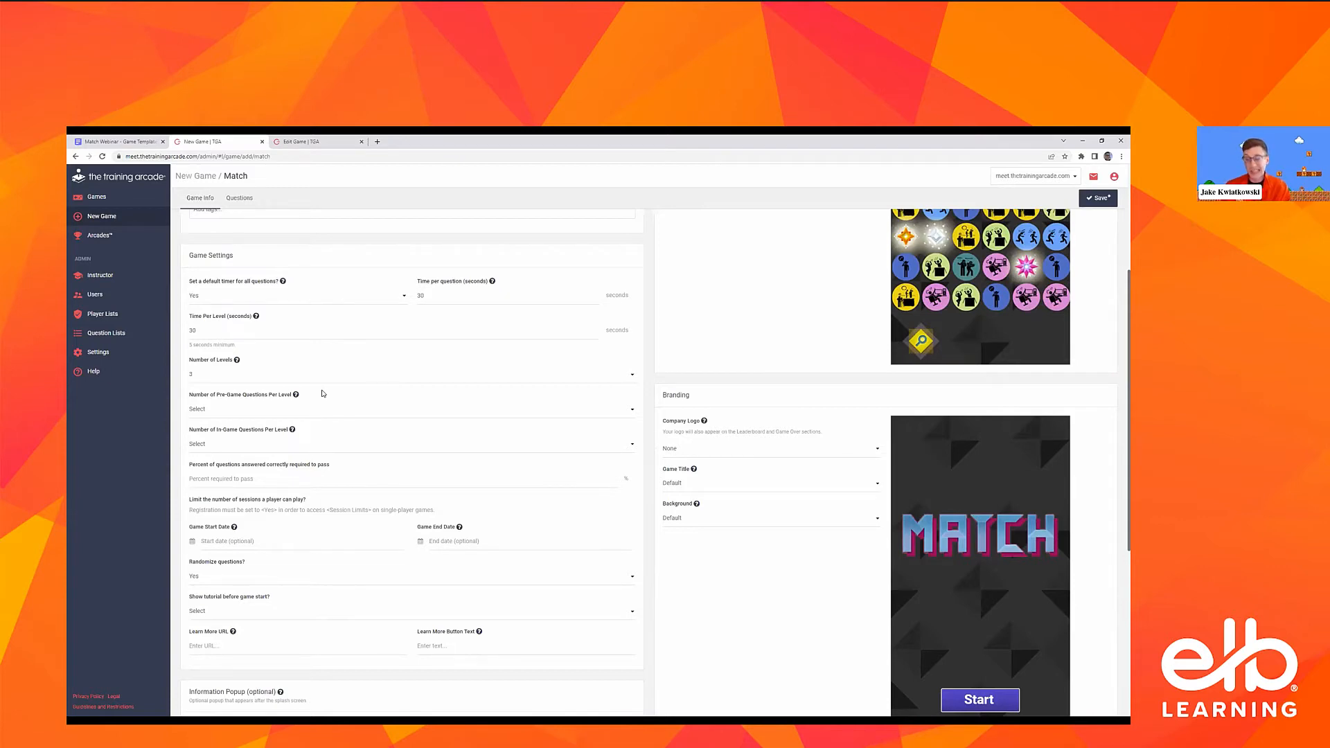
click(274, 409)
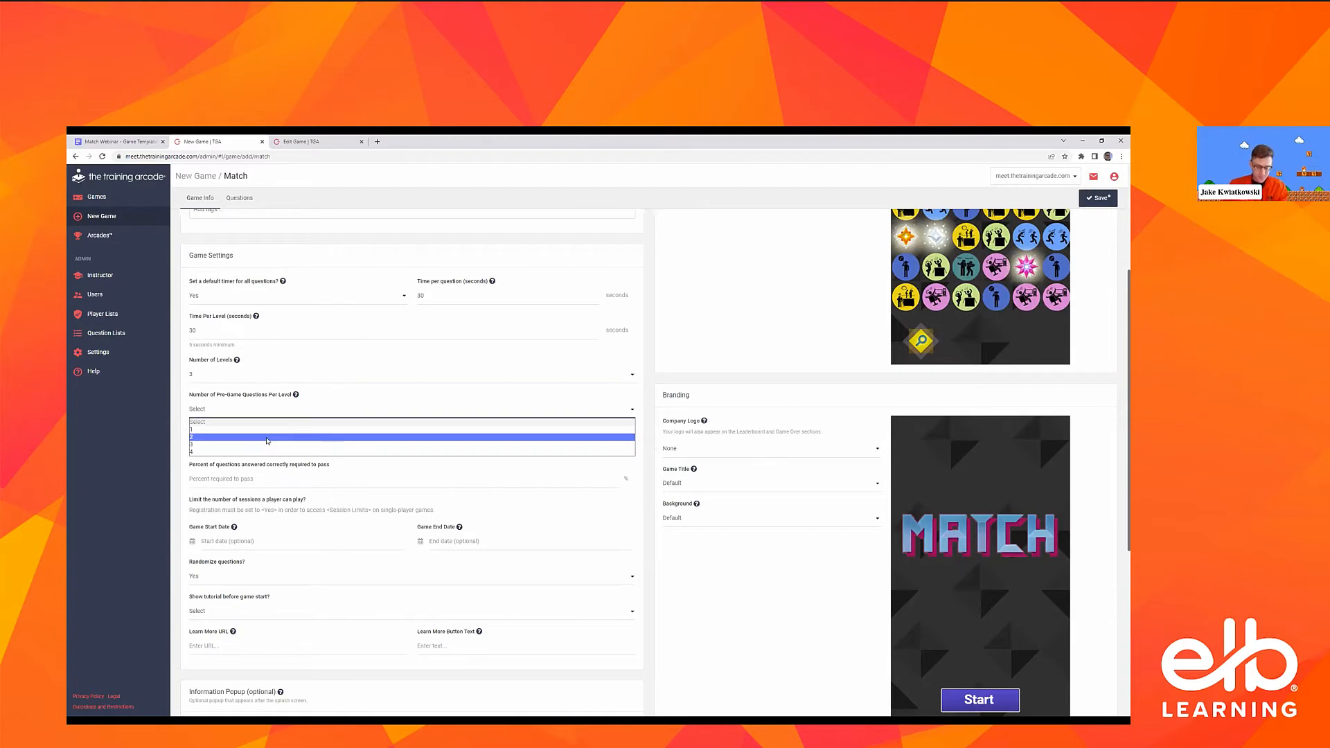
click(268, 438)
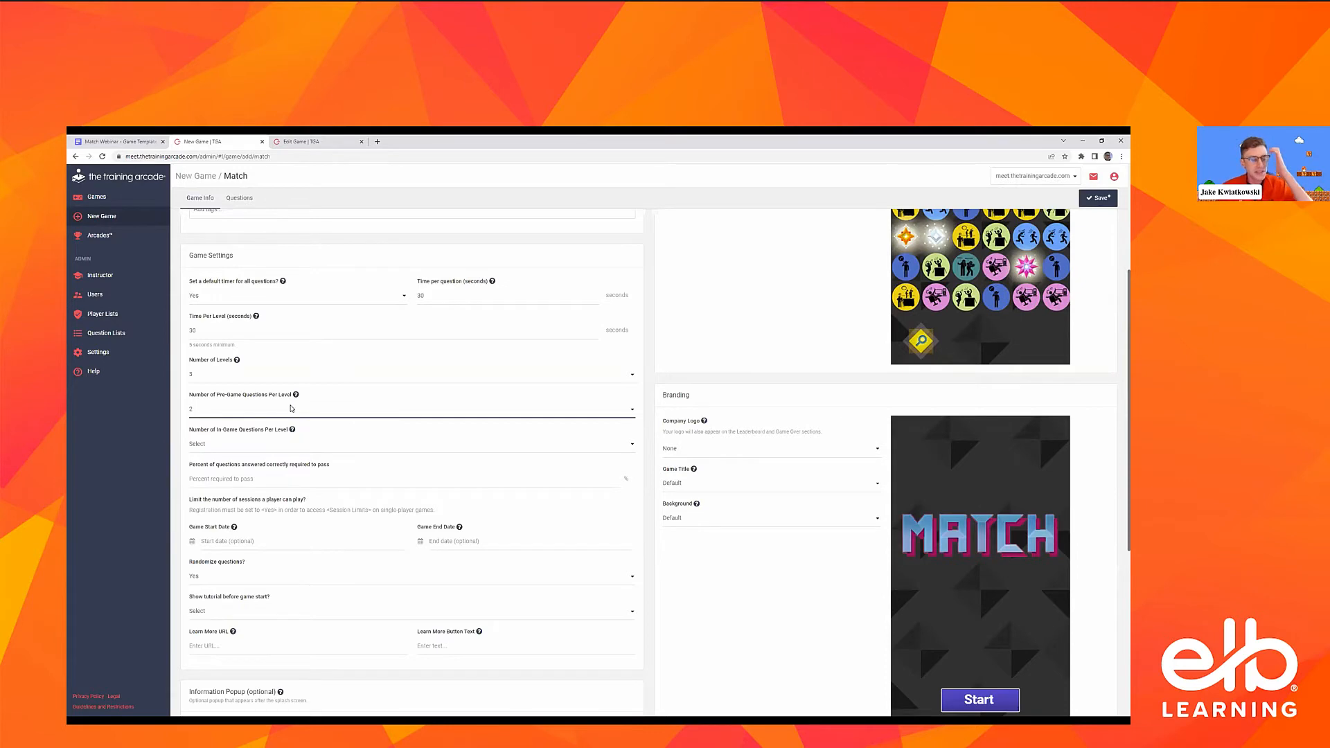
click(291, 409)
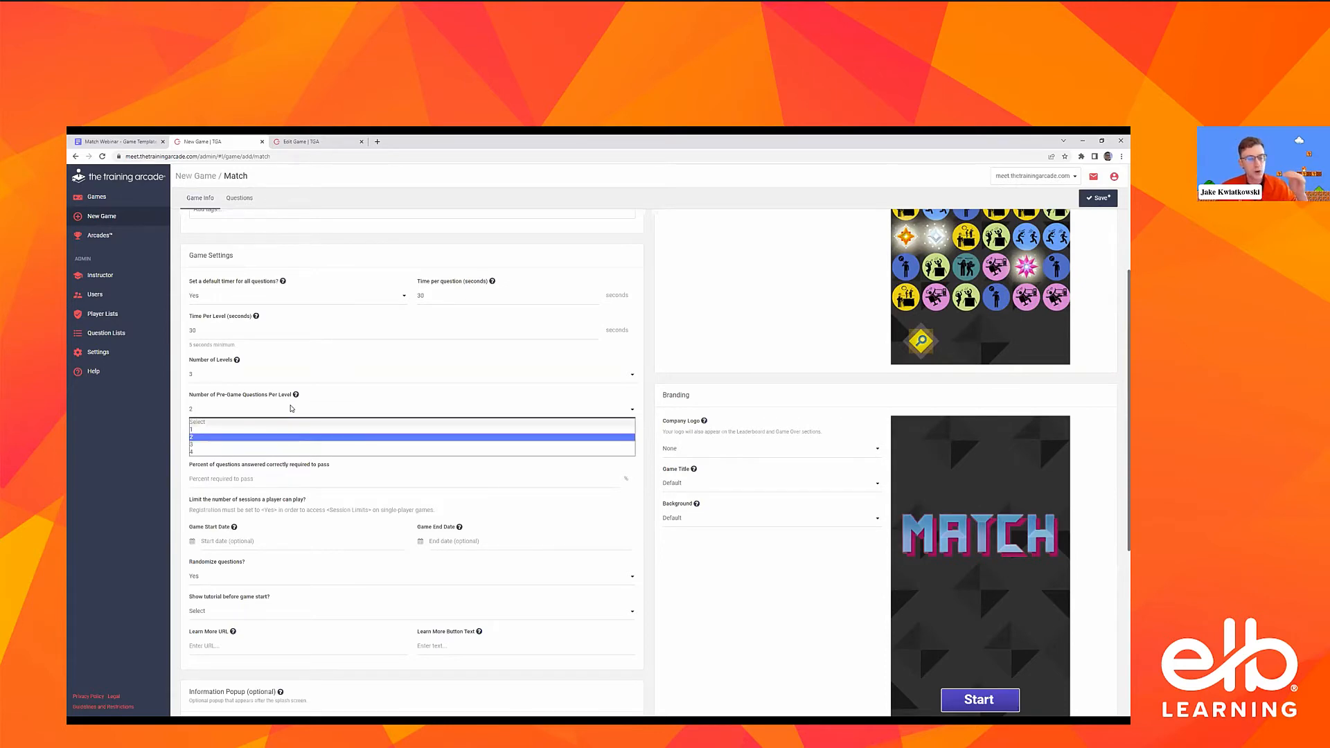
click(291, 409)
click(291, 409)
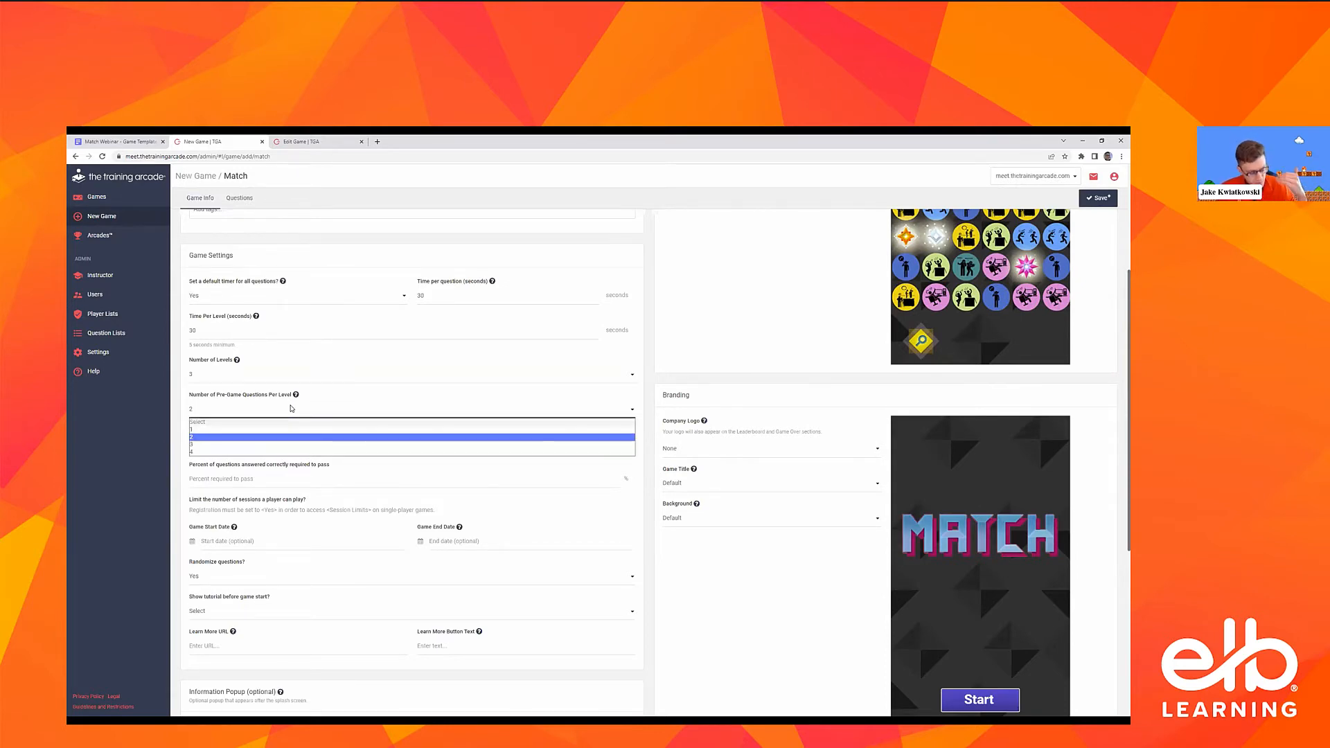
click(298, 402)
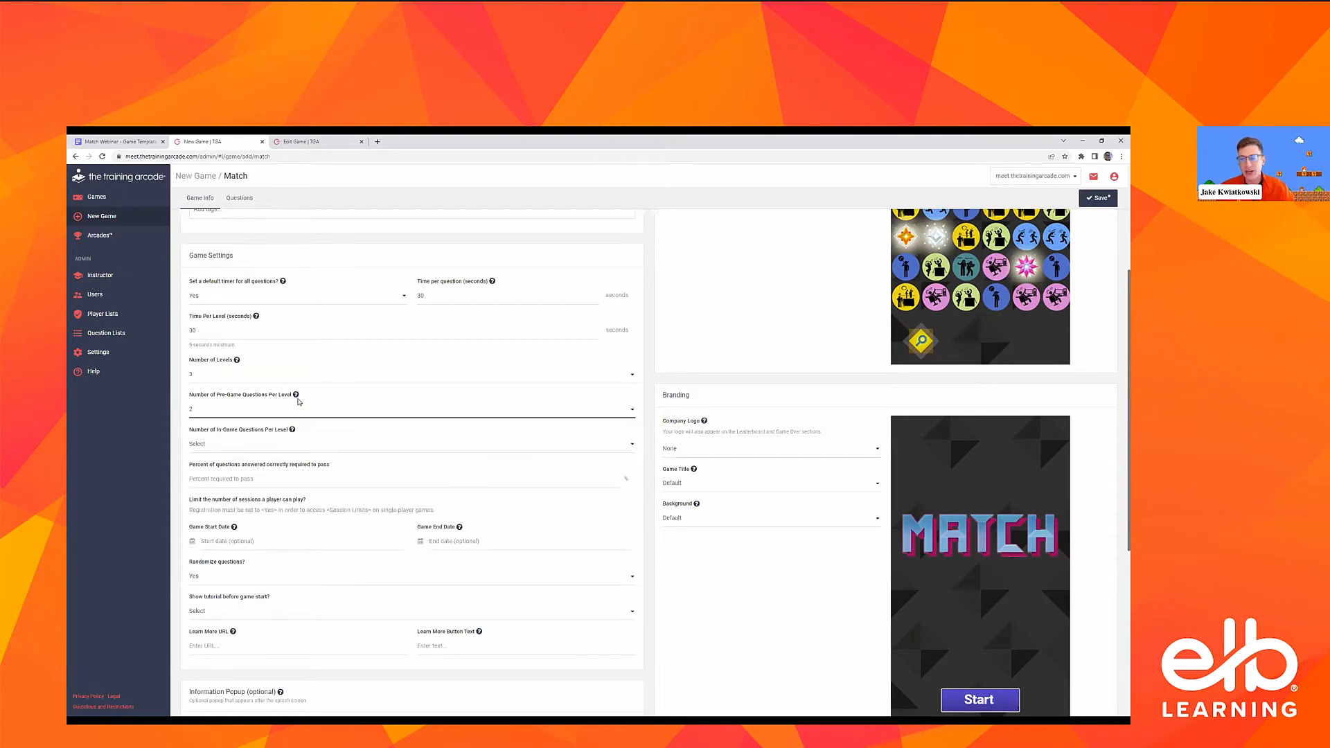
click(277, 423)
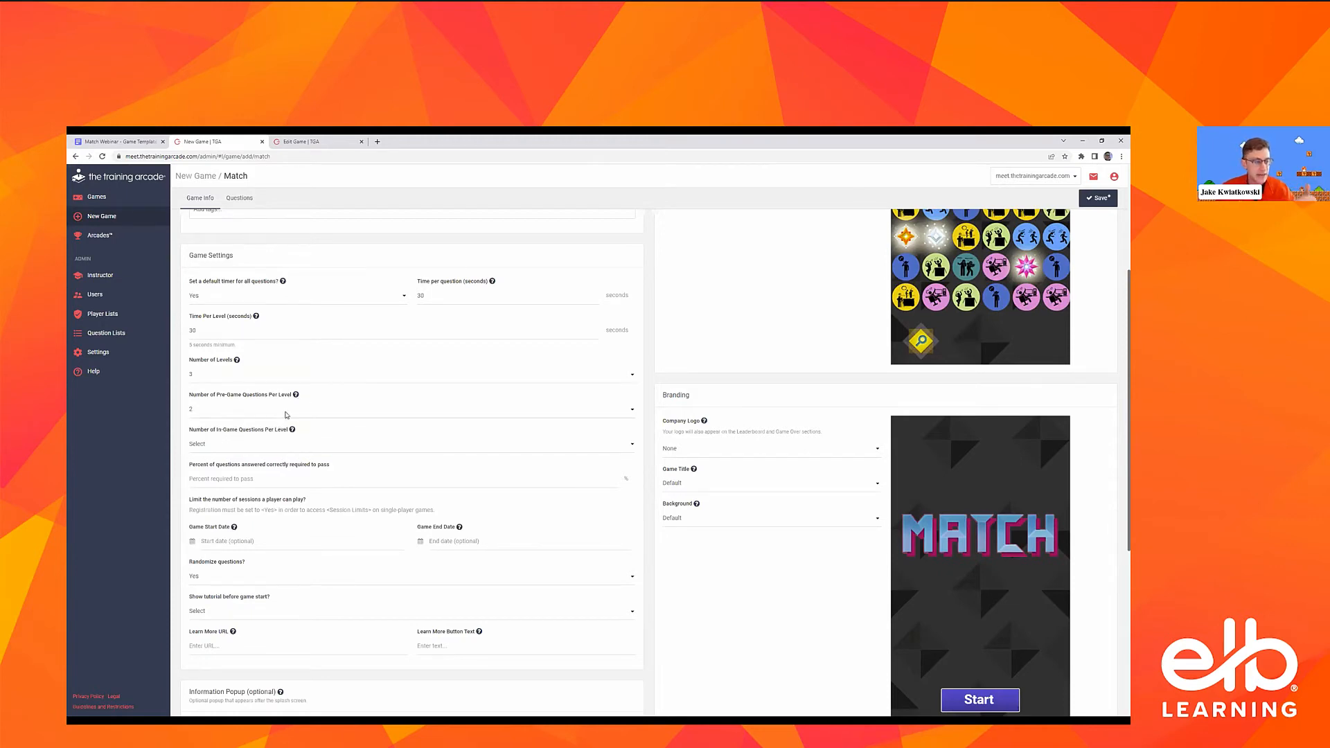
click(229, 444)
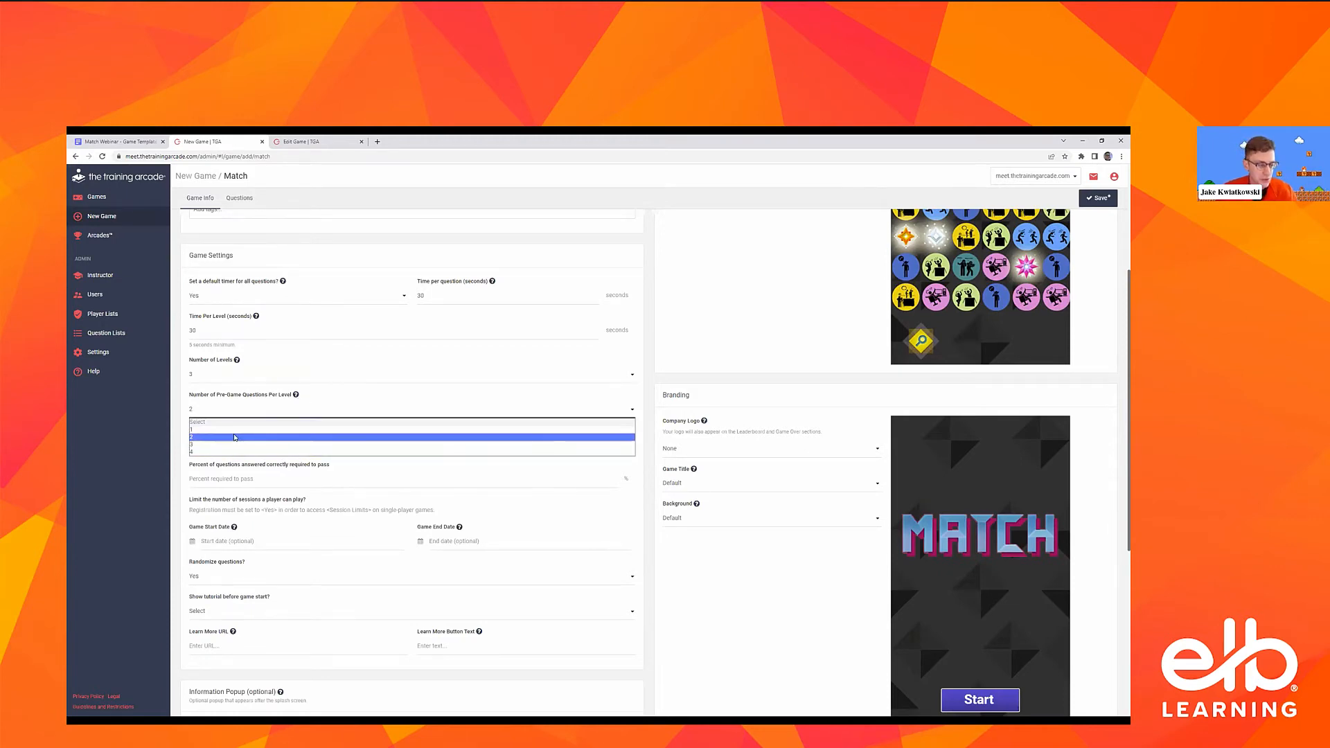
click(223, 437)
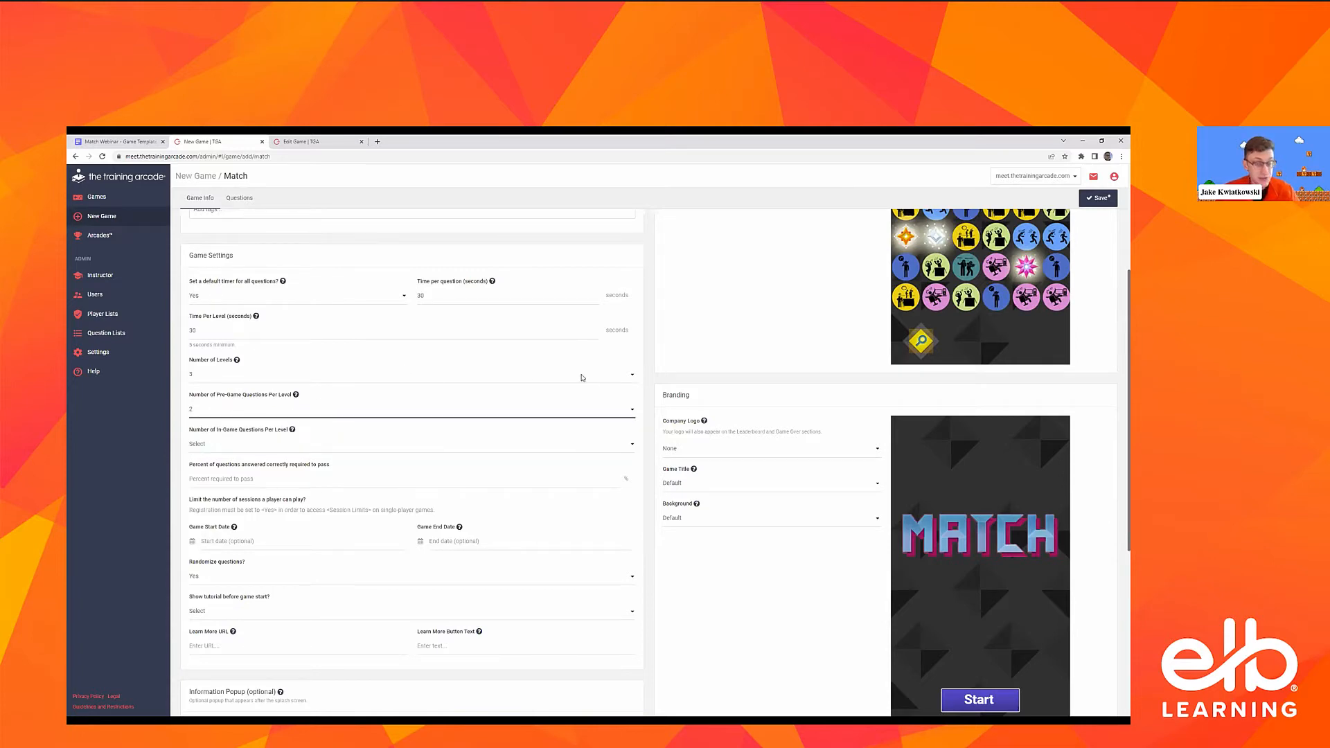
Set the number of in-game questions per level to 2 and the percent of correct answers required to pass to 0
click(247, 445)
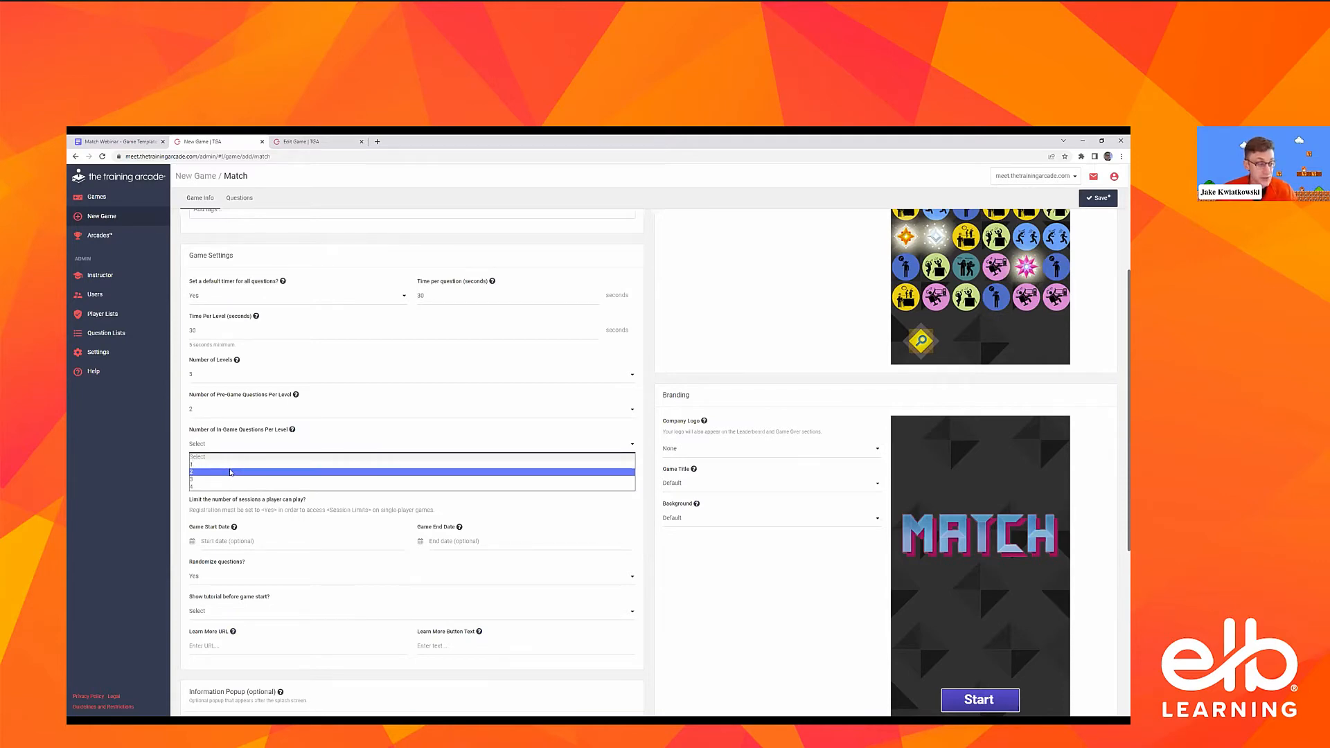
click(230, 473)
scroll(268, 385, down, 2)
click(268, 389)
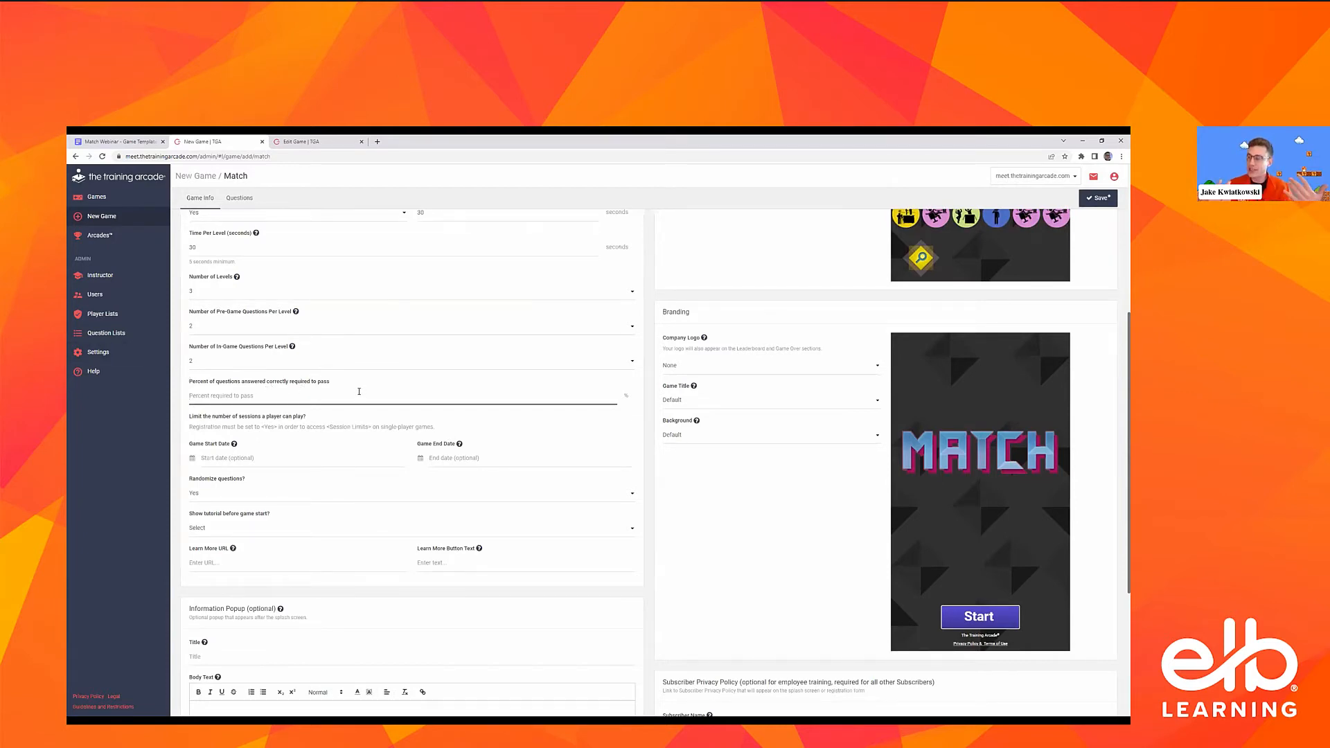
text(8)
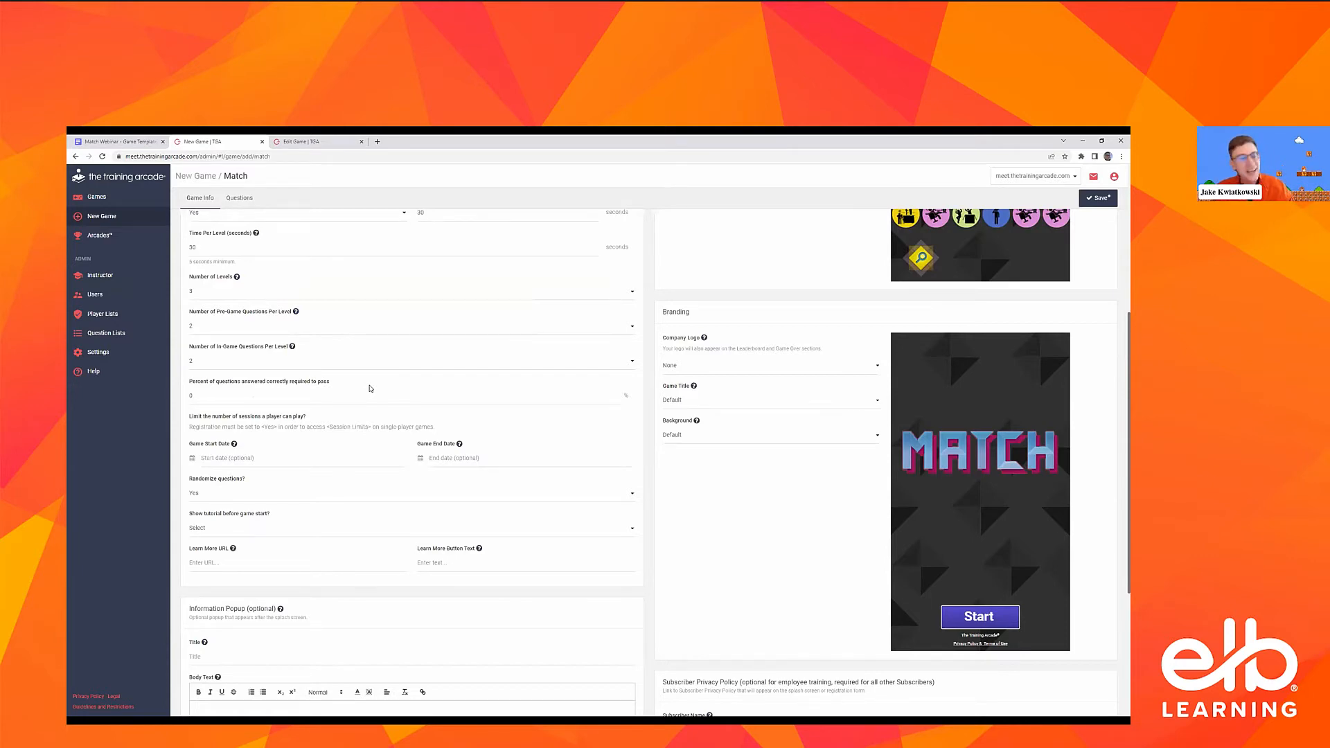
Try 70 as the percent of correct answers required to pass, and restore it to 0
click(410, 391)
text(7440)
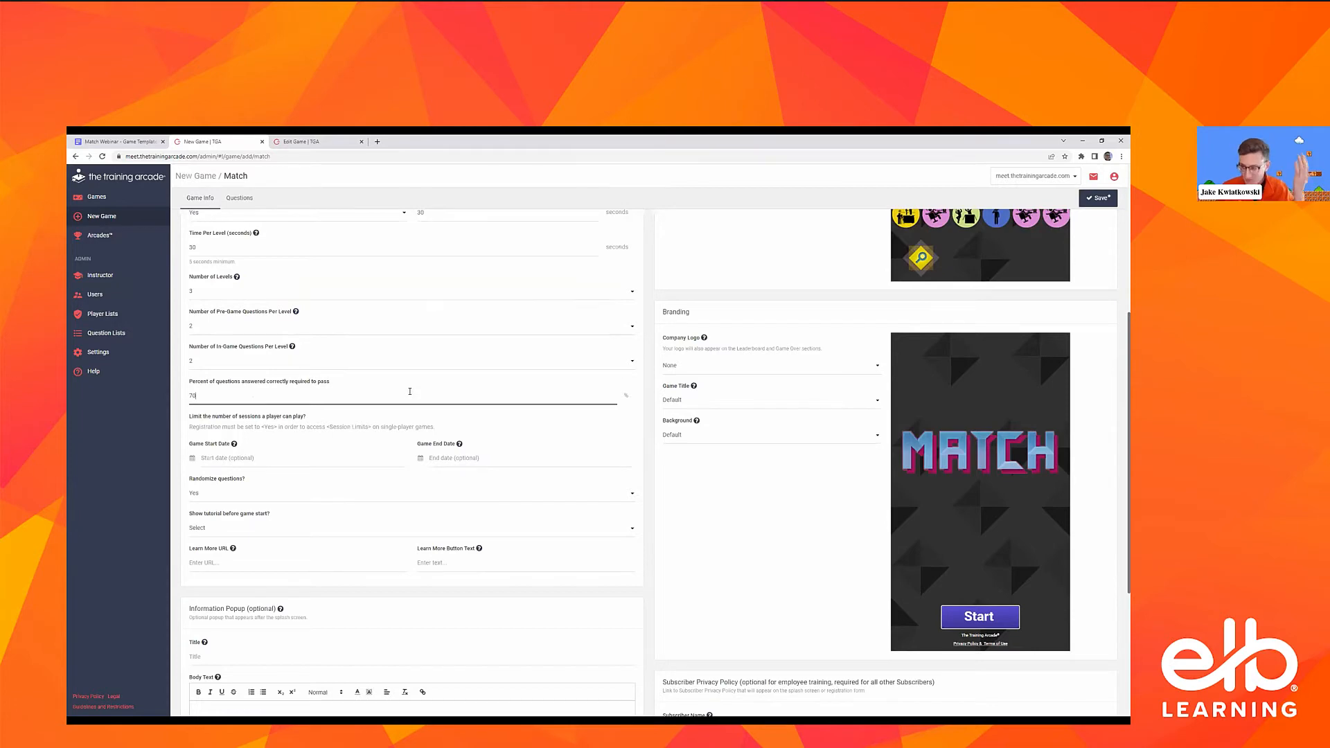
key(ctrl+a)
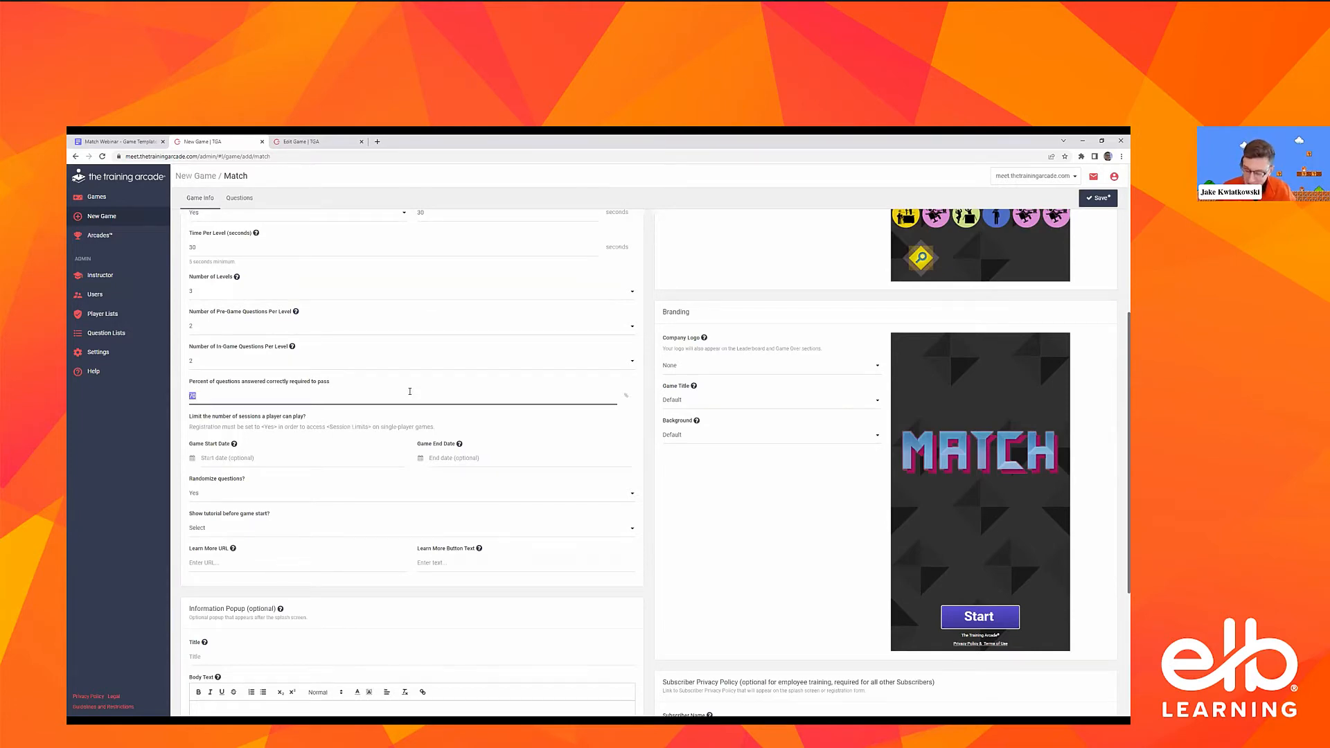
text(0)
click(379, 421)
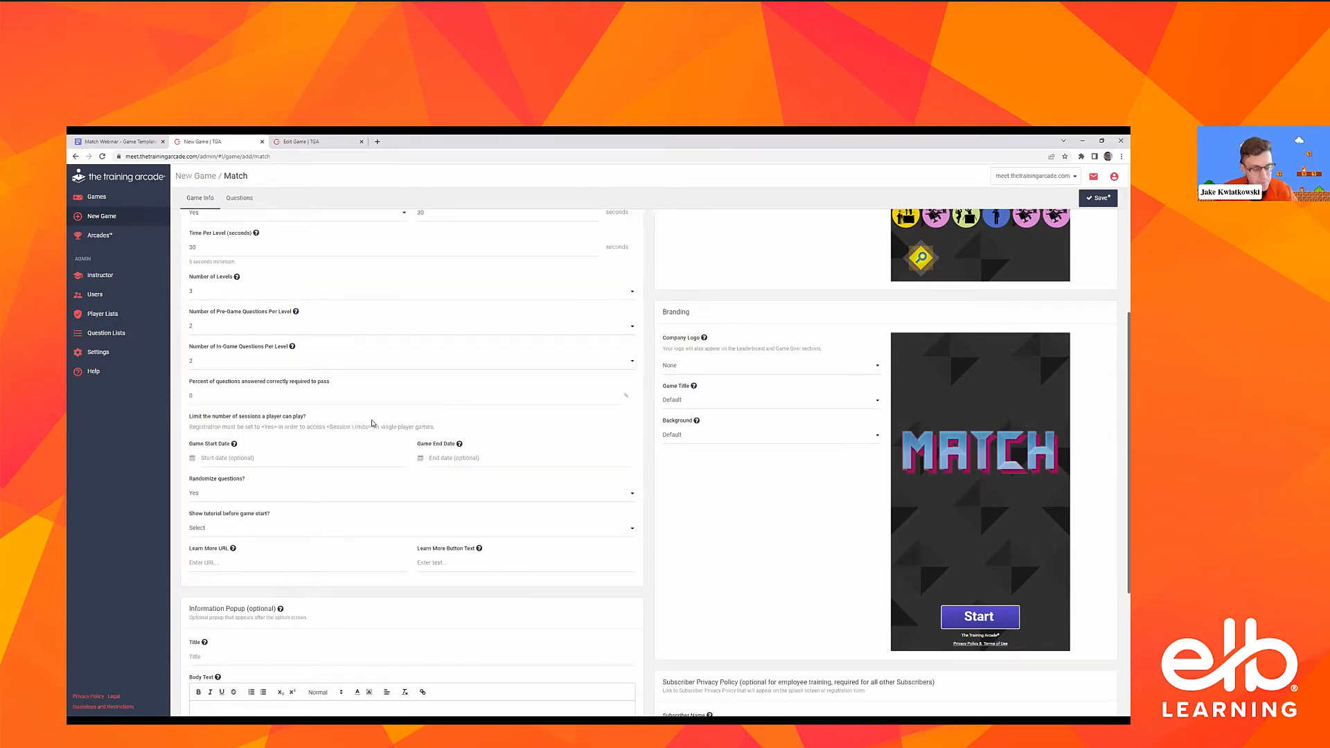
scroll(379, 340, down, 2)
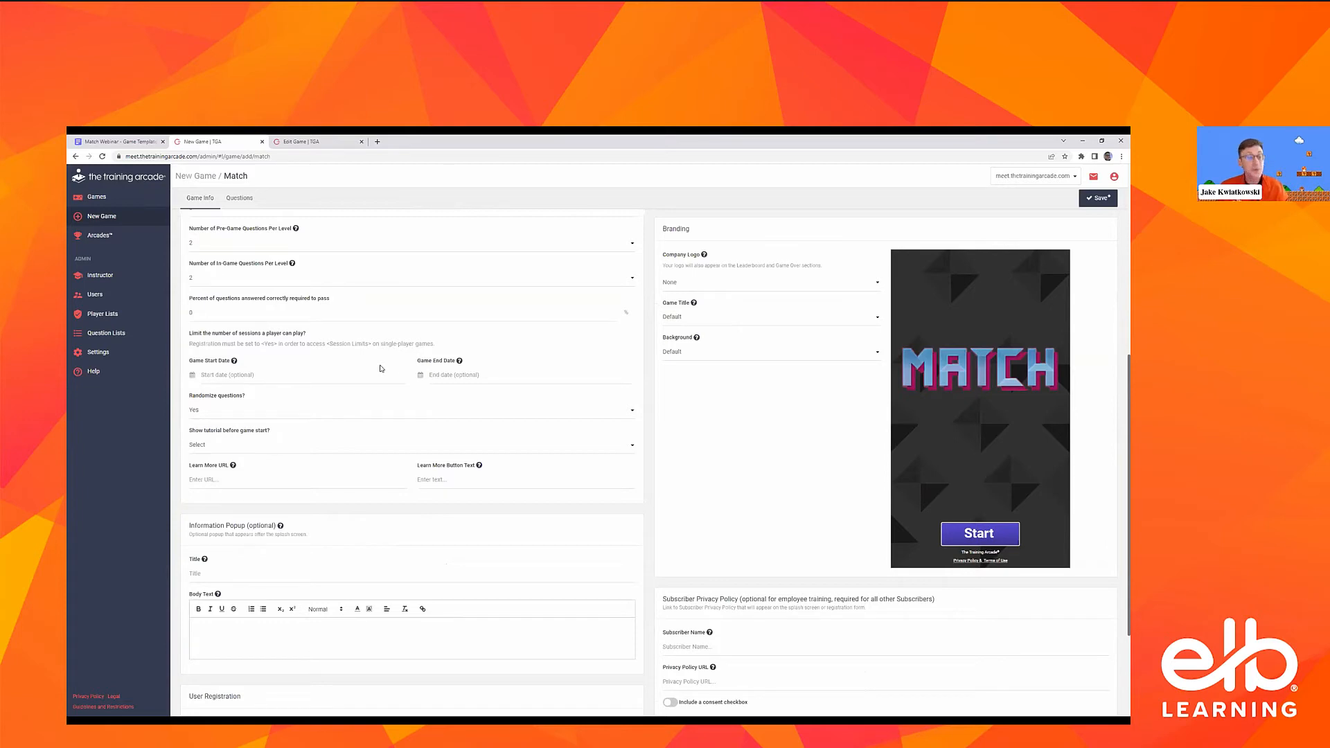
click(226, 376)
click(240, 456)
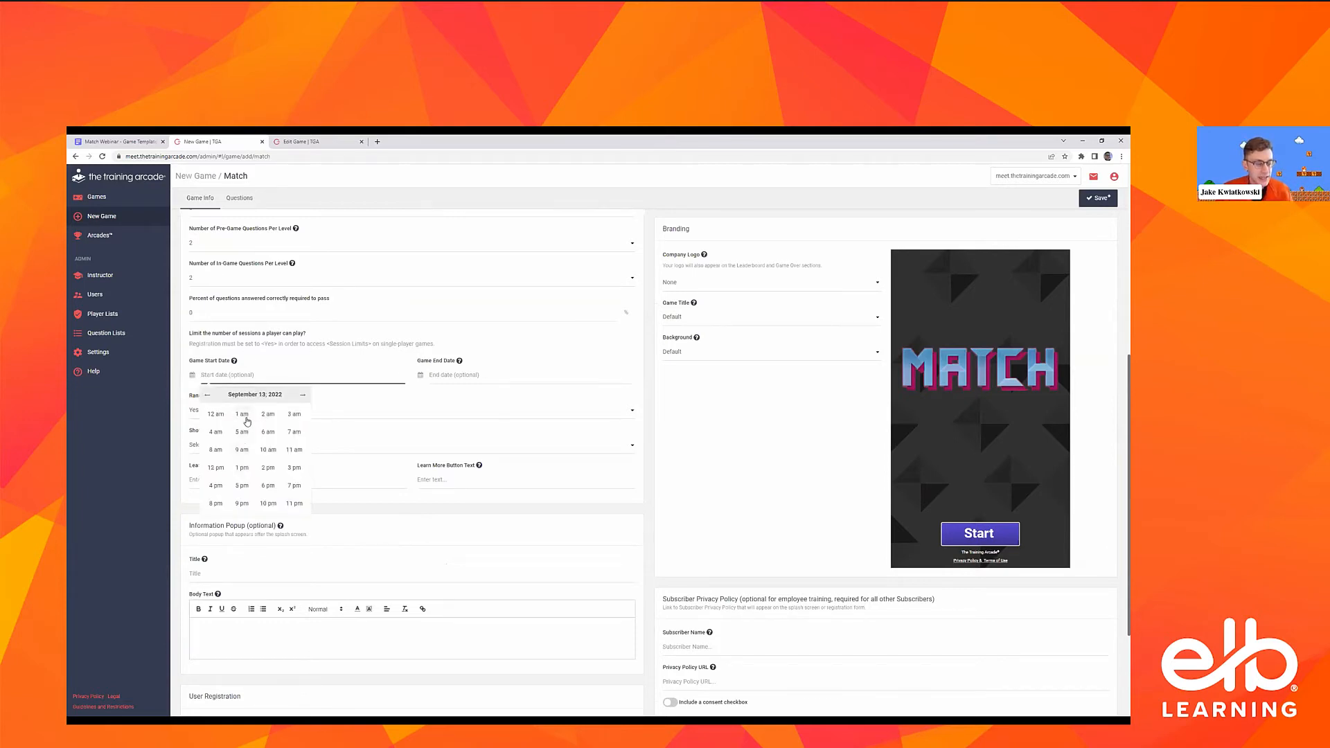
click(246, 418)
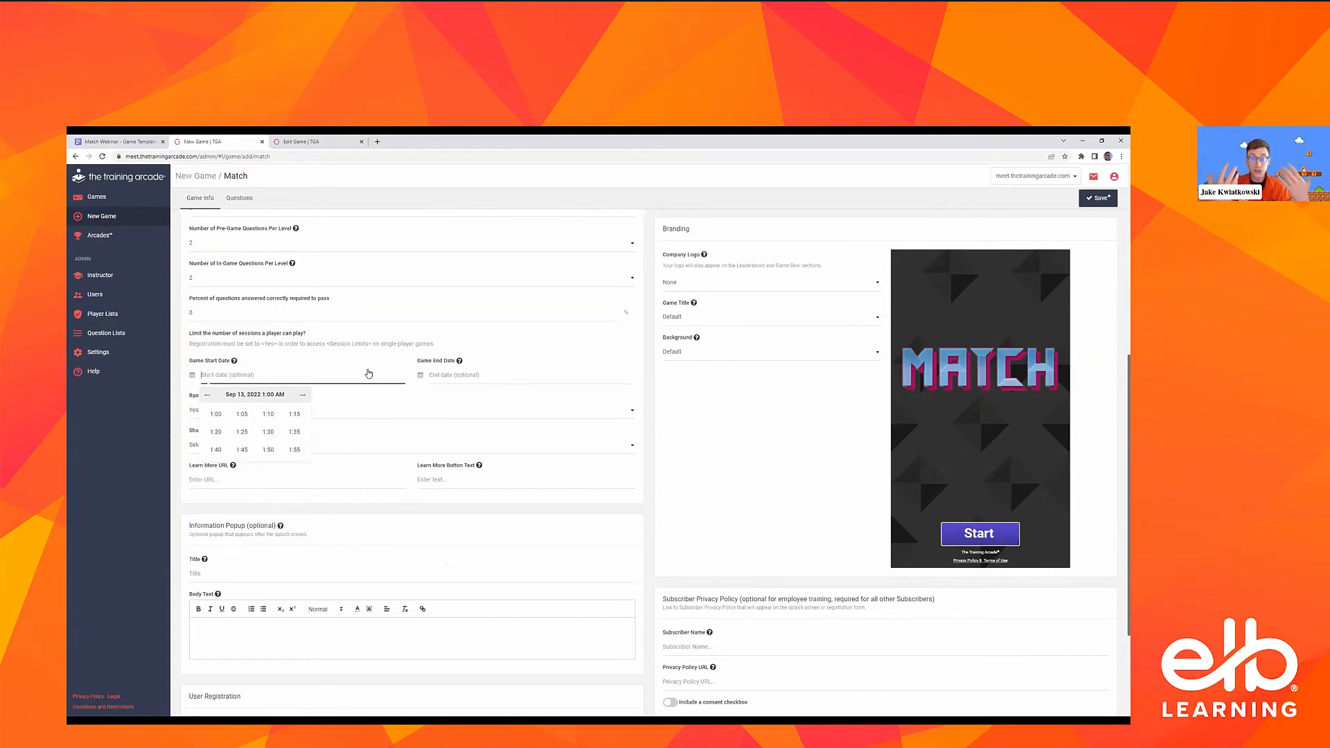
triple_click(409, 346)
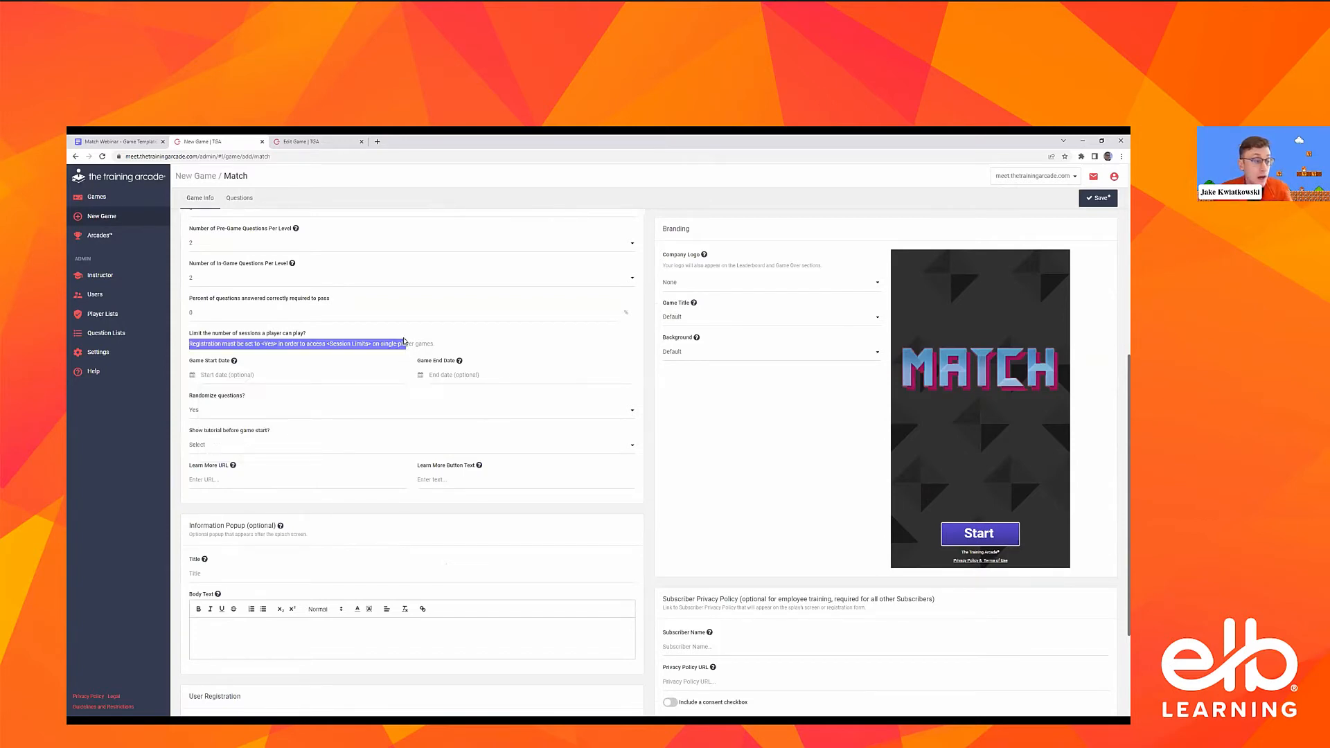
click(360, 375)
click(361, 345)
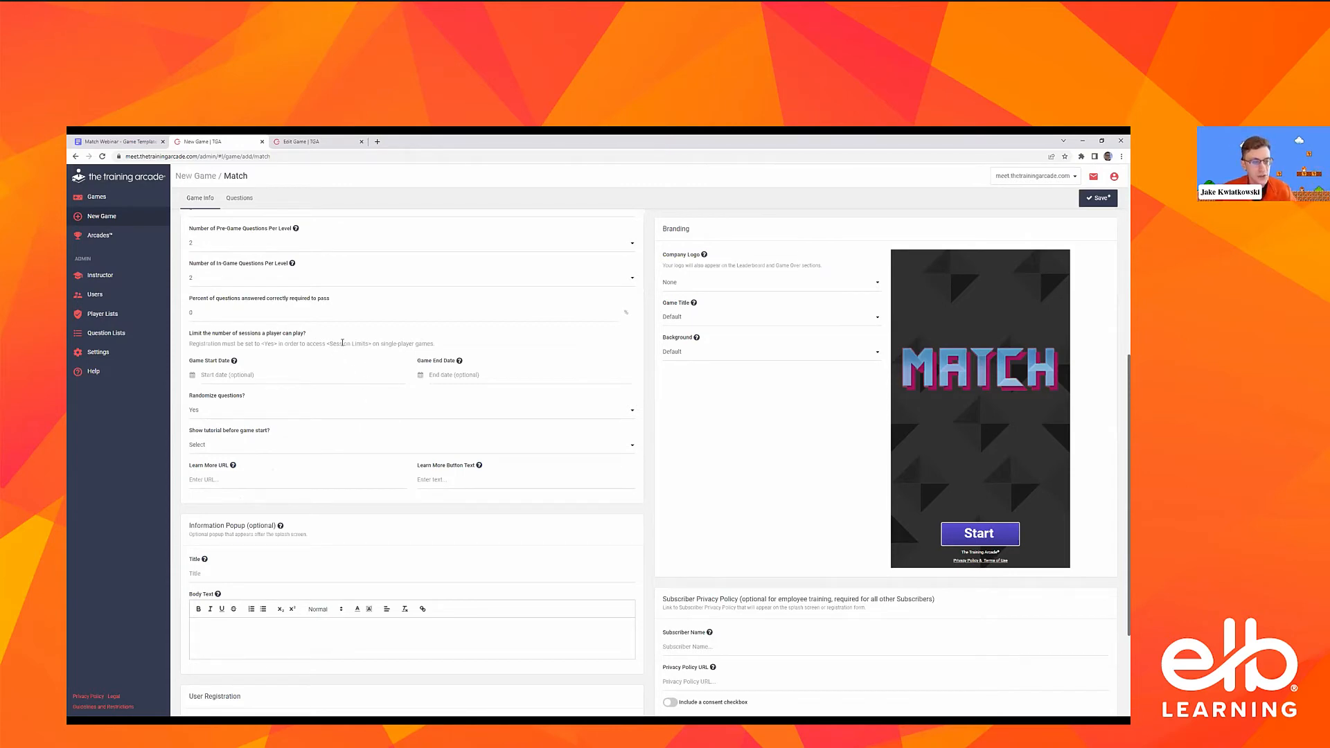
scroll(336, 341, down, 1)
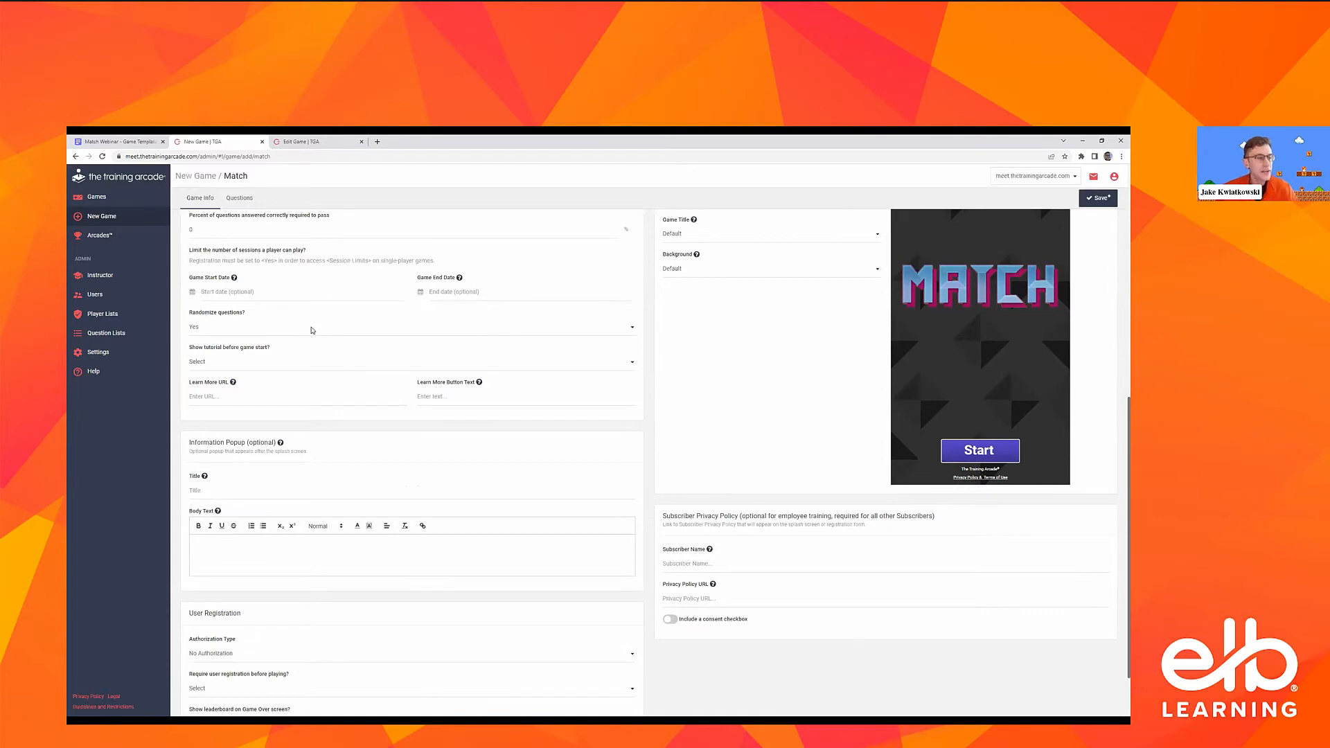
click(312, 329)
click(312, 329)
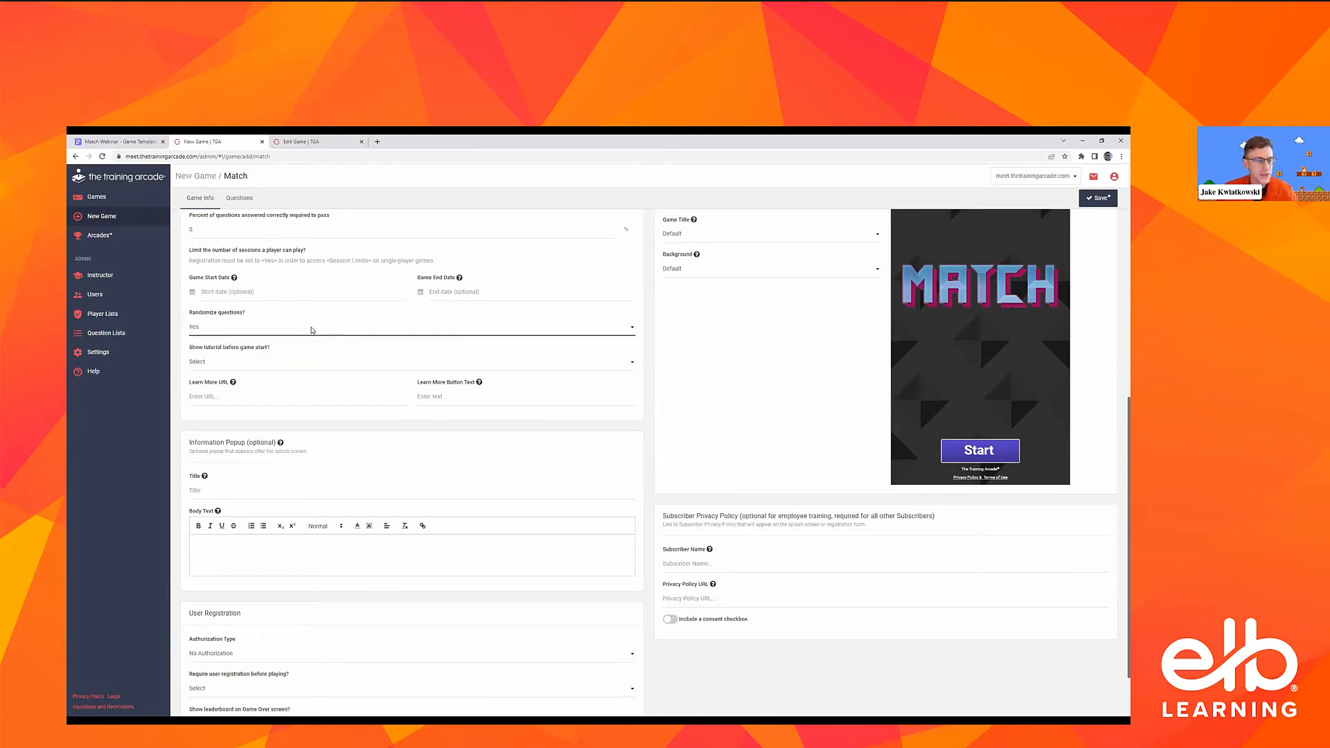
click(312, 331)
click(311, 331)
Set the option to show the tutorial before game start to No
scroll(239, 402, up, 1)
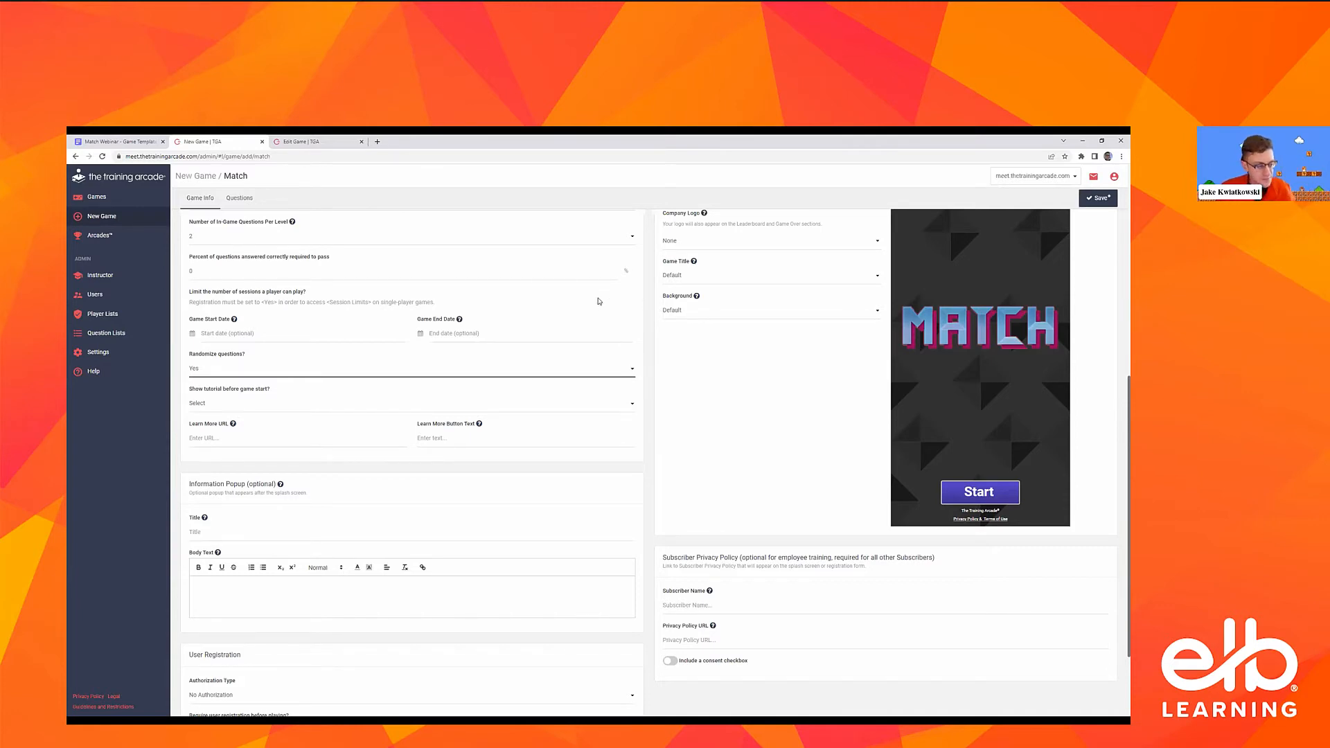
click(285, 404)
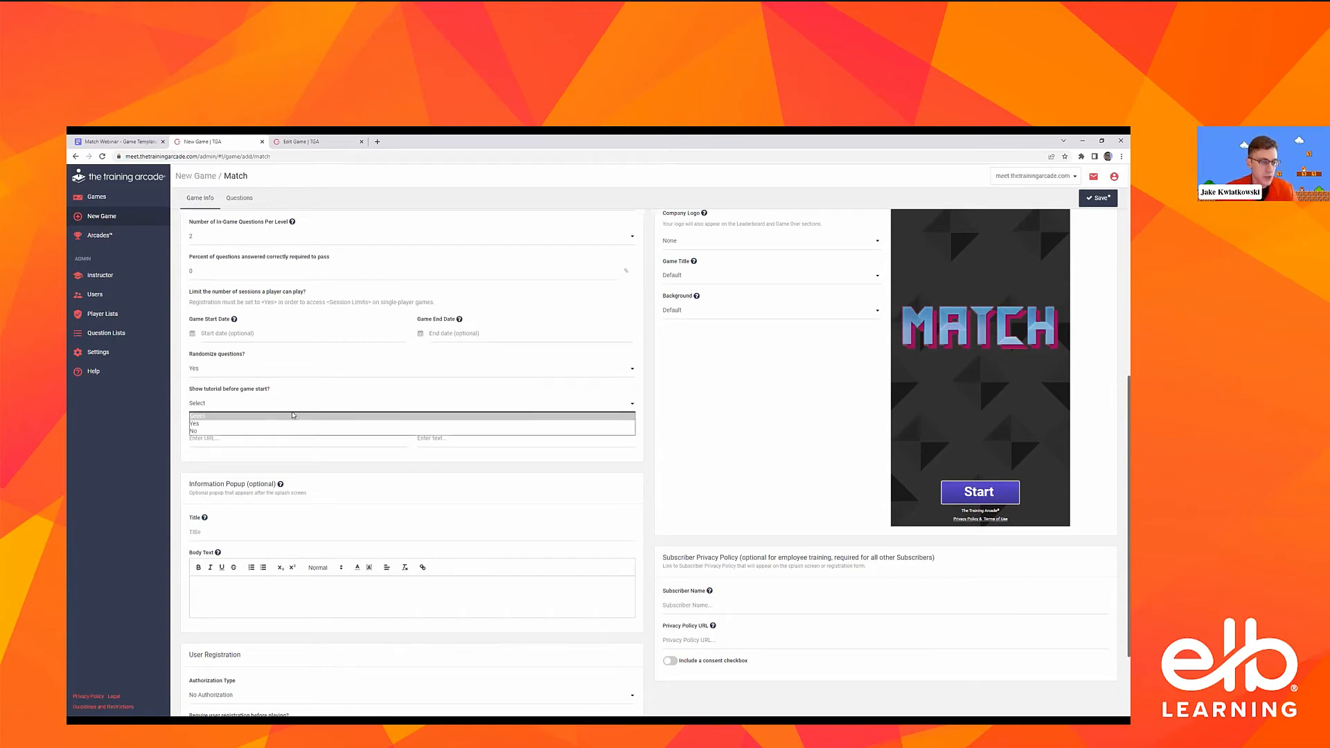
click(262, 432)
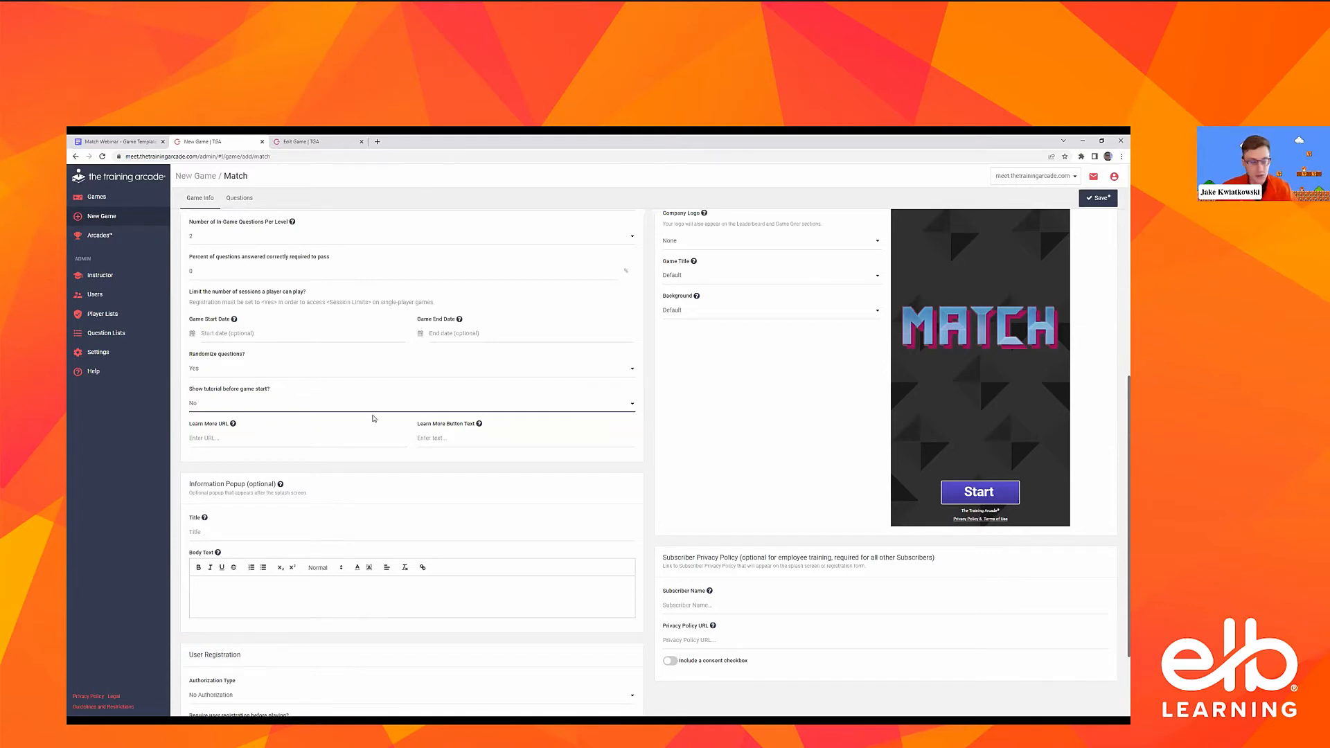
Enter "Match Webinar Game" as the title of the optional information popup
scroll(401, 357, down, 1)
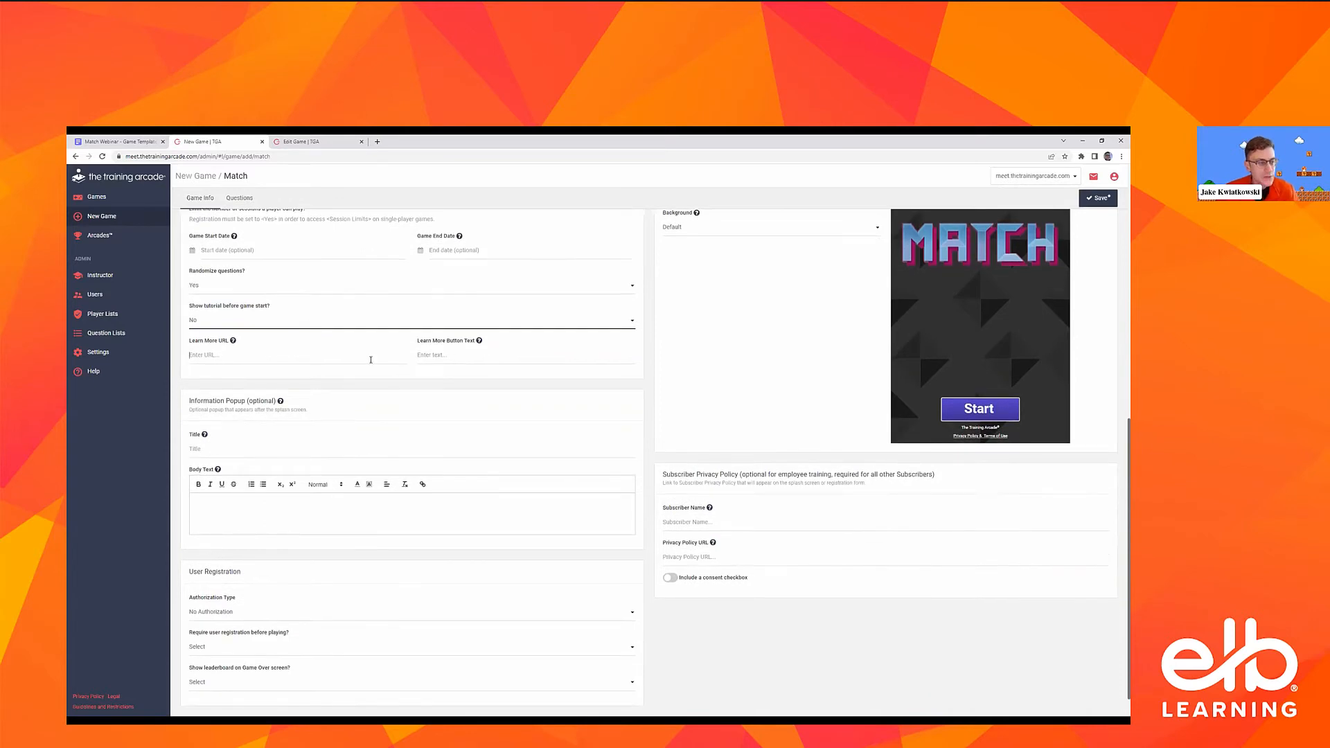
click(450, 357)
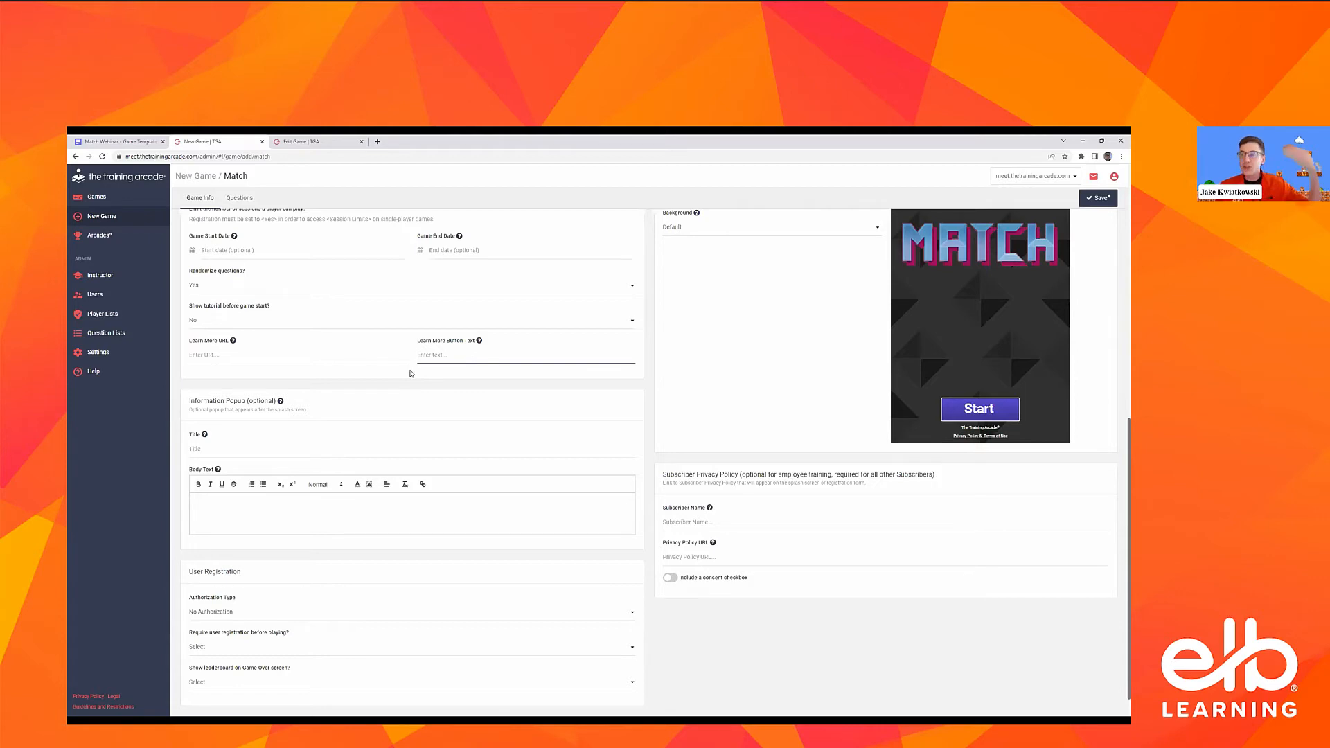
click(338, 445)
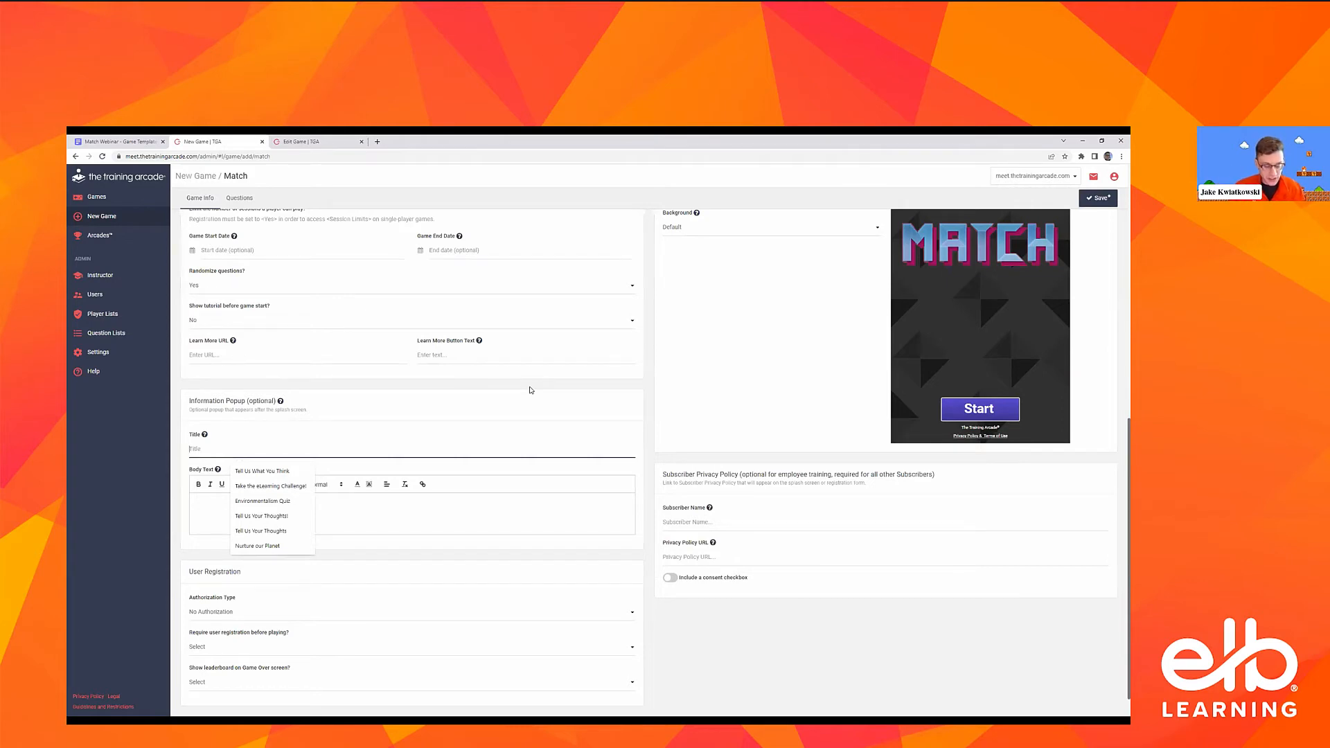
text(Match Webianr th)
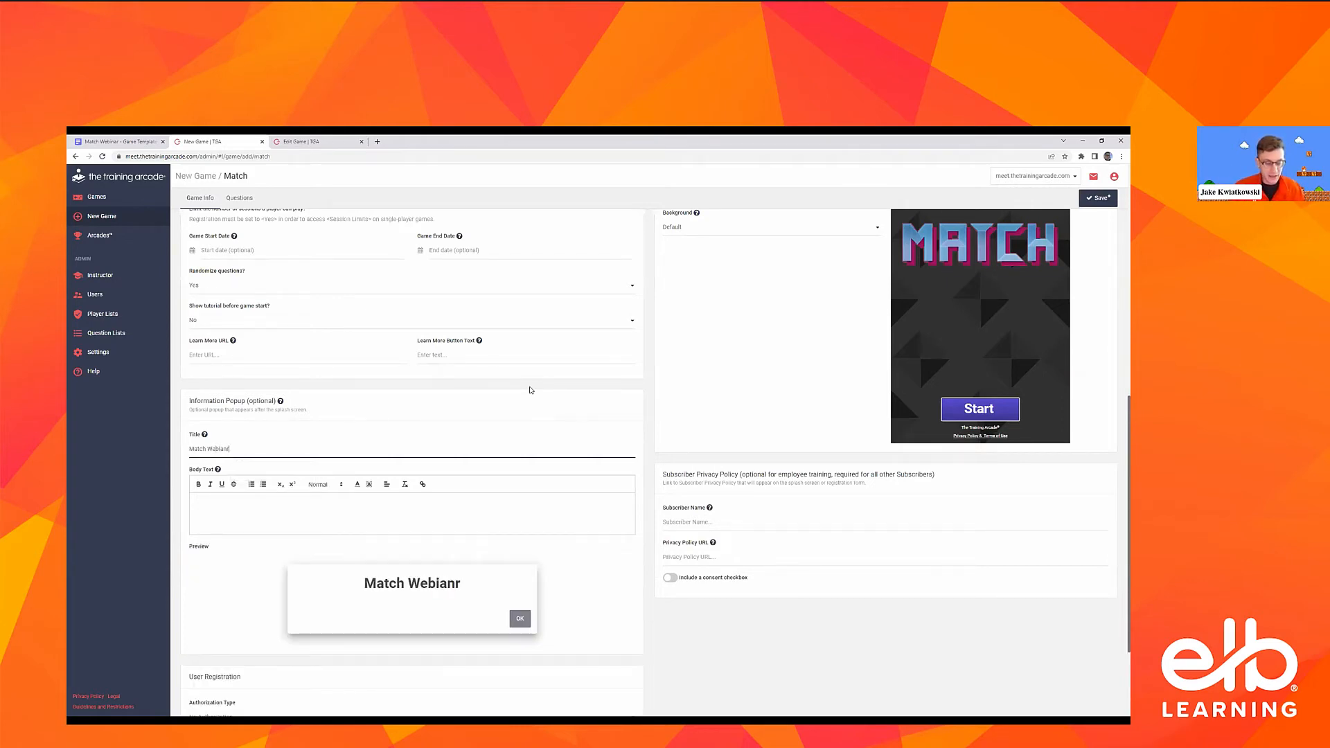
key(BackSpace)
key(BackSpace)
key(BackSpace)
key(BackSpace)
key(BackSpace)
key(BackSpace)
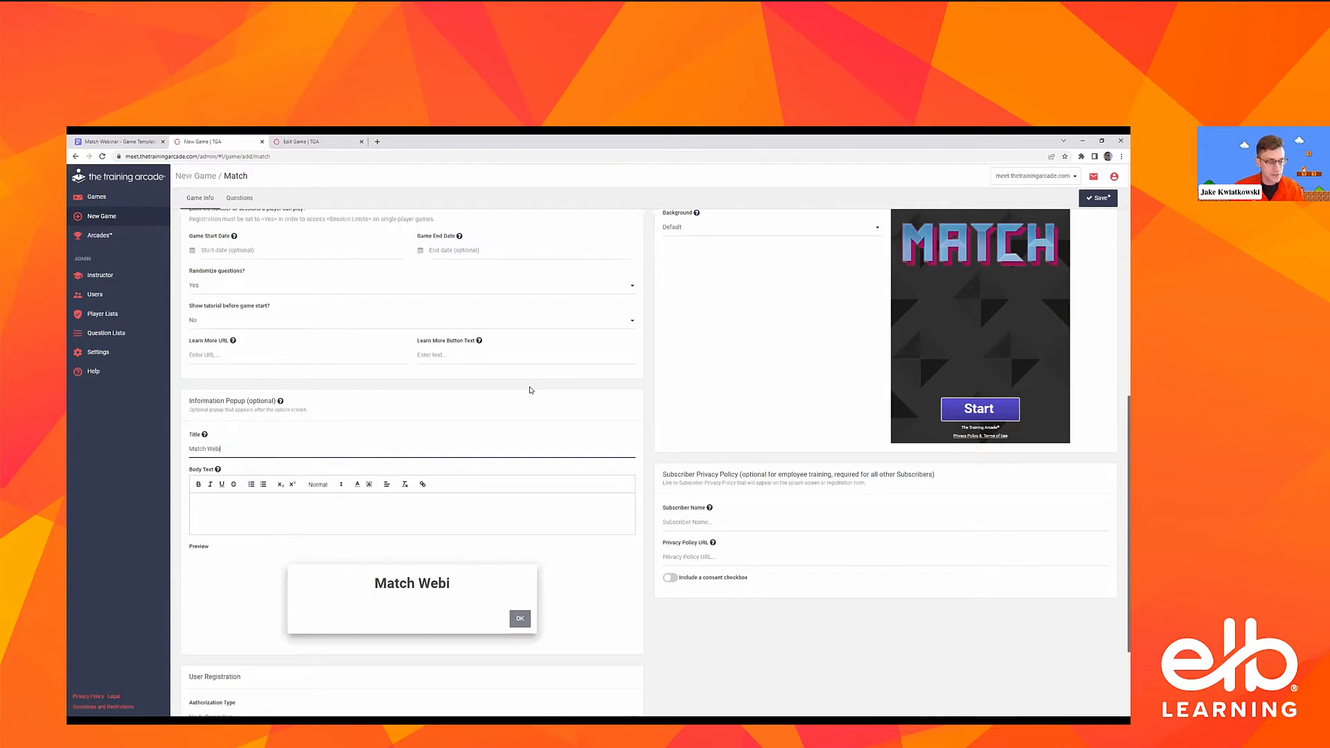
text(nar Game)
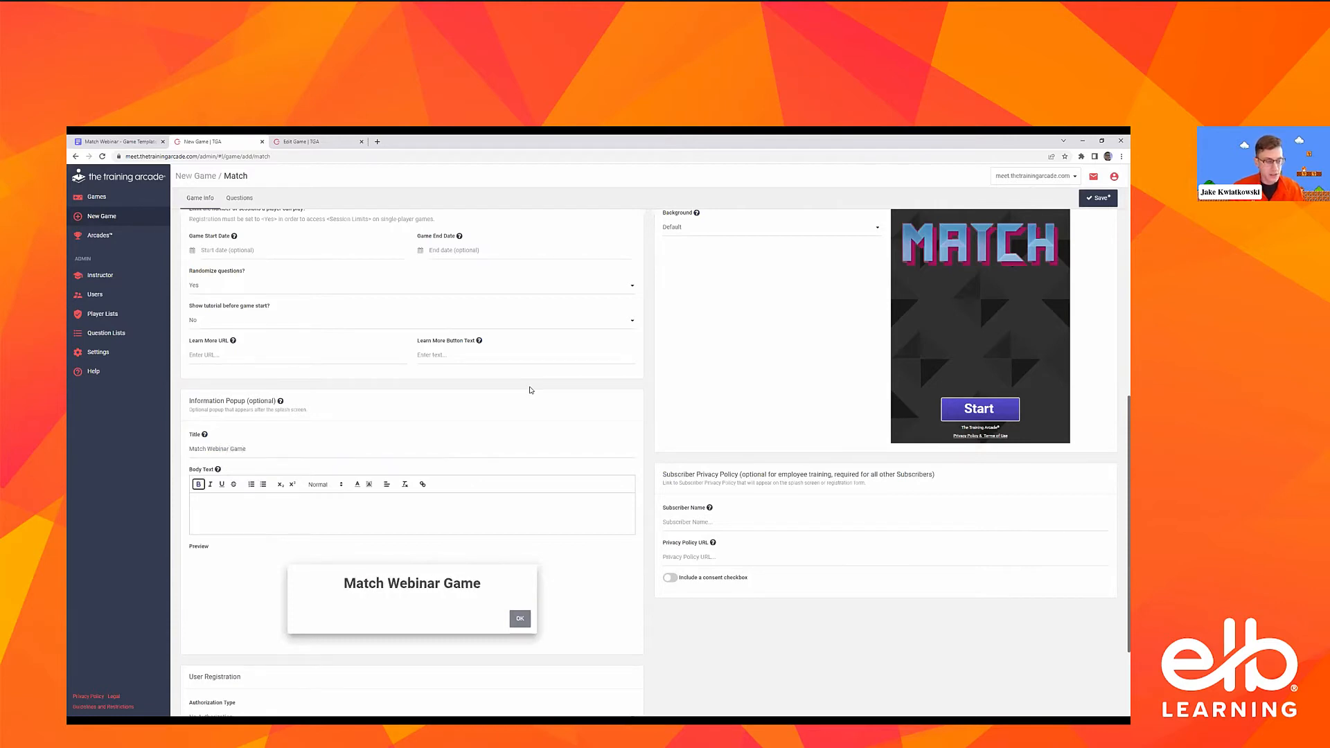
Enter "Lorem ipsum here's our game introduction" as the body text of the information popup
click(510, 504)
text(:L)
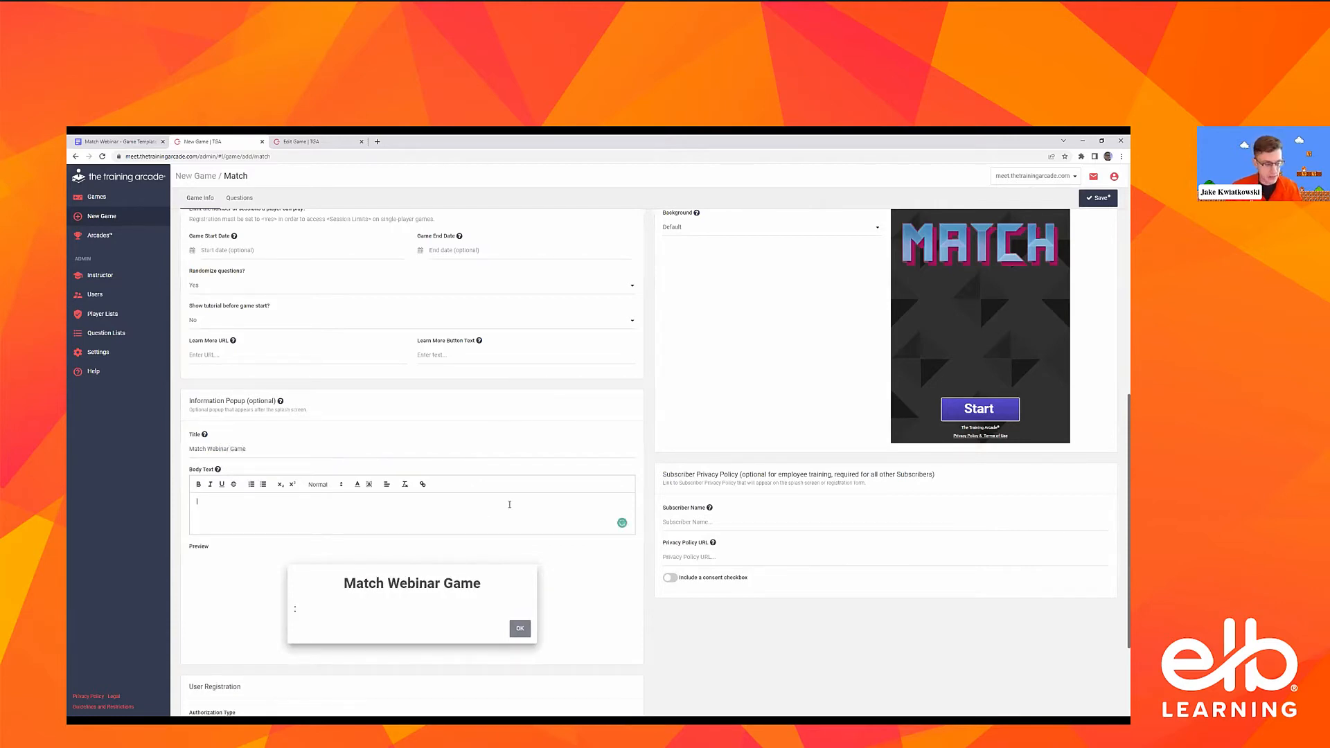
key(BackSpace)
text(Lorem ips)
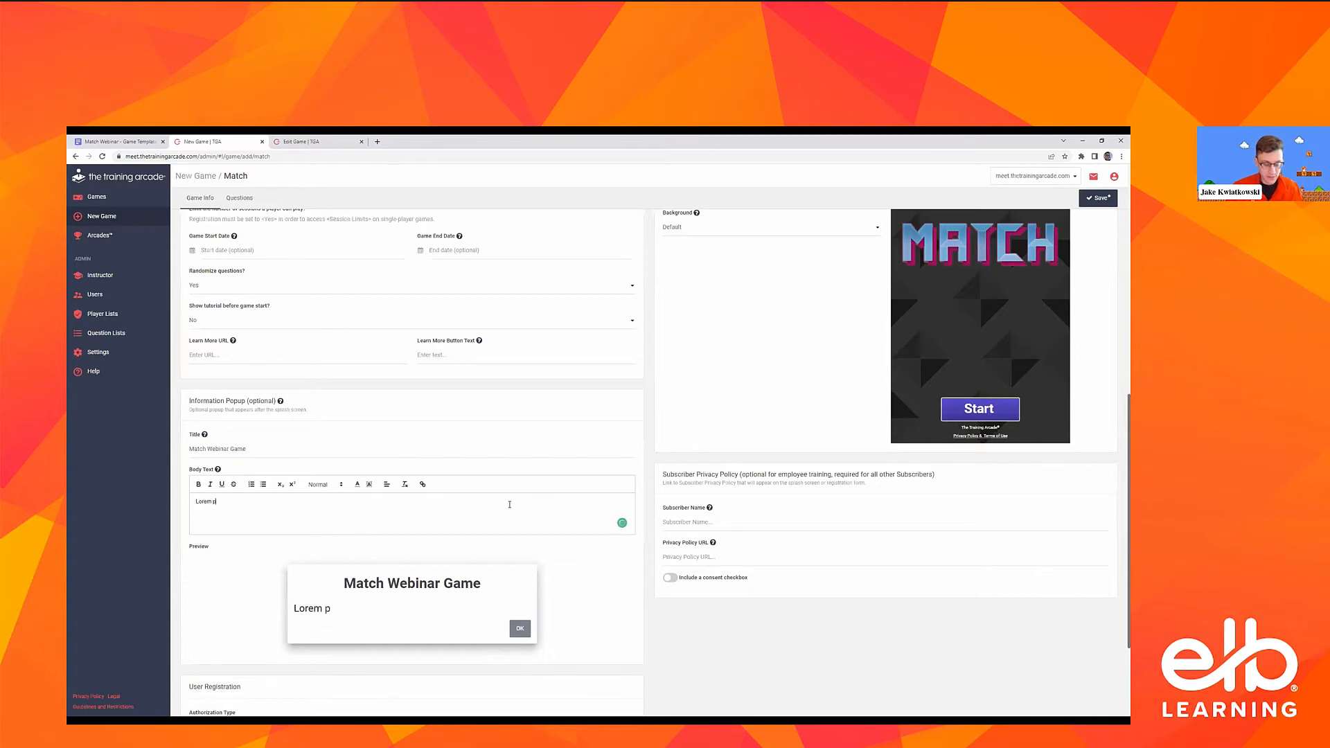
text(um here's our)
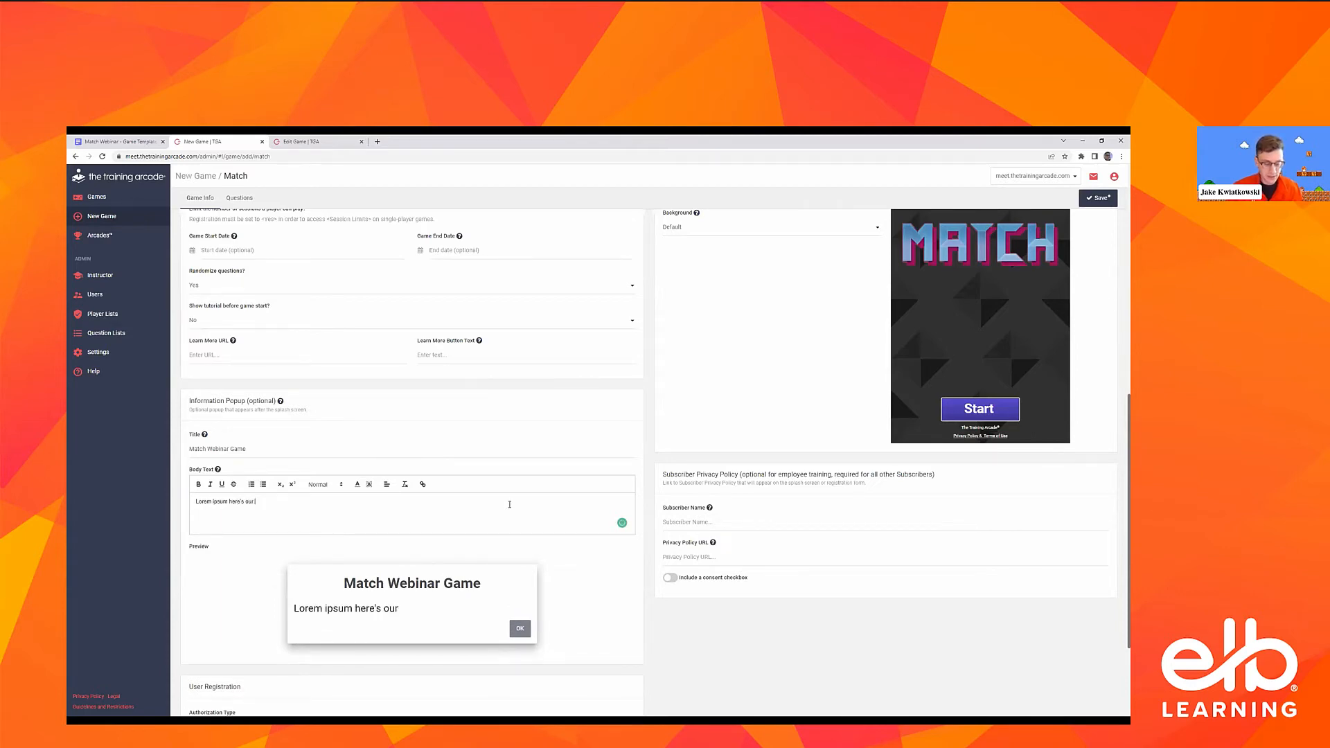
text( game introduction)
Center-align the whole body text of the information popup
triple_click(273, 500)
click(386, 485)
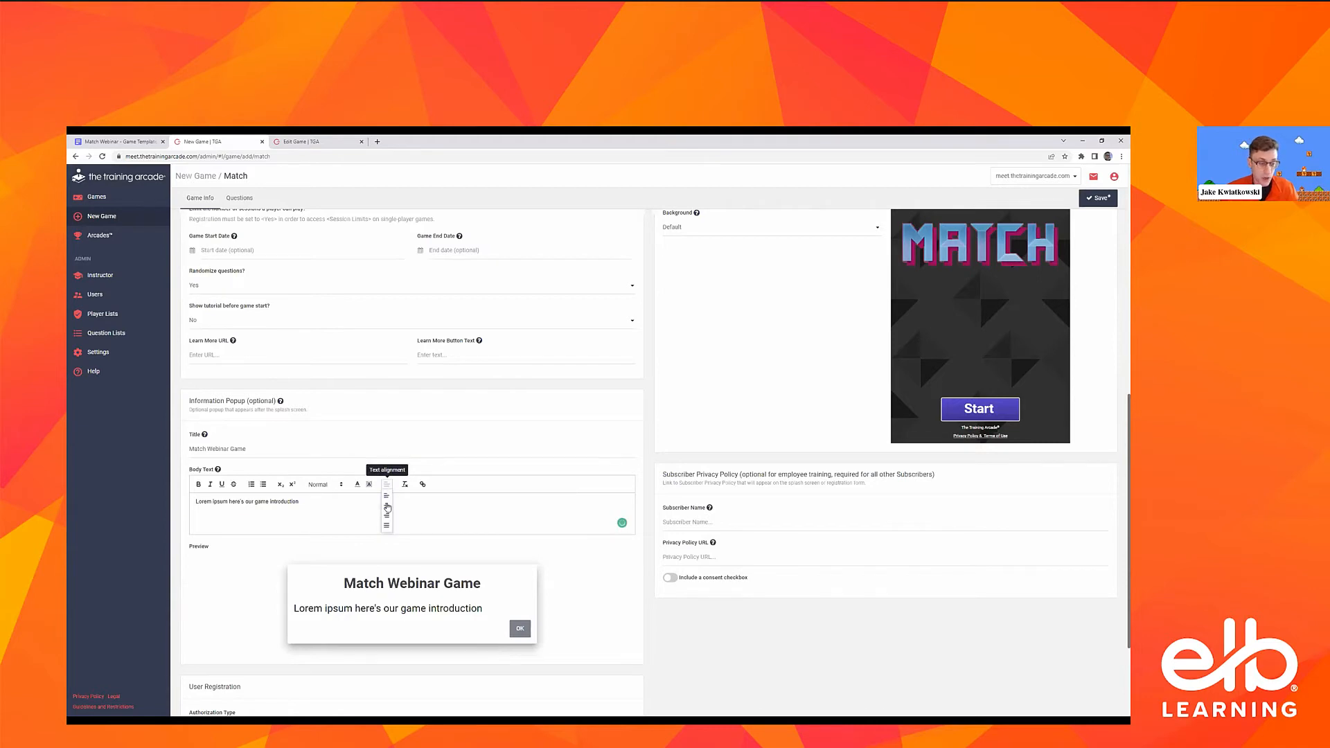
click(387, 508)
click(391, 515)
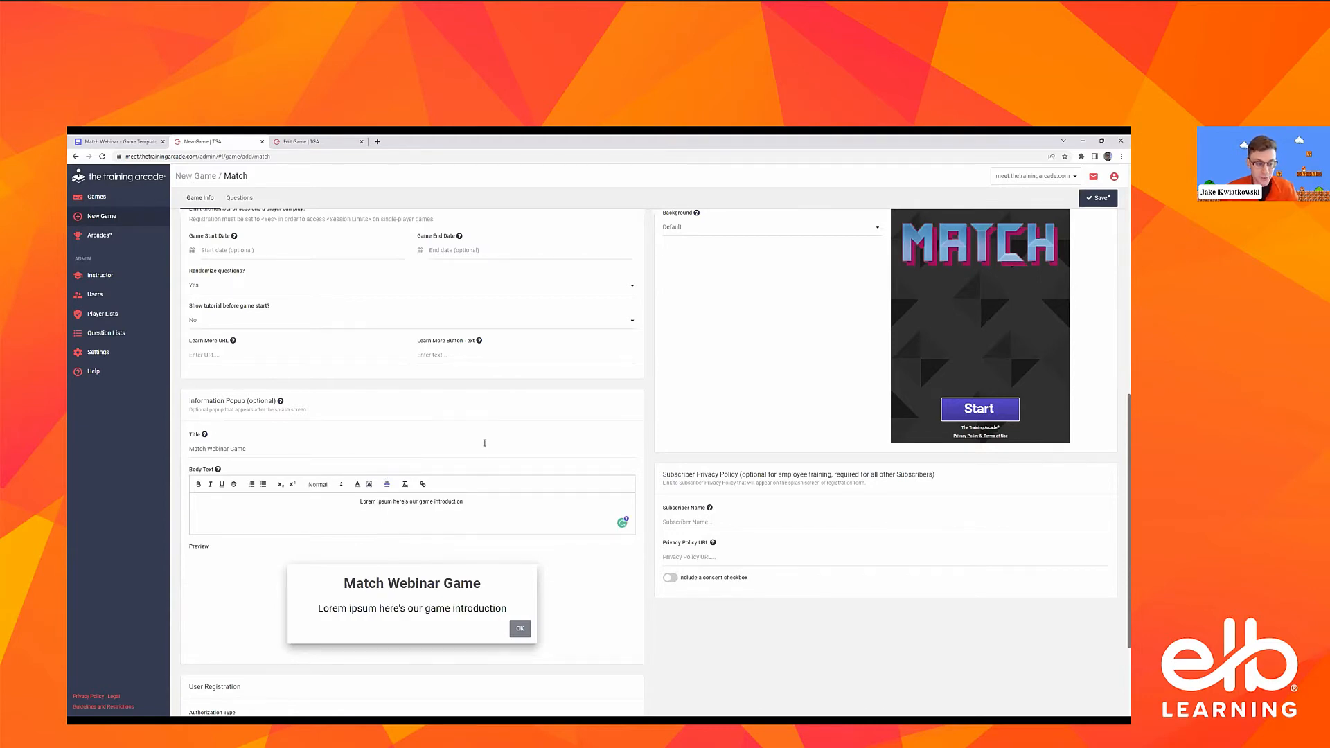
Try Authorized Player List as the authorization type, look at the available player lists, and restore No Authorization
scroll(483, 443, down, 1)
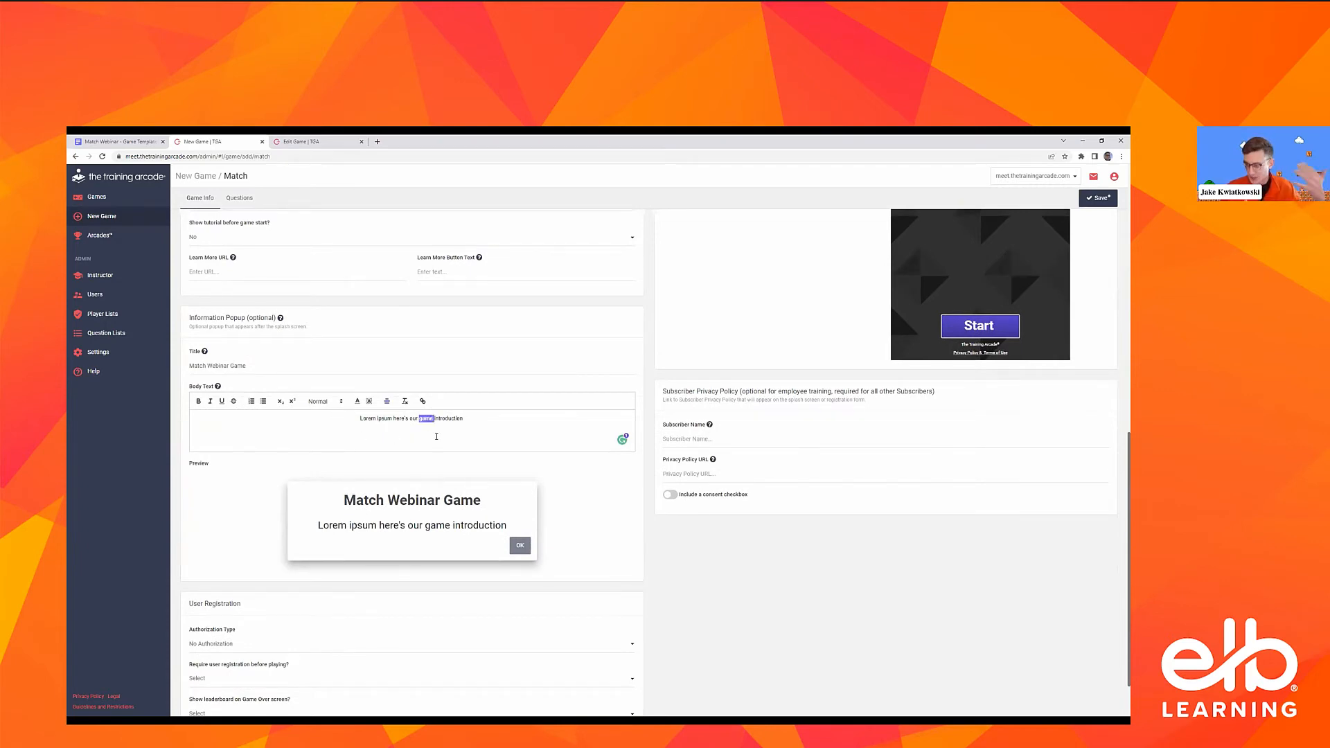
scroll(436, 436, down, 1)
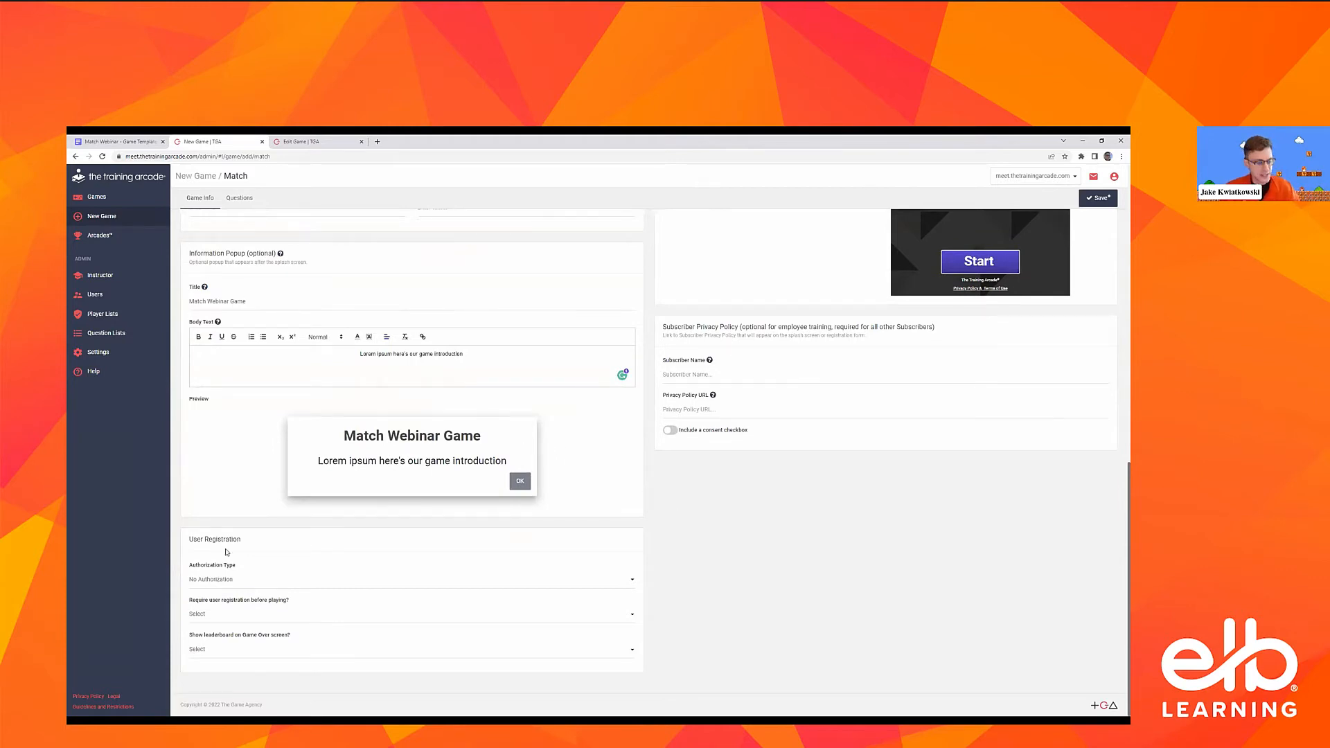
click(222, 579)
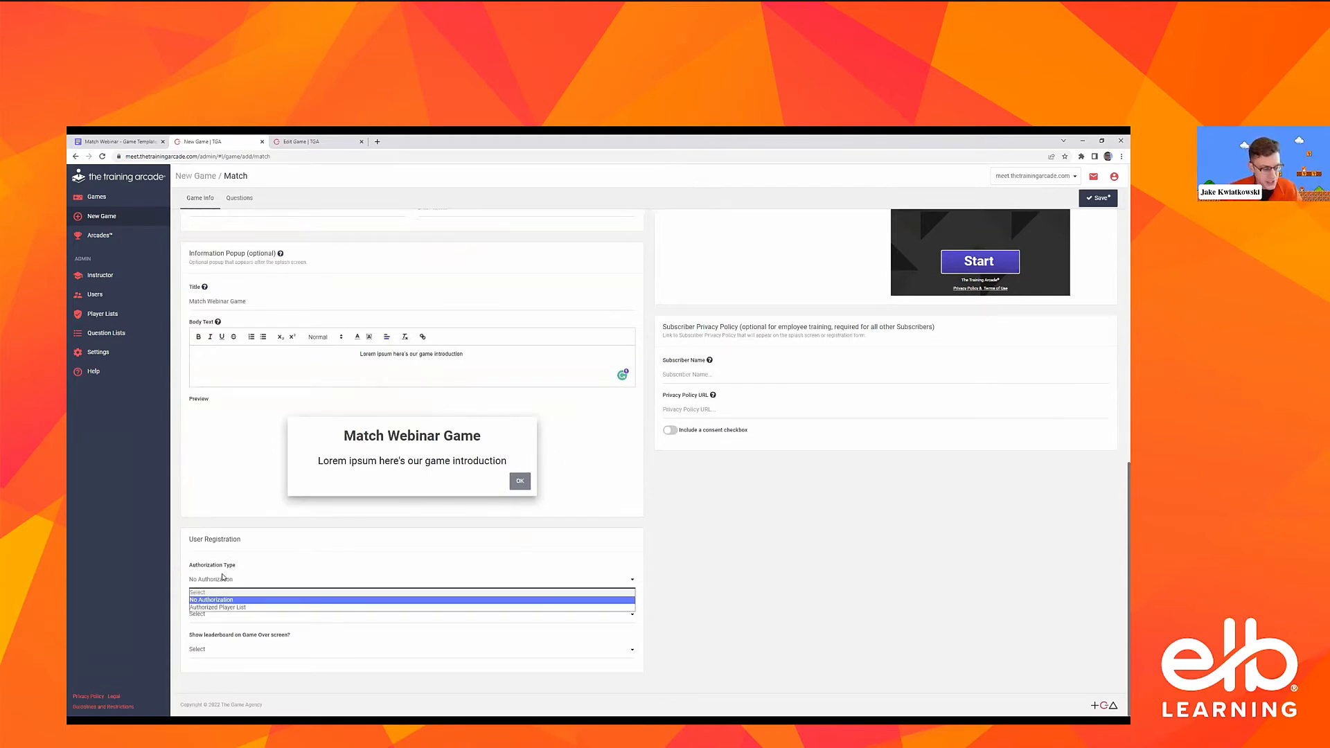
click(235, 607)
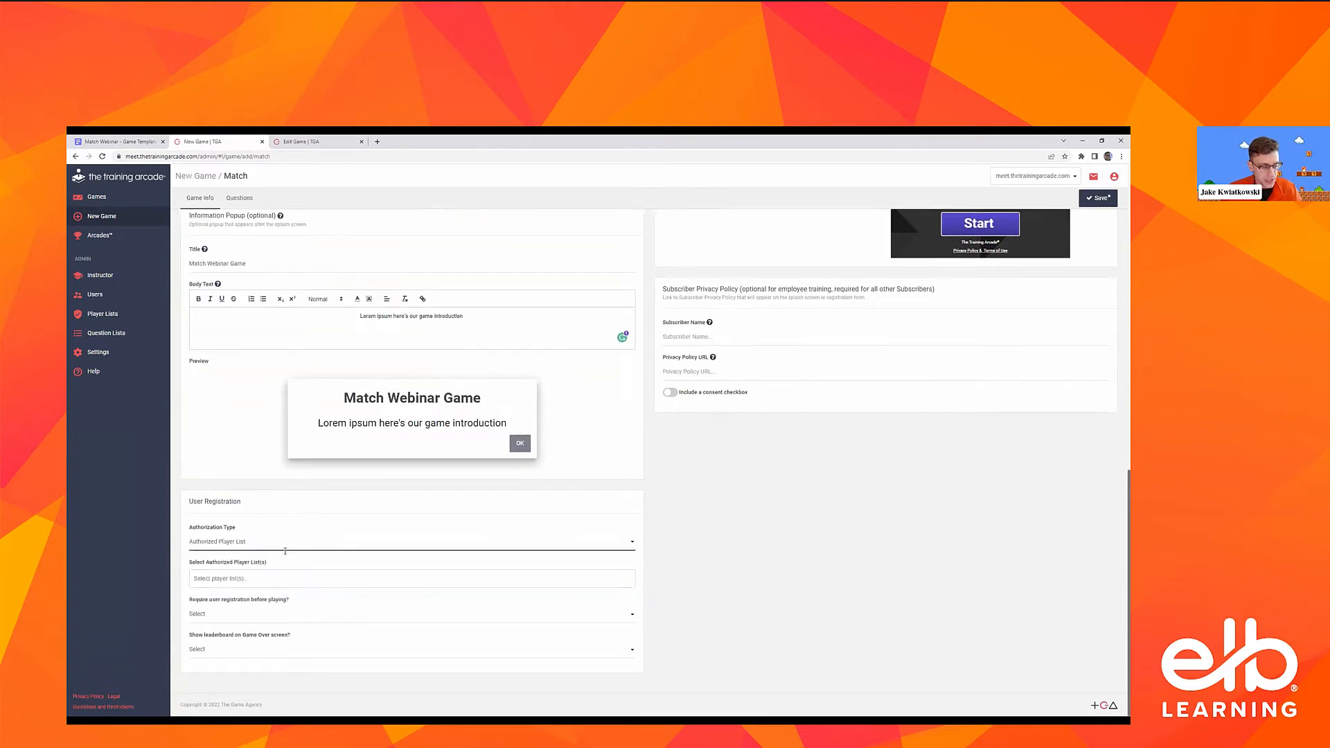
click(270, 580)
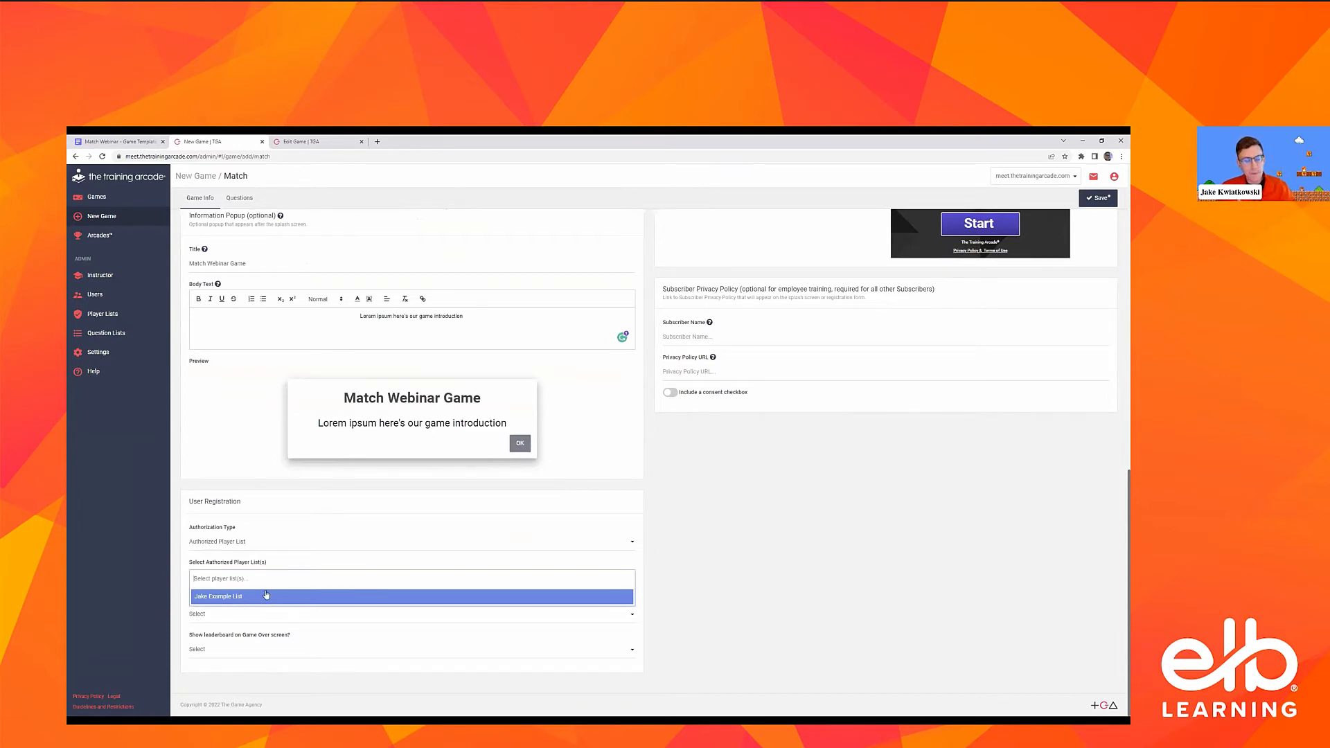
click(291, 545)
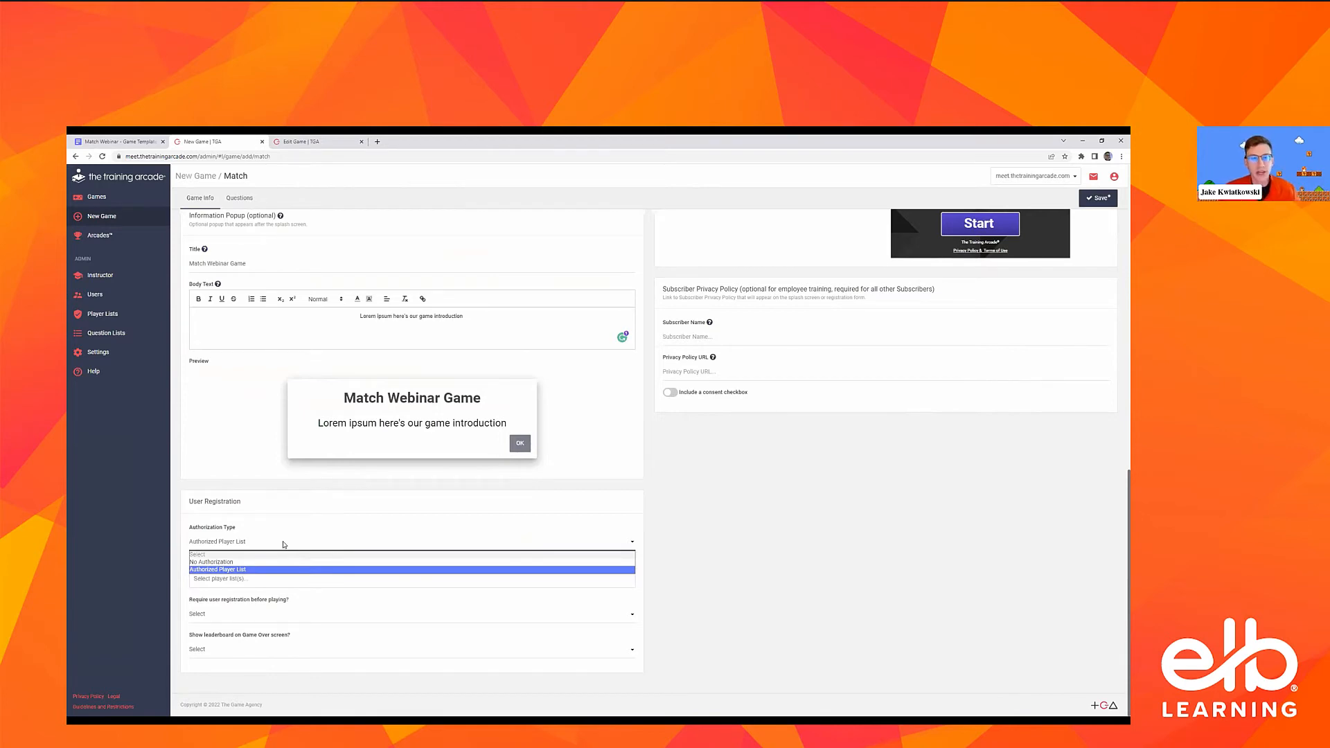
click(254, 573)
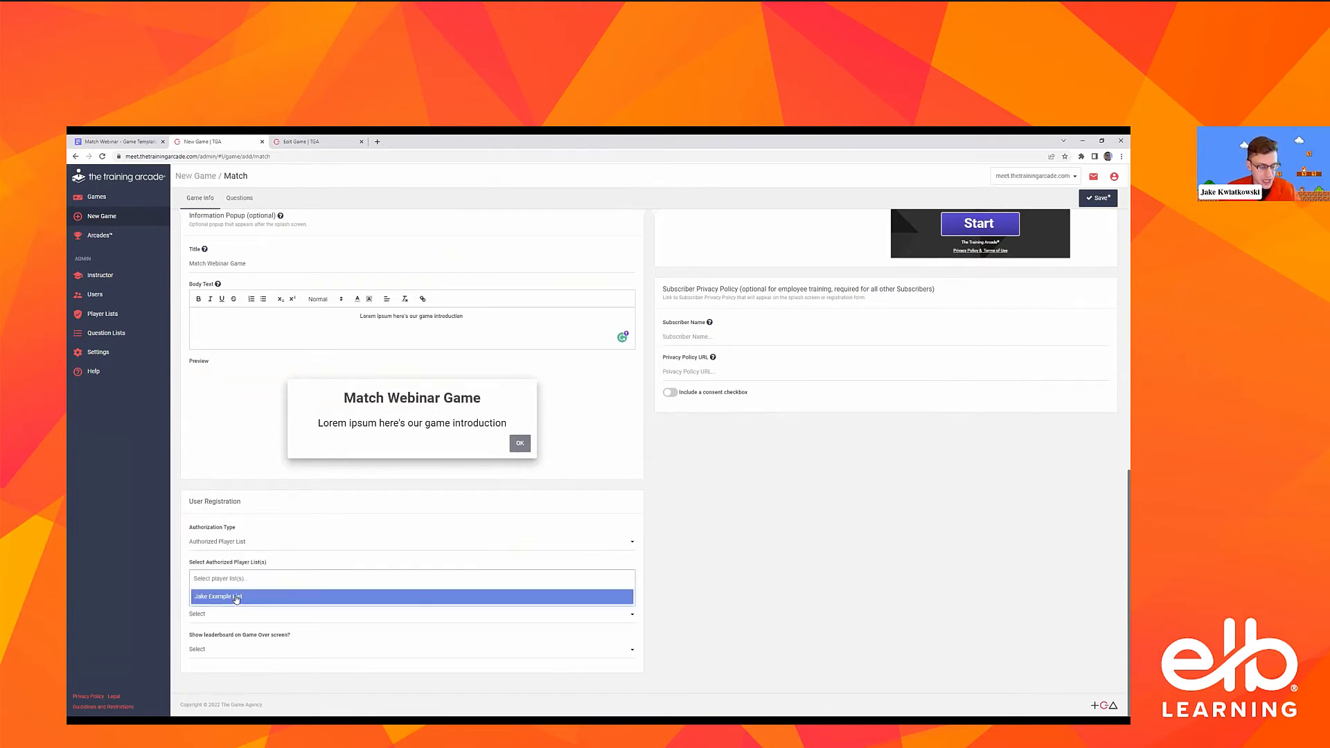
click(274, 550)
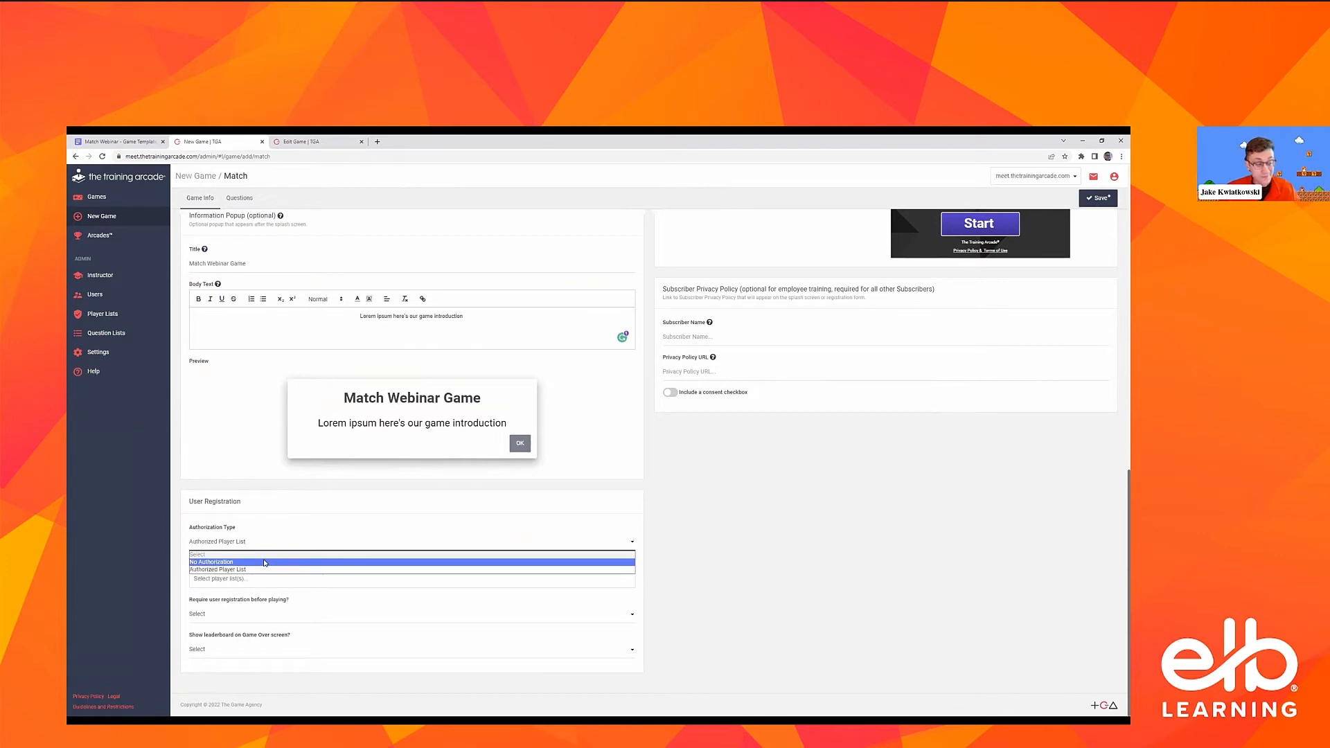
click(291, 545)
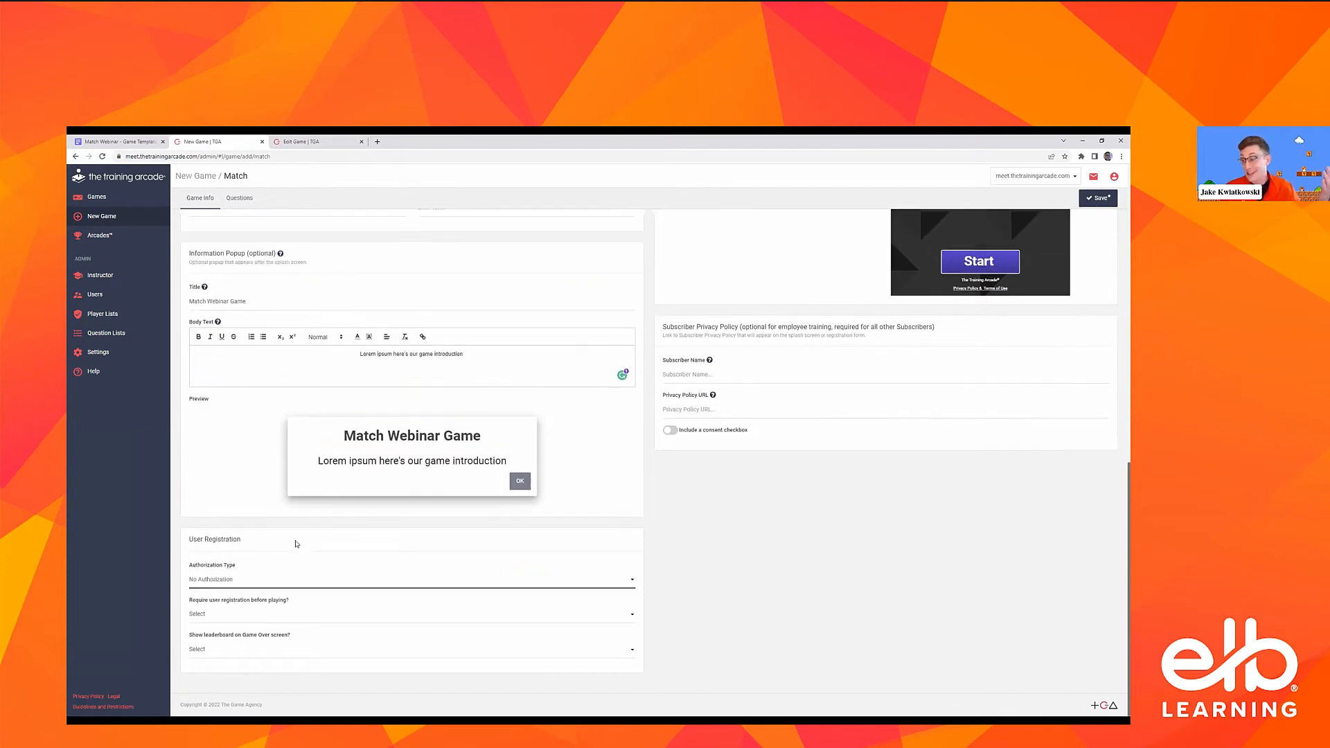
Try No for requiring user registration before playing, and switch it to Yes
click(287, 613)
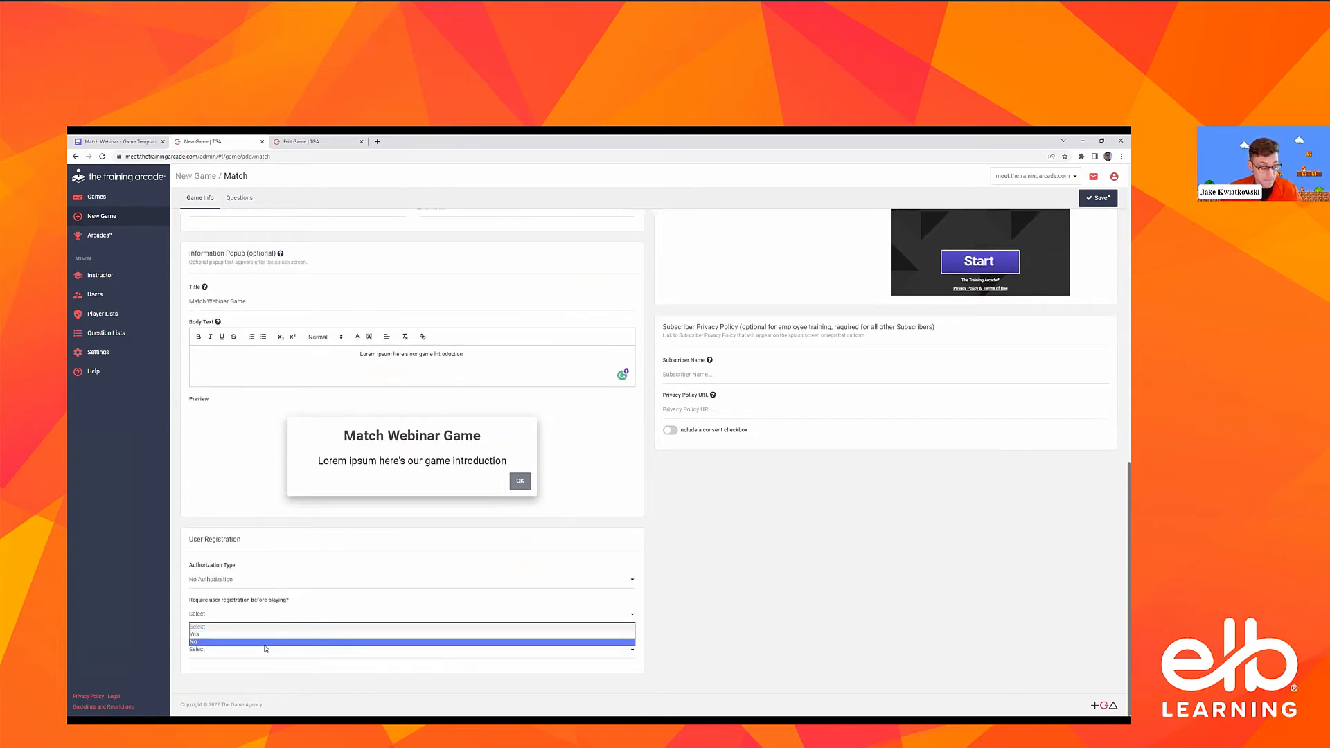
click(264, 643)
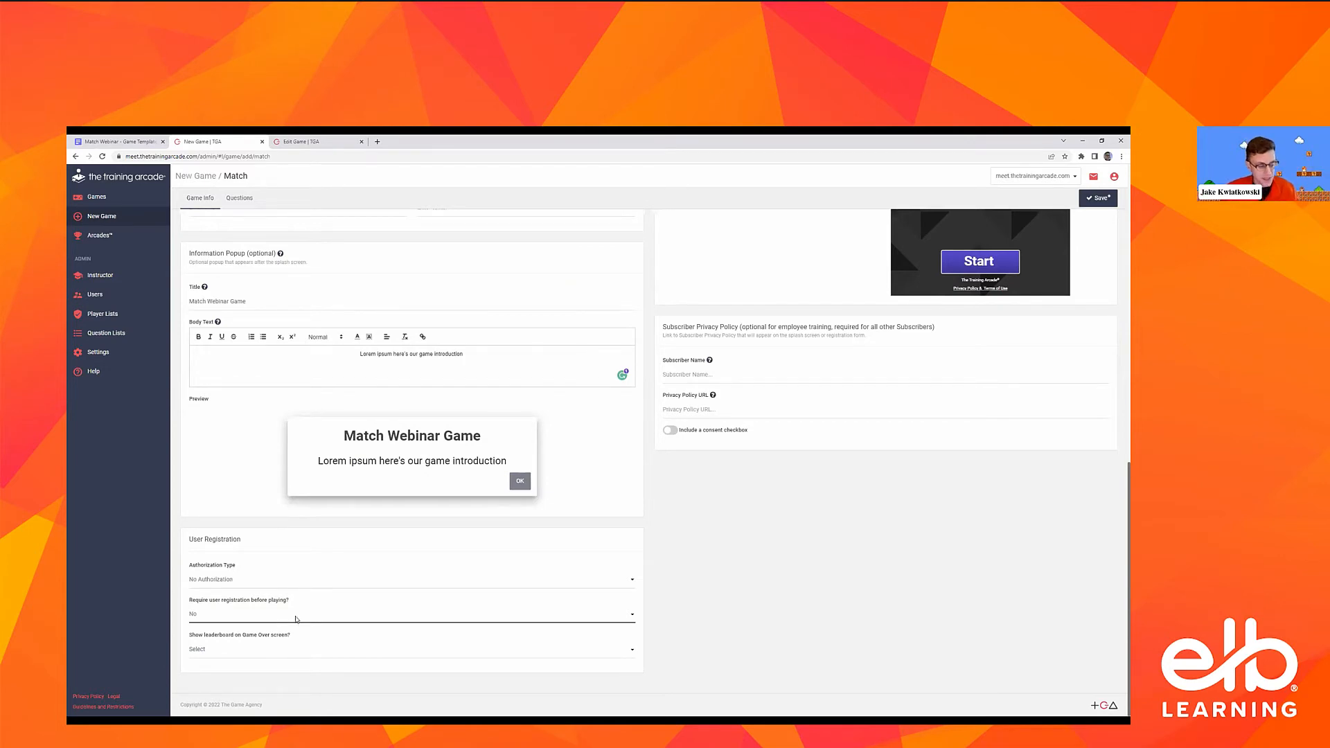
click(296, 619)
click(291, 632)
scroll(291, 589, down, 3)
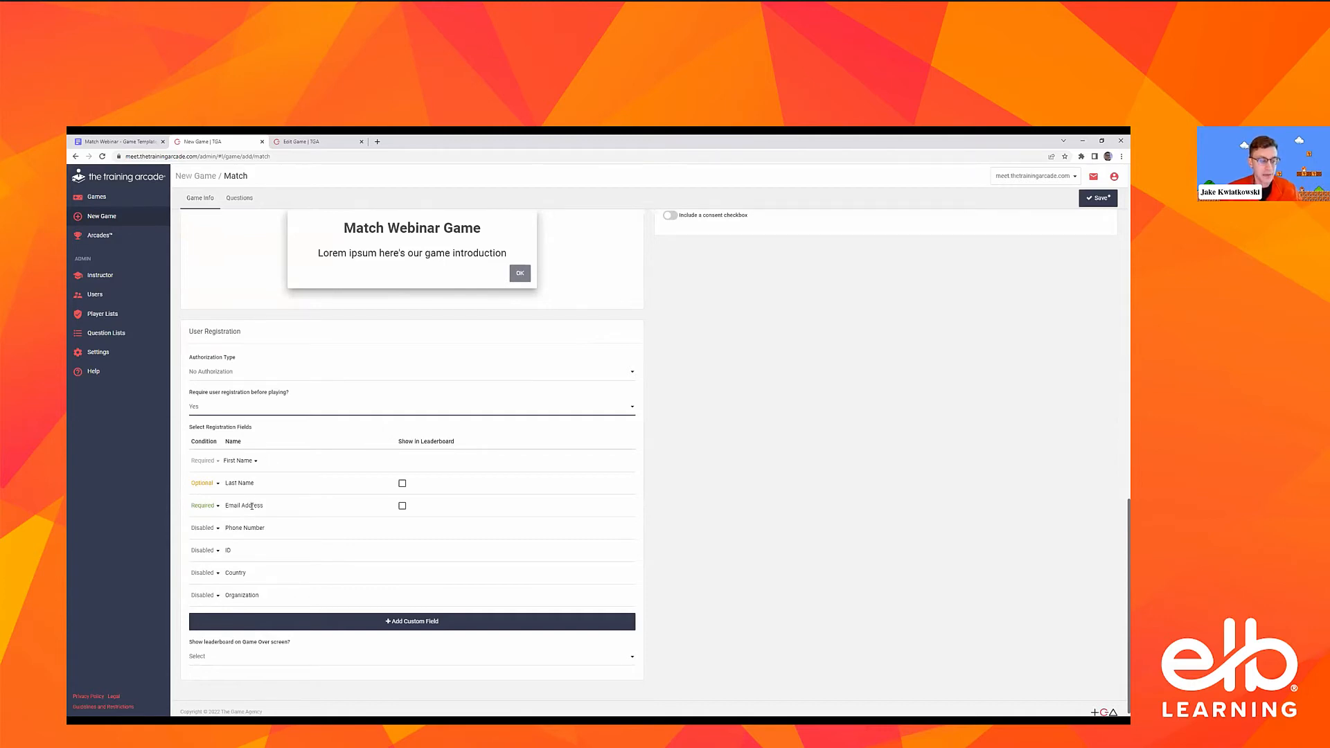
Start adding a custom registration field, check the existing custom fields, and return to defining a new one
click(383, 627)
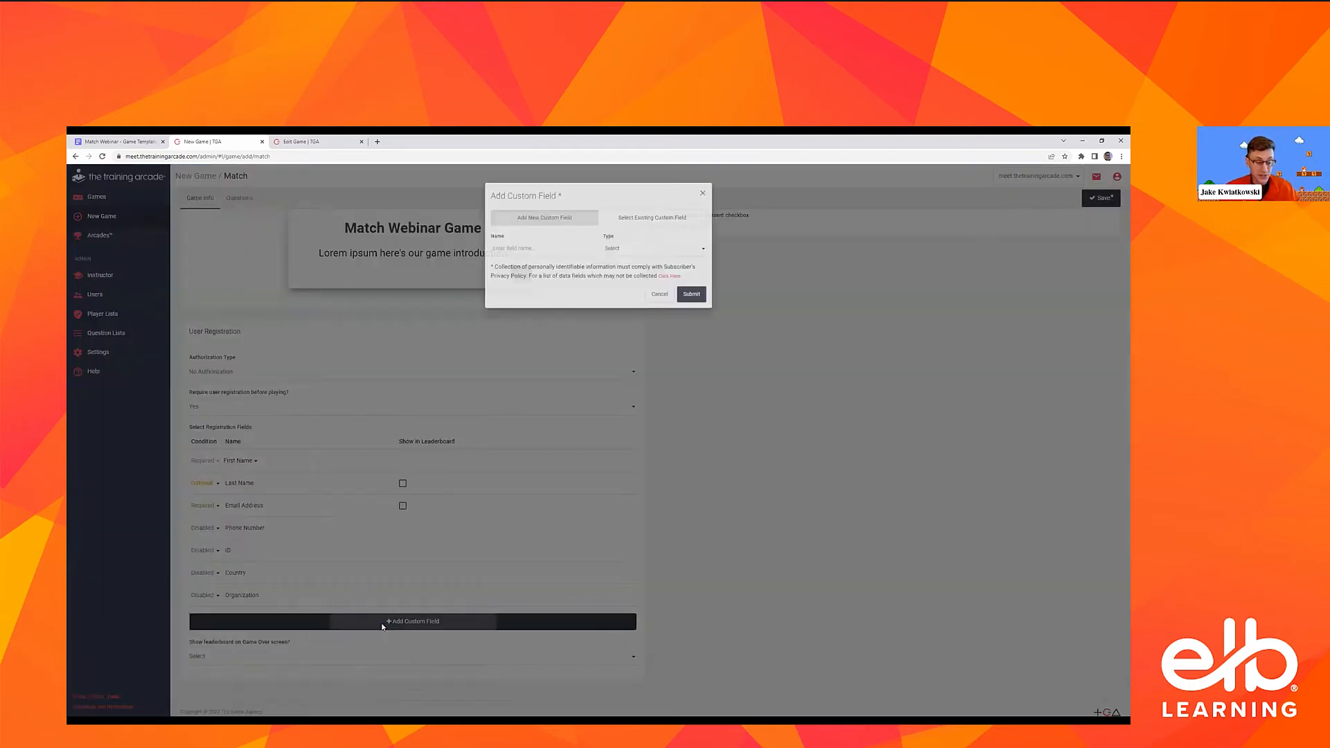
click(383, 627)
click(383, 627)
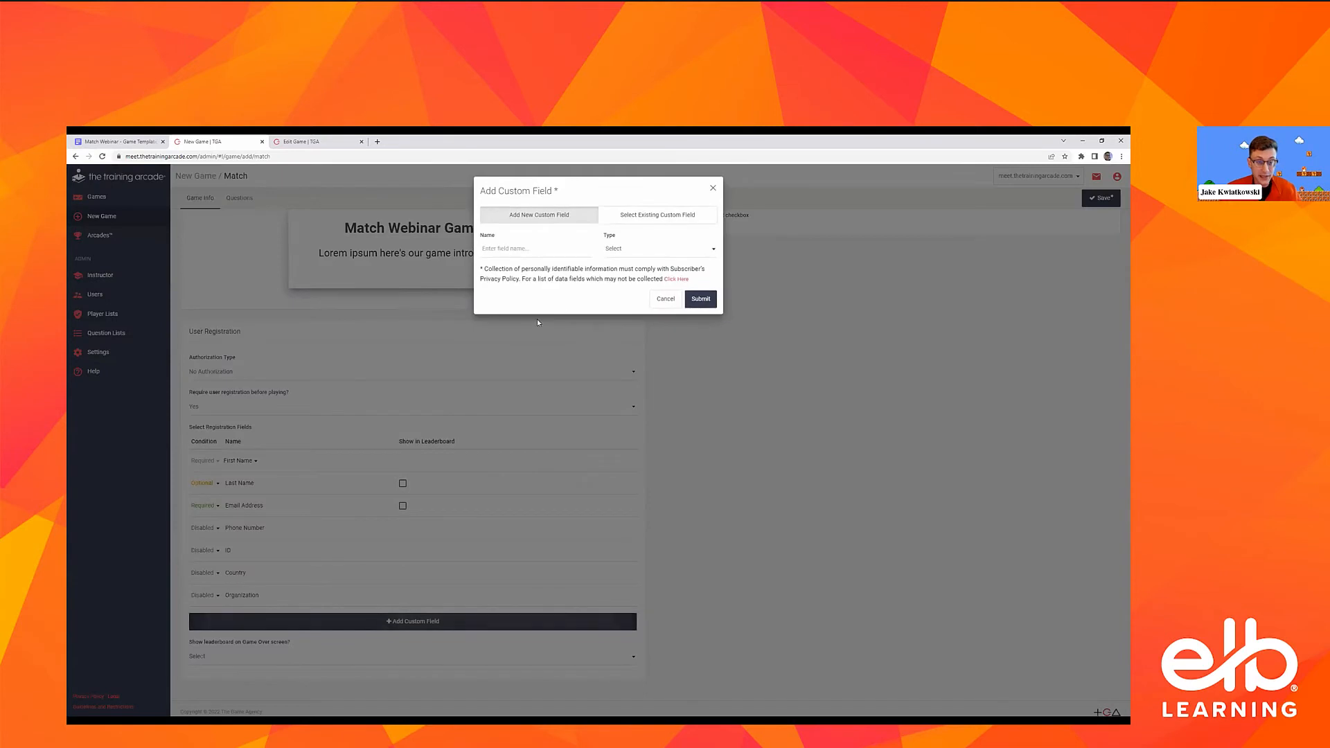
click(641, 258)
click(656, 216)
click(591, 251)
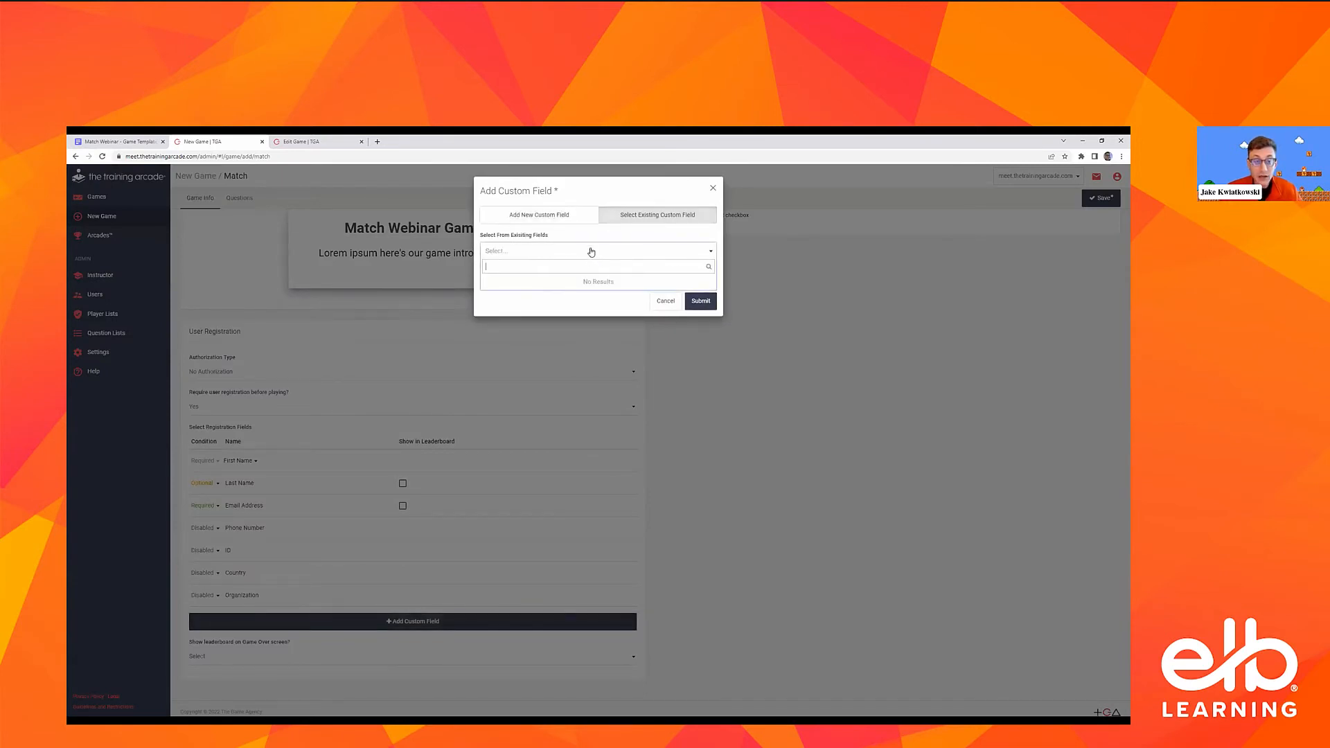
click(525, 216)
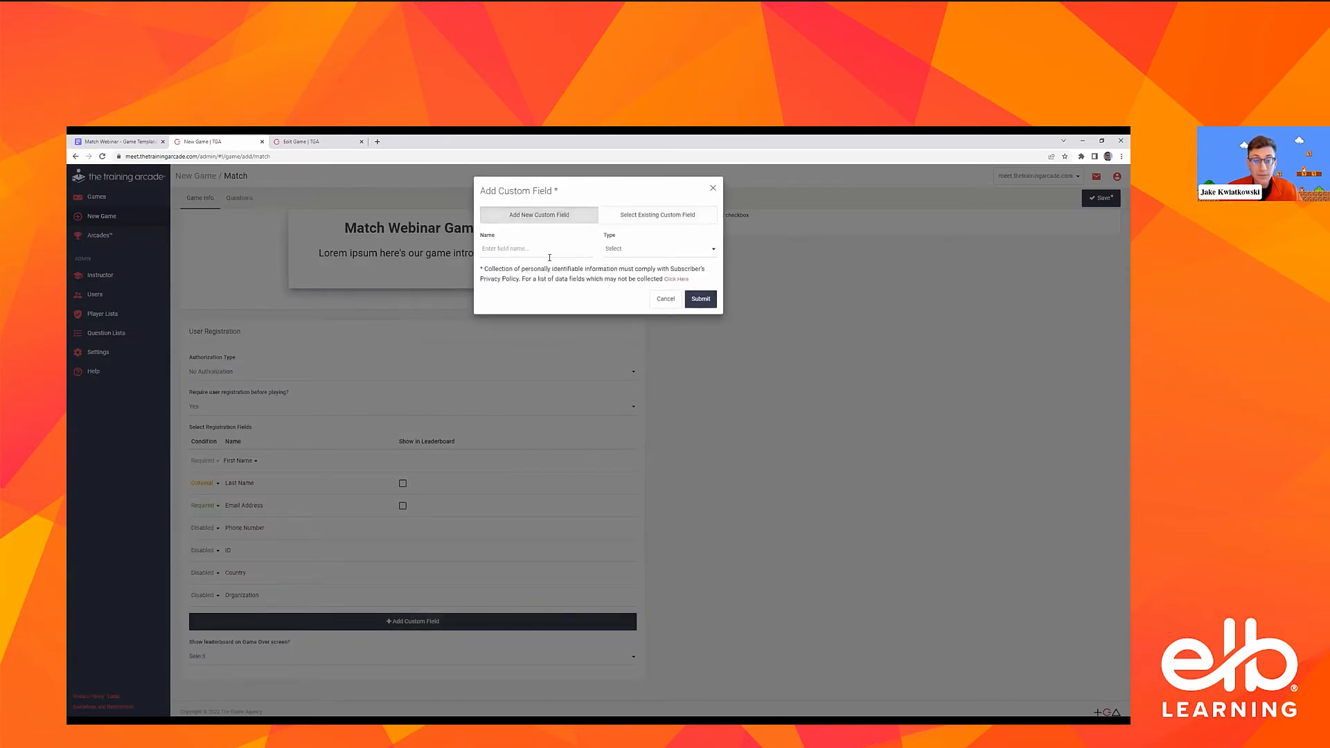
Add a new custom registration field named Company with the type Text Input
click(550, 256)
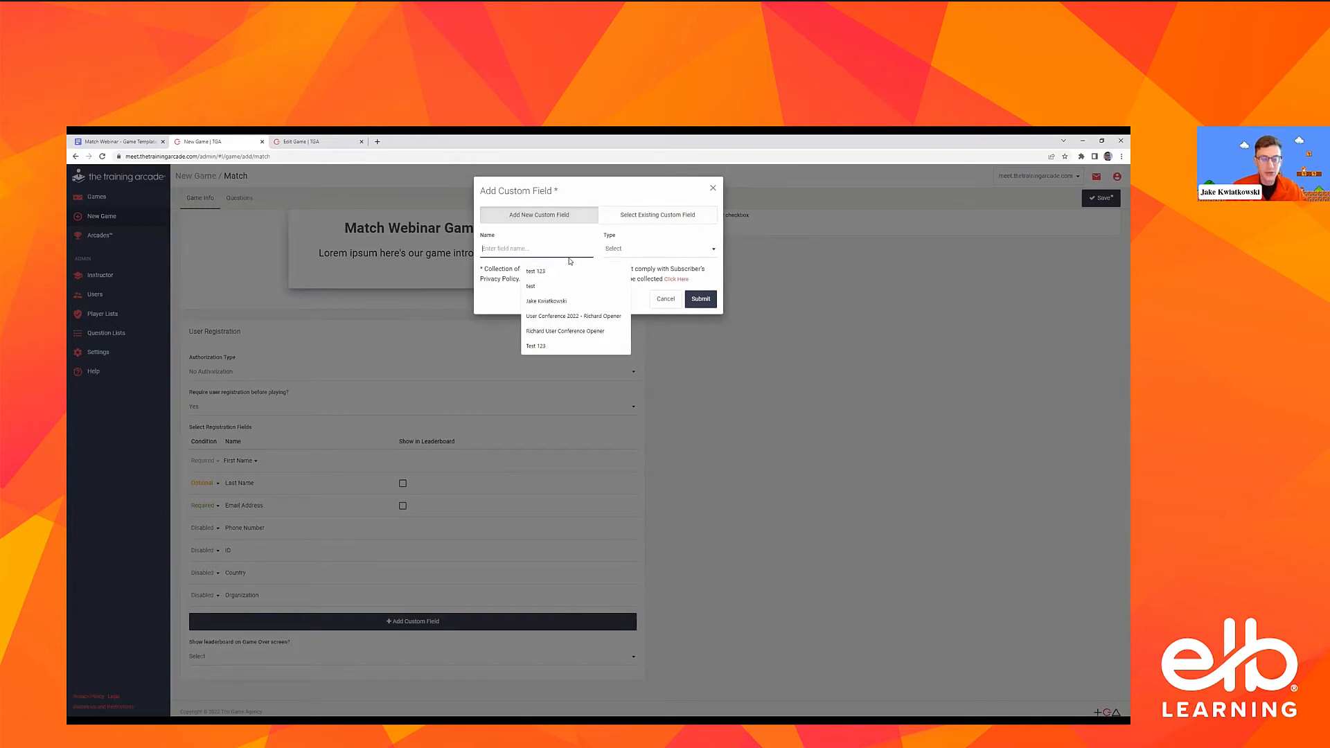
text(COmpany)
key(BackSpace)
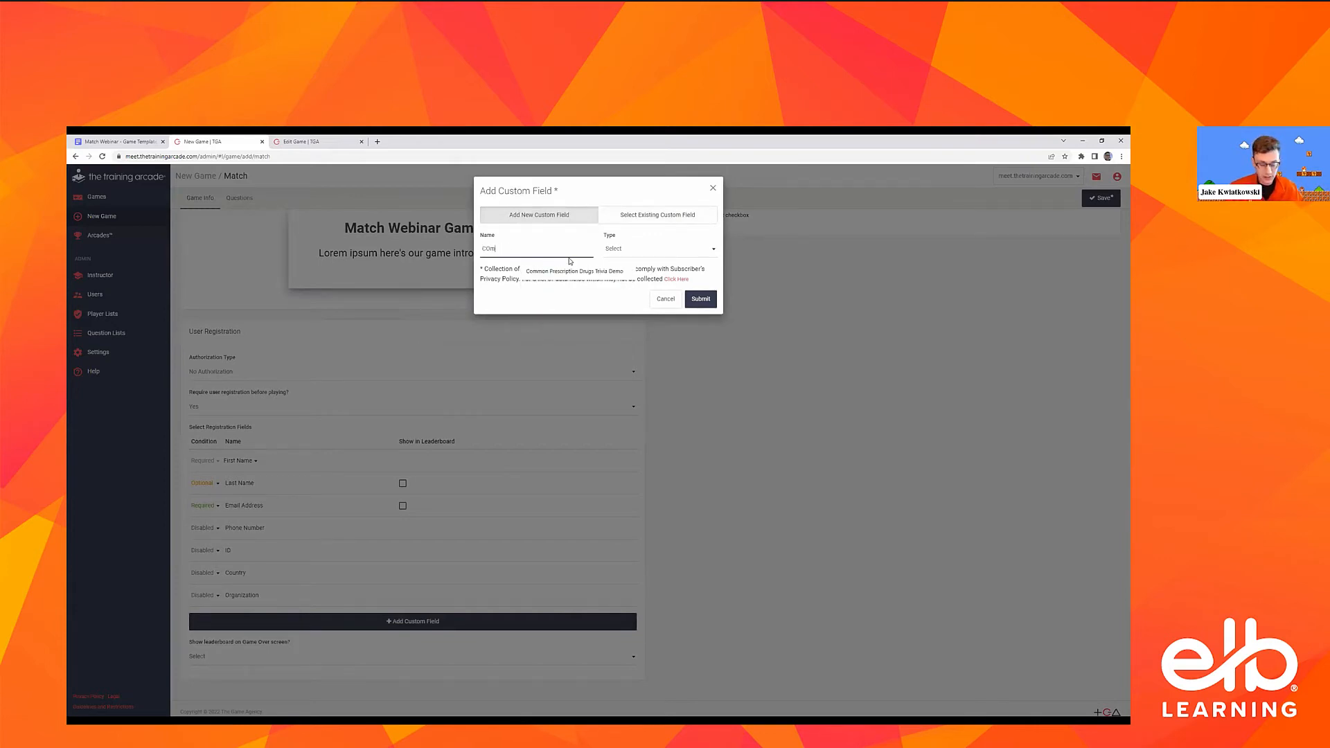
key(BackSpace)
key(BackSpace)
text(ompany)
click(626, 254)
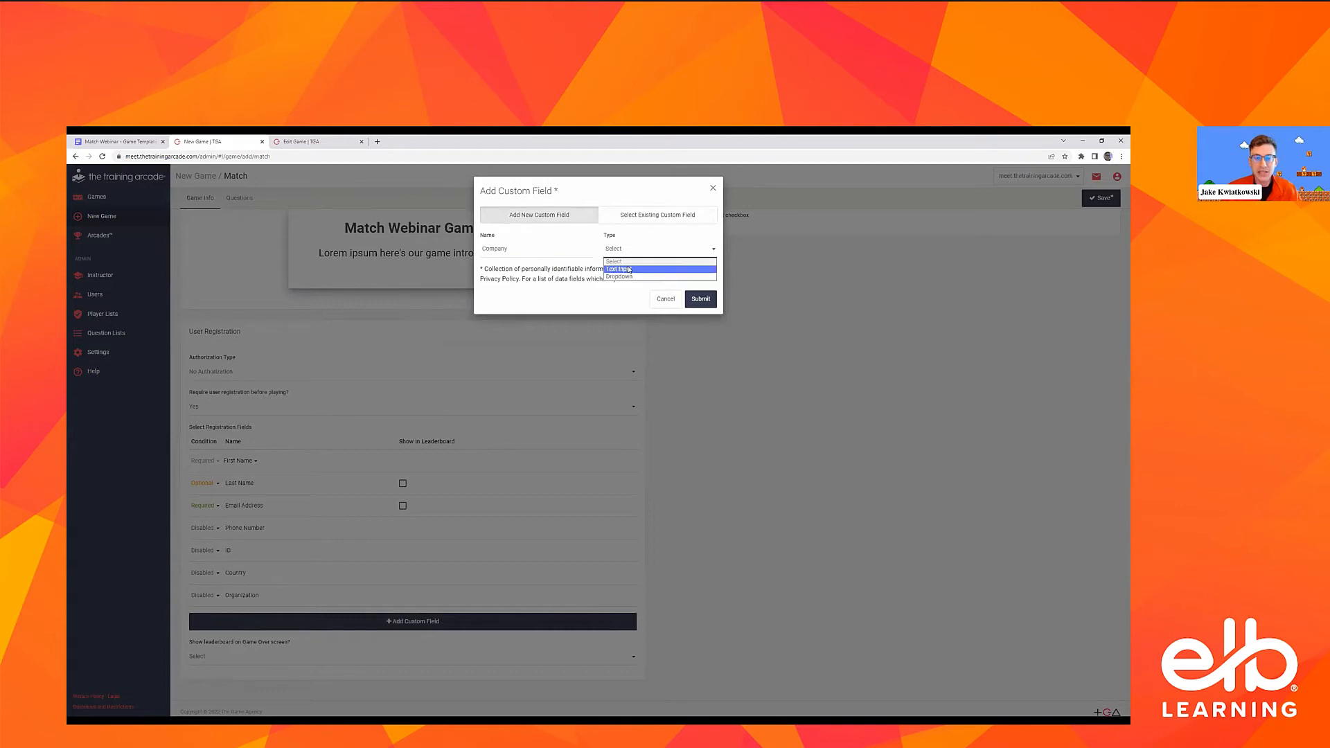
click(627, 267)
click(701, 299)
scroll(454, 654, down, 1)
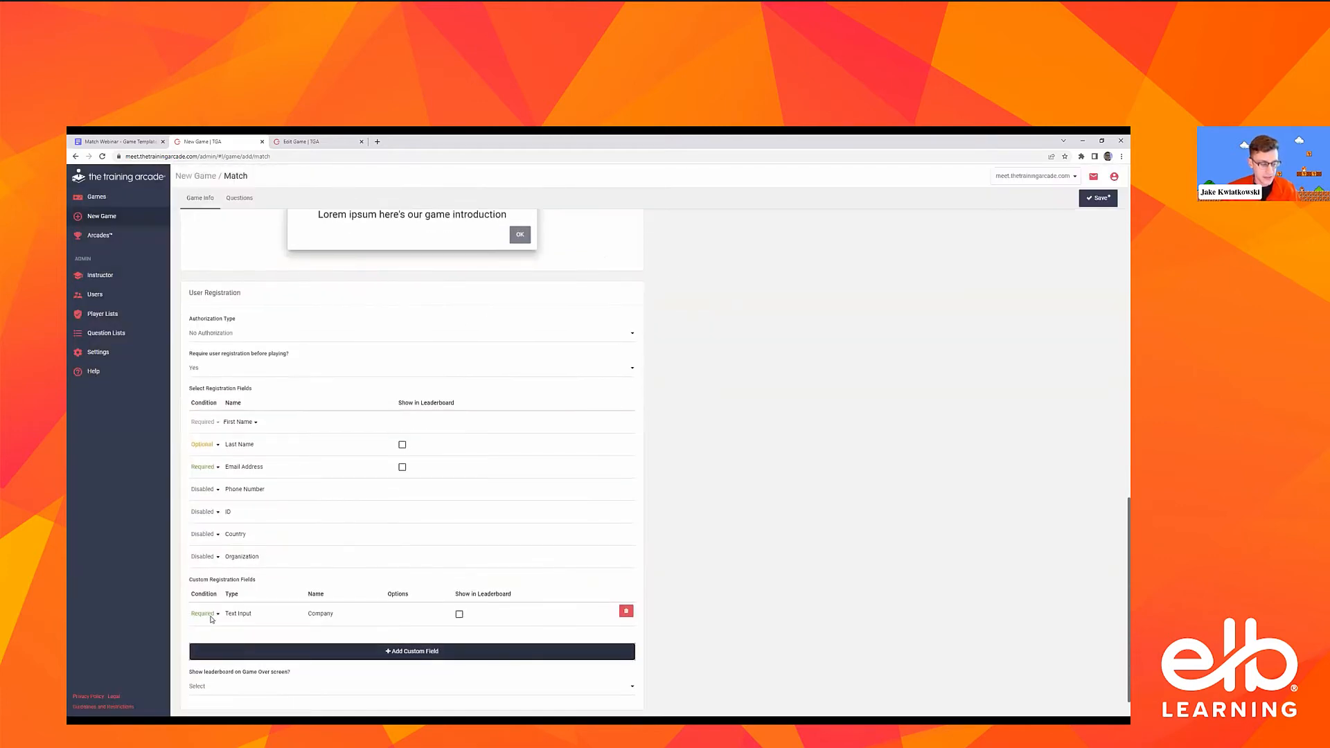
Set the user registration requirement to No and the option to show the leaderboard on the Game Over screen to Yes
click(233, 373)
click(230, 397)
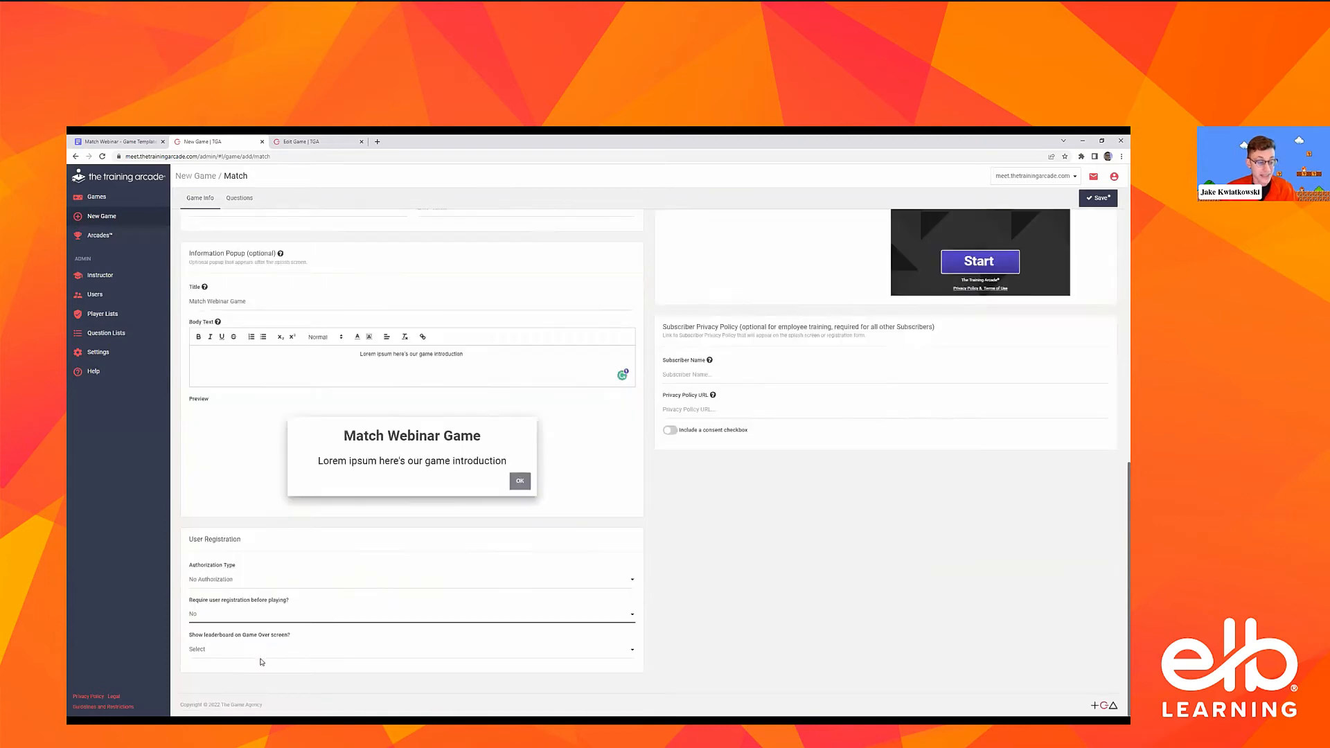
click(332, 649)
click(332, 670)
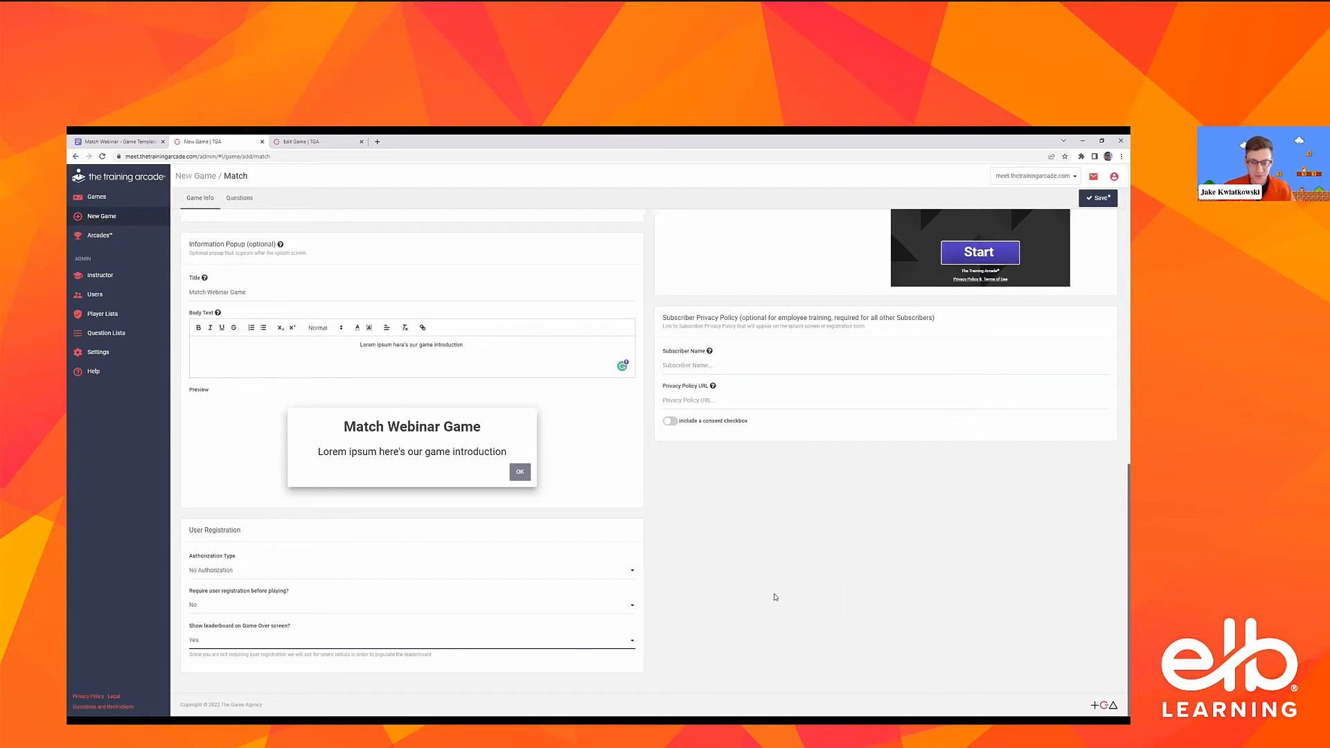
Try the Origami theme for the game
scroll(762, 416, up, 10)
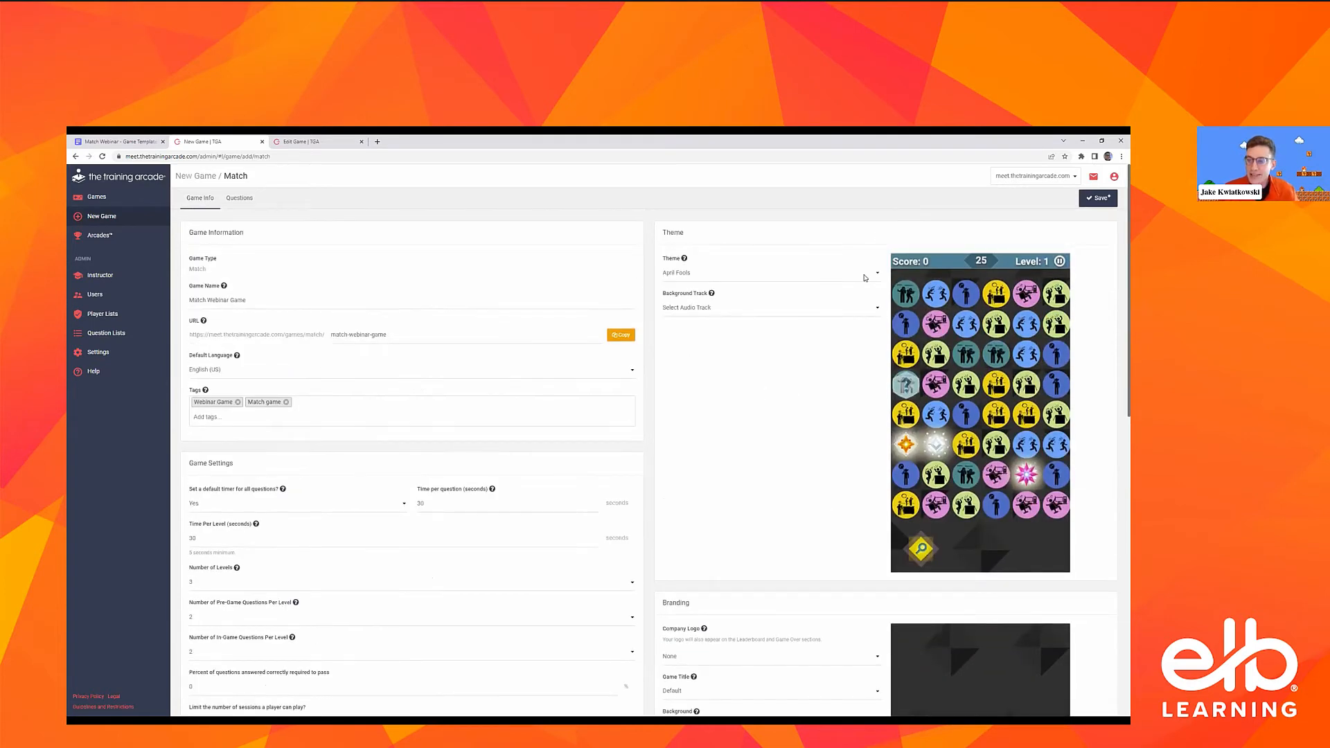
click(865, 275)
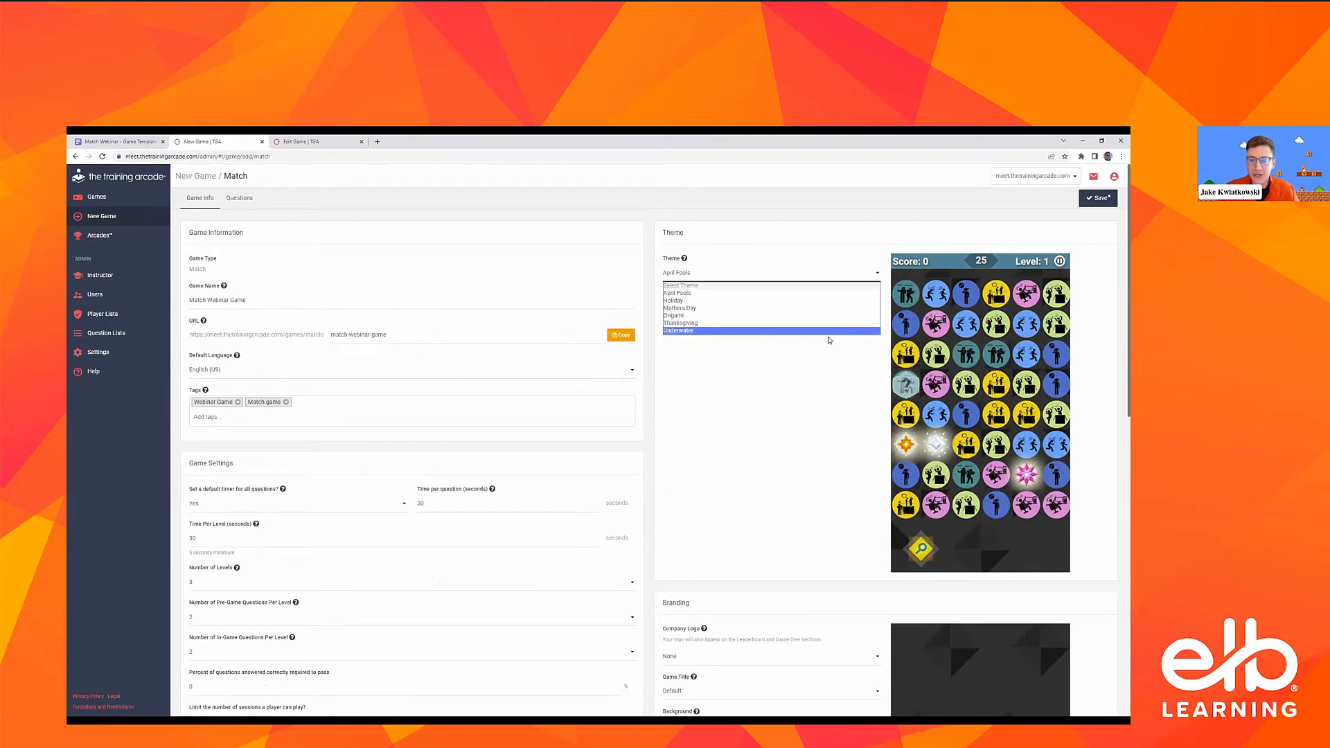
click(836, 296)
click(820, 275)
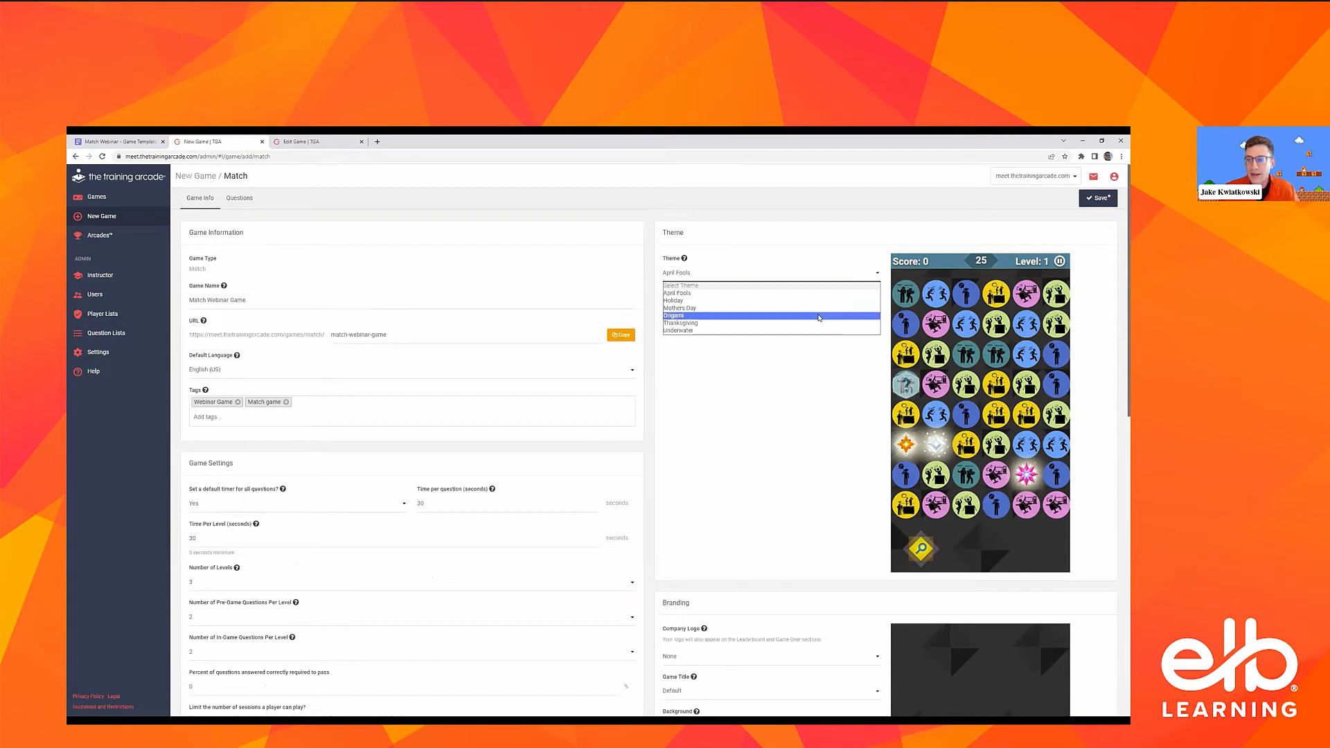
key(Return)
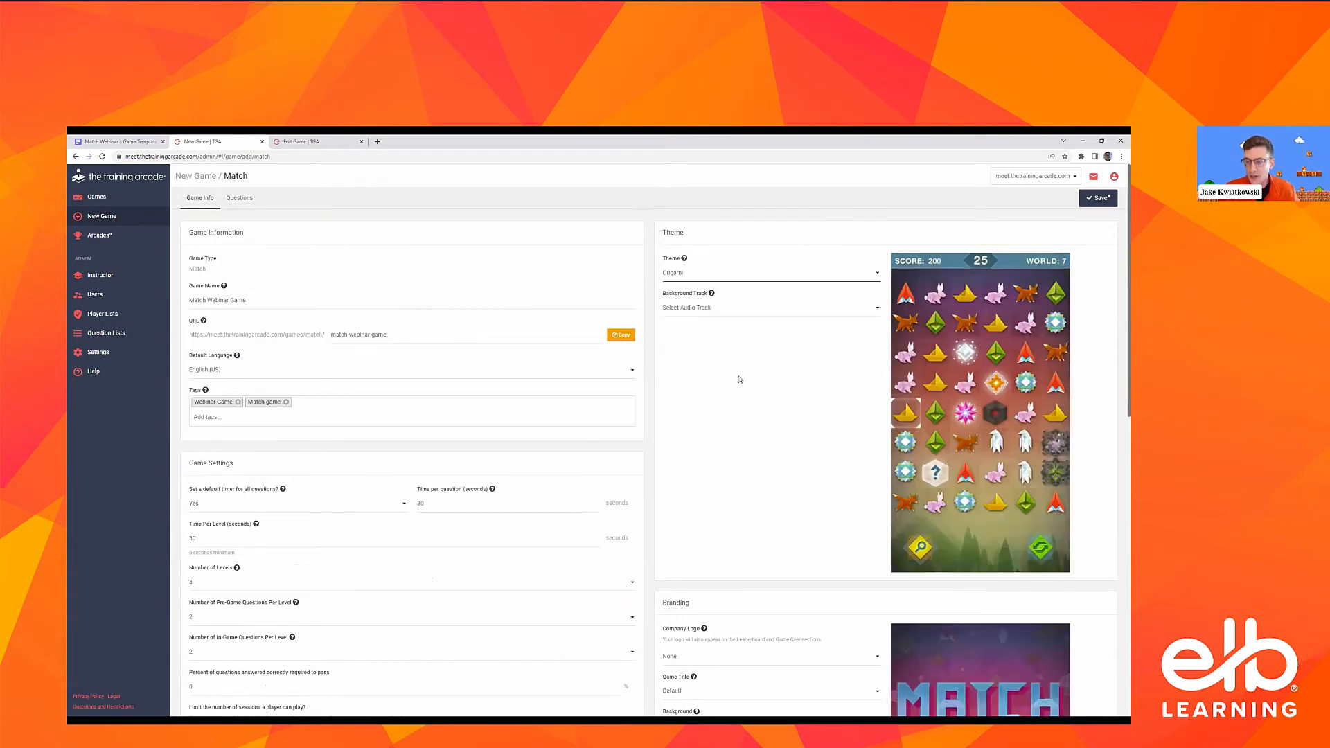
Try the Mothers Day theme and the Thanksgiving theme for the game
click(754, 274)
key(Return)
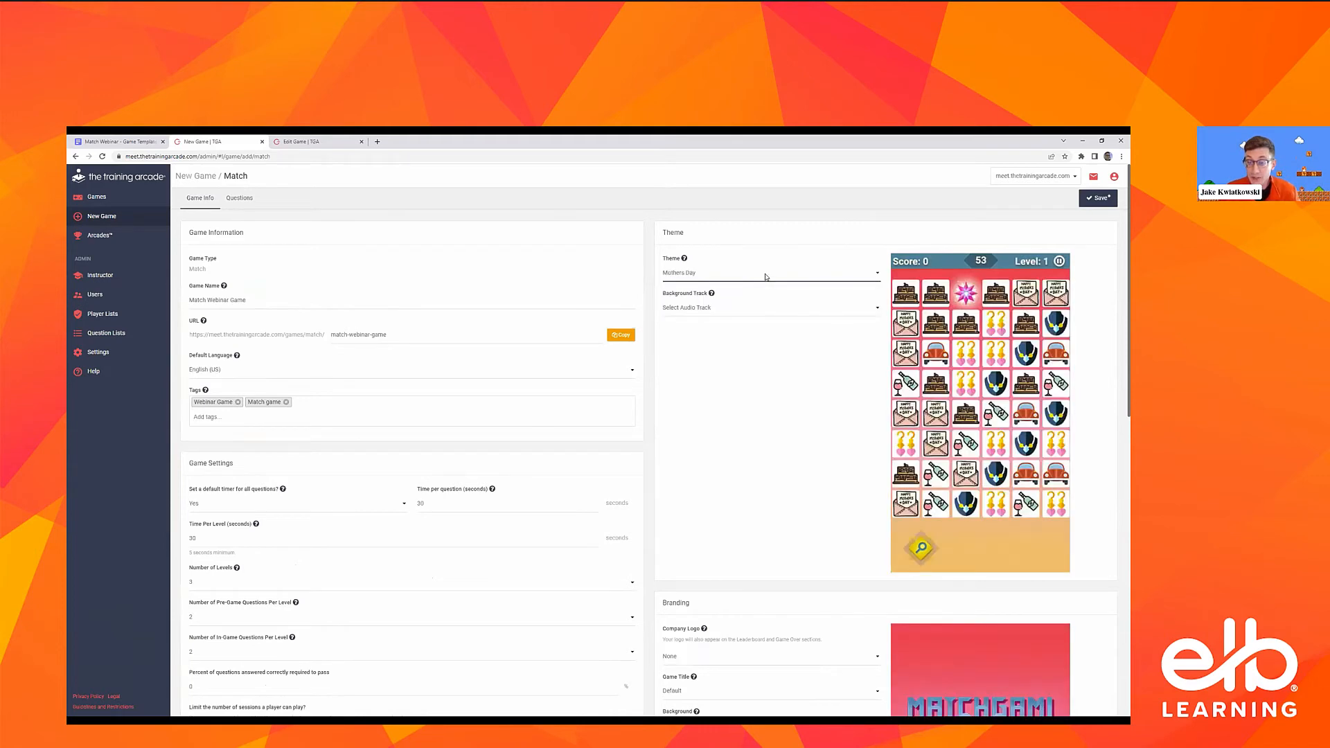
click(765, 273)
click(765, 323)
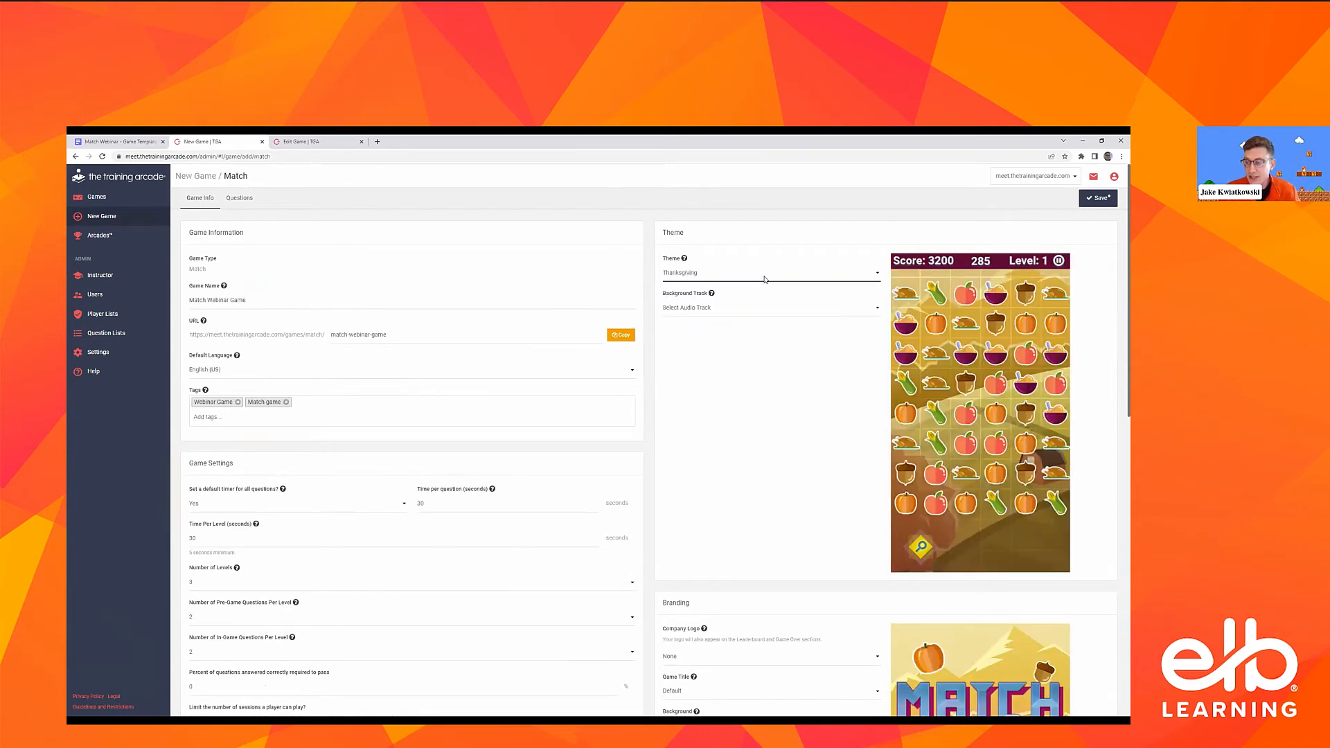
Set the game's theme to Origami and its background track to No Track
click(765, 278)
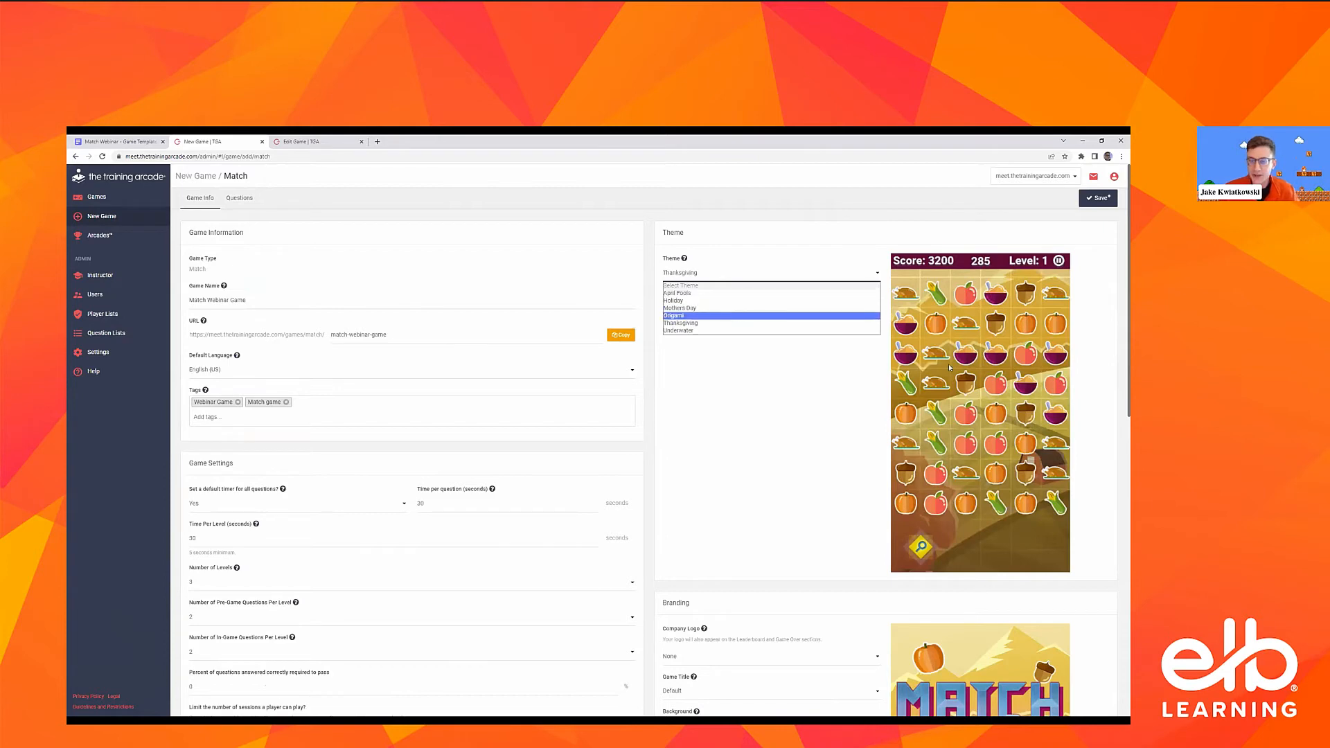
click(752, 315)
click(734, 307)
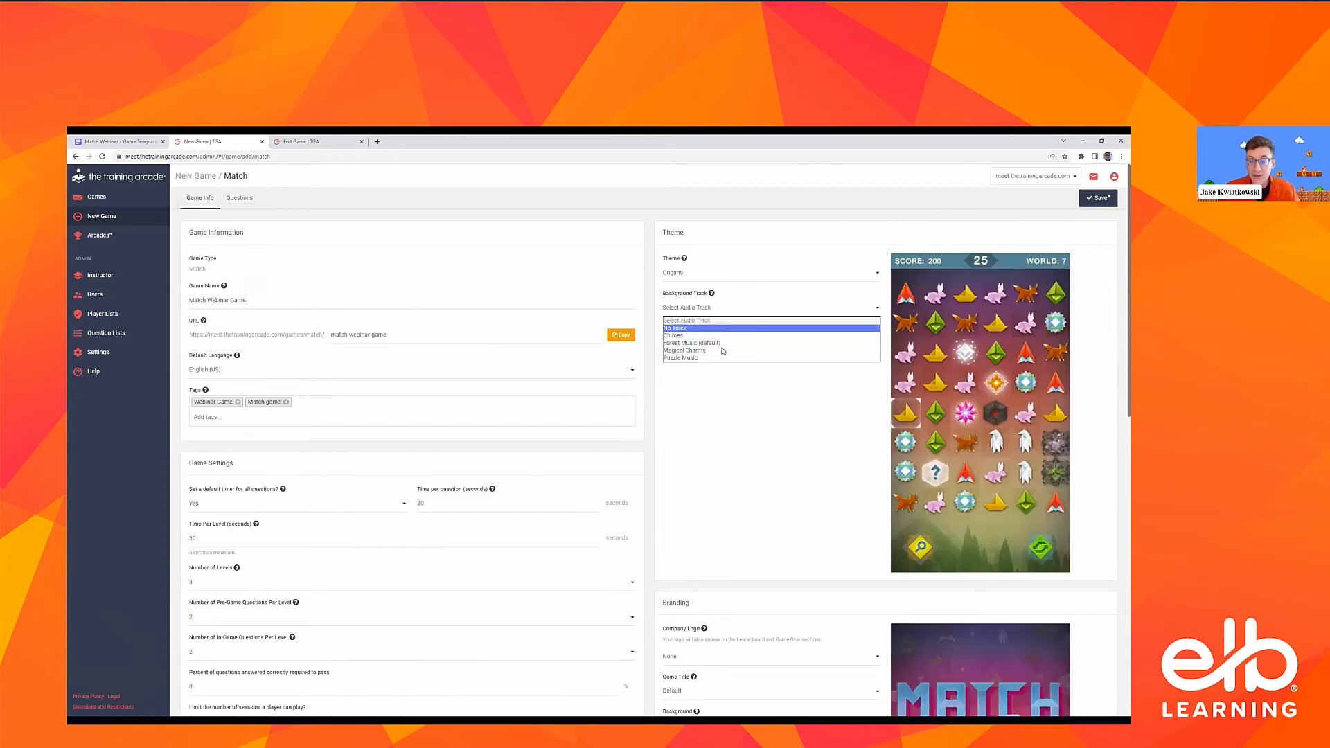
click(826, 337)
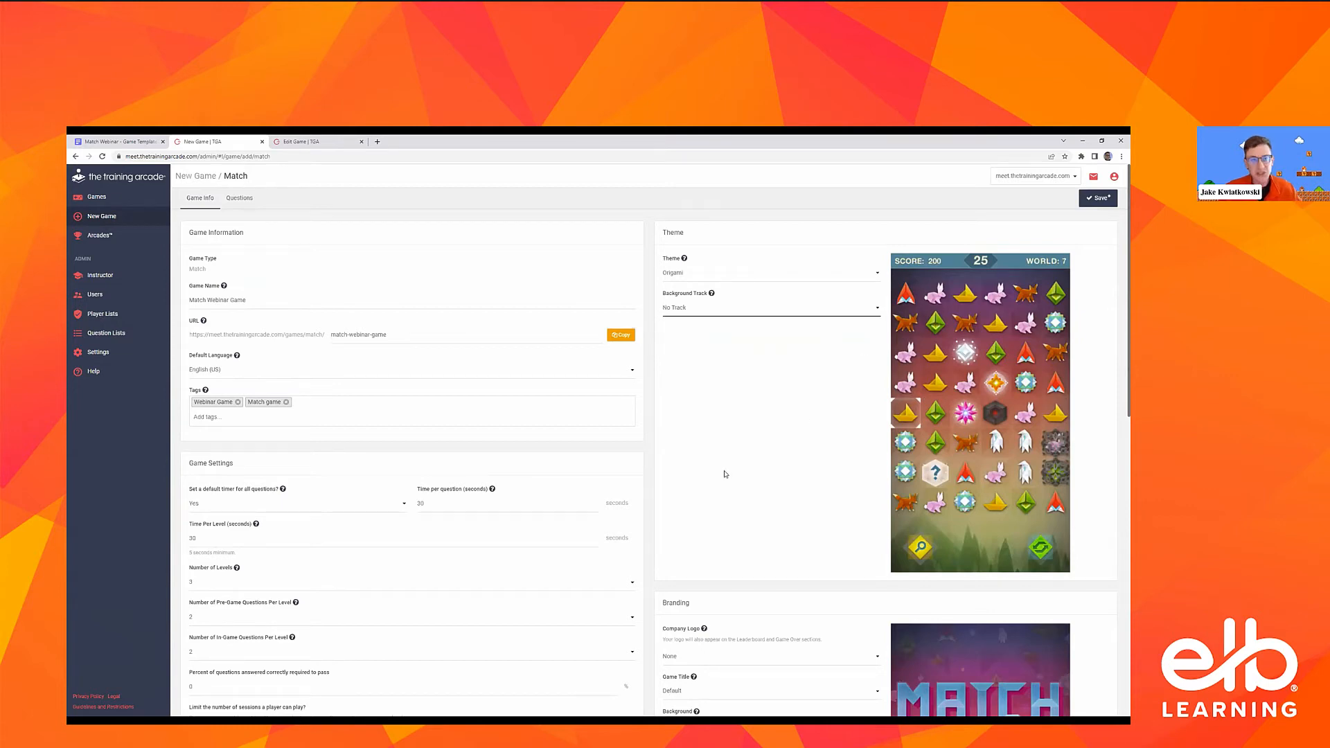
Set the company logo in the branding settings to Text and enter a company name
scroll(774, 356, down, 3)
scroll(816, 312, down, 1)
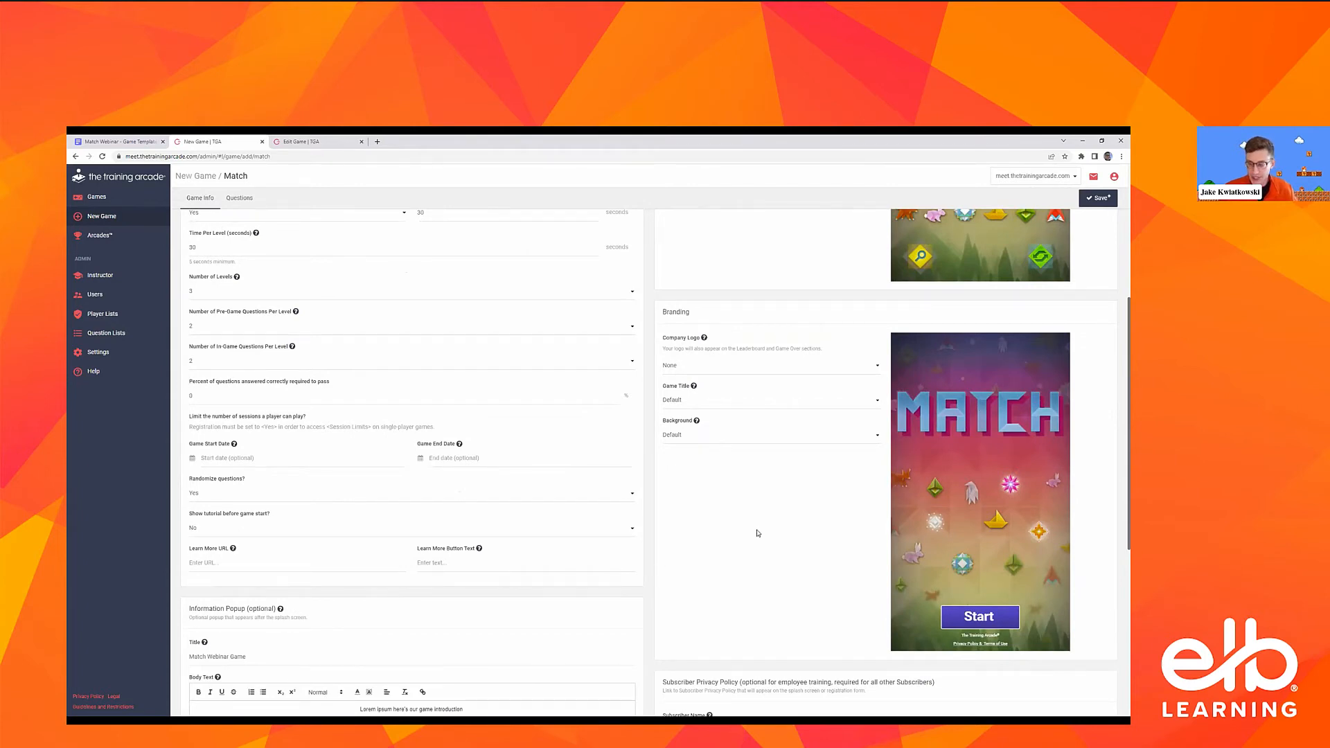
click(765, 370)
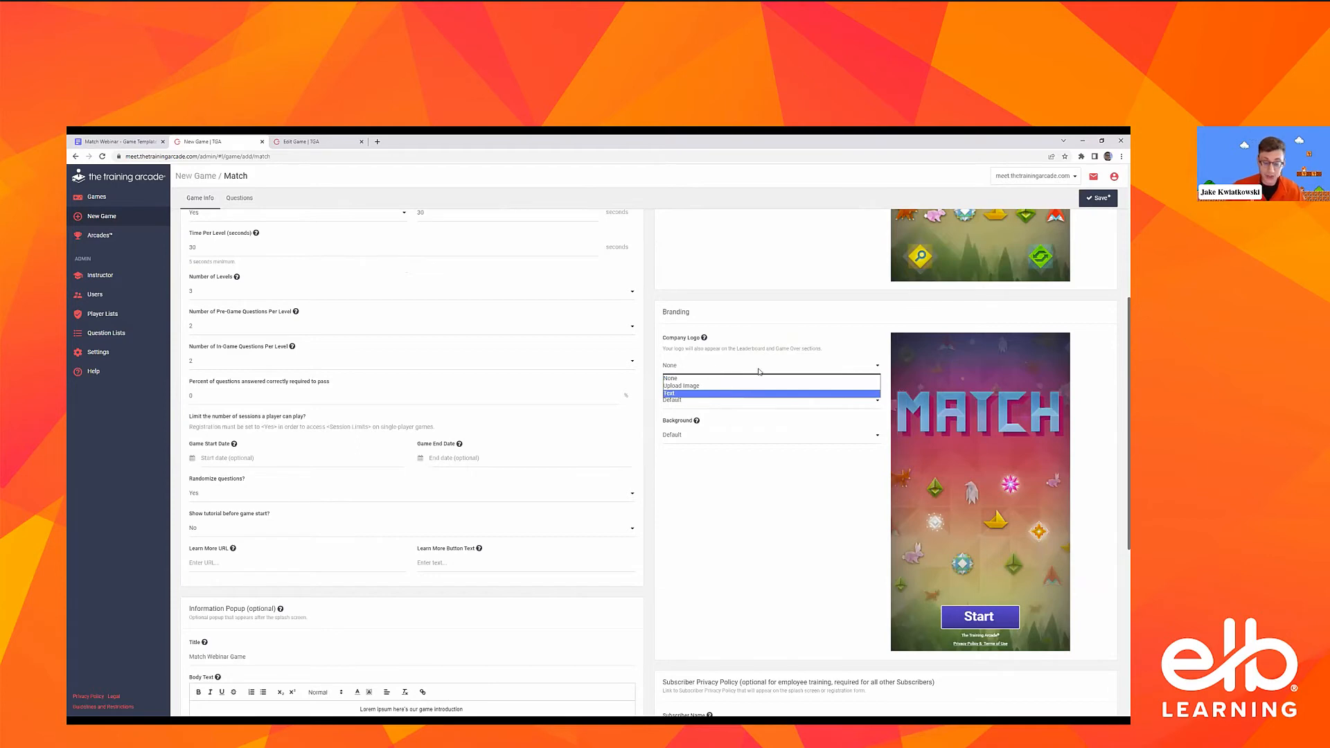
click(762, 393)
click(733, 385)
text(J)
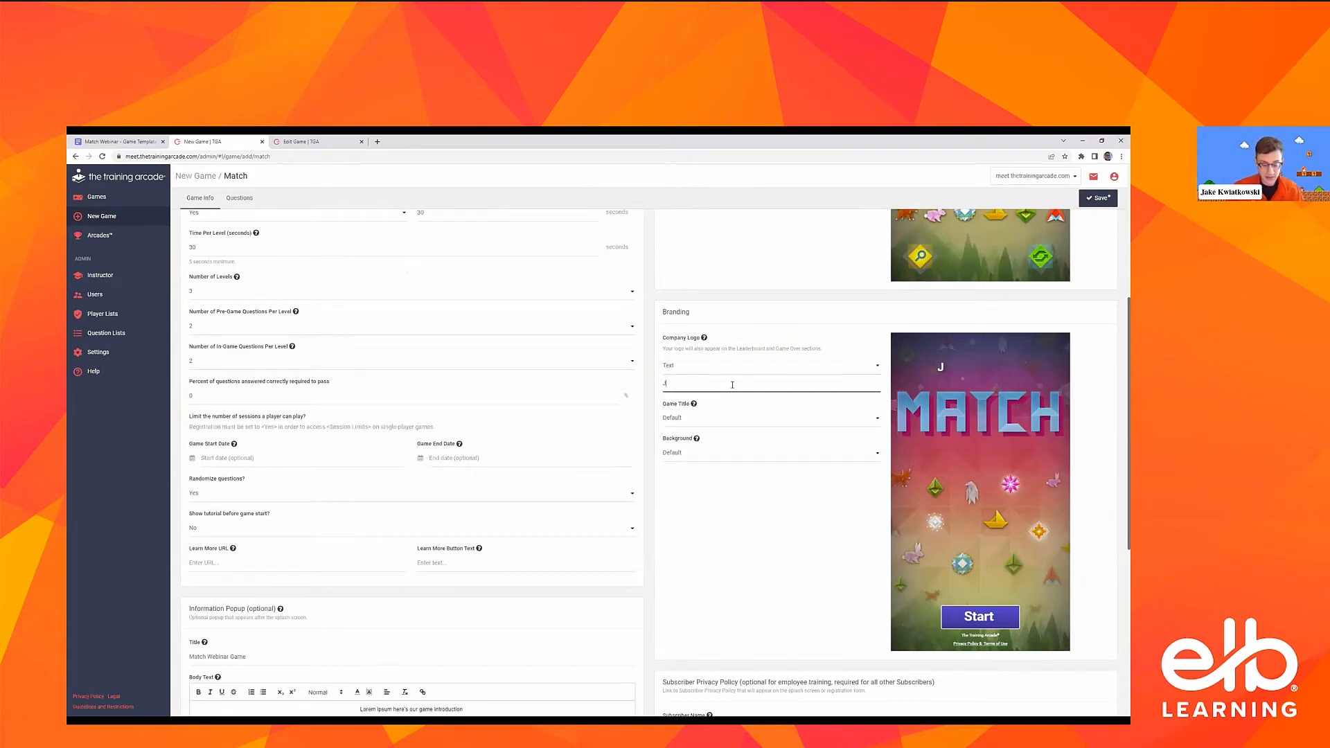
text(ake's Game Bu)
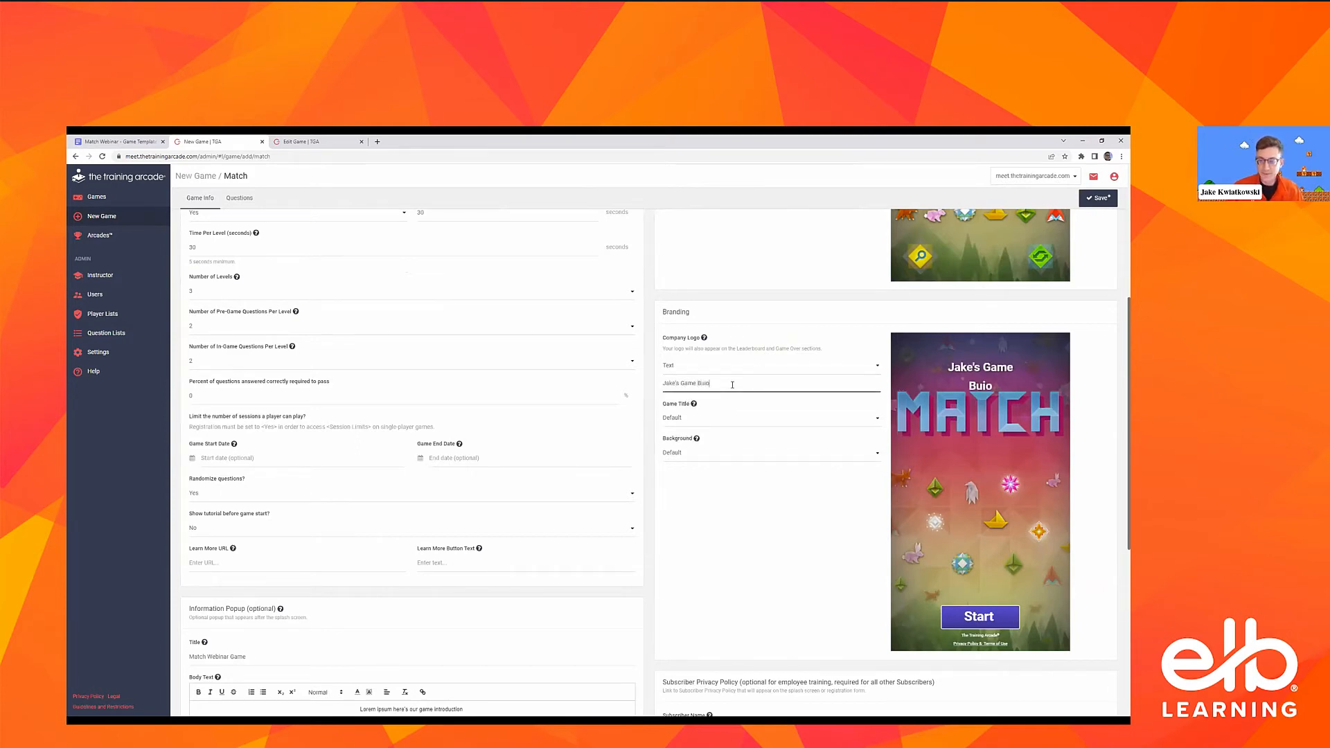
text(ilding)
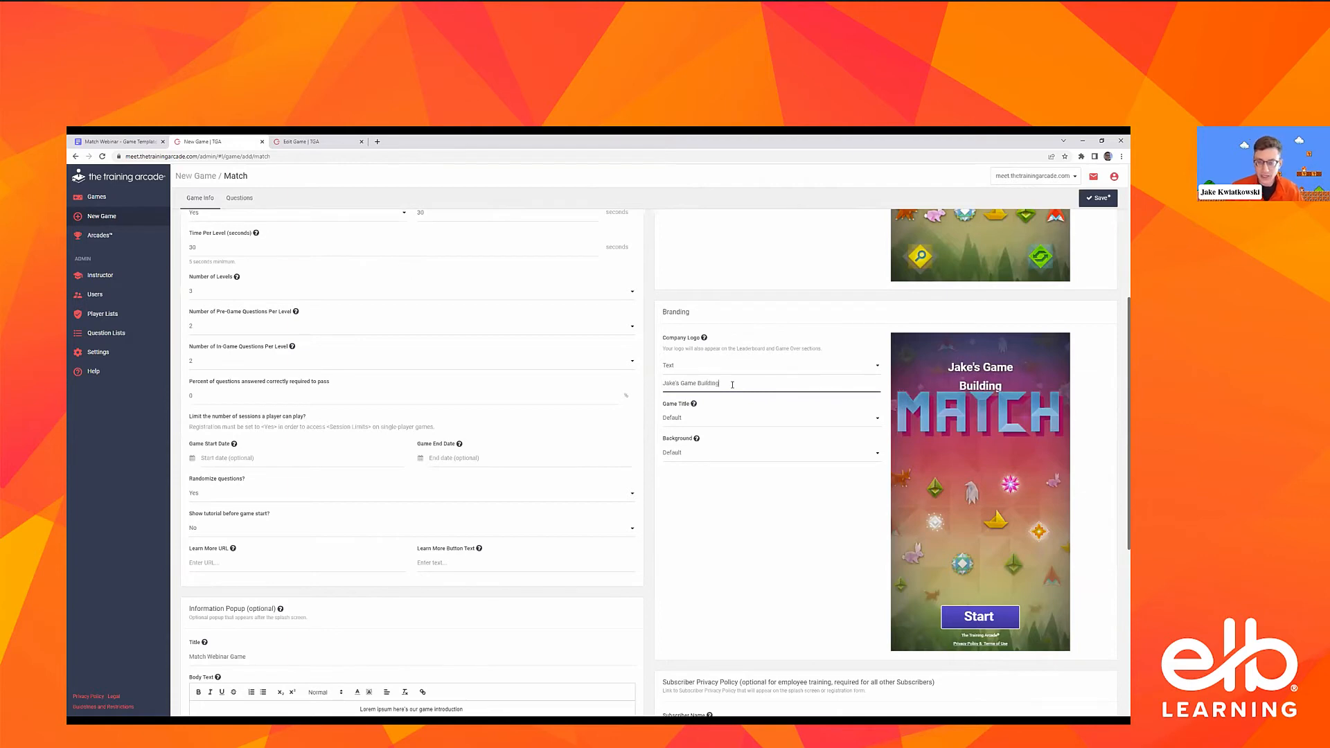
Set the game title branding to Text and enter "Webinar Game!" as the title
click(690, 419)
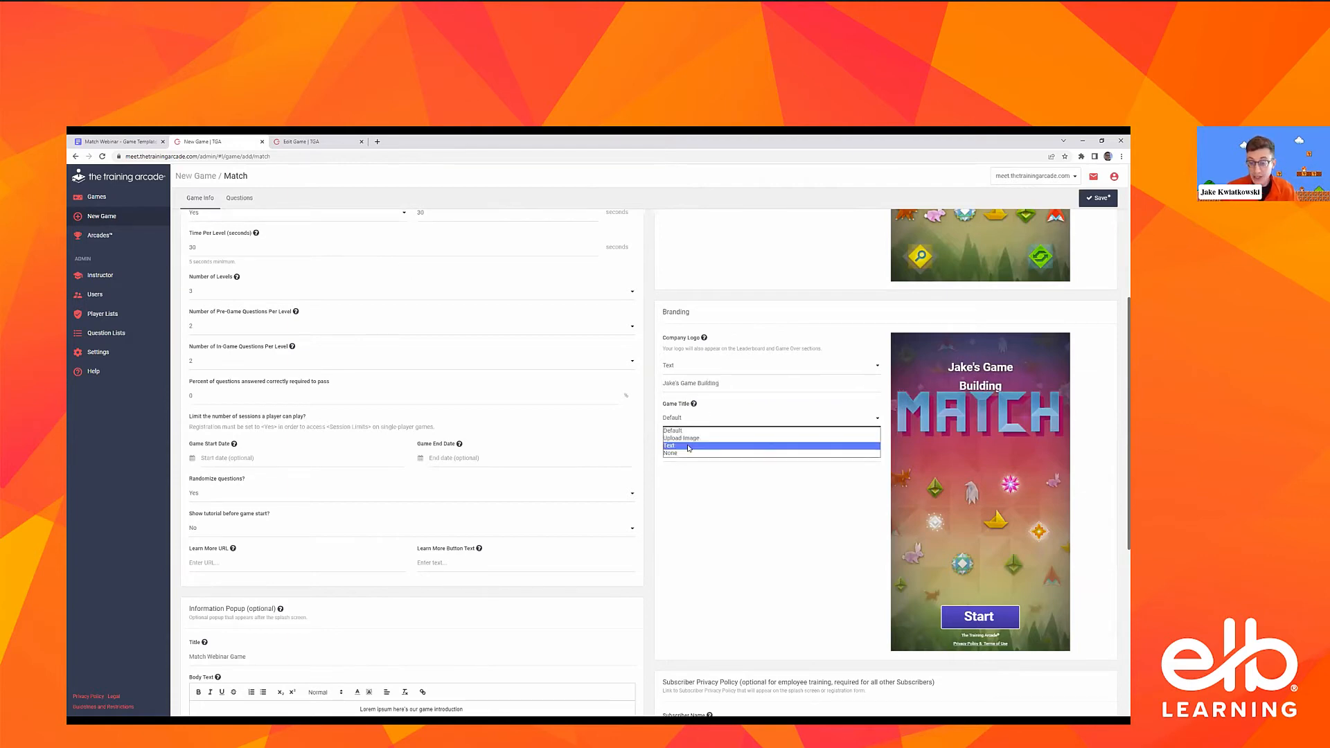
click(696, 445)
click(718, 436)
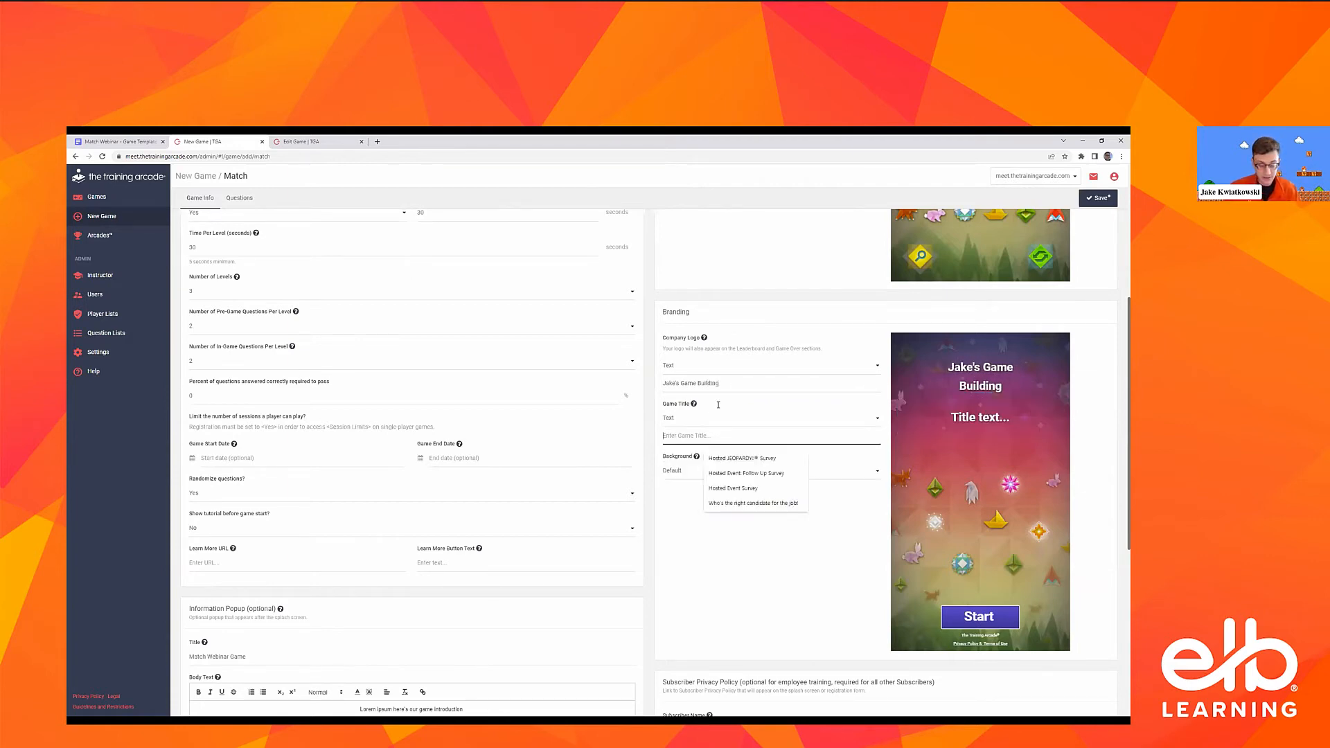
text(Webinar Game!)
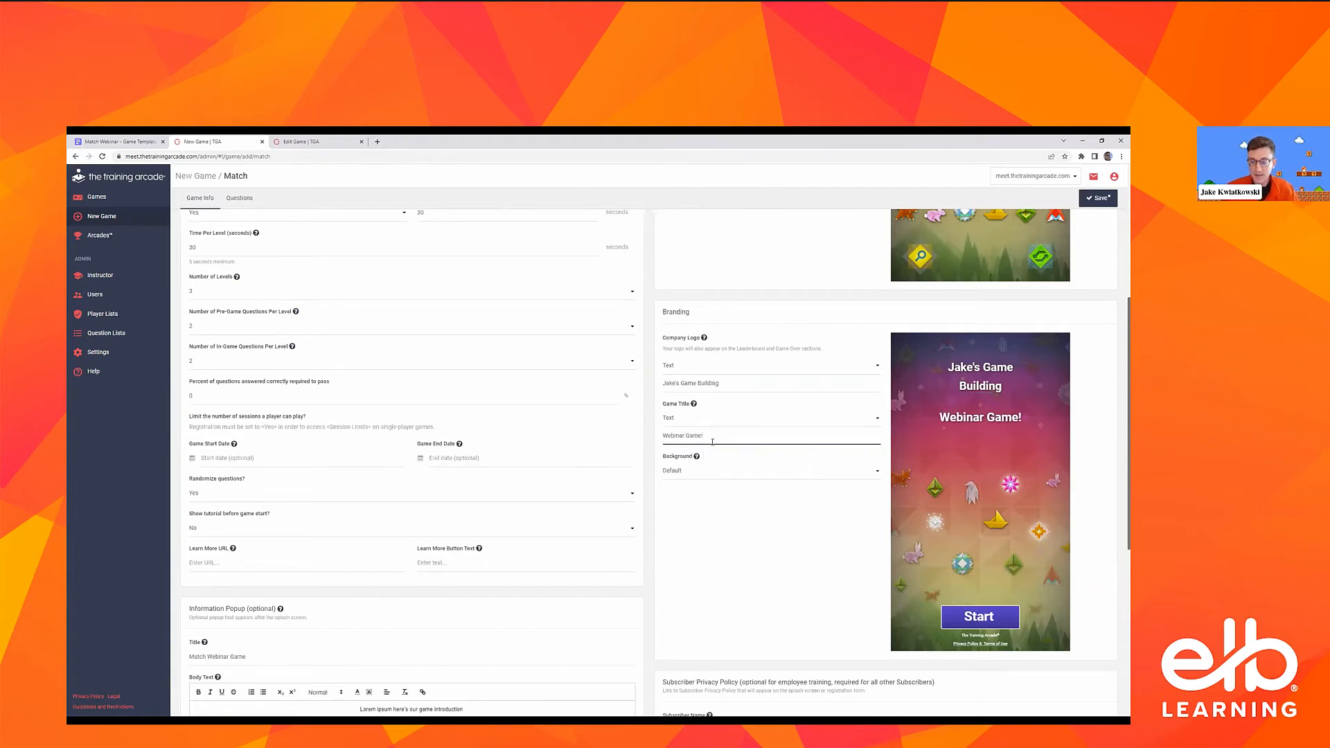
Set the branding background to Upload Image and load old-ships-on-sea.jpg from the Downloads folder
click(686, 471)
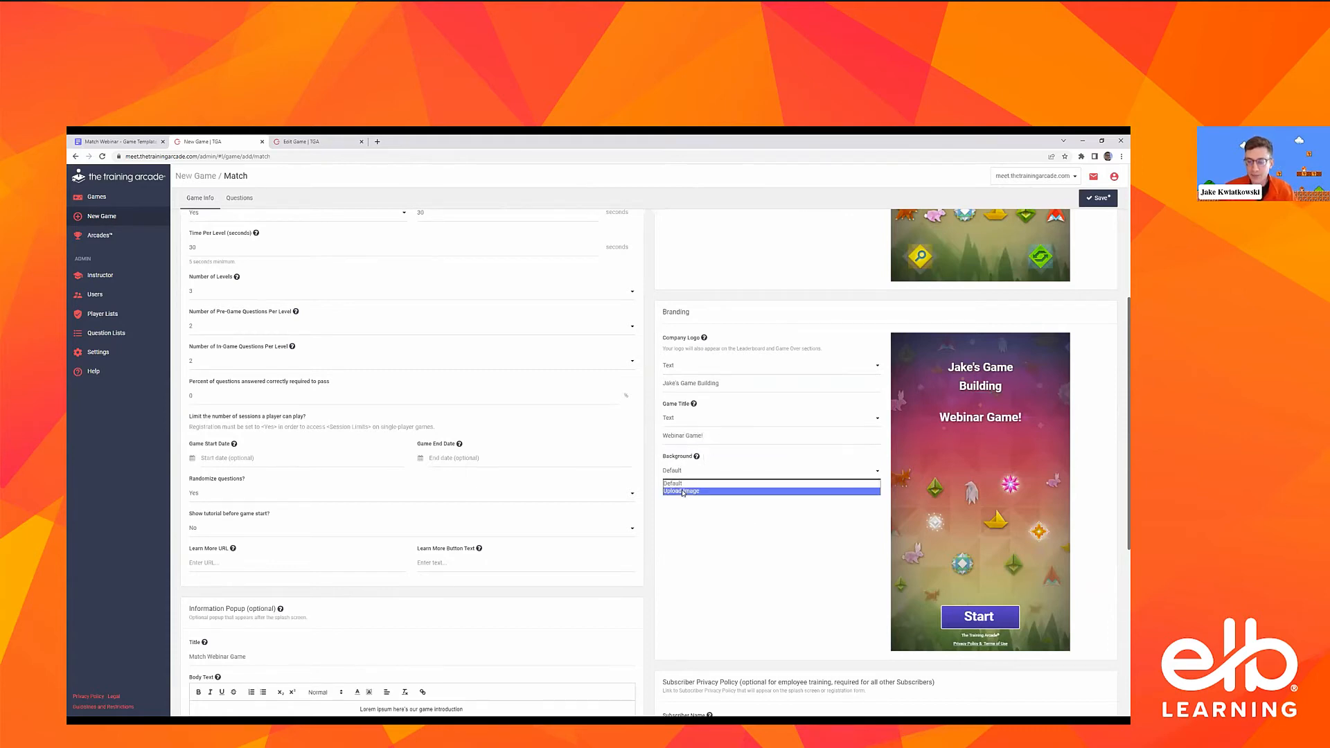
click(714, 493)
click(681, 499)
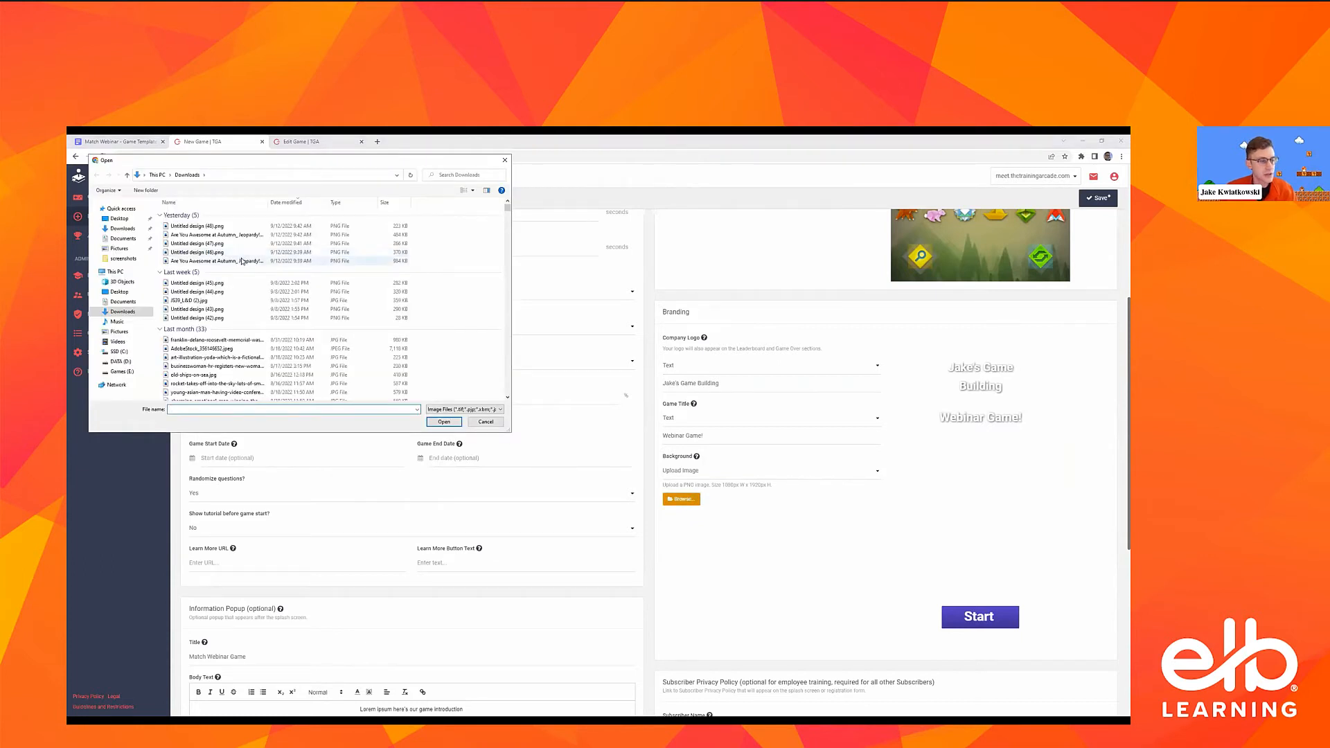
double_click(361, 374)
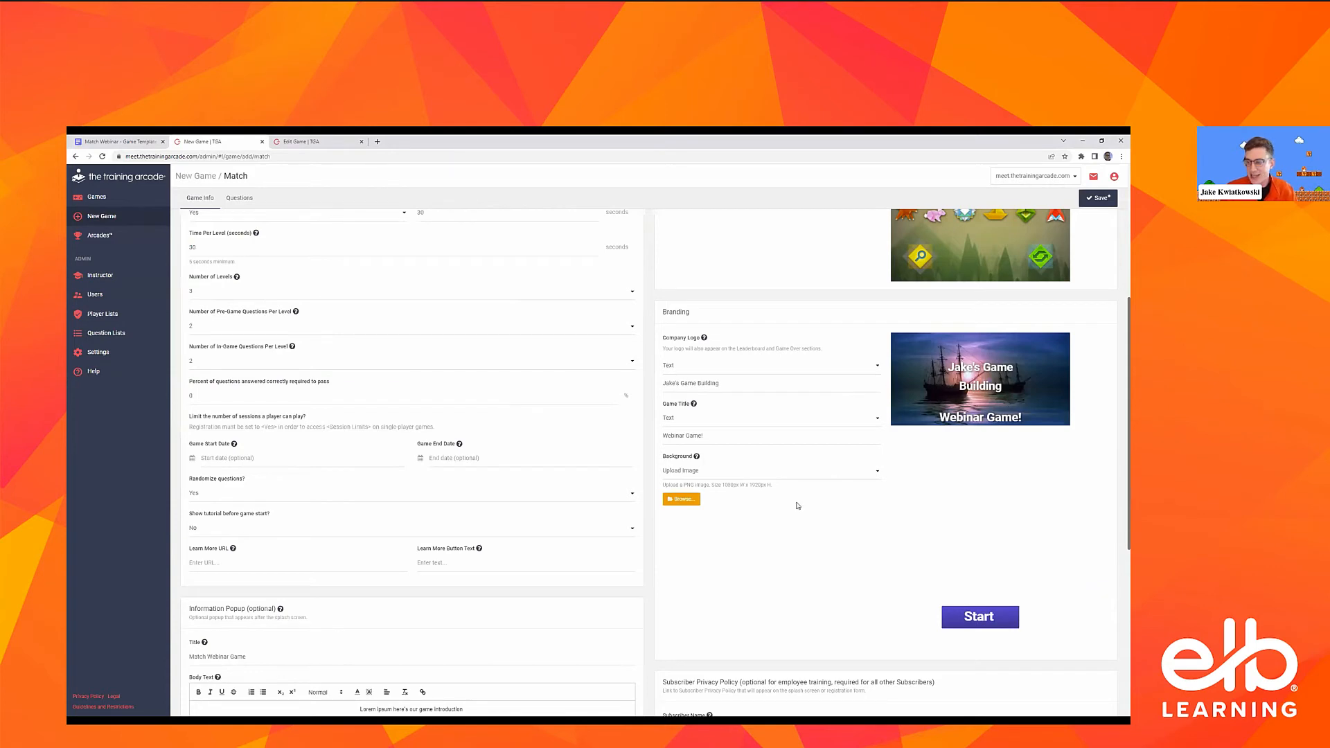
Reset the branding background and game title to Default and the company logo to None
click(734, 471)
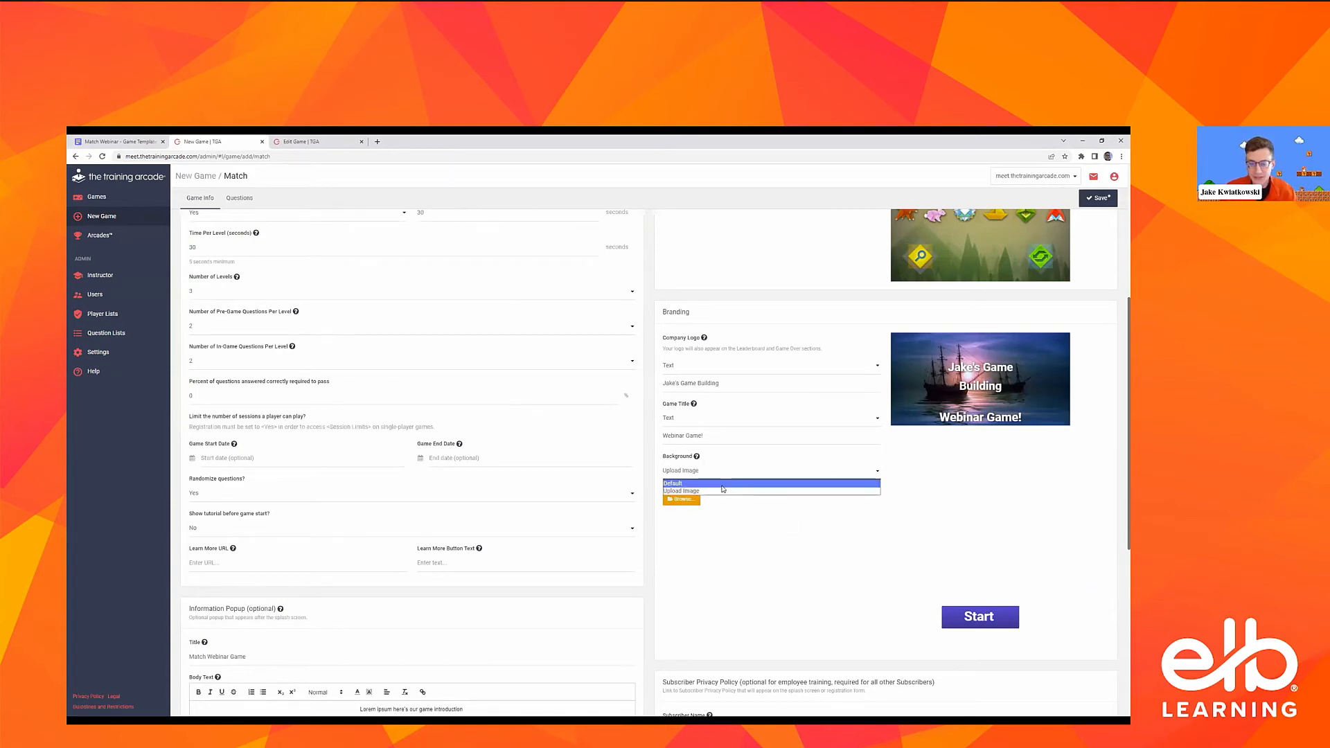
click(725, 420)
click(704, 368)
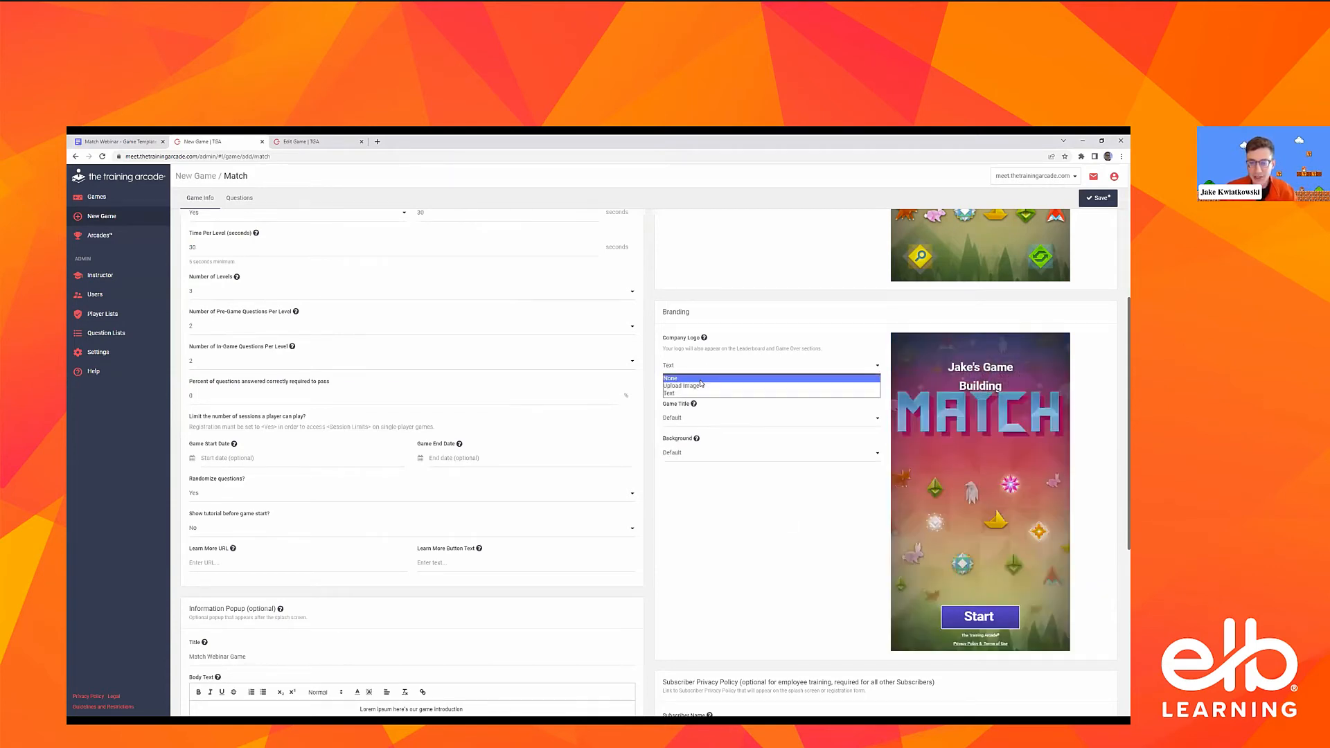
click(701, 379)
Save the game and add a first question of the type Multiple Choice
scroll(792, 470, up, 5)
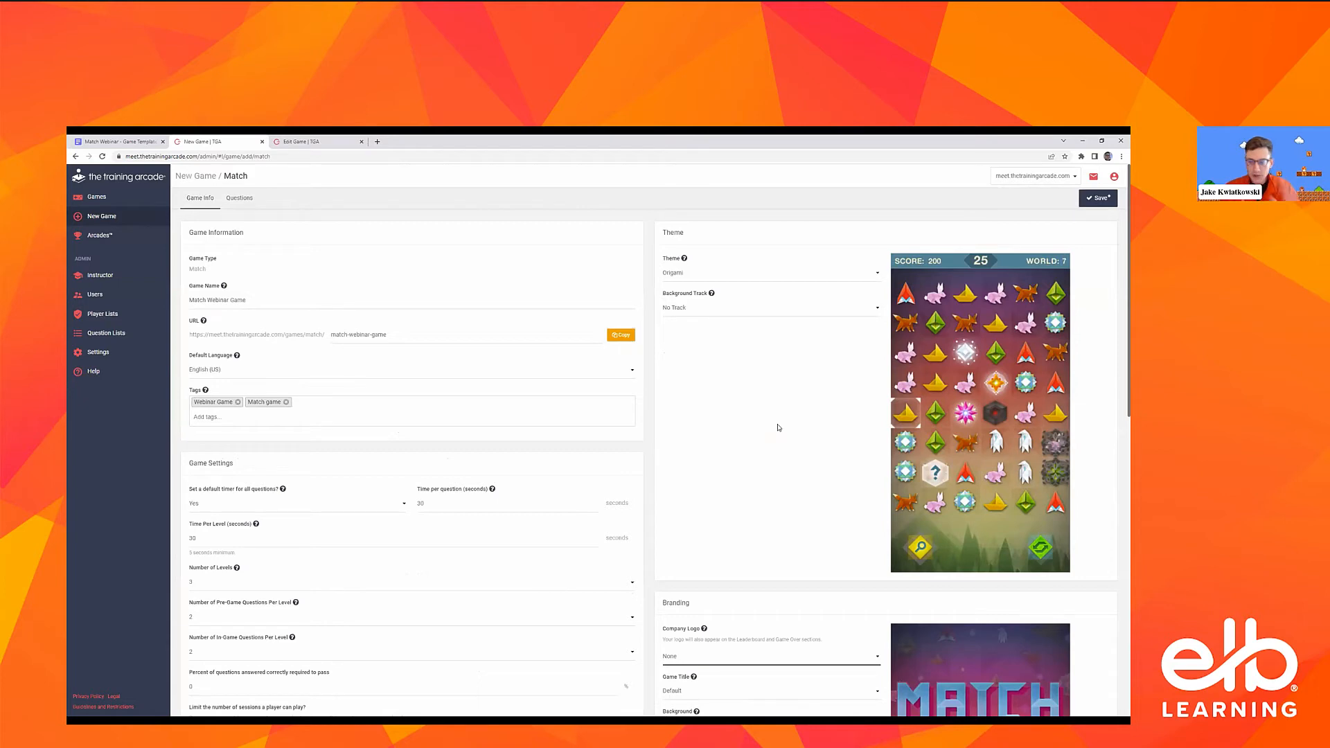
click(1088, 198)
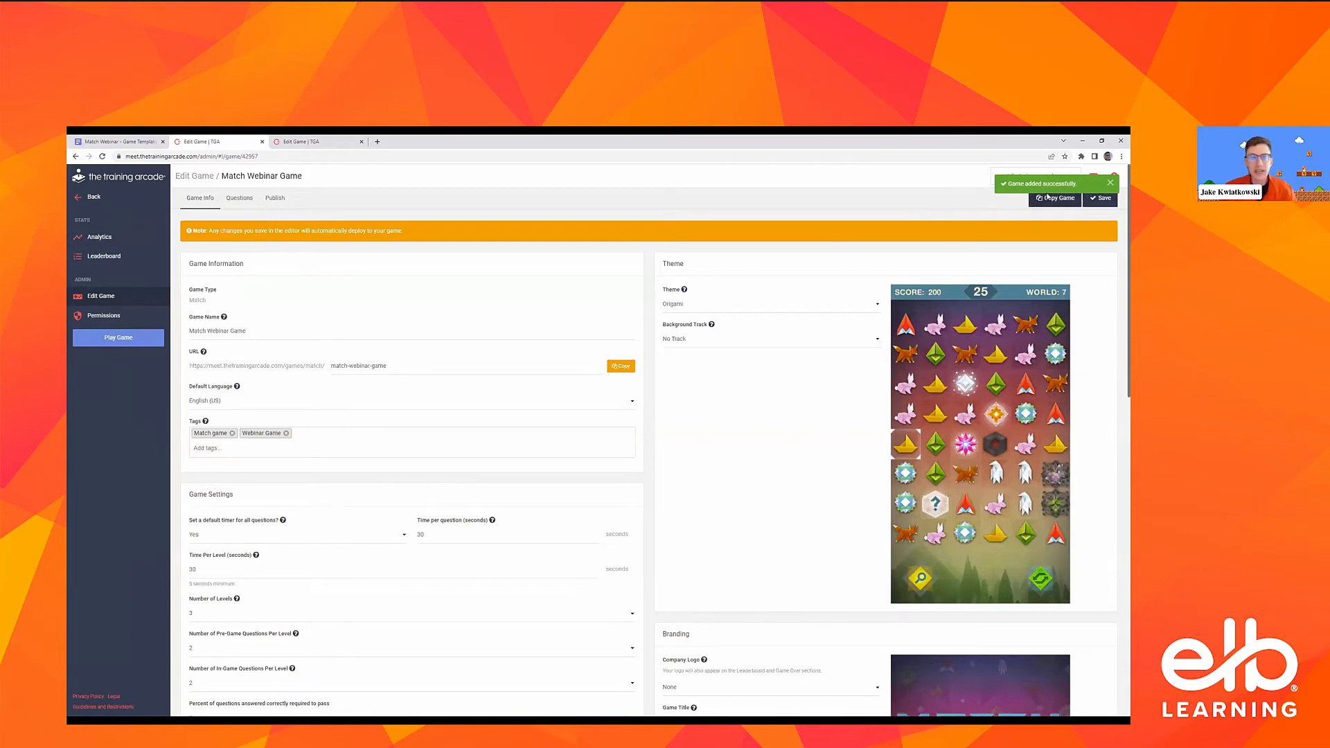
click(228, 199)
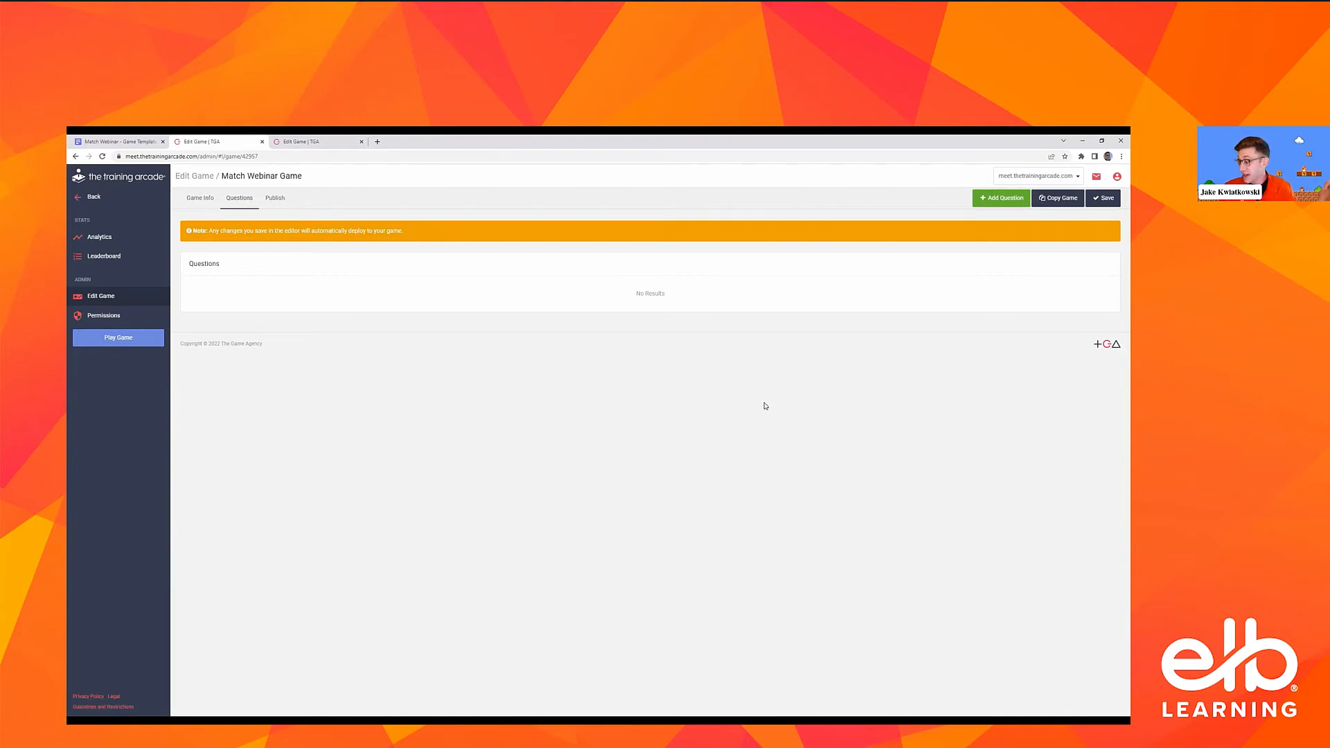
click(996, 200)
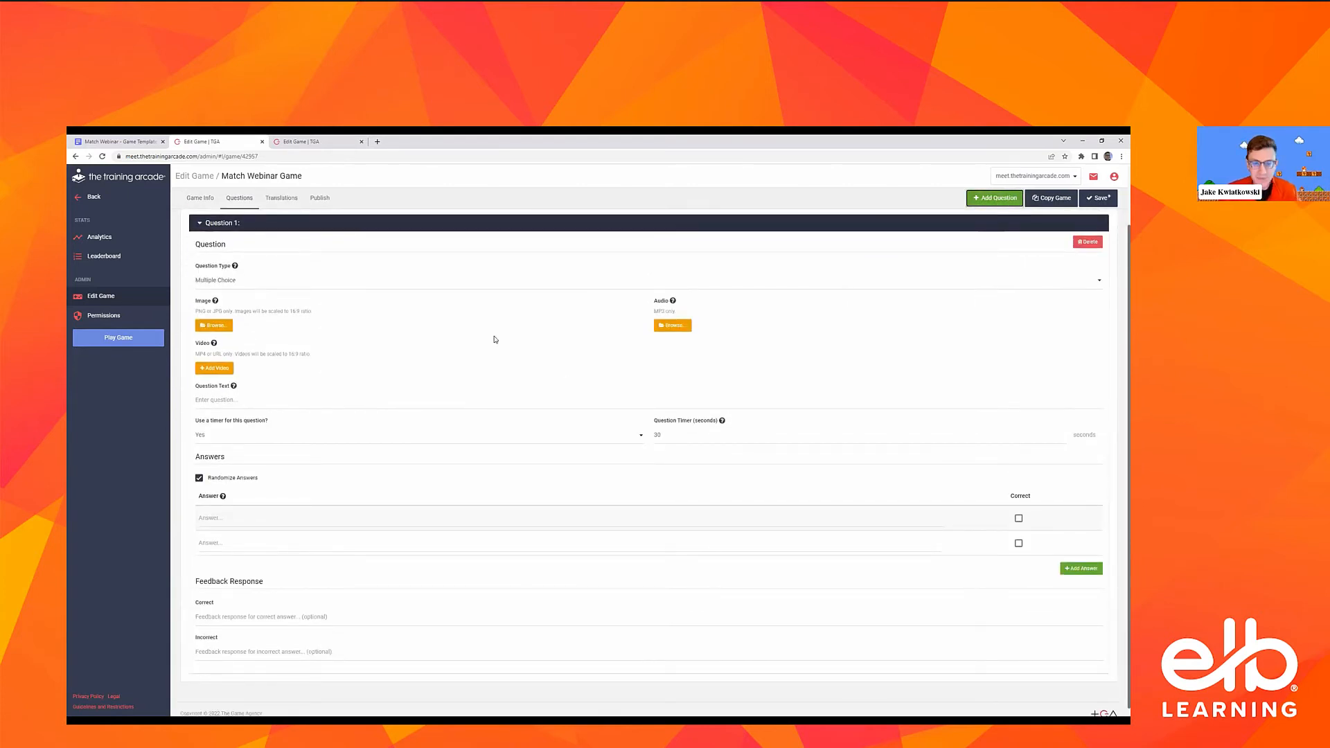
click(261, 281)
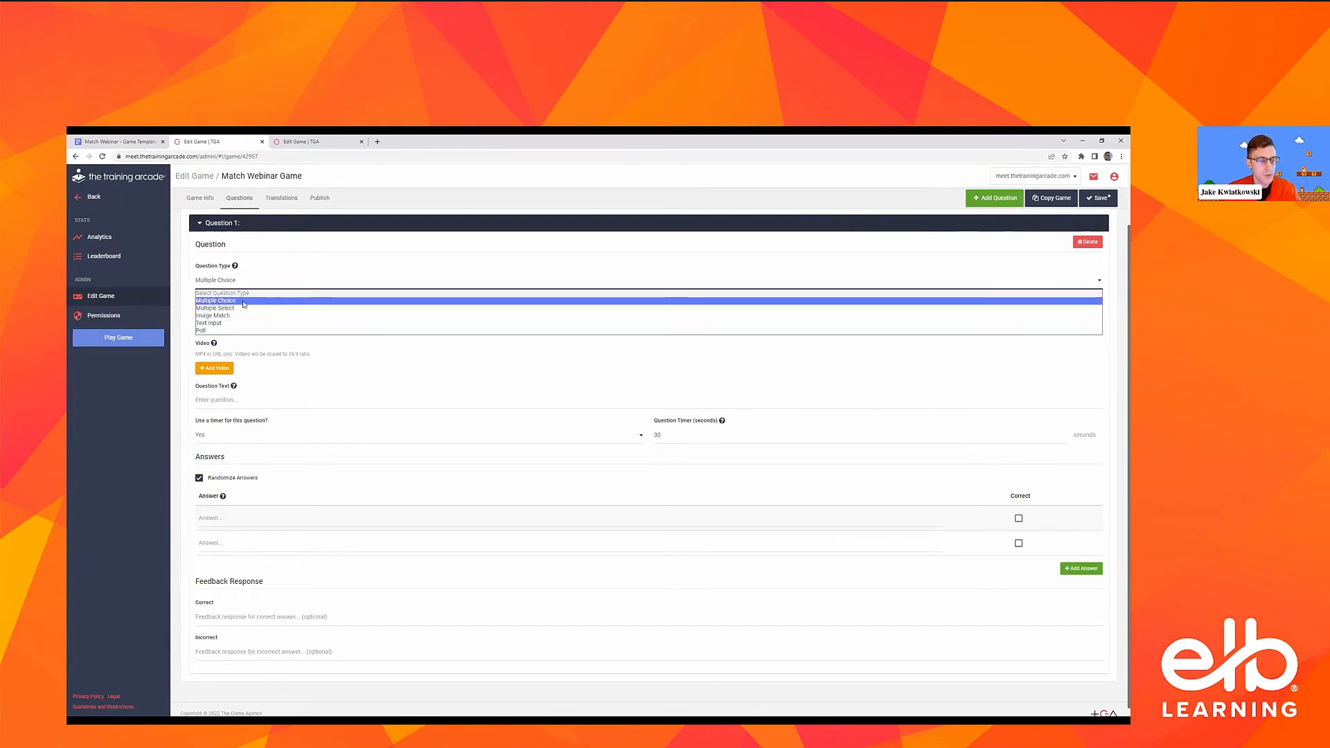
click(244, 304)
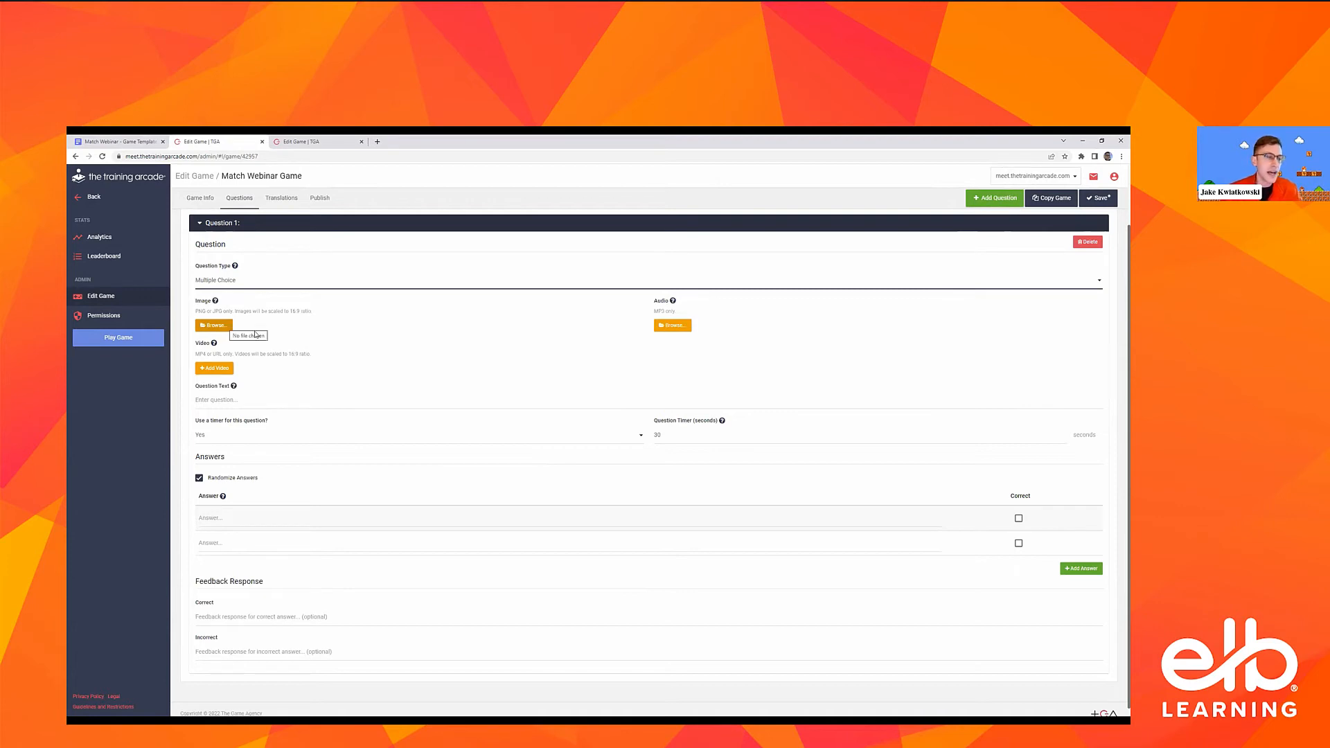
scroll(448, 353, up, 1)
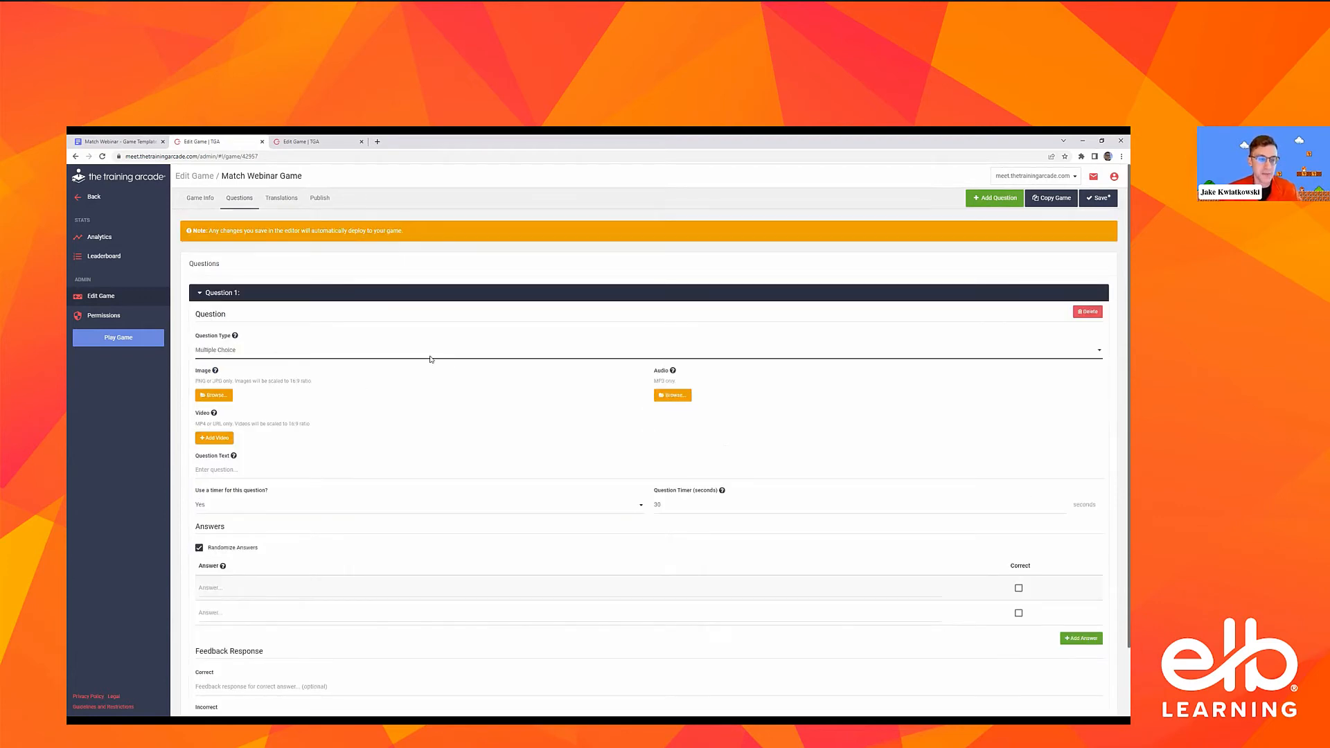
scroll(430, 359, down, 1)
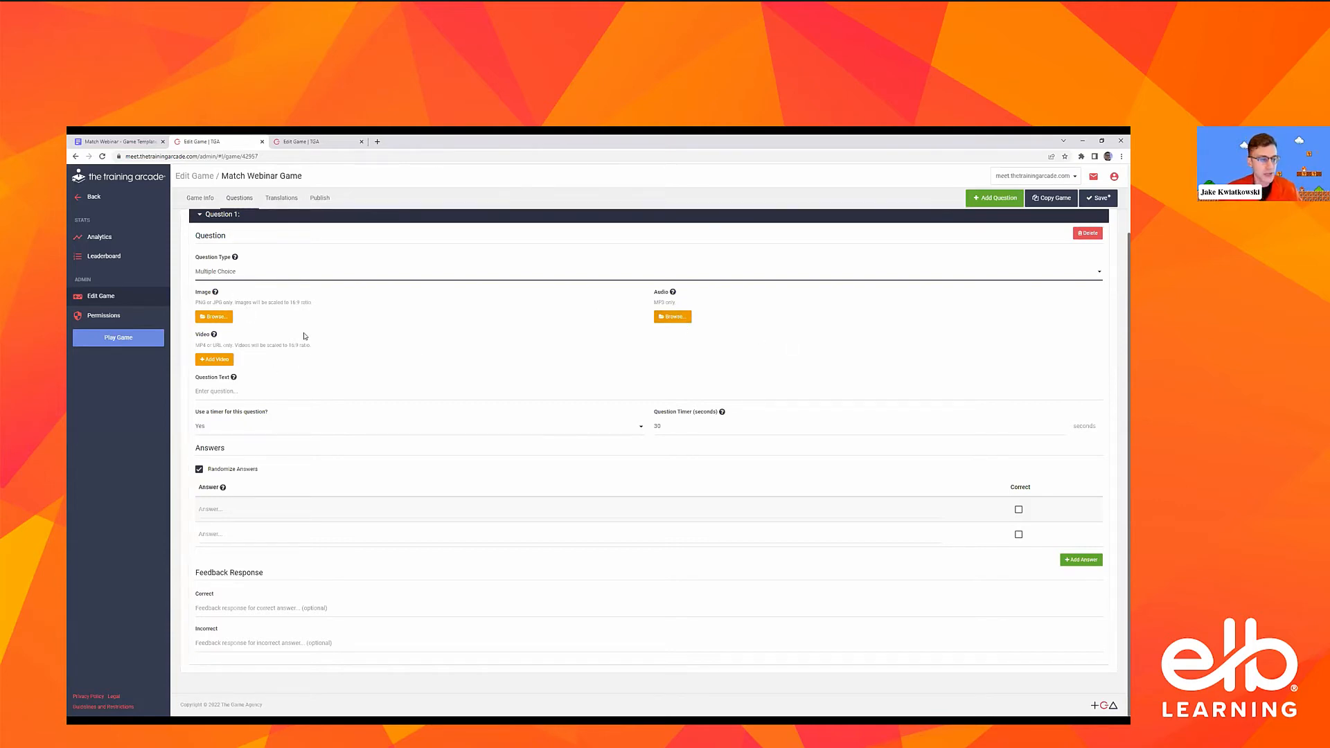
click(295, 398)
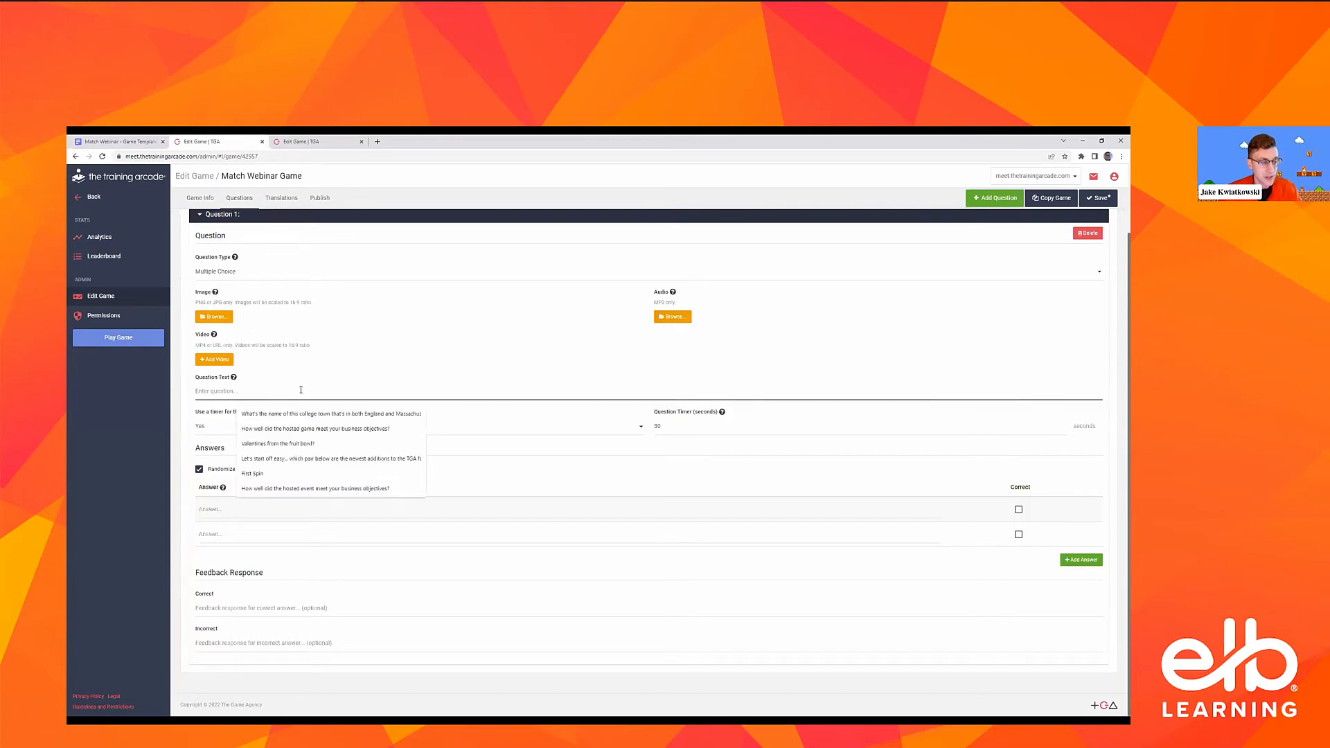
click(309, 384)
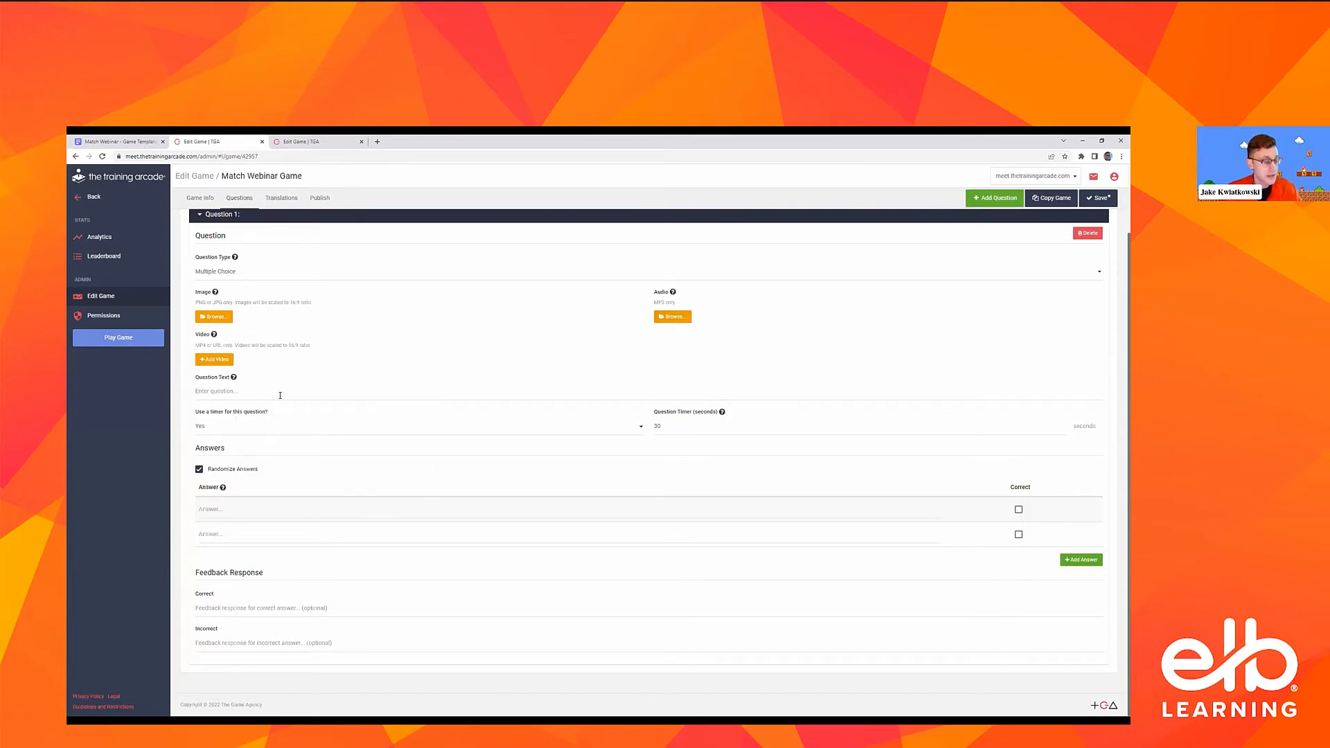
Switch to the Match Webinar - Game Template document in Google Docs and look through its questions, answers and feedback texts
click(125, 141)
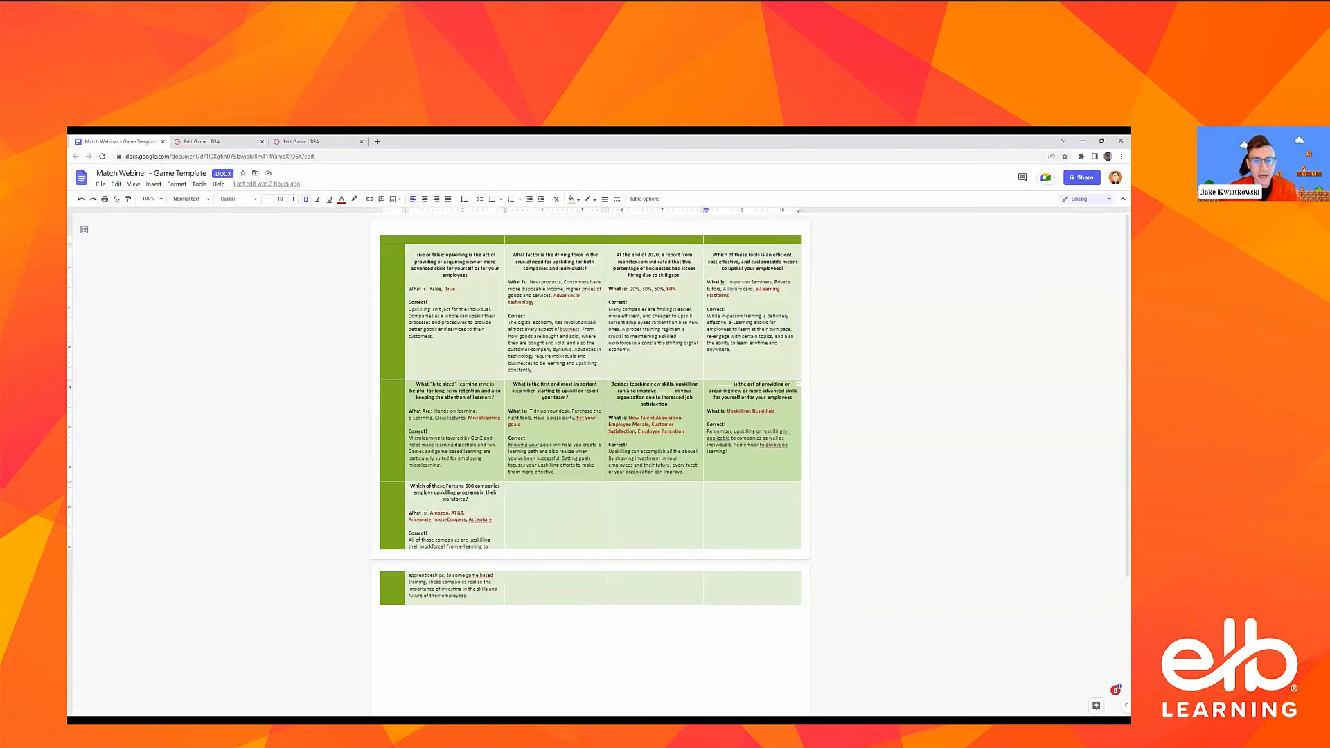
click(649, 352)
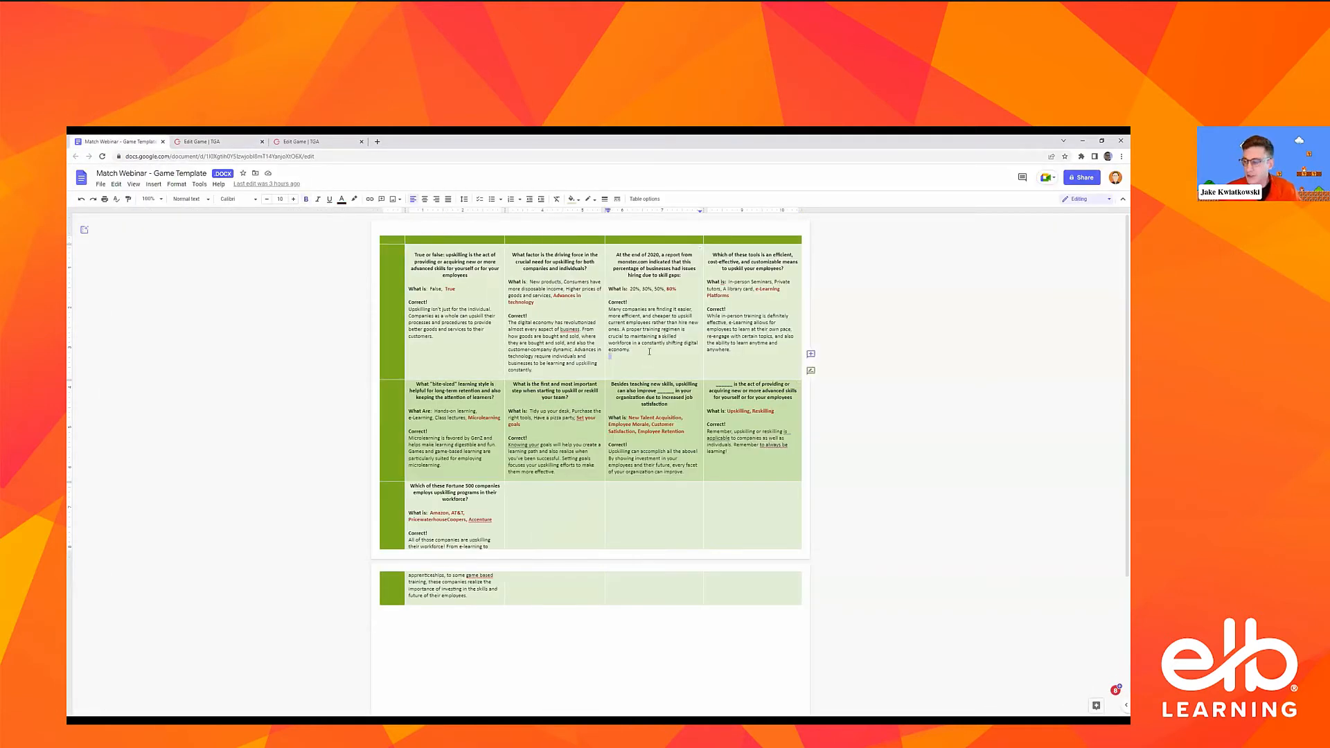
key(Return)
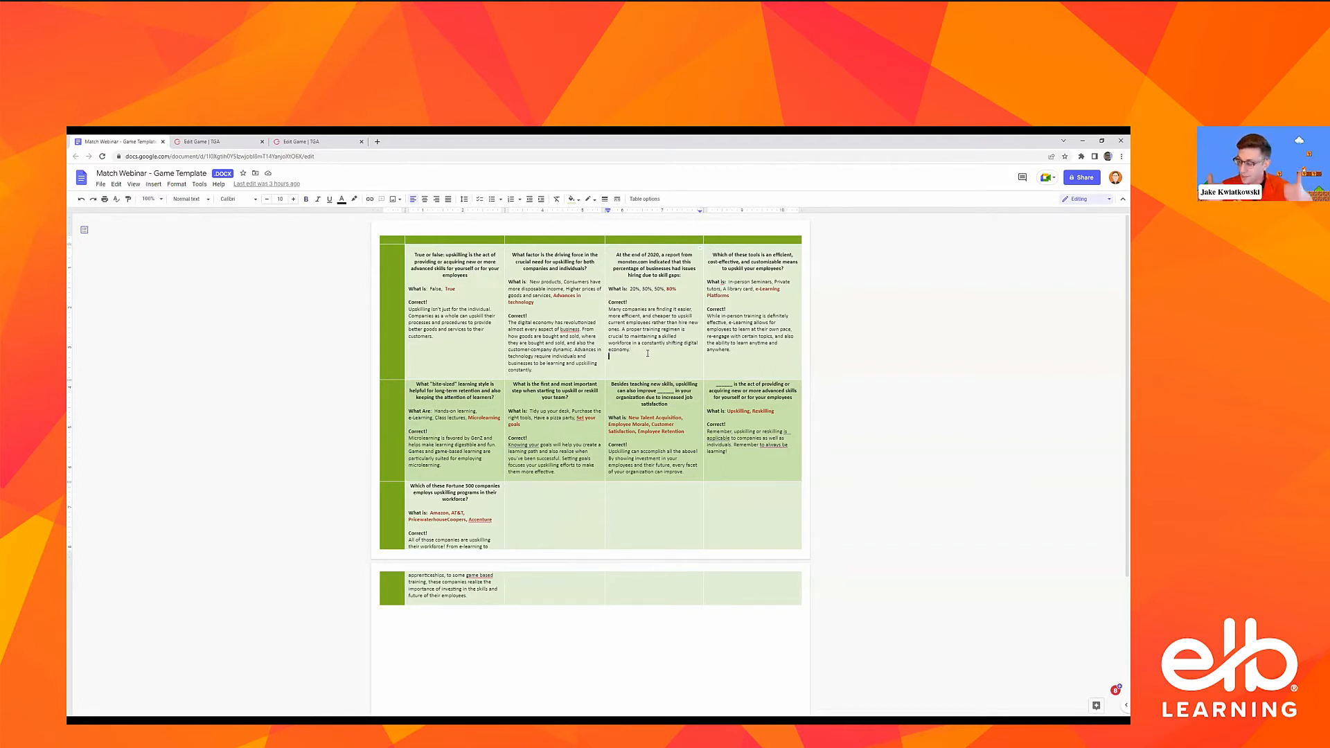
double_click(648, 352)
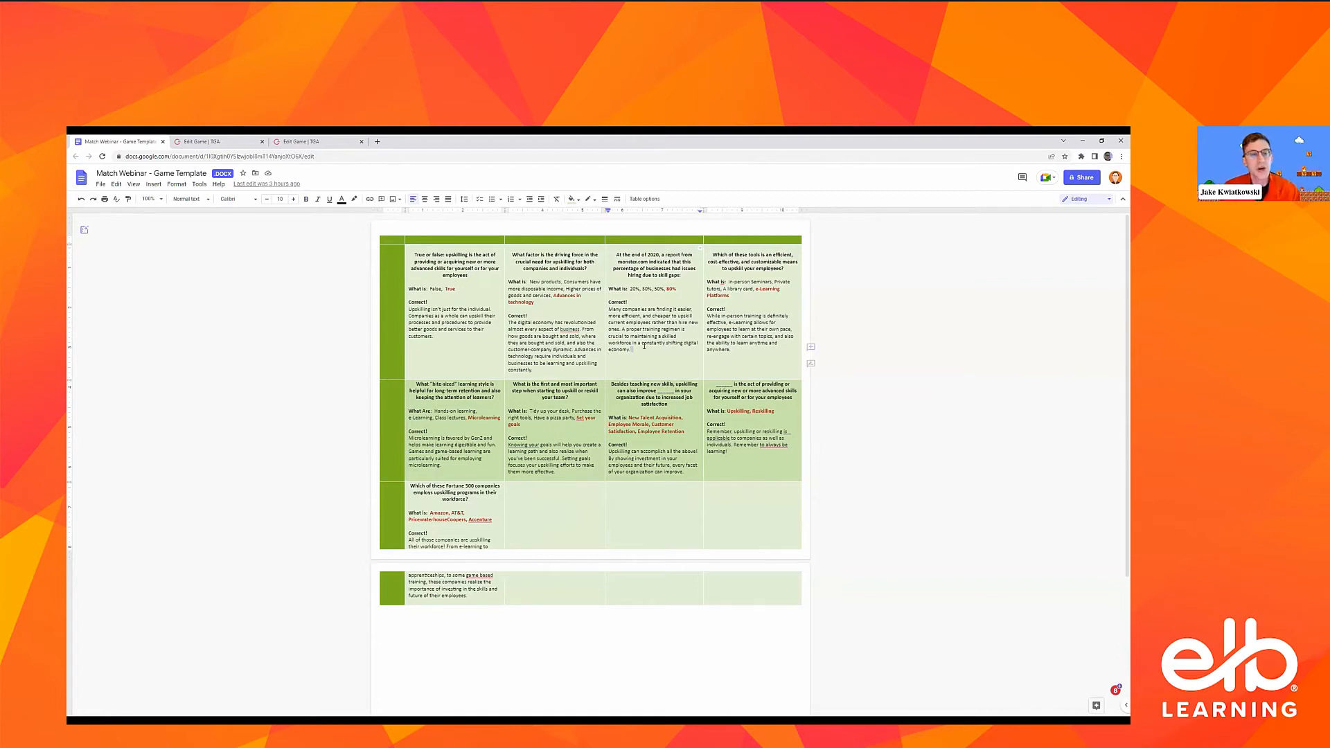
click(450, 331)
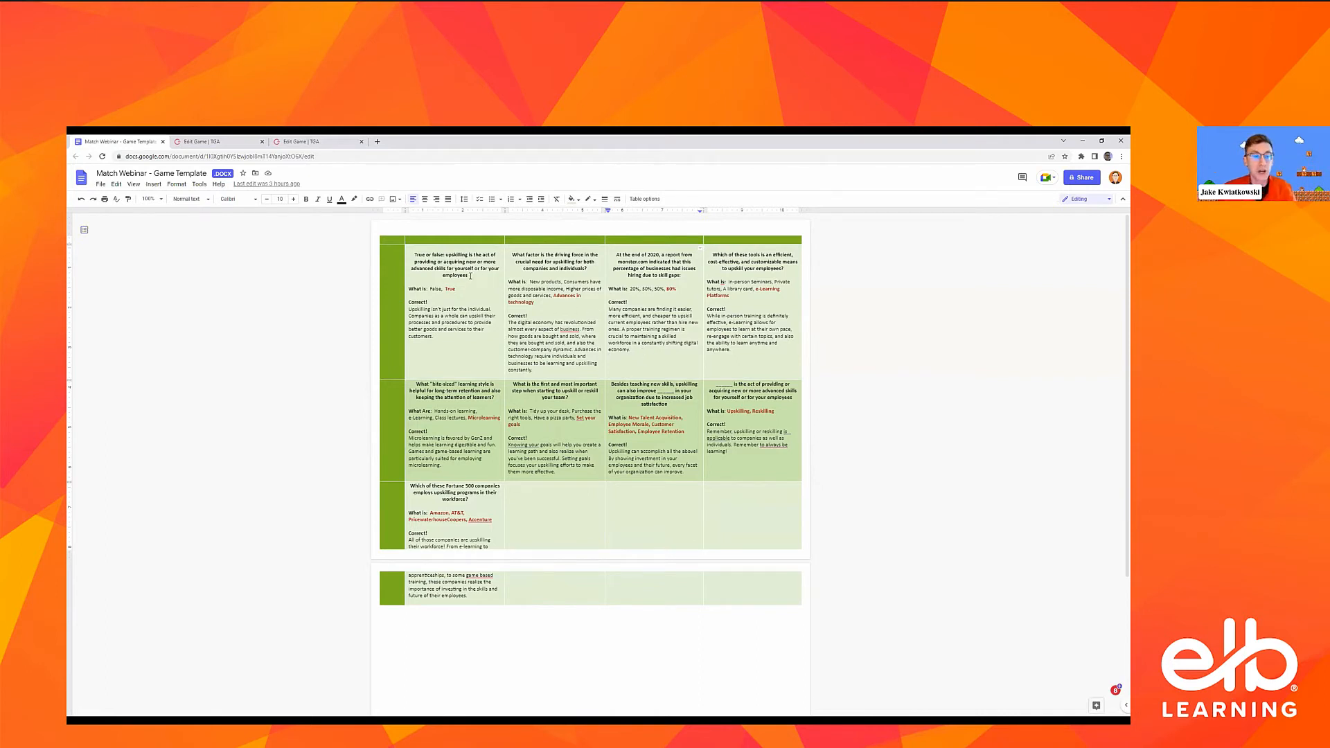
Copy the true-or-false question about upskilling from the template document into the question text of Question 1
drag(471, 276, 413, 258)
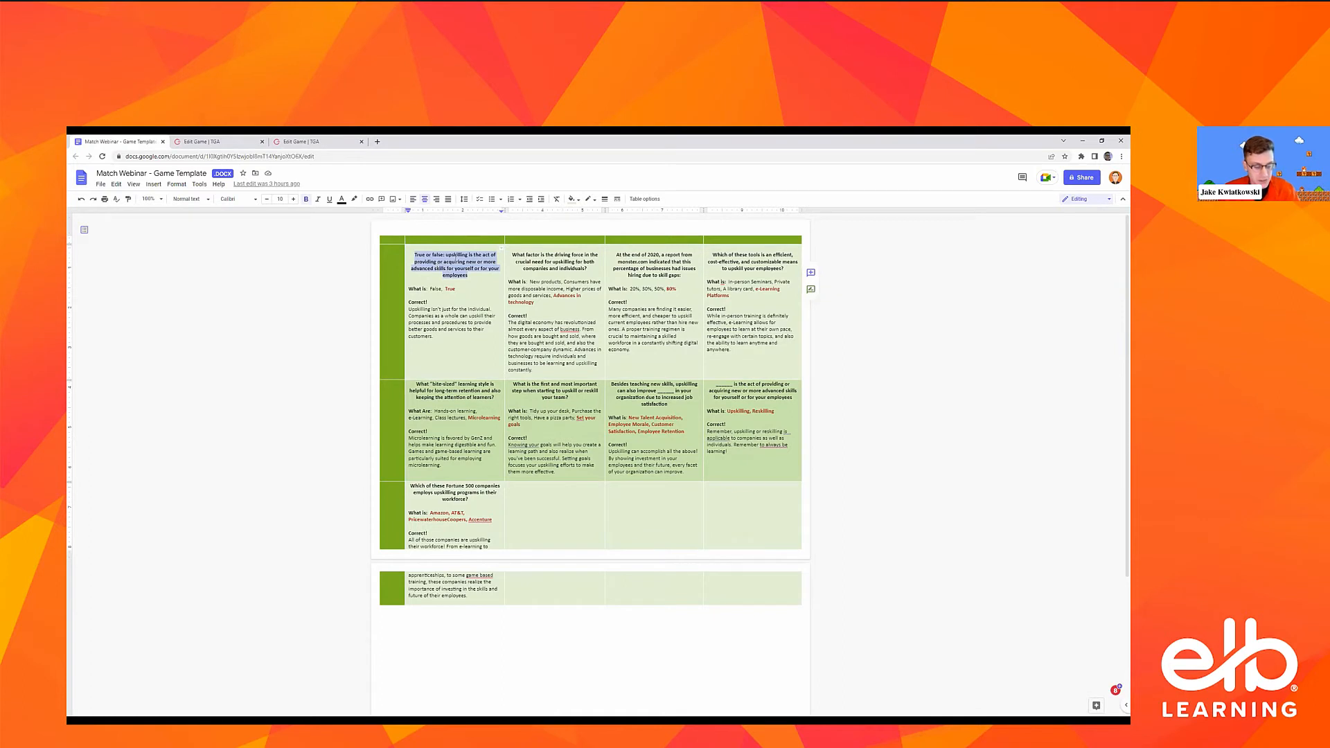
click(206, 145)
click(332, 379)
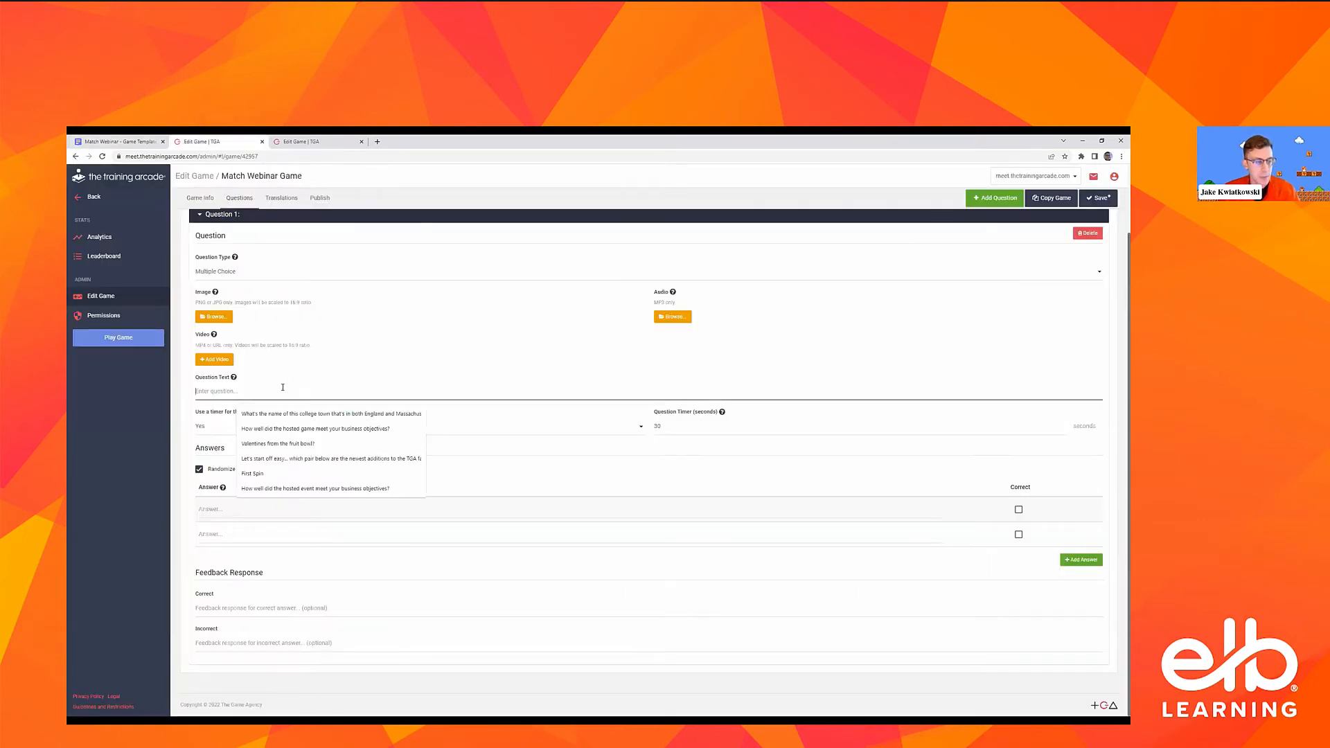
click(452, 381)
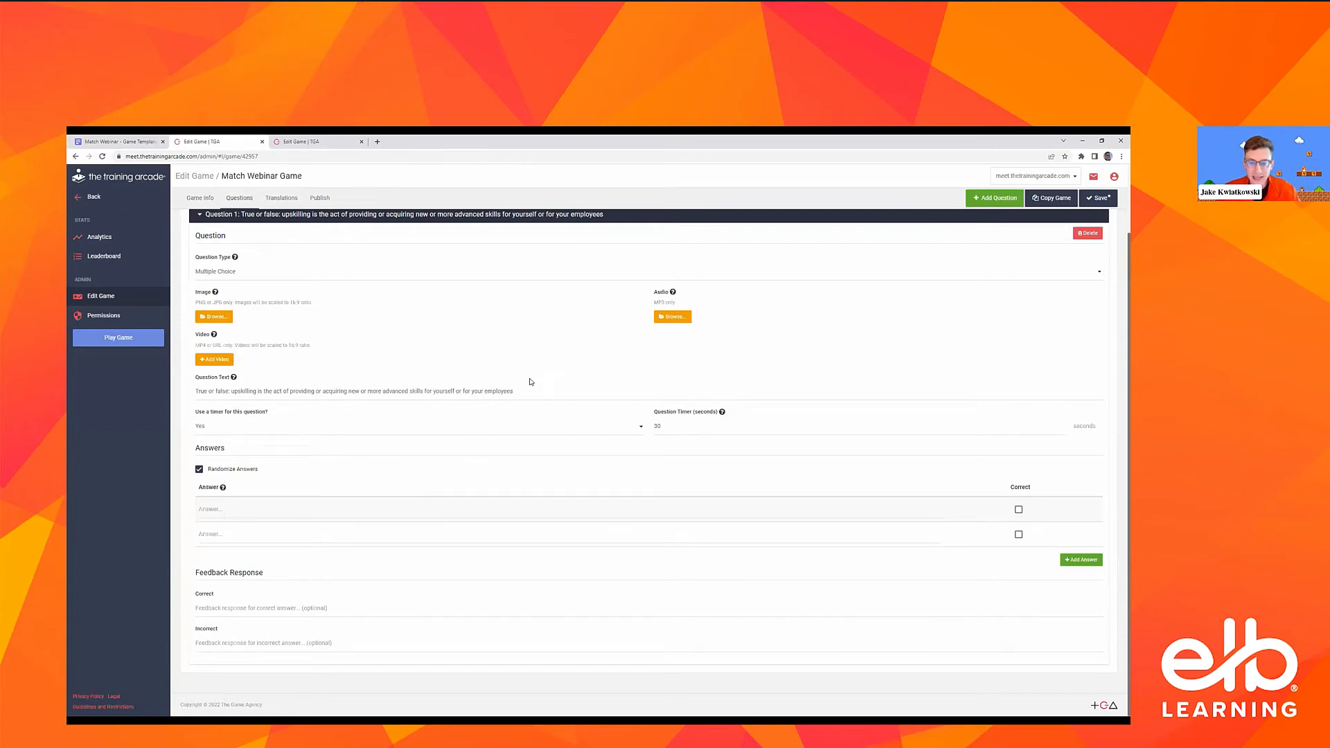
Examine Question 1's timer options and the game's default question timer settings, keeping them as they are, and return to the questions
click(300, 426)
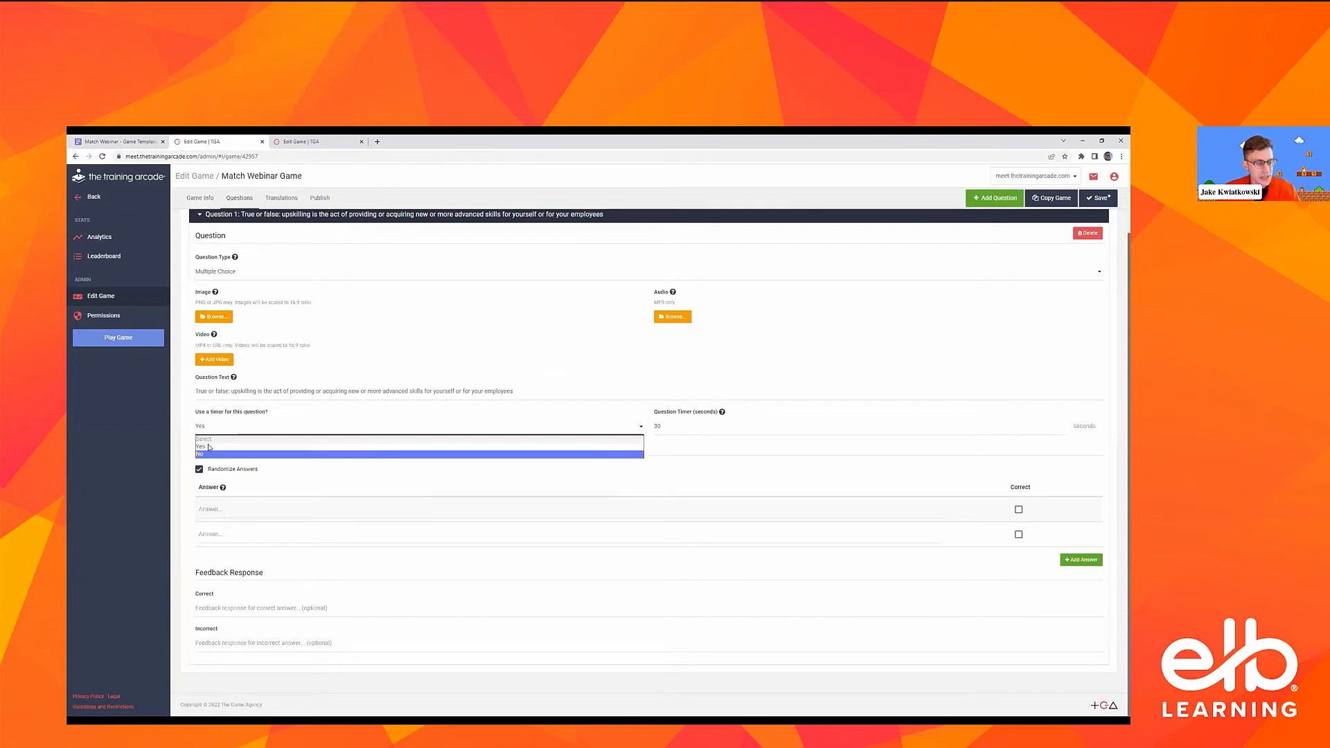
click(226, 427)
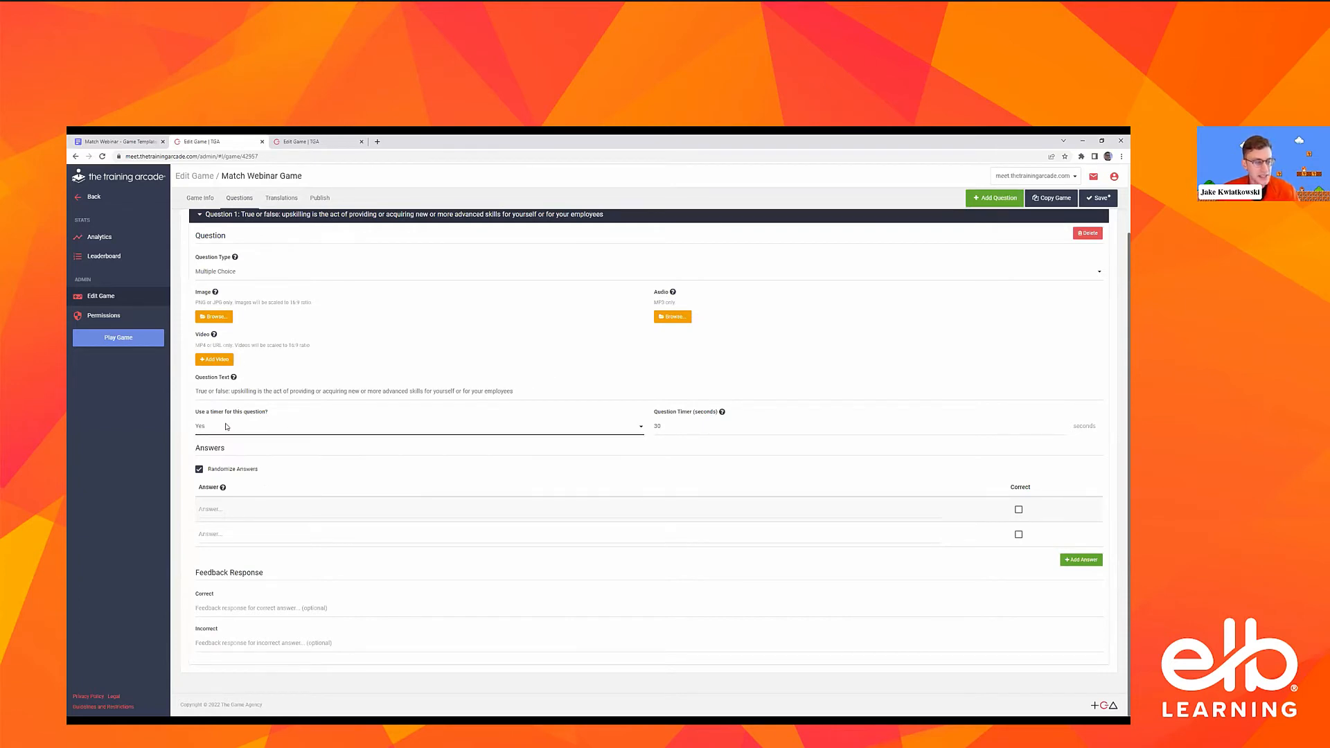
click(197, 200)
scroll(441, 416, down, 2)
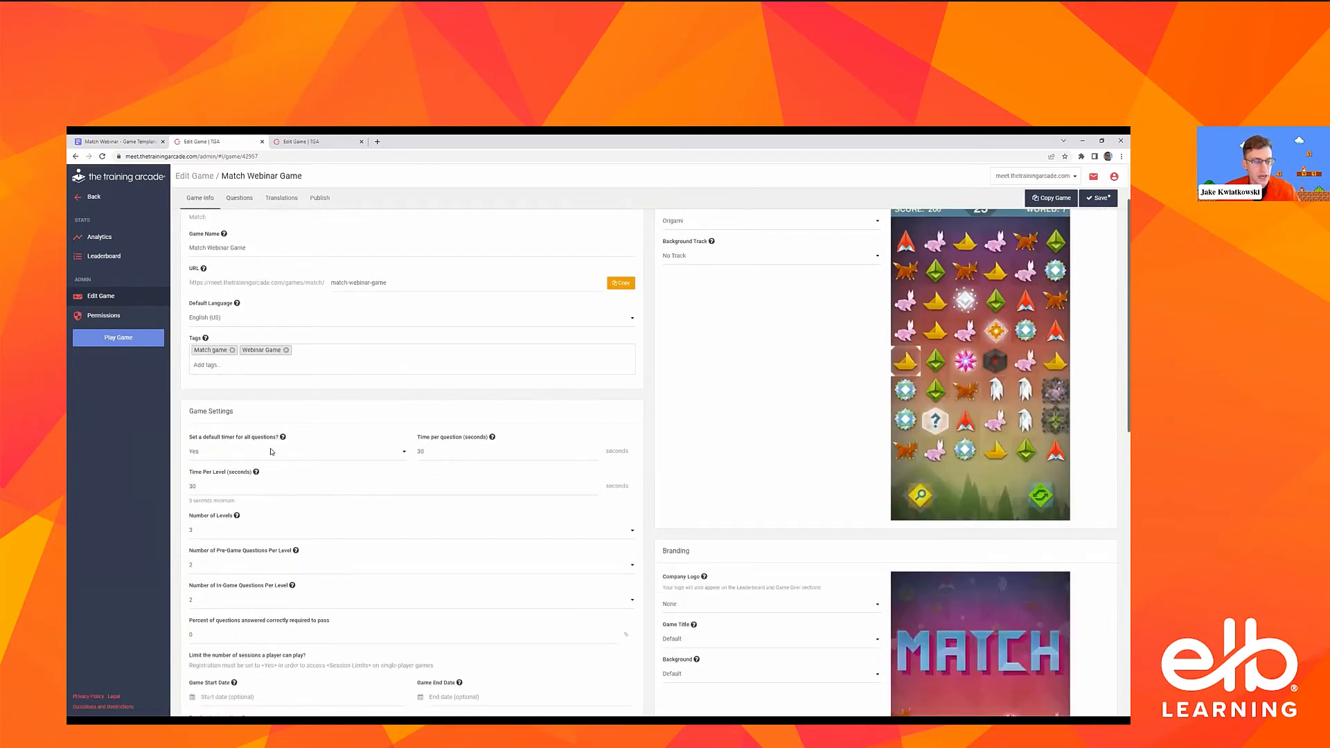
click(239, 198)
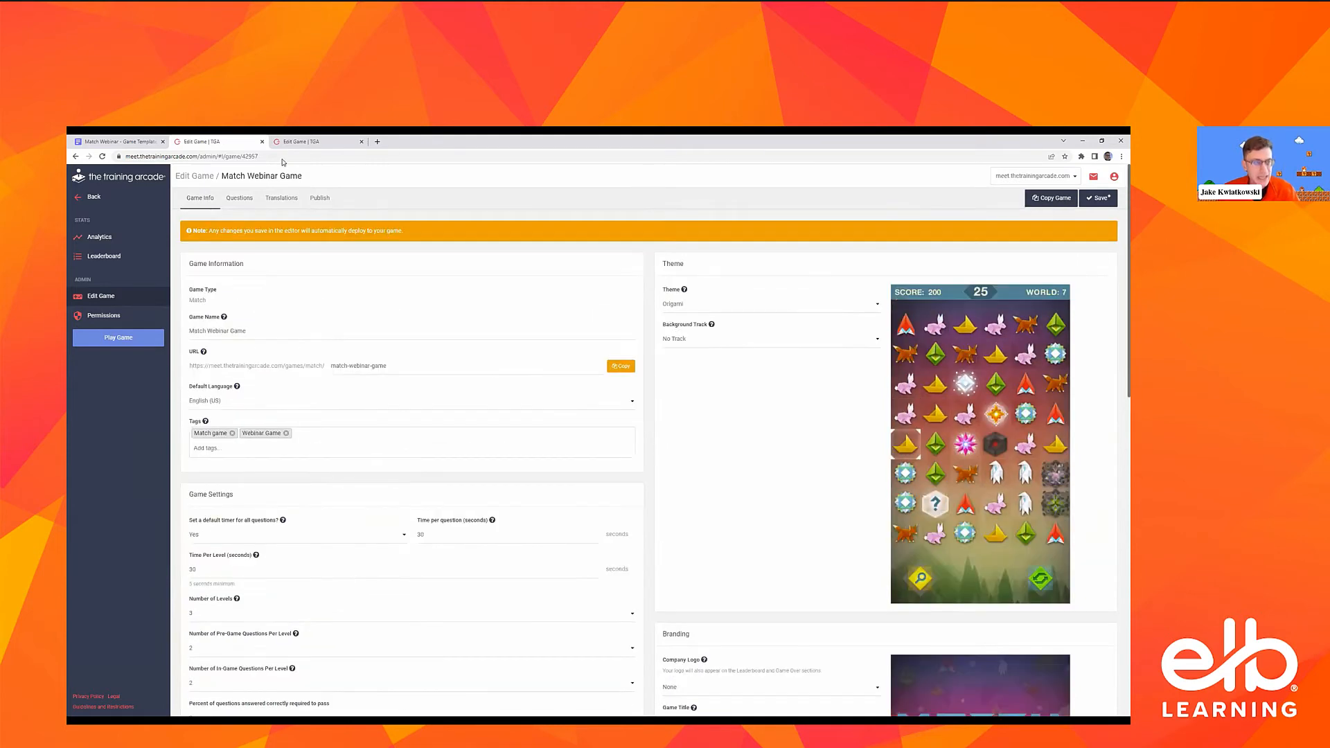
scroll(339, 510, down, 1)
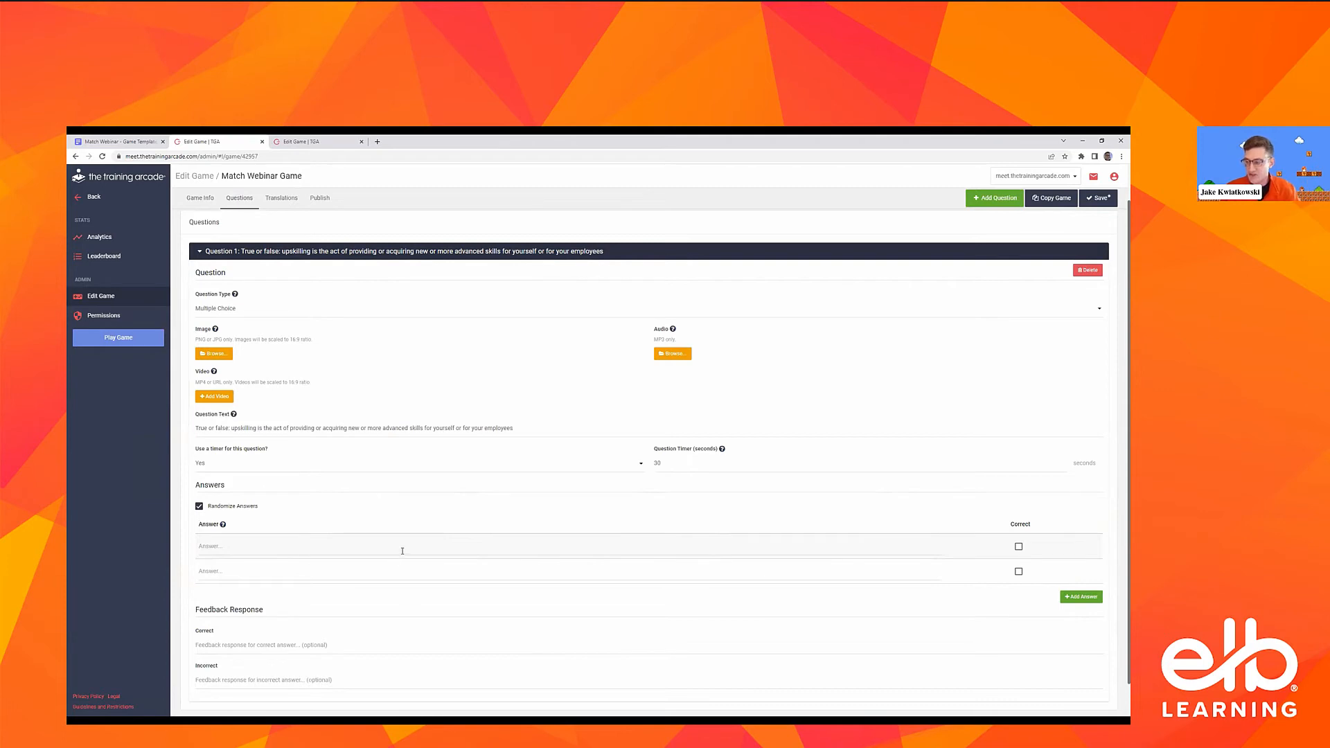
scroll(298, 456, down, 1)
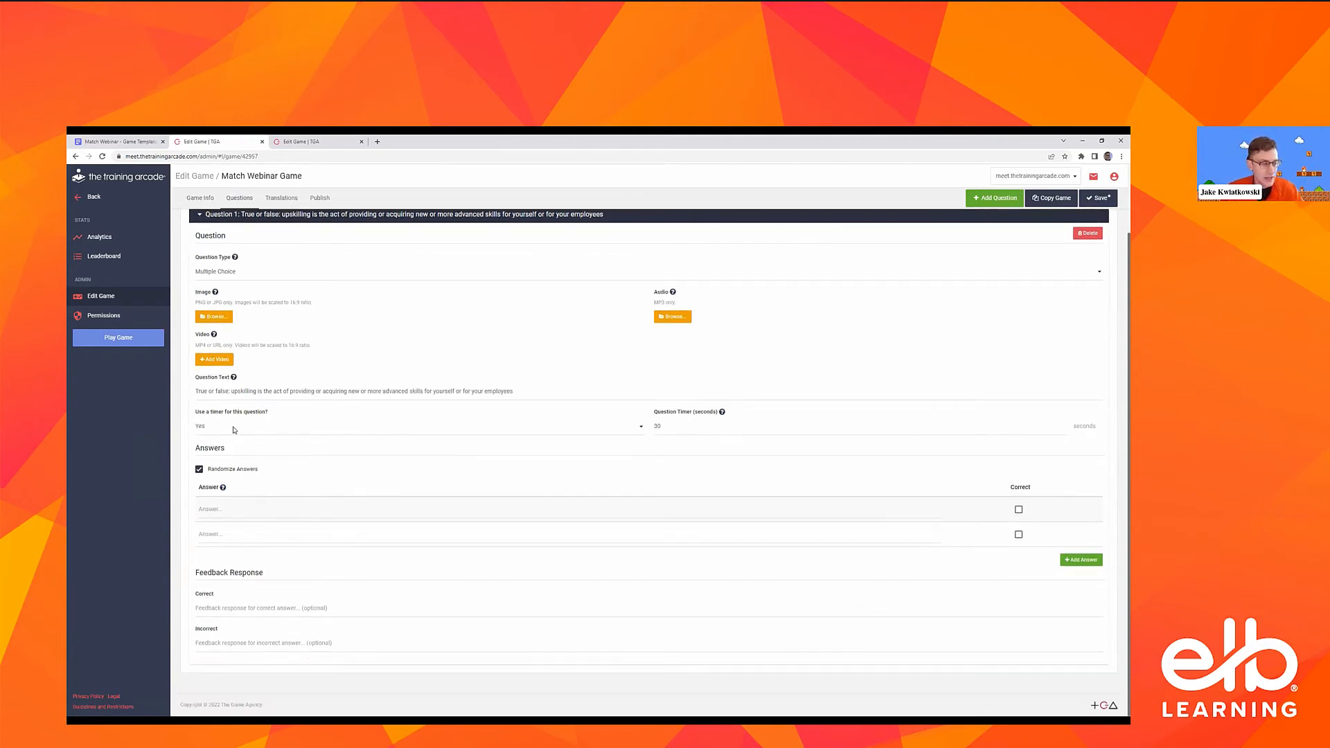
Enter the answers True and False for Question 1, turn off Randomize Answers and mark True as correct
click(216, 506)
text(True)
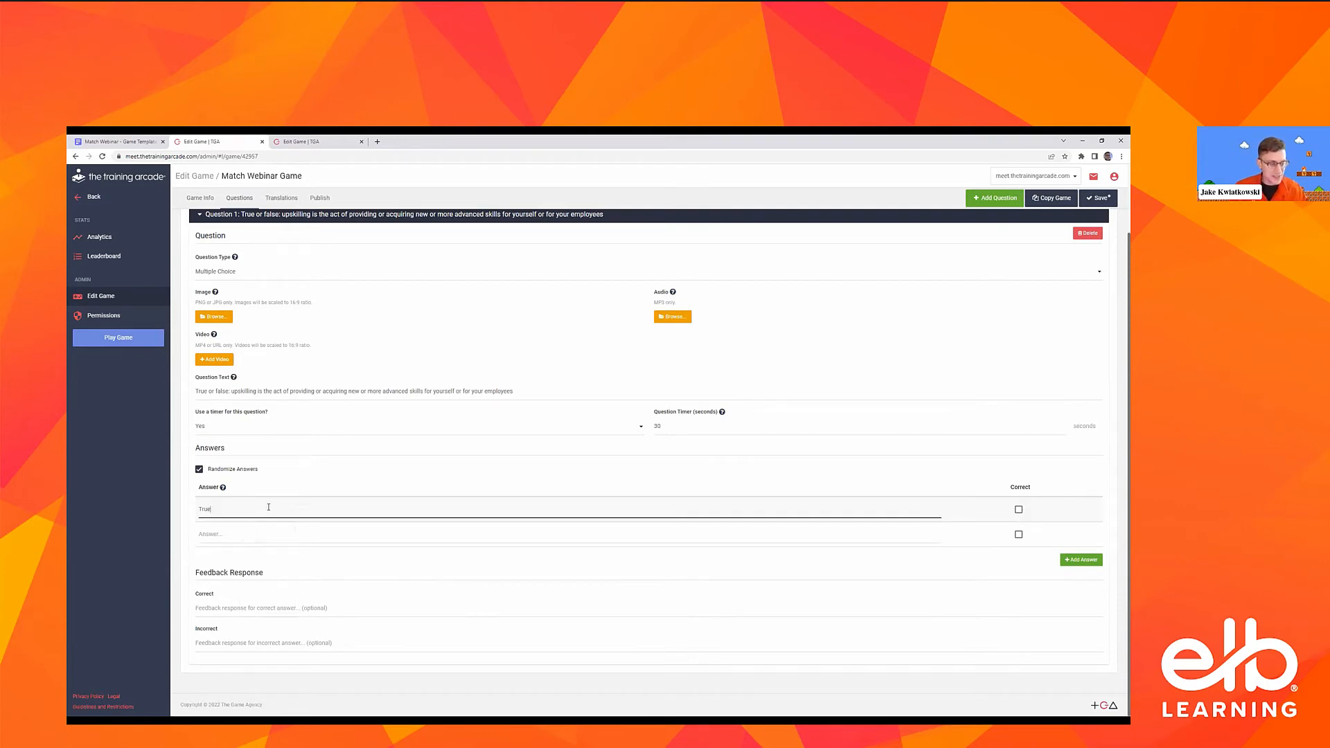
click(246, 535)
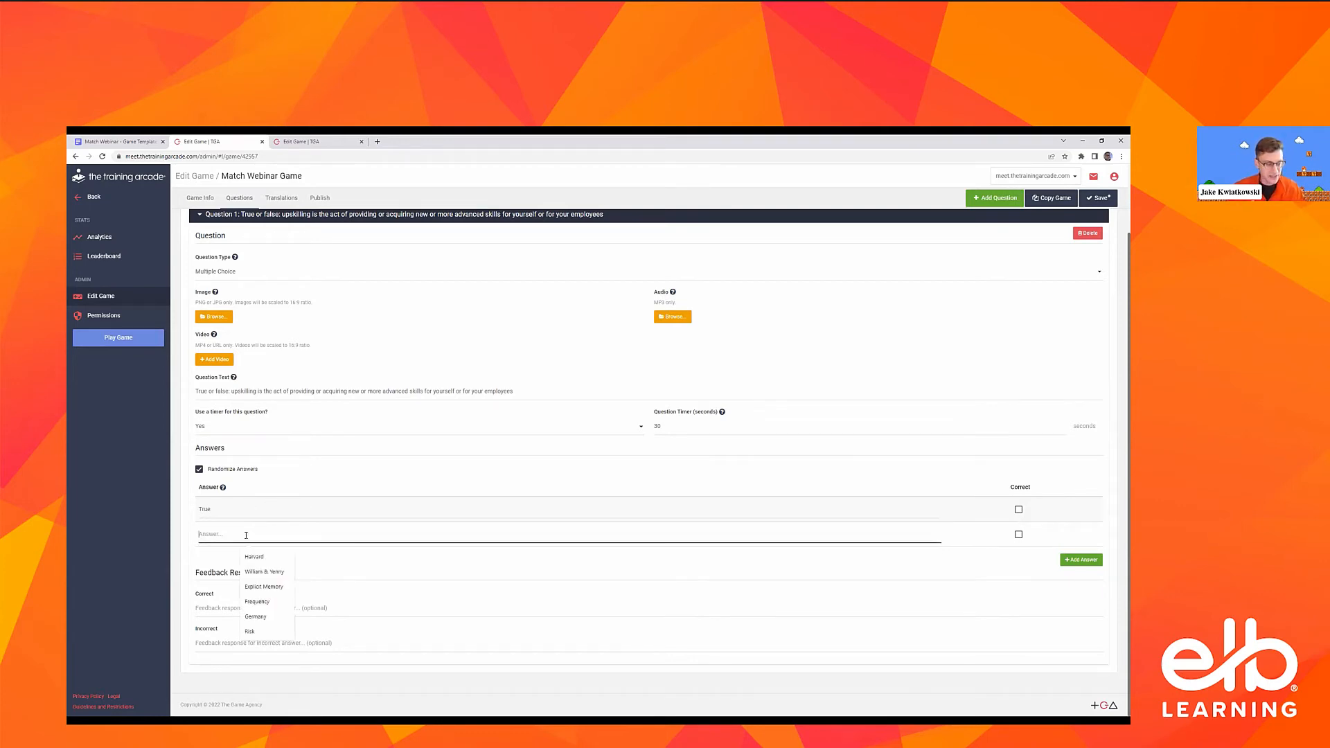
text(False)
click(351, 485)
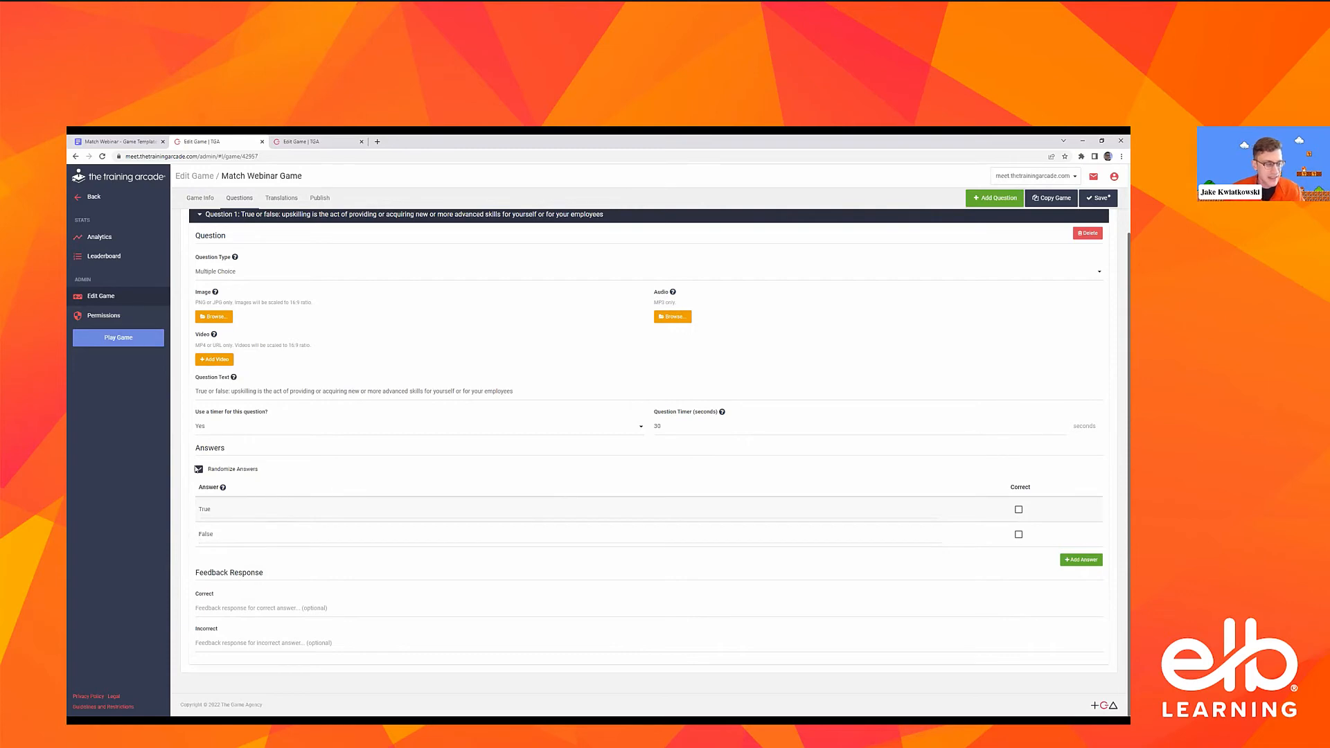
click(198, 469)
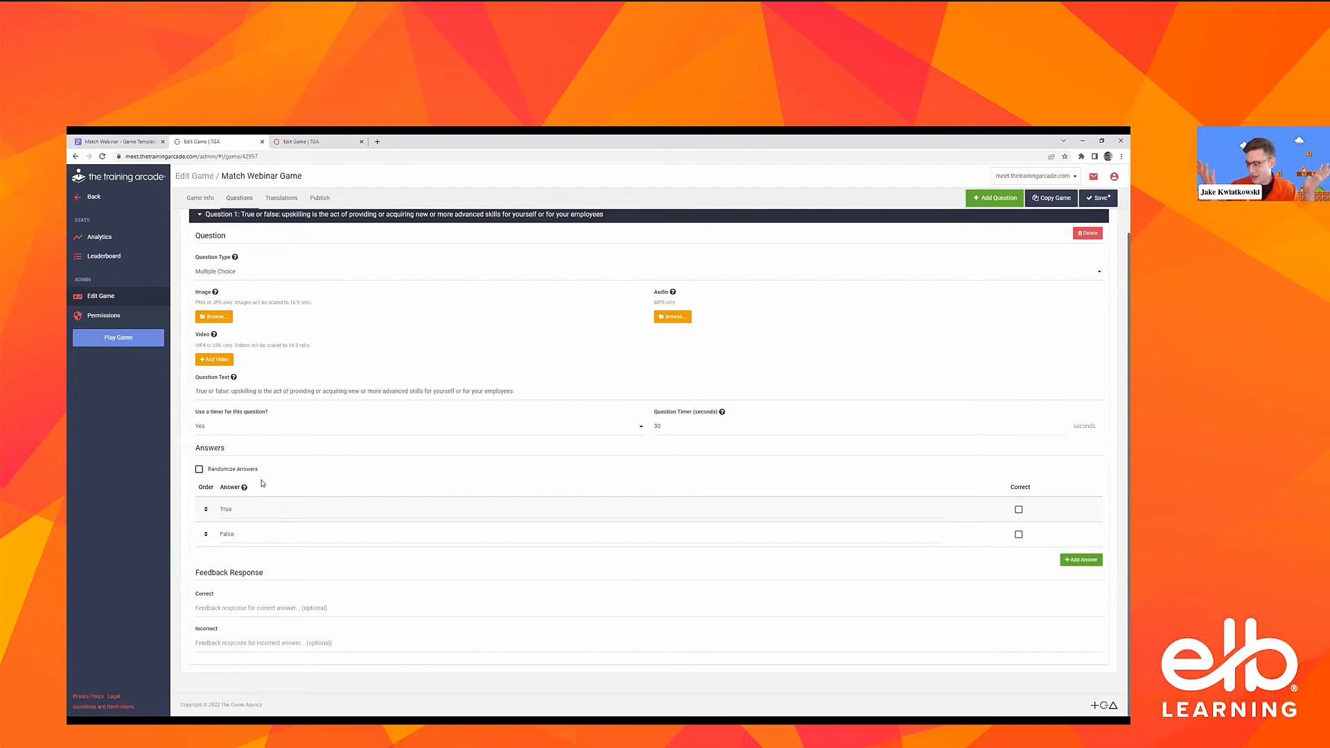
click(1019, 509)
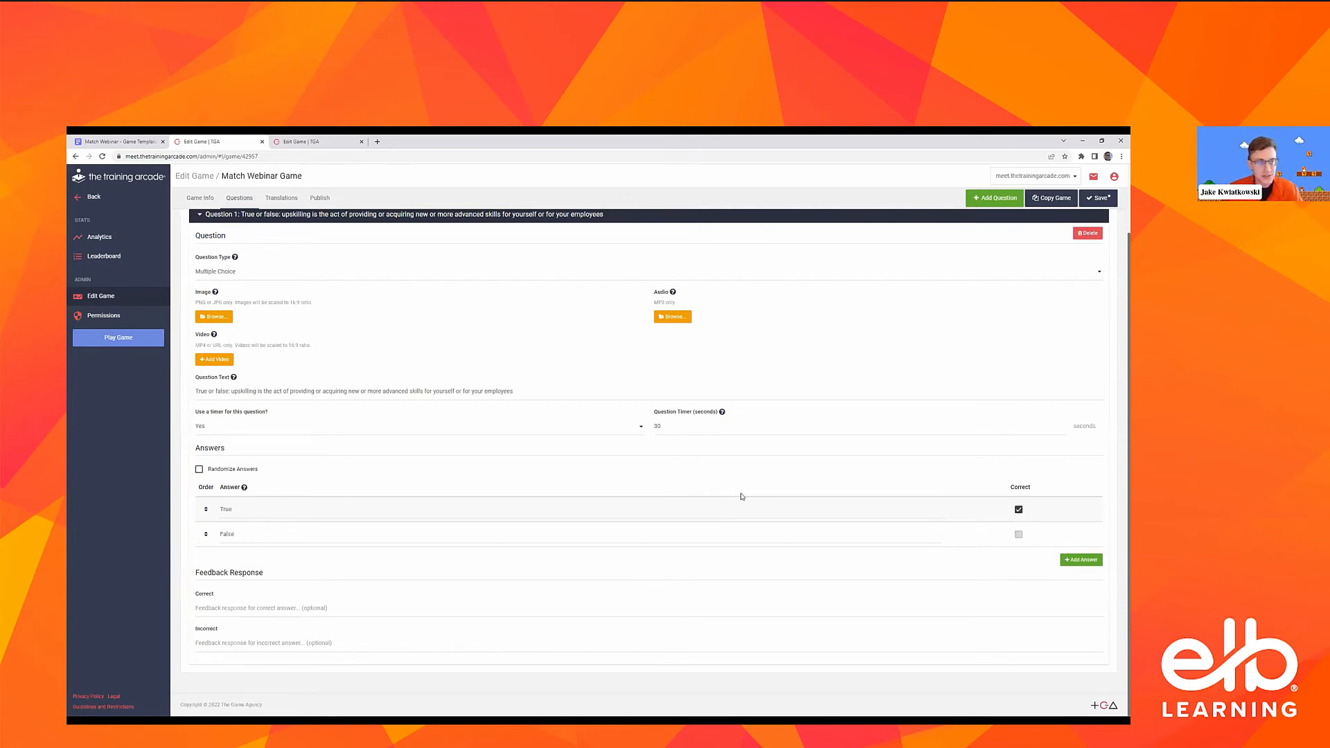
Copy the "Upskilling isn't just for the individual" feedback from the template document into Question 1's Correct and Incorrect feedback responses
click(118, 141)
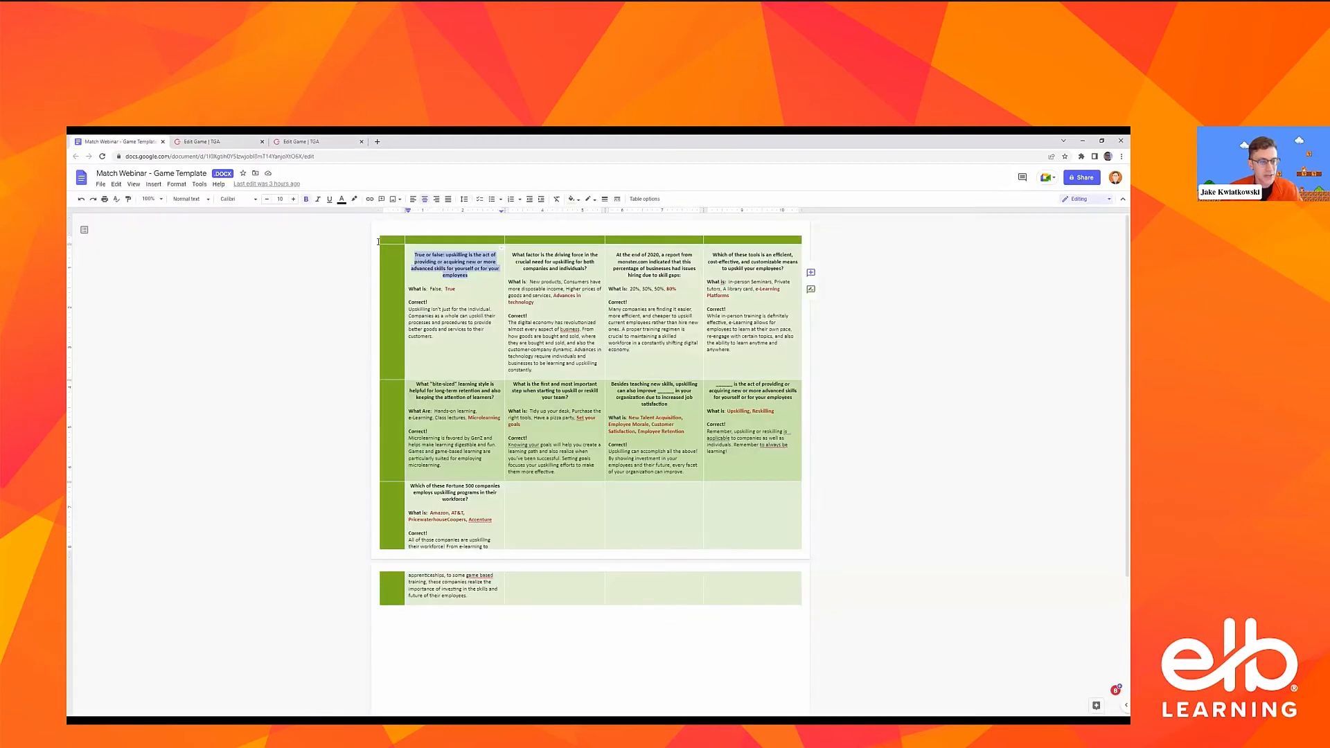
click(447, 291)
drag(410, 343, 408, 312)
key(ctrl+c)
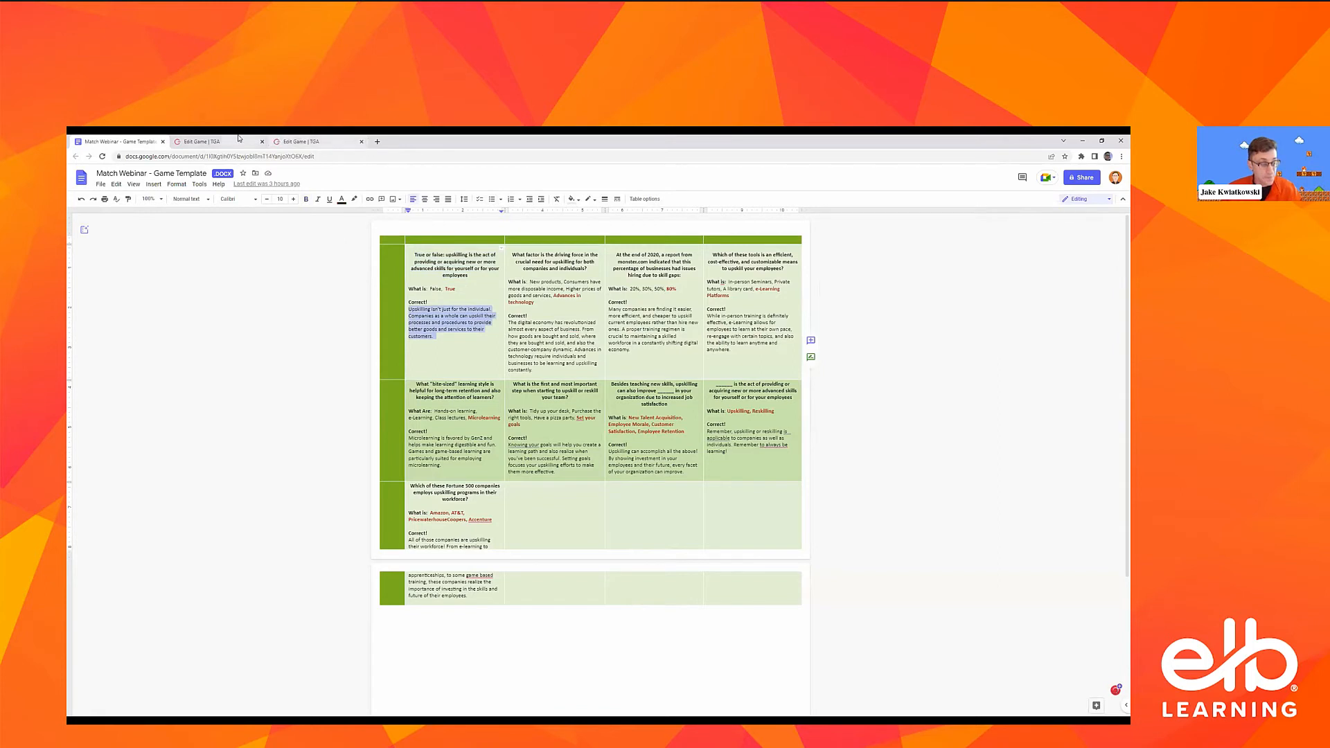
click(208, 142)
click(351, 601)
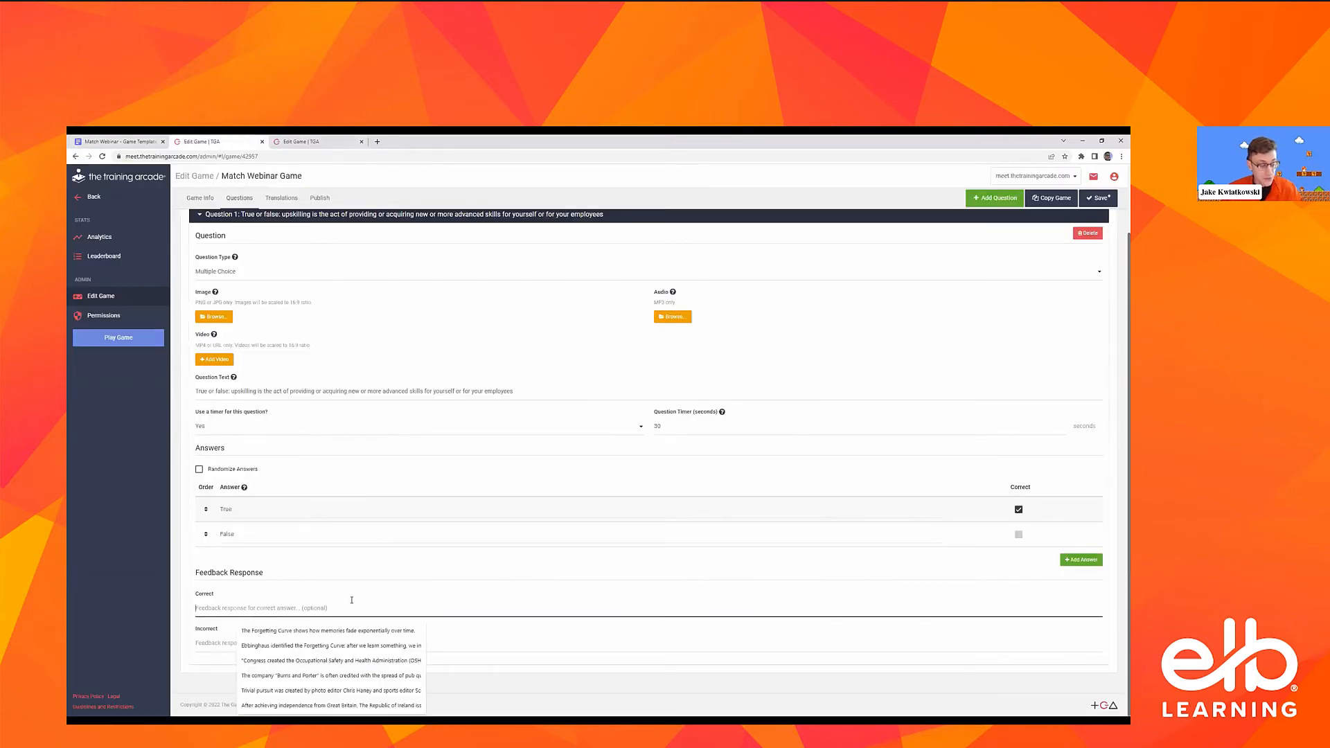
key(ctrl+v)
click(303, 638)
key(ctrl+v)
click(554, 571)
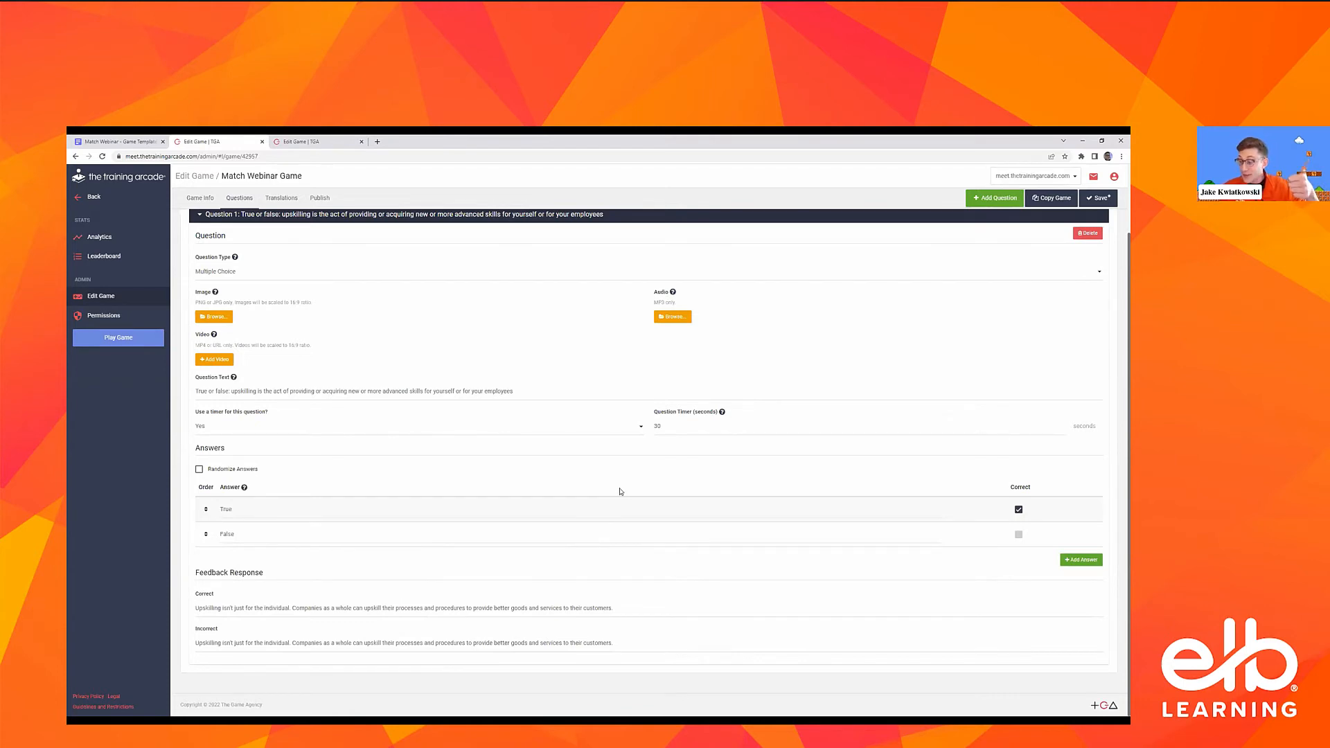
Replace Question 1's Incorrect feedback response with a copy of its Correct feedback response
click(353, 607)
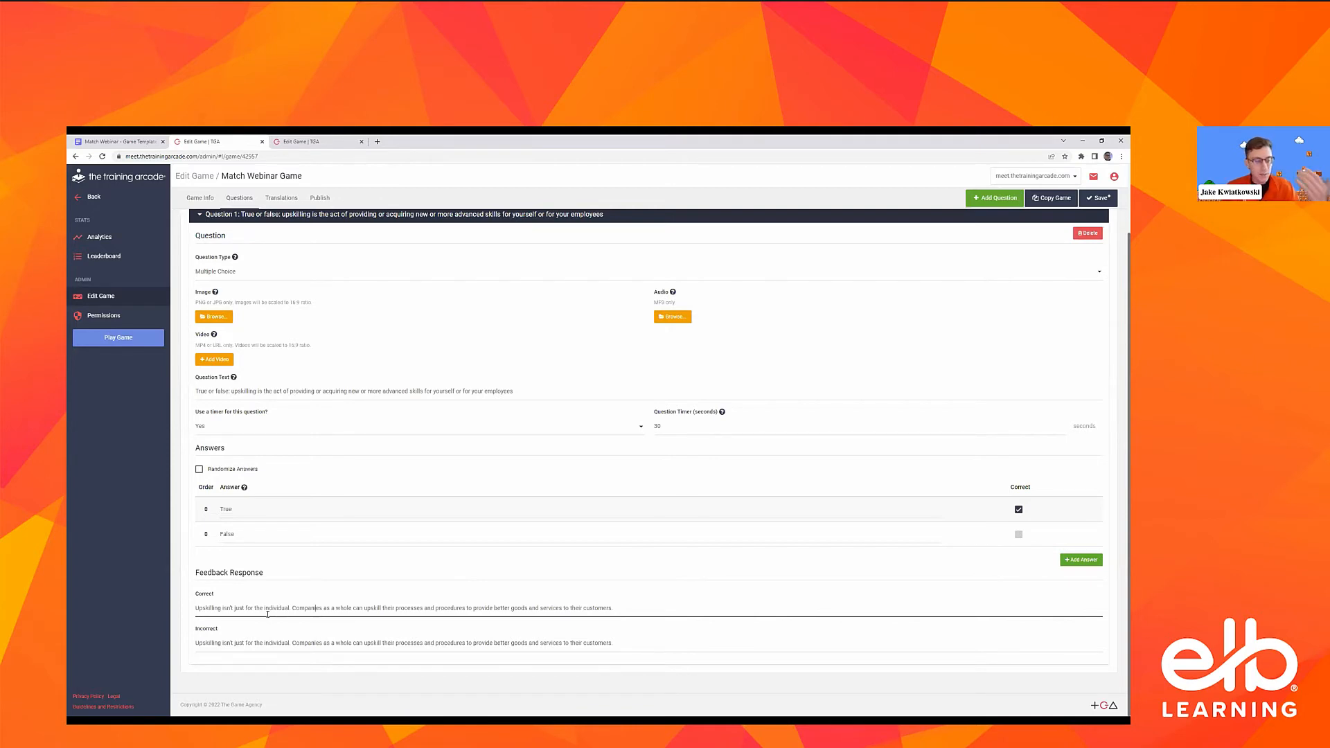
double_click(313, 608)
triple_click(292, 643)
key(ctrl+c)
key(BackSpace)
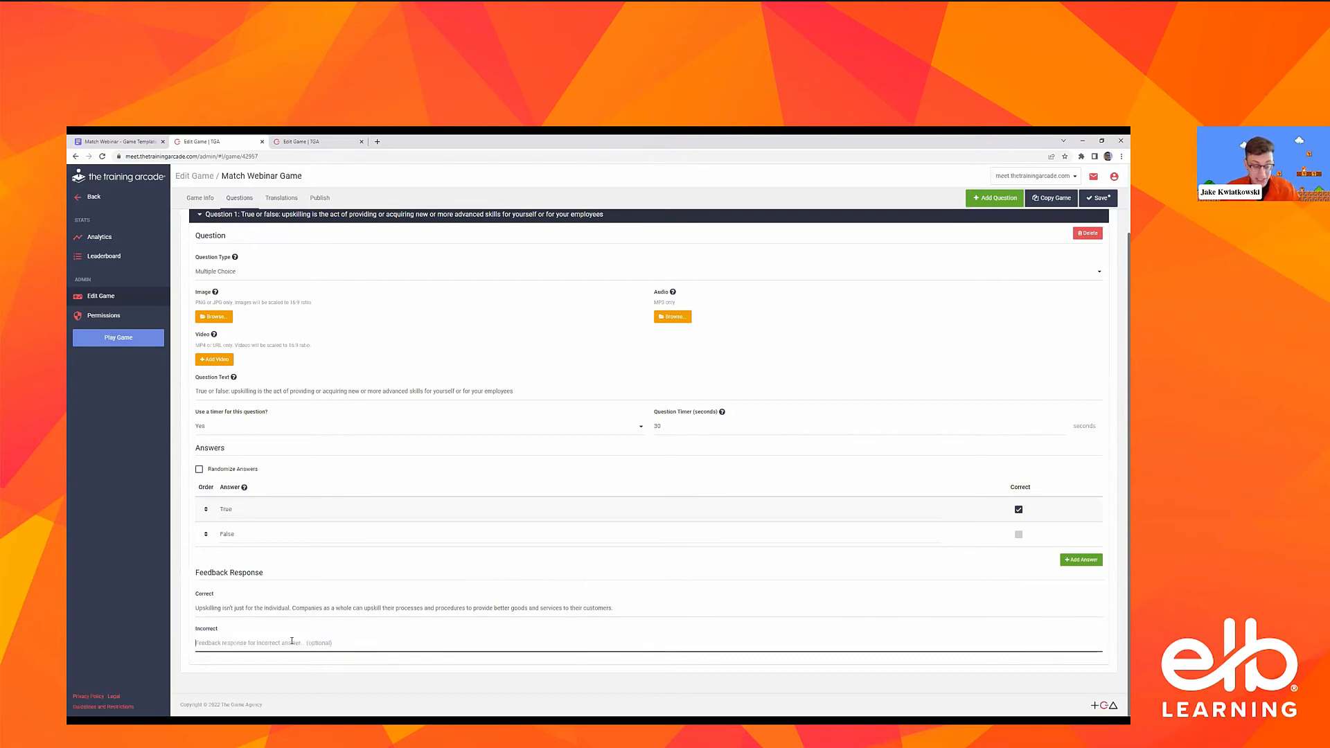
key(ctrl+v)
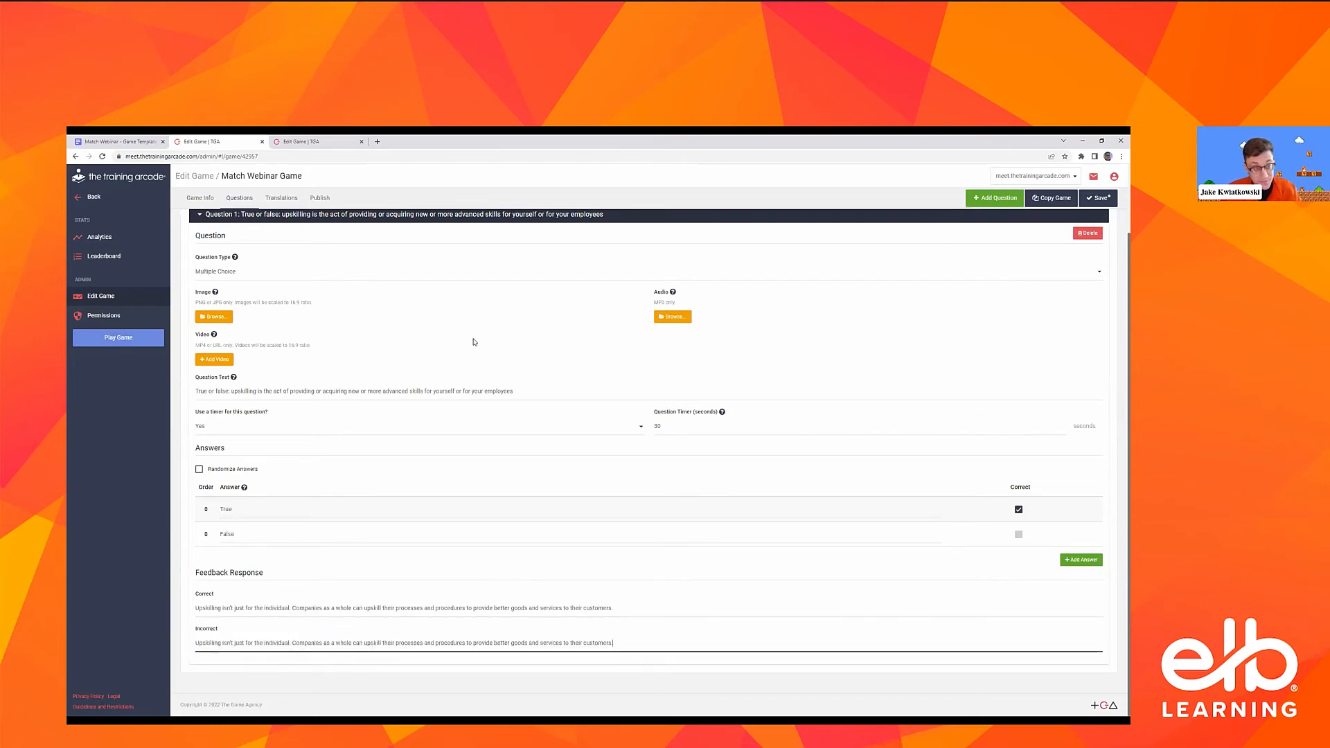
Collapse Question 1 and save the game
scroll(475, 341, up, 2)
click(574, 293)
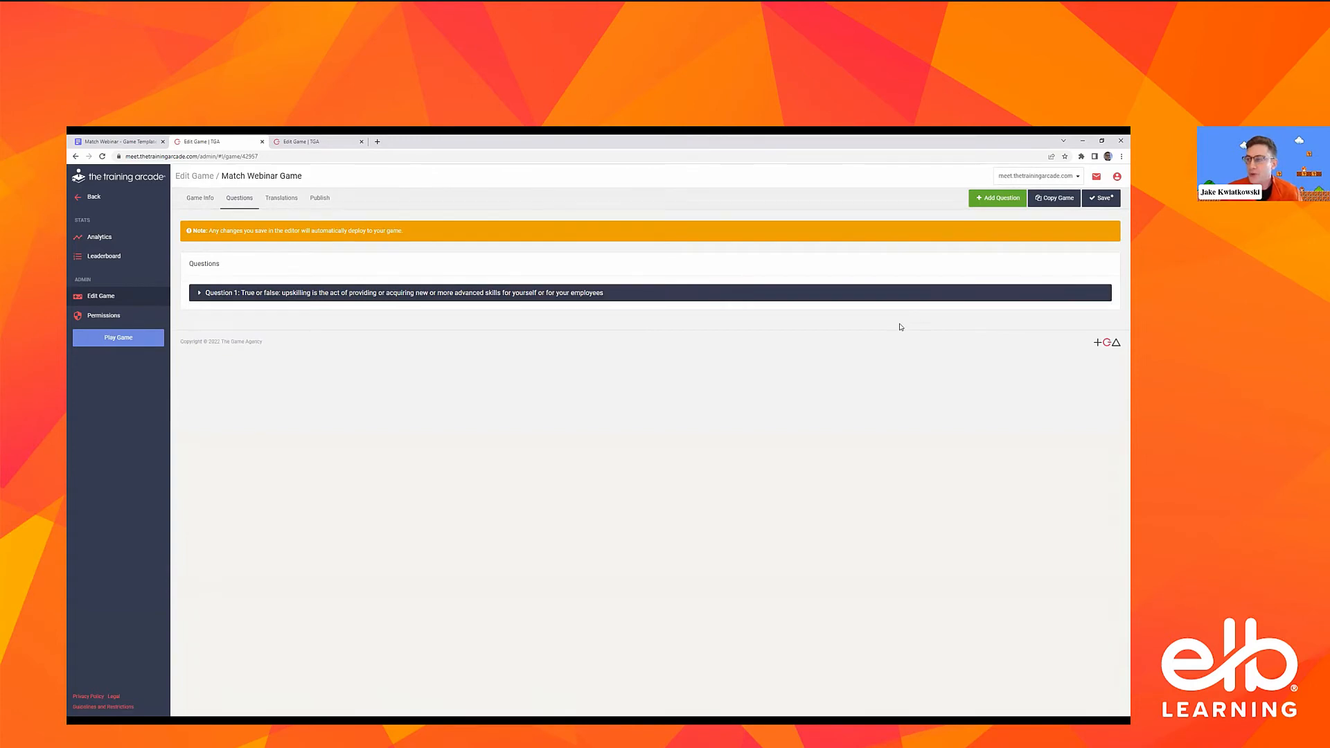
click(1102, 199)
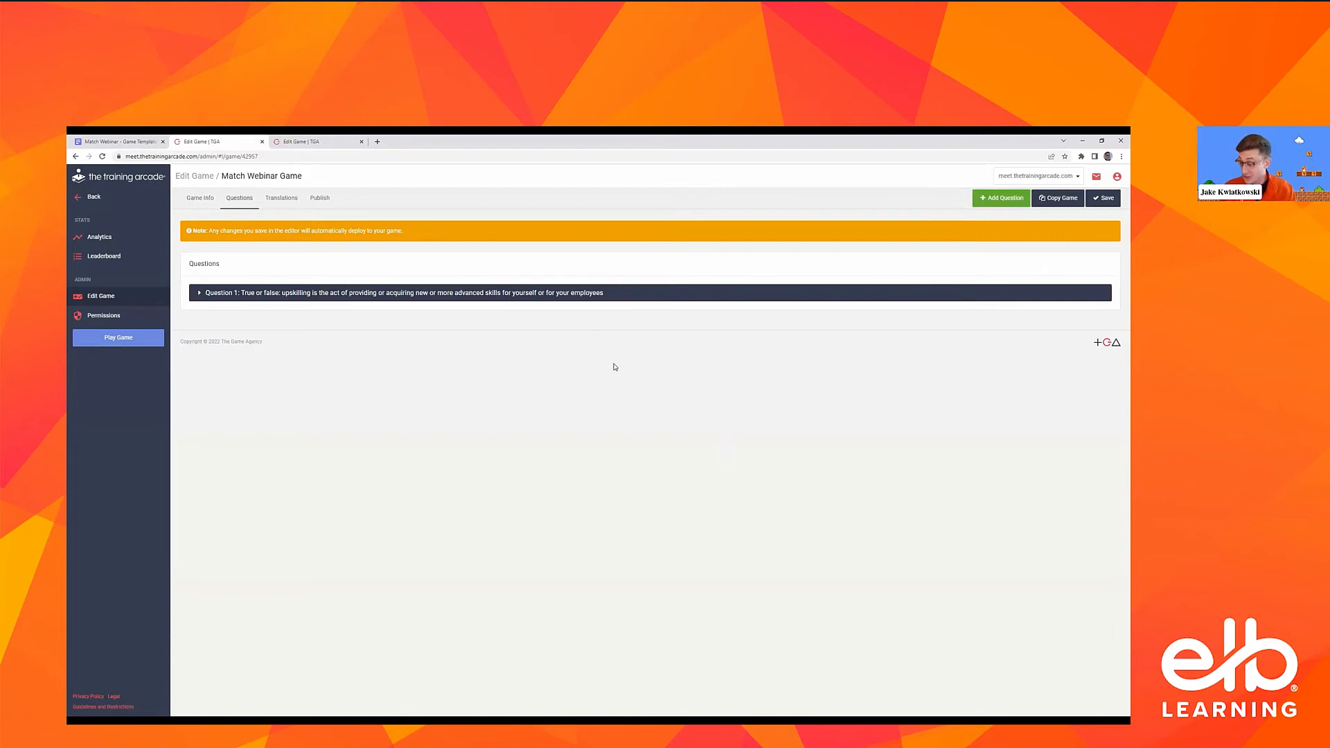
Add a second question of the type Multiple Select and copy in the template's question "Besides teaching new skills, upskilling can also improve ______"
click(999, 201)
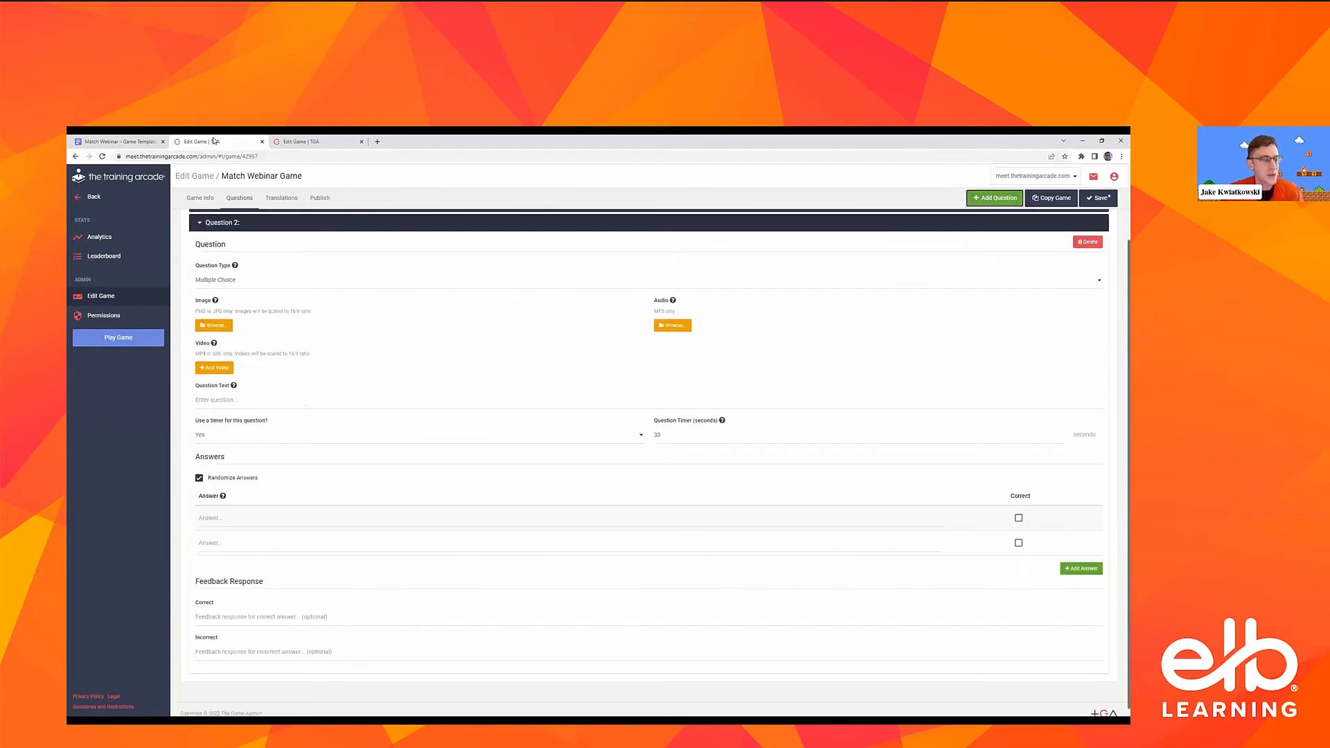
click(124, 142)
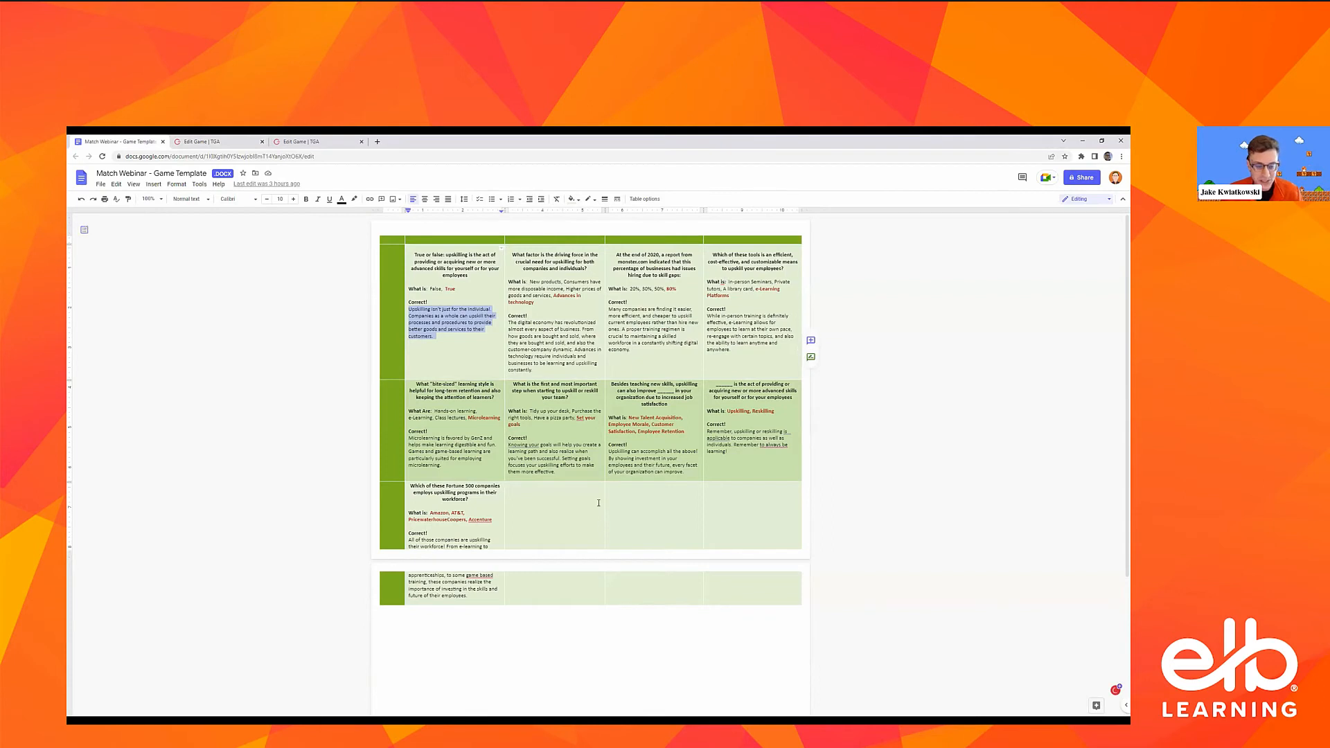
click(668, 406)
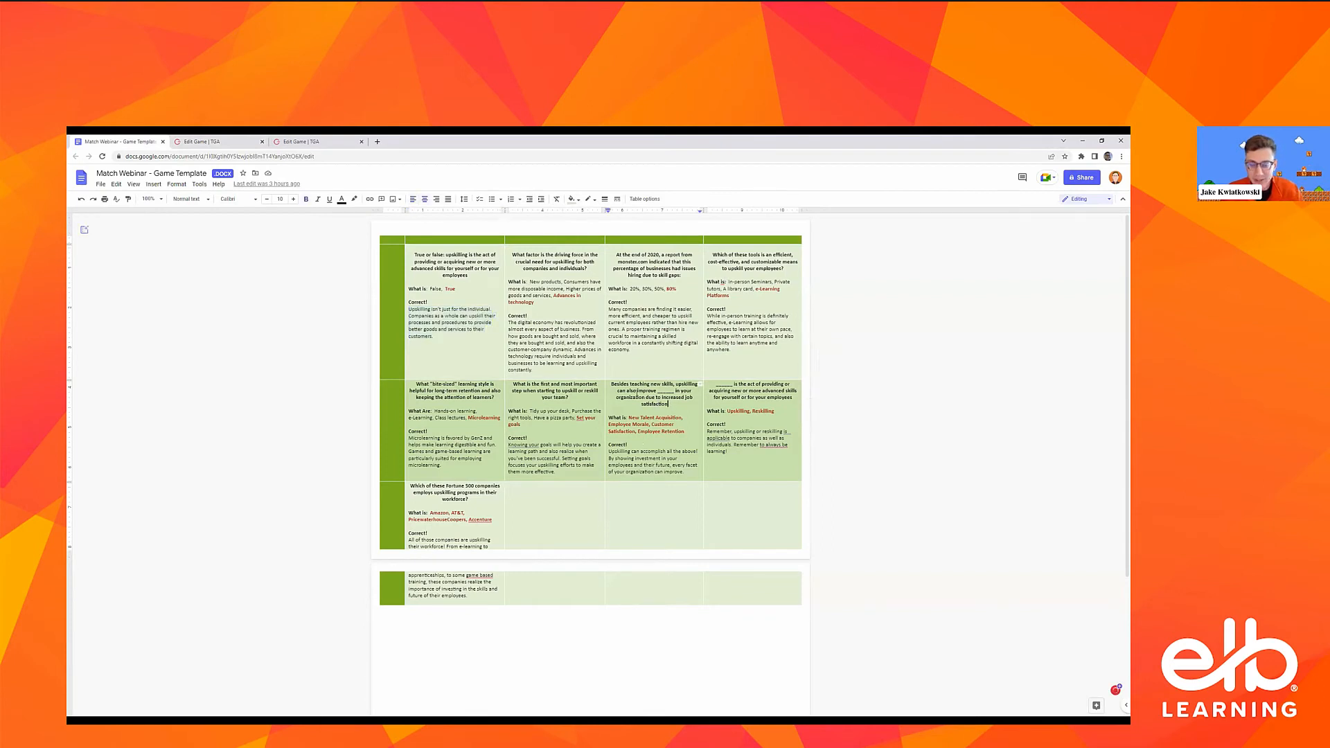
drag(673, 404, 609, 382)
key(ctrl+c)
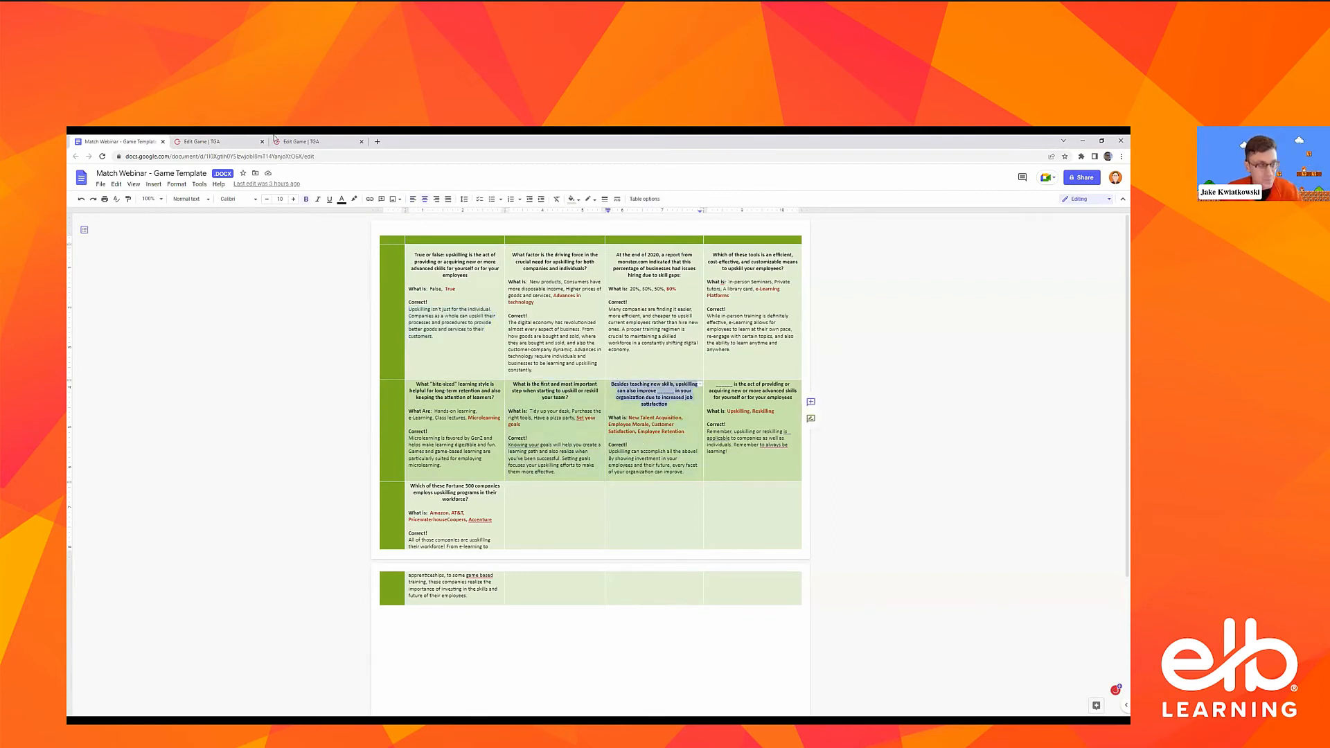
click(228, 141)
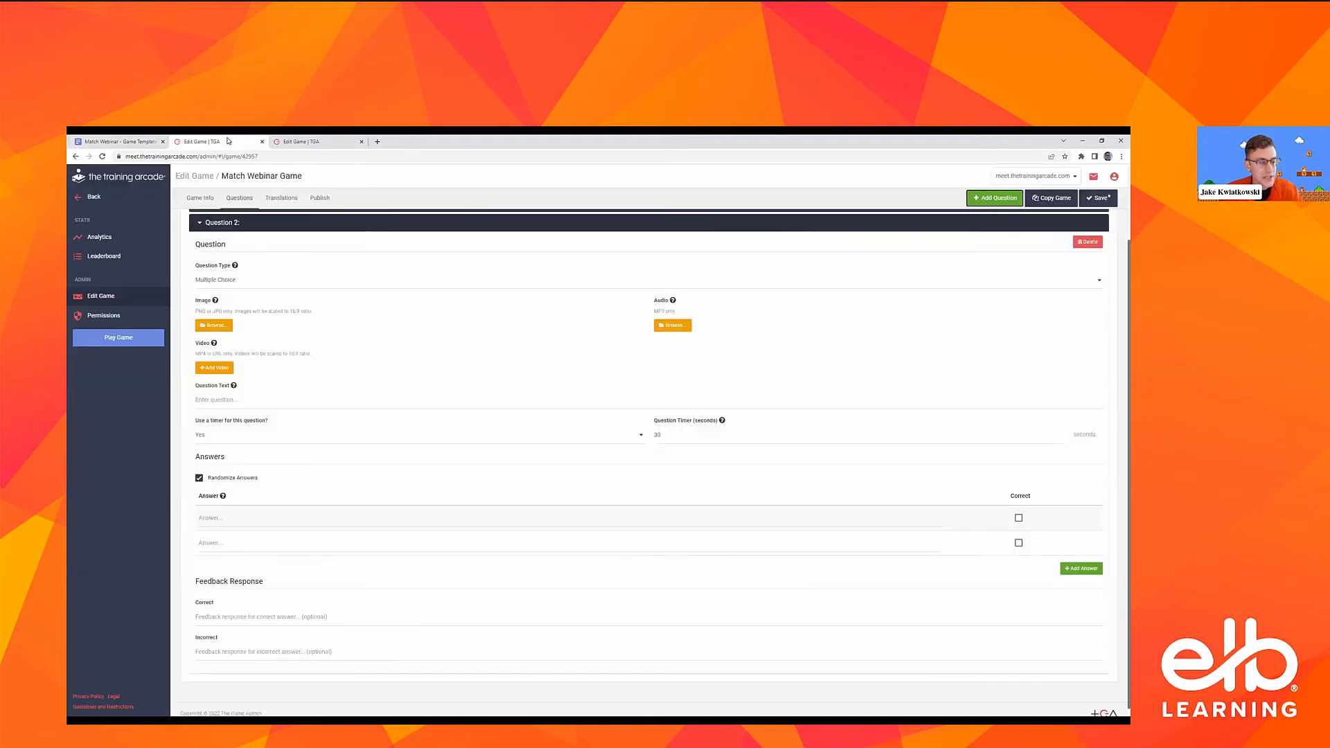
click(252, 286)
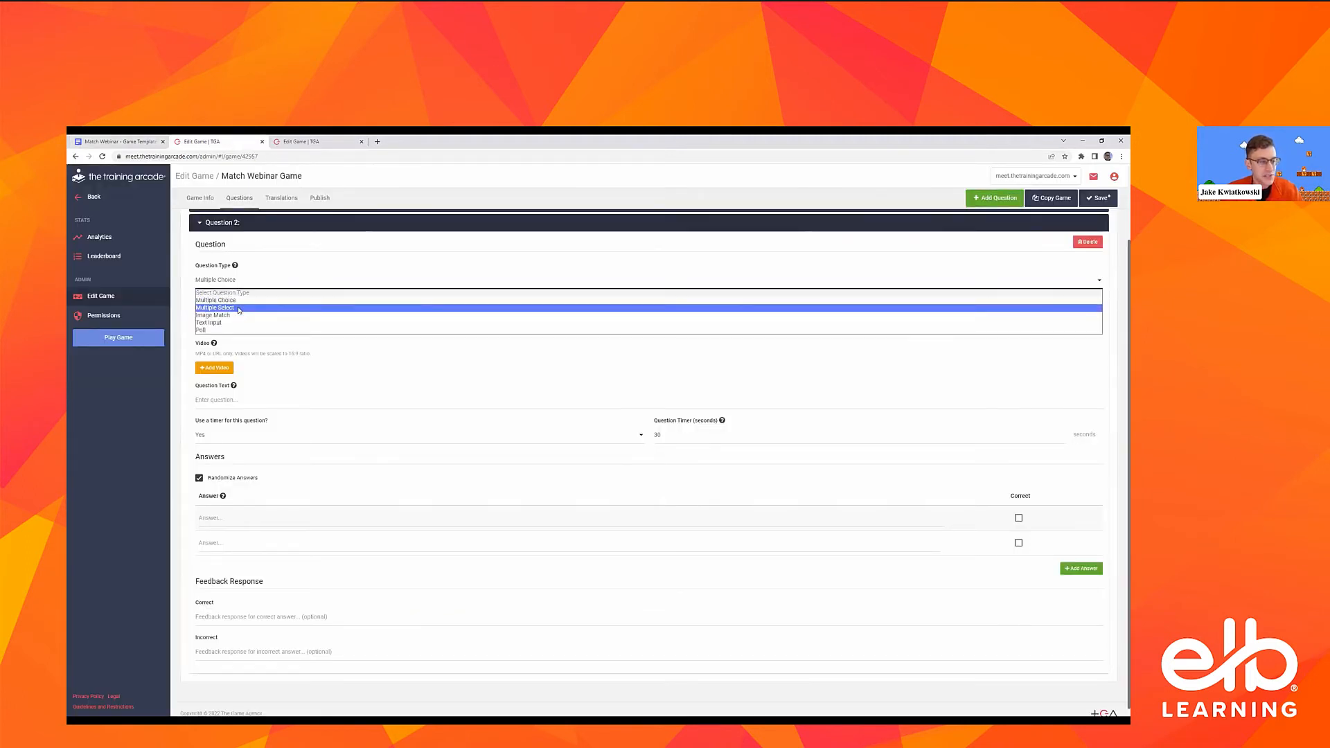
click(239, 310)
click(229, 396)
key(ctrl+v)
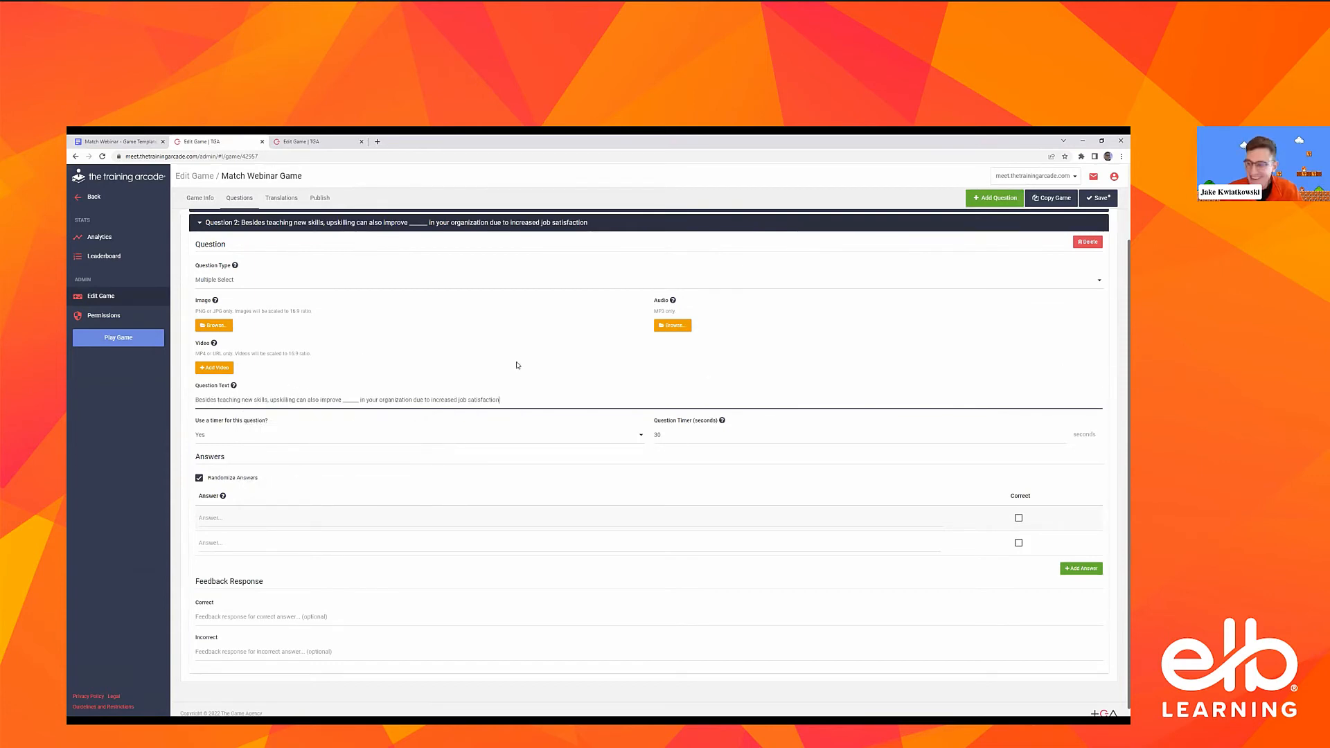
Extend Question 2 to four answer rows, removing the surplus fifth row
scroll(837, 521, down, 1)
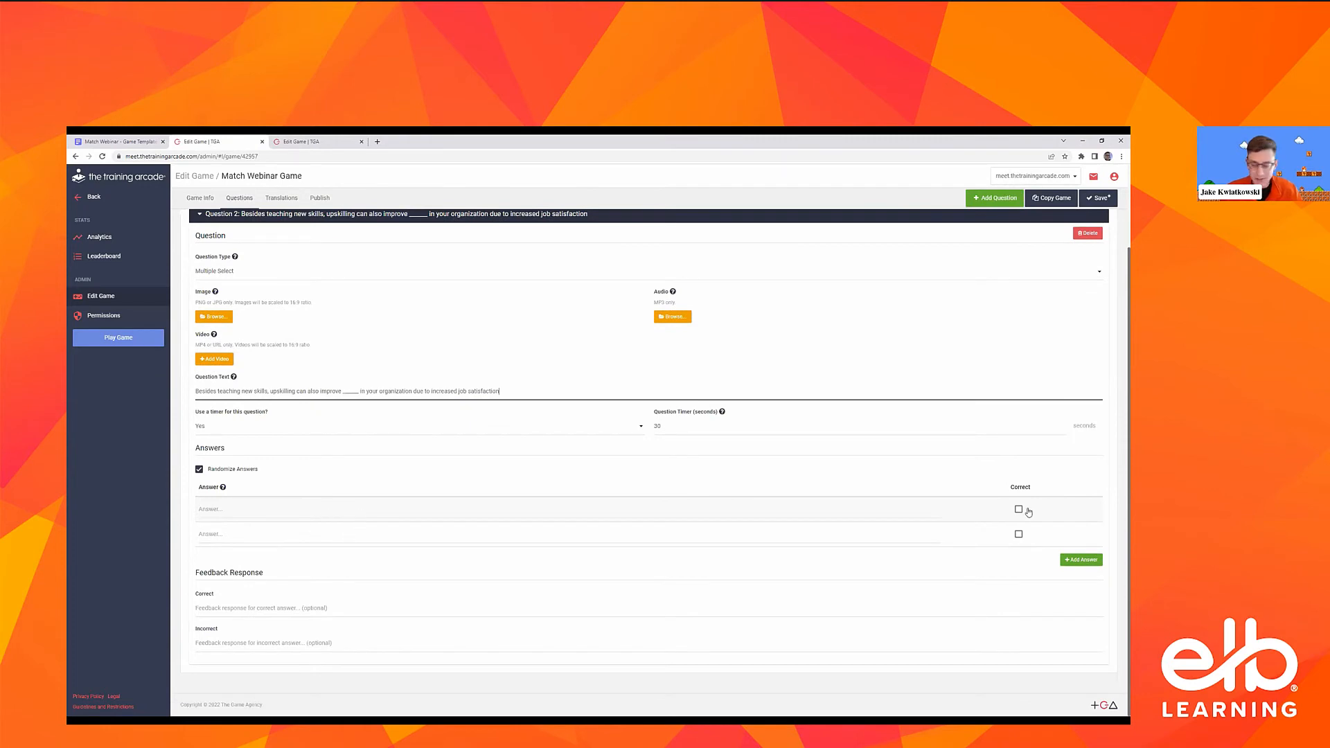
click(1076, 566)
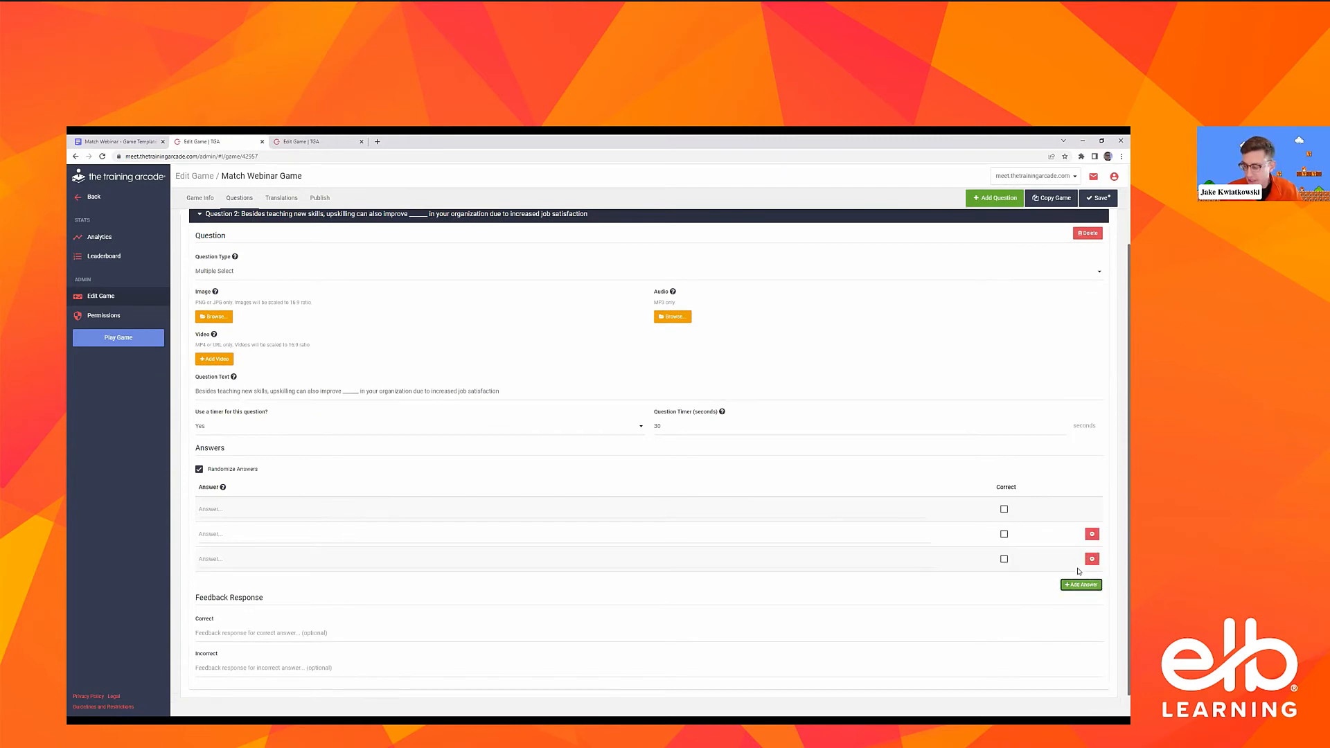
click(1075, 585)
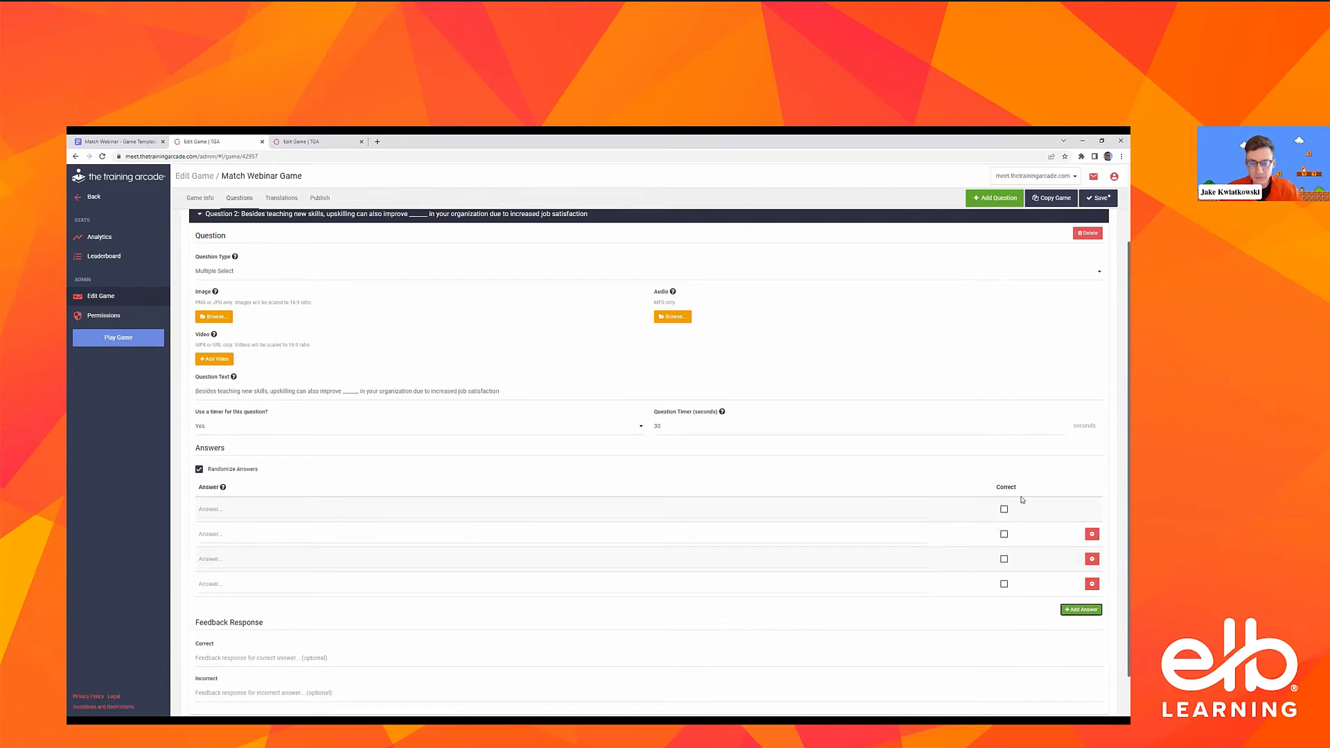
click(1080, 610)
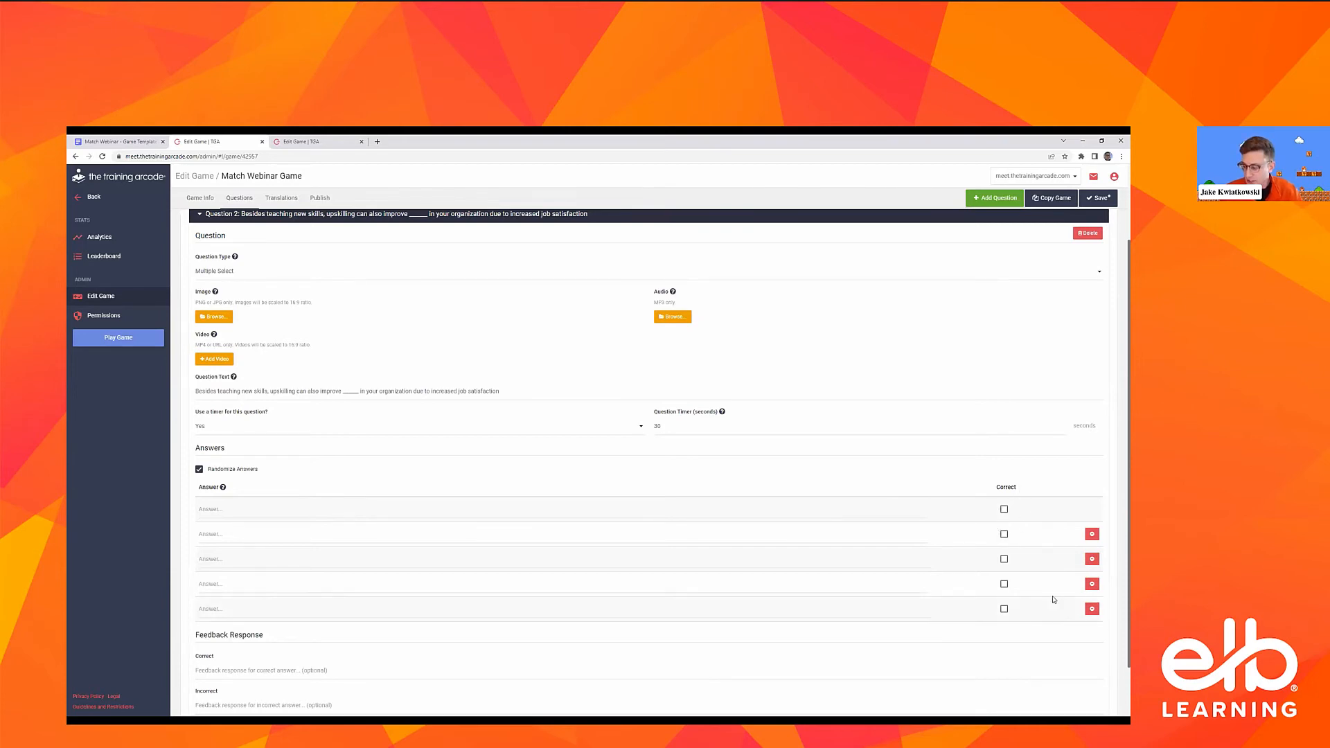
click(1093, 609)
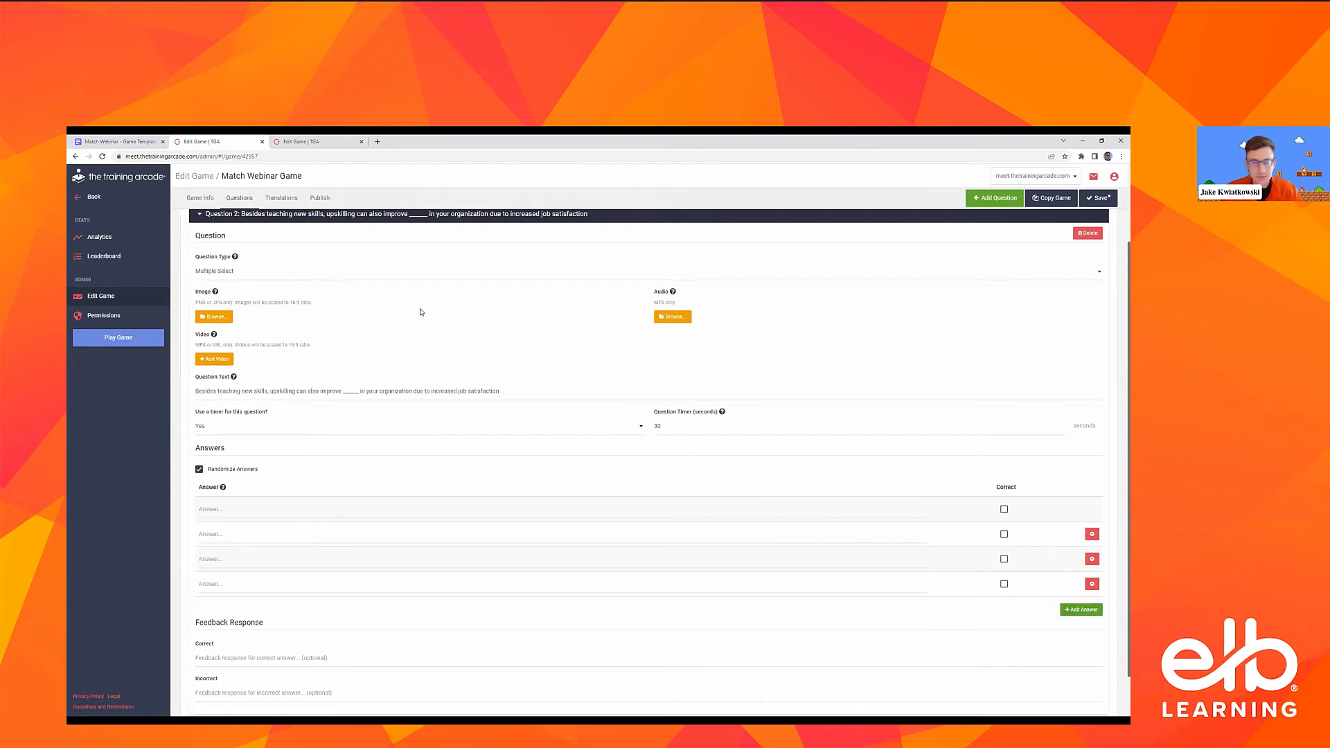
Copy the template's answer list for the "Besides teaching new skills" question into Question 2's first answer row
key(ctrl+shift+Tab)
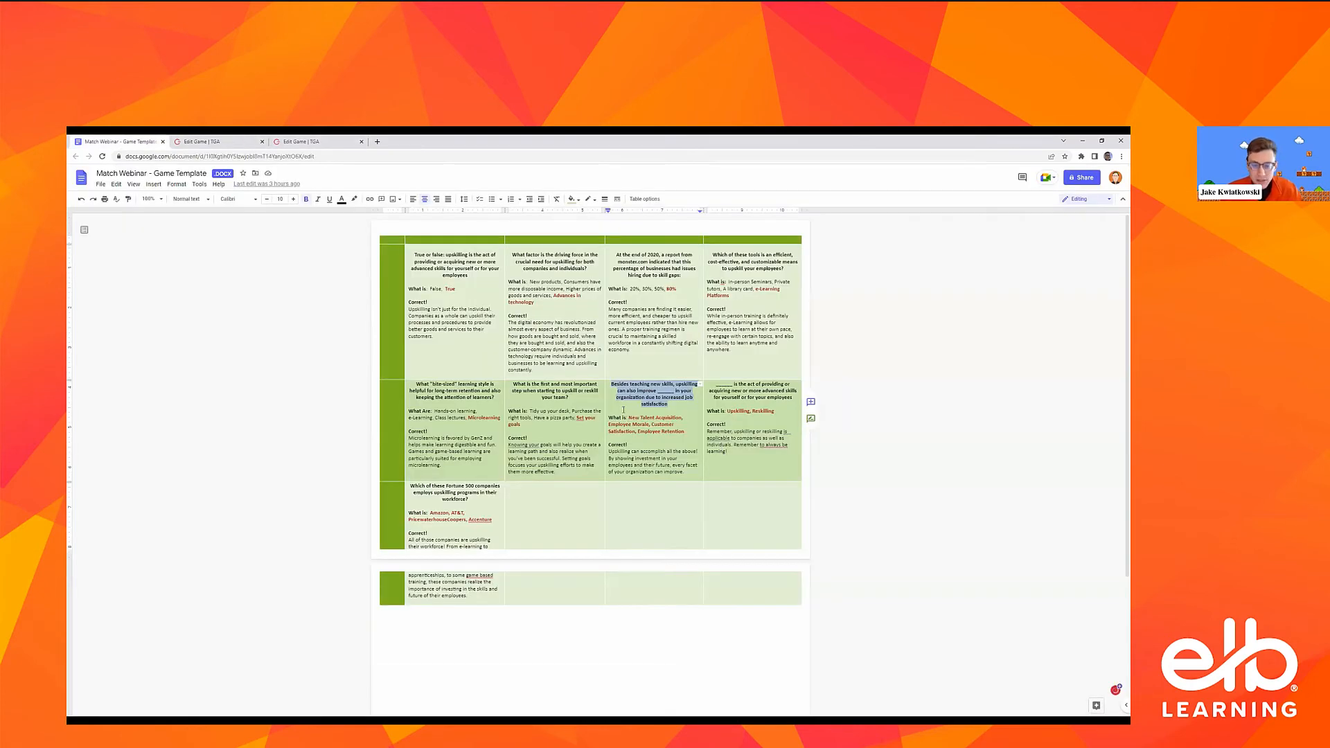
drag(630, 418, 692, 426)
key(ctrl+c)
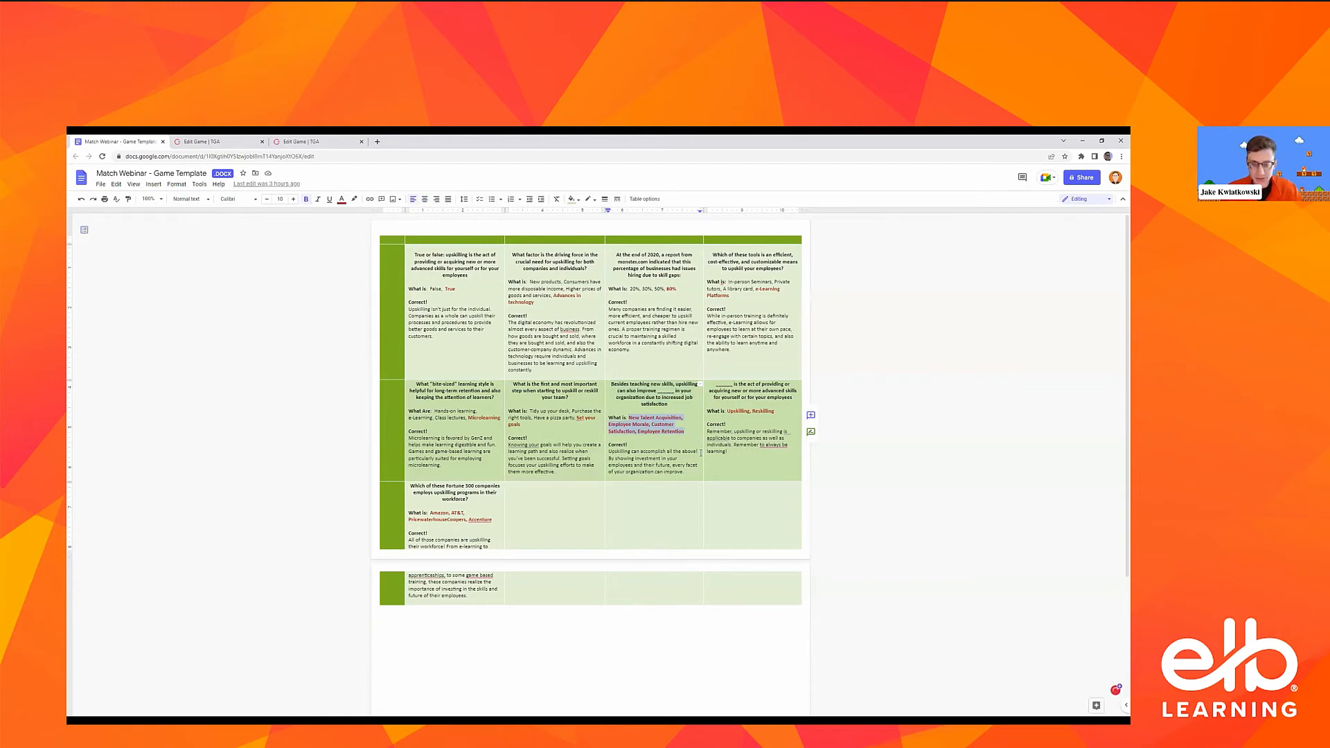
click(180, 139)
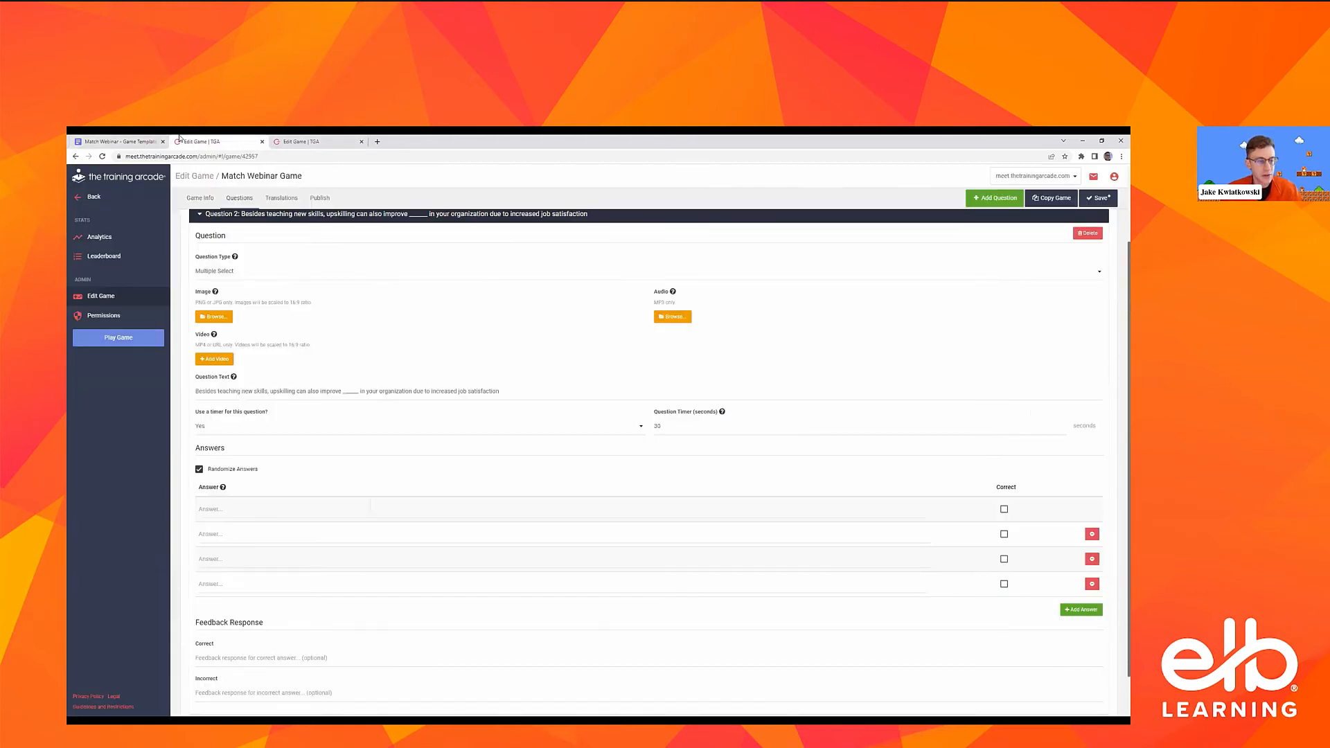
click(305, 510)
key(ctrl+v)
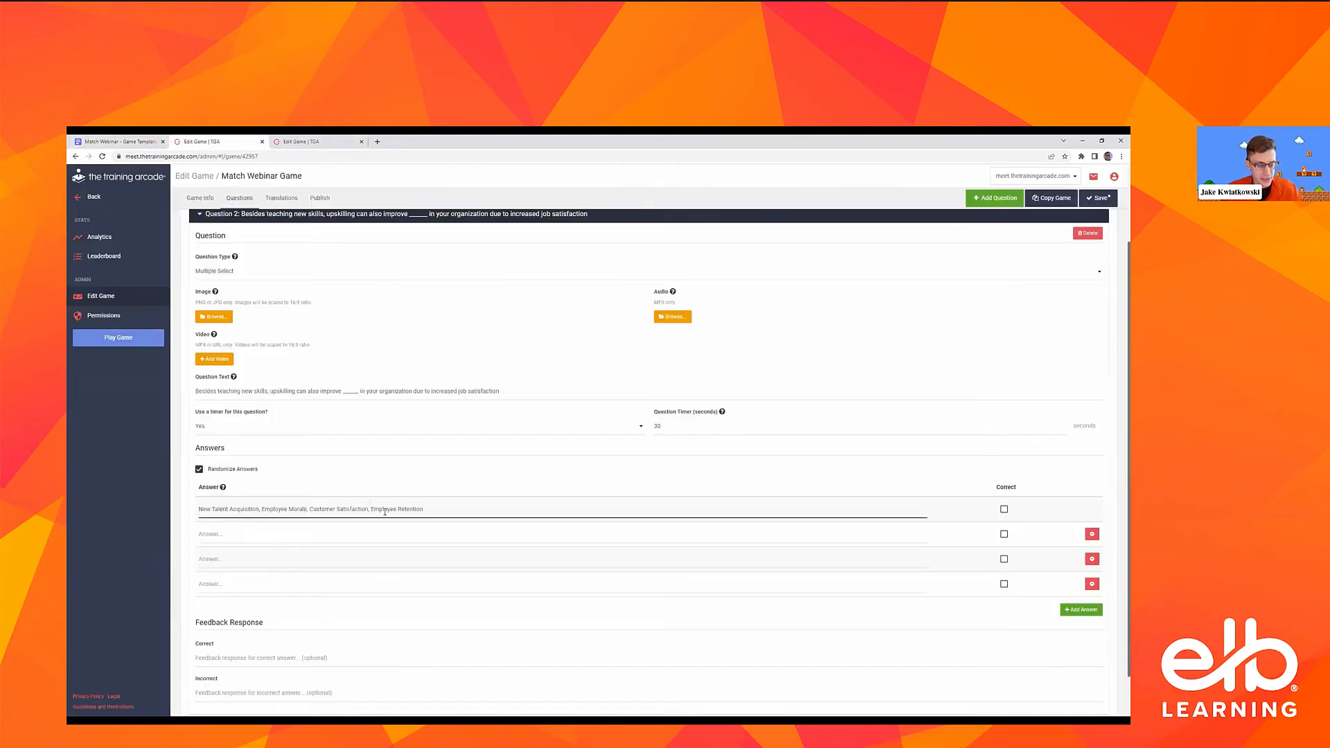
Split Question 2's answer list into one answer per row: New Talent Acquisition, Employee Morale, Customer Satisfaction, Employee Retention, without the commas
drag(439, 510, 369, 508)
key(ctrl+x)
click(377, 585)
key(ctrl+v)
key(ctrl+x)
click(308, 561)
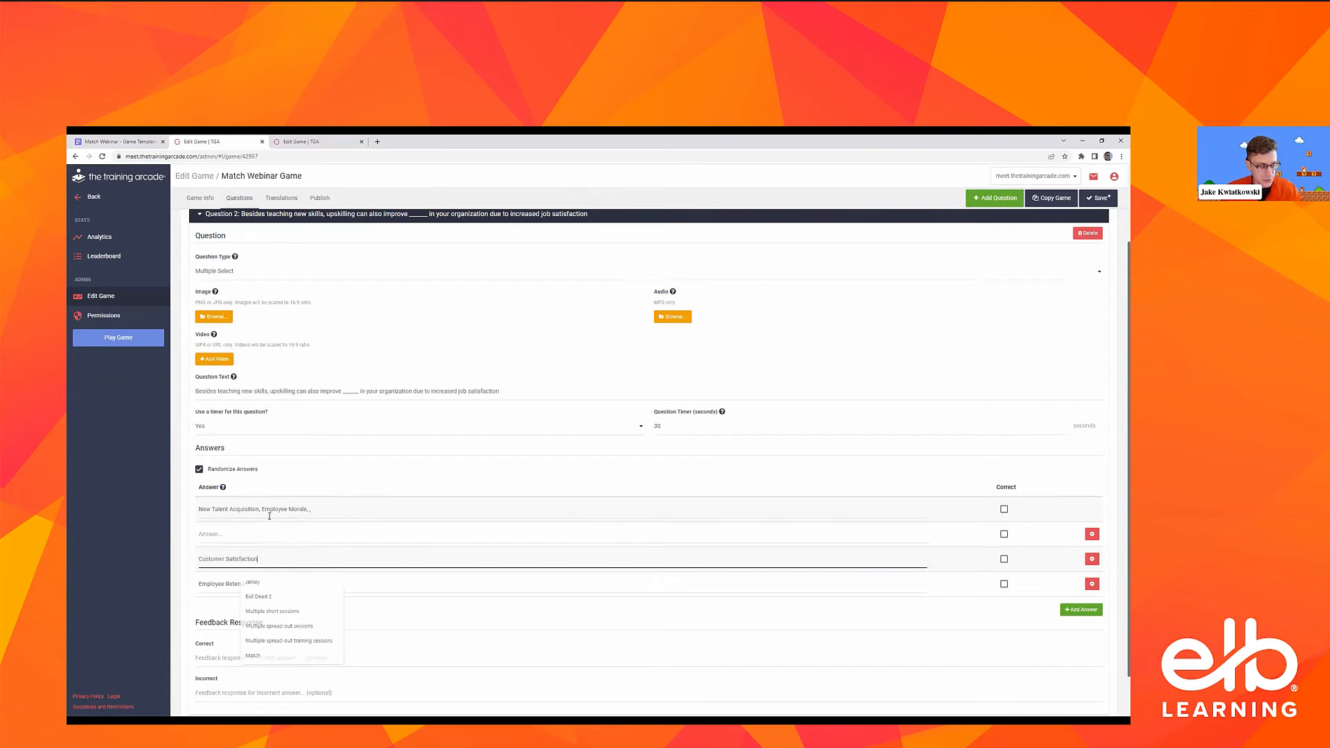
key(ctrl+v)
drag(261, 509, 309, 507)
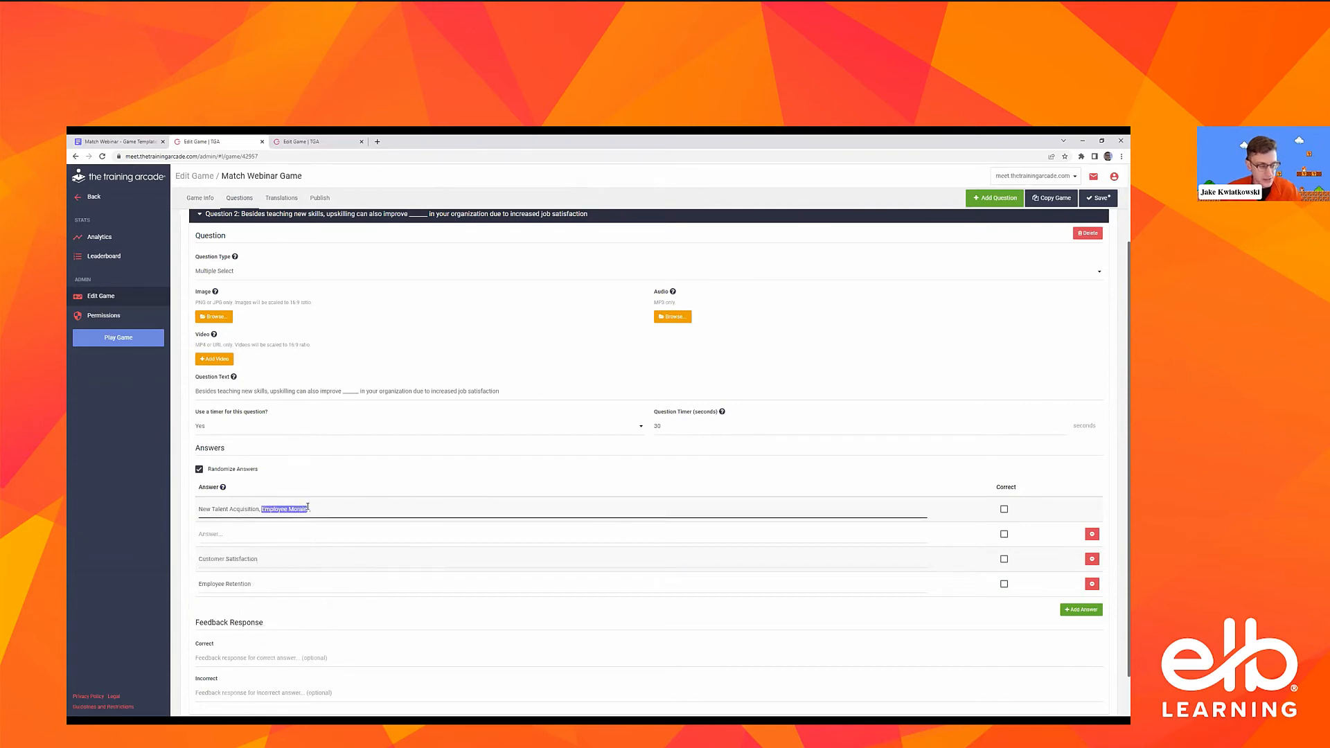
key(ctrl+x)
click(260, 532)
key(ctrl+v)
click(278, 509)
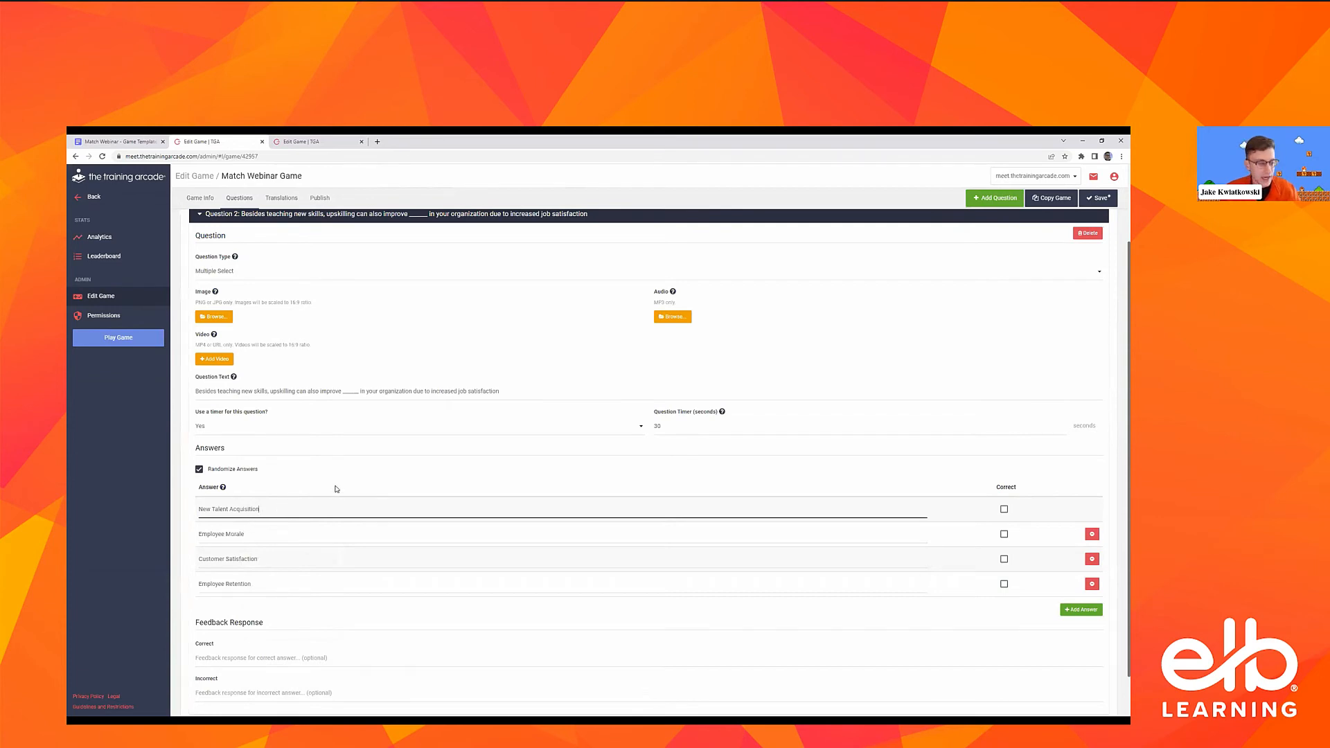
Check the template's answers and mark all four answers of Question 2 as correct
click(131, 139)
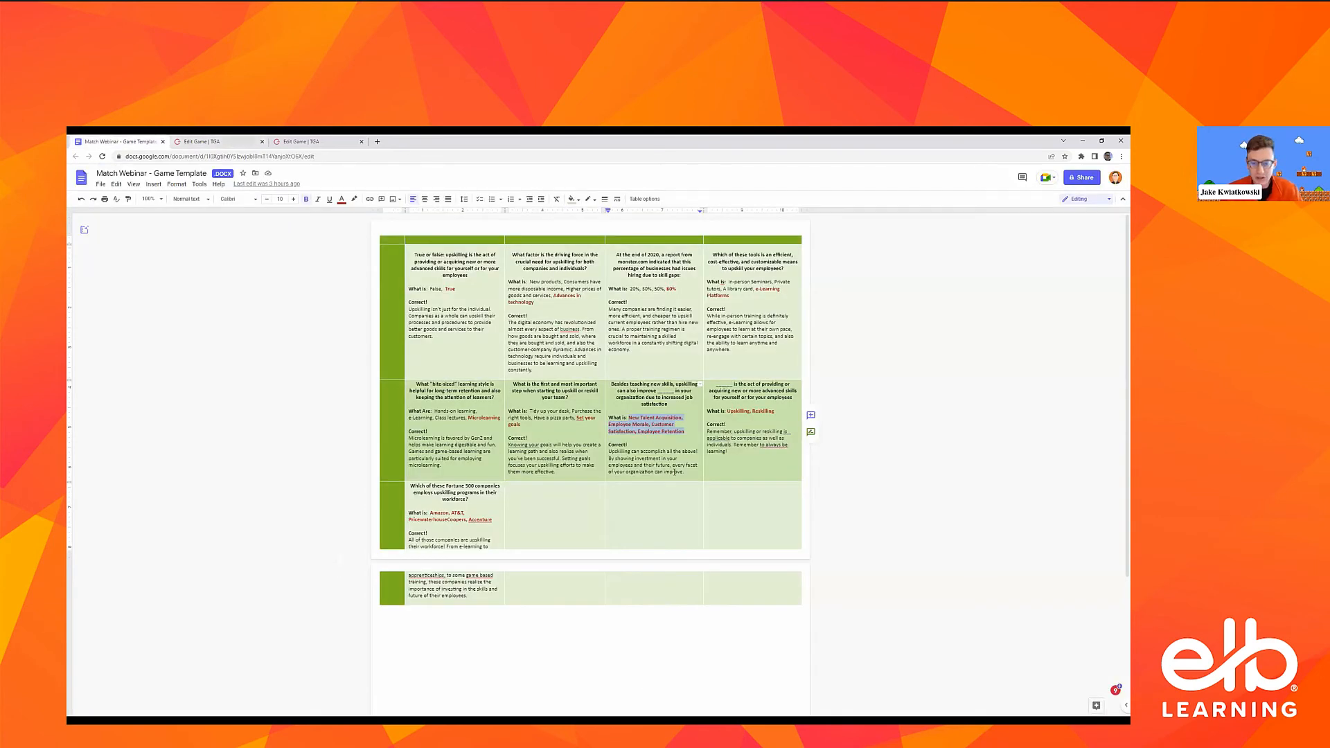
click(229, 141)
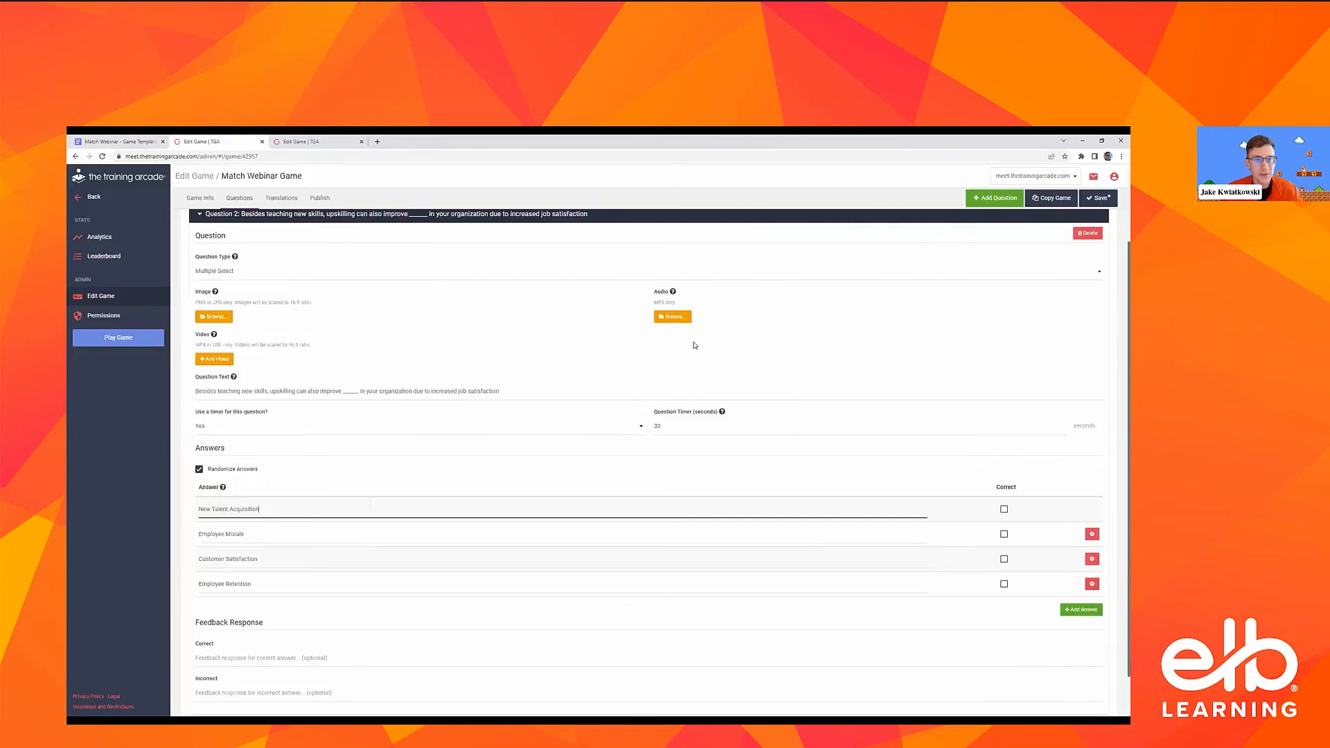
click(1004, 509)
click(1004, 534)
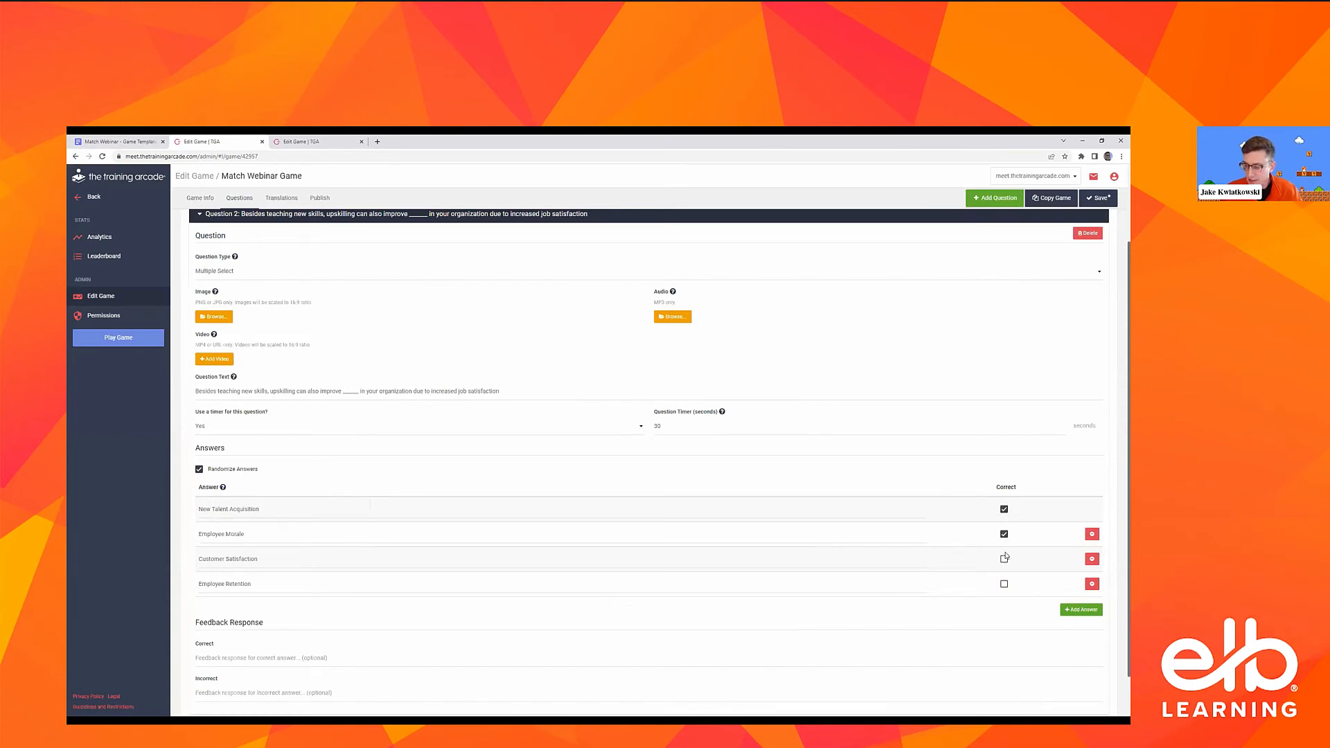
click(1004, 559)
click(1004, 584)
Copy the template's feedback "Upskilling can accomplish all the above!..." into Question 2's Correct and Incorrect feedback responses and save the game
scroll(724, 464, down, 2)
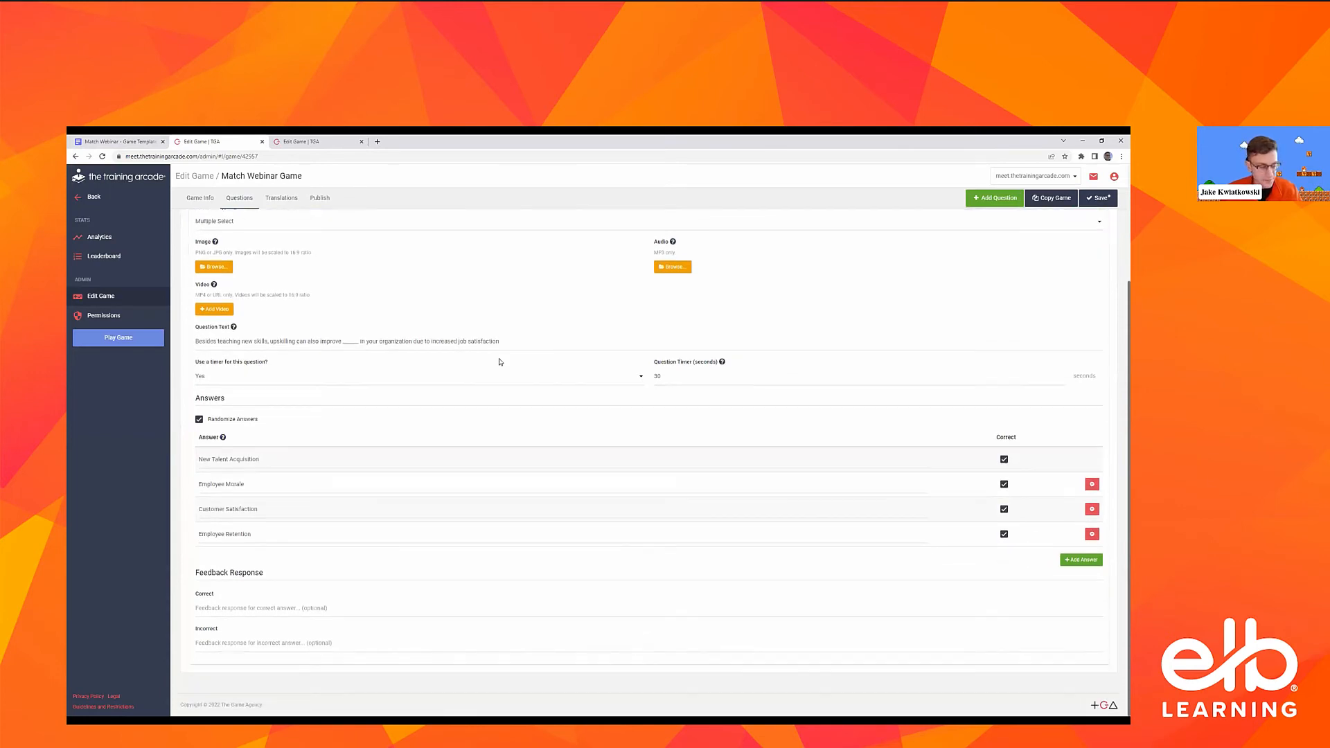
click(92, 139)
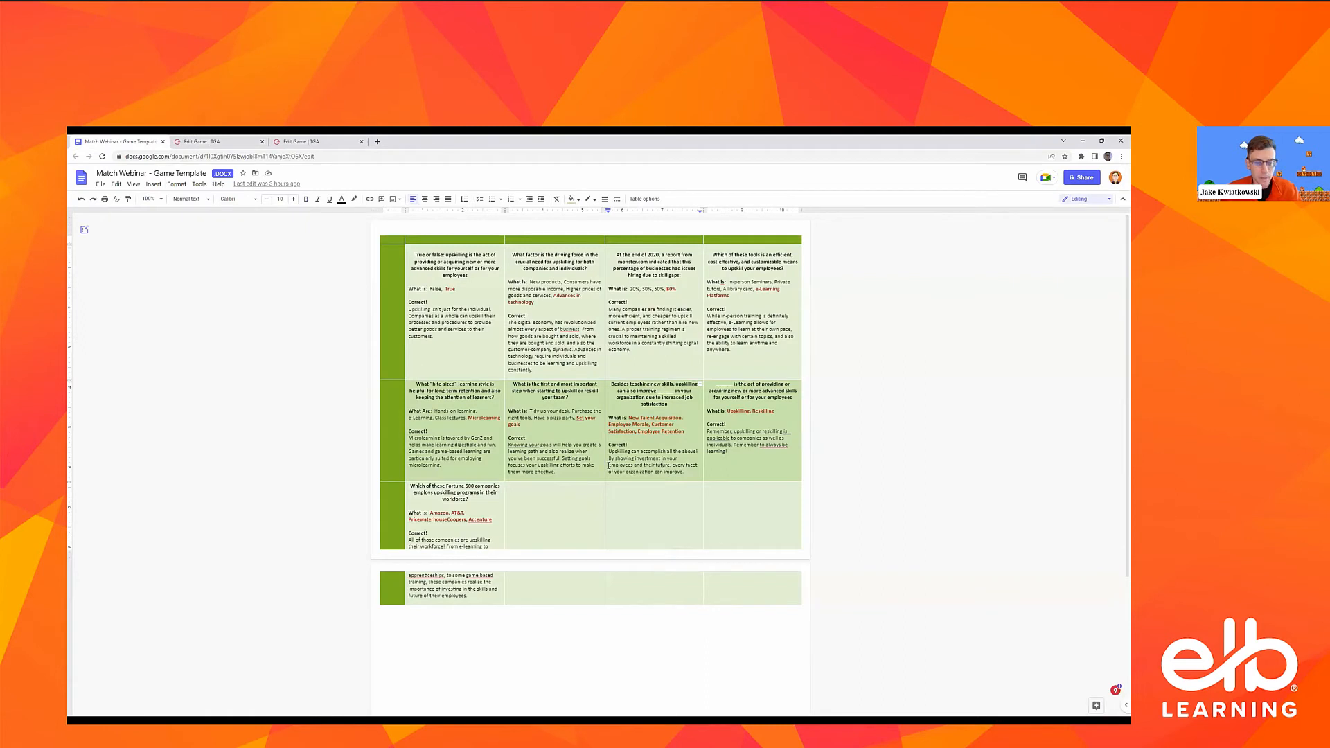
triple_click(663, 459)
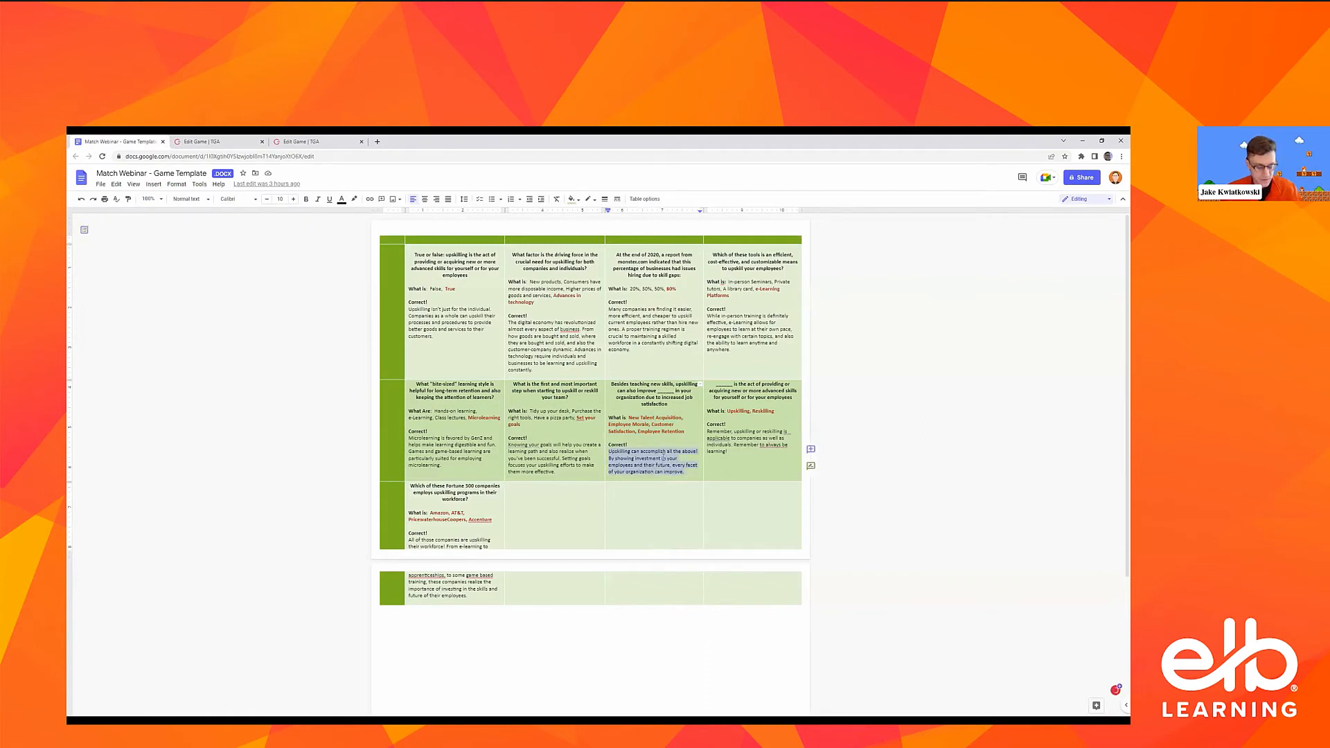
click(217, 139)
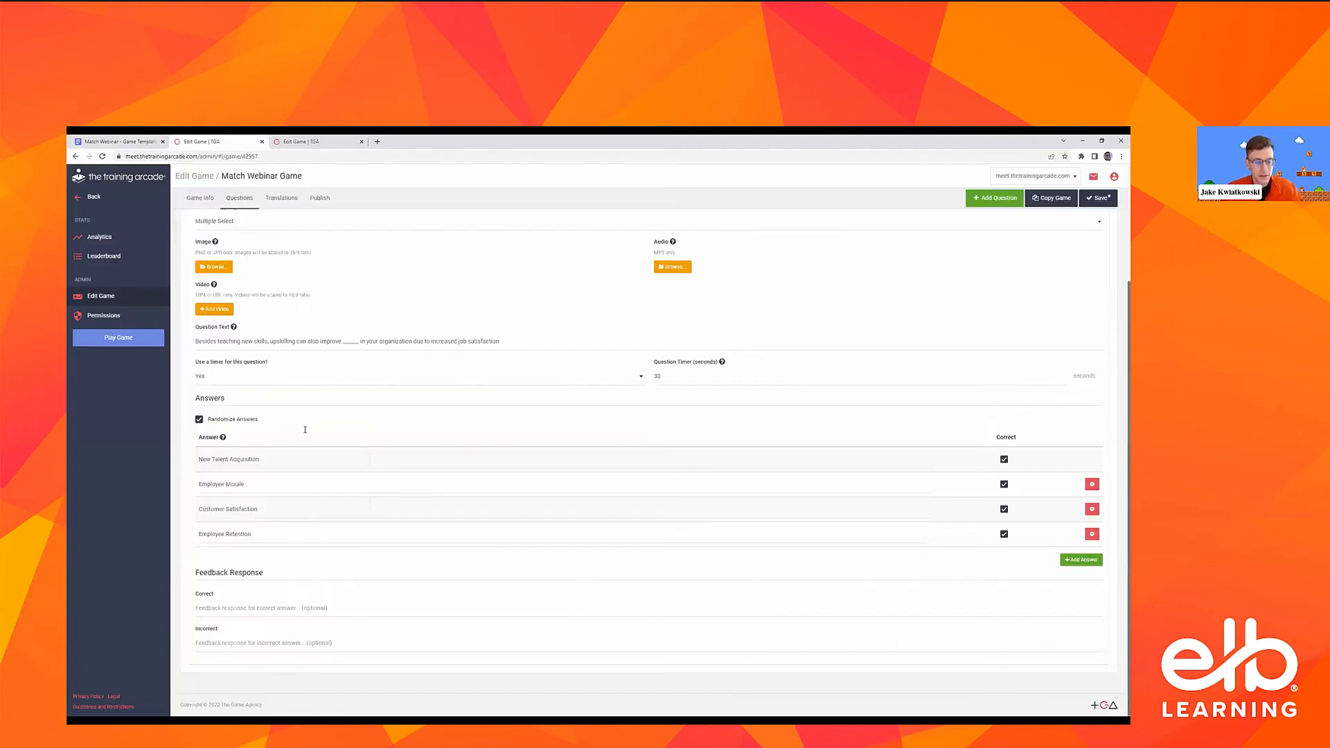
click(273, 607)
key(ctrl+v)
click(210, 639)
key(ctrl+v)
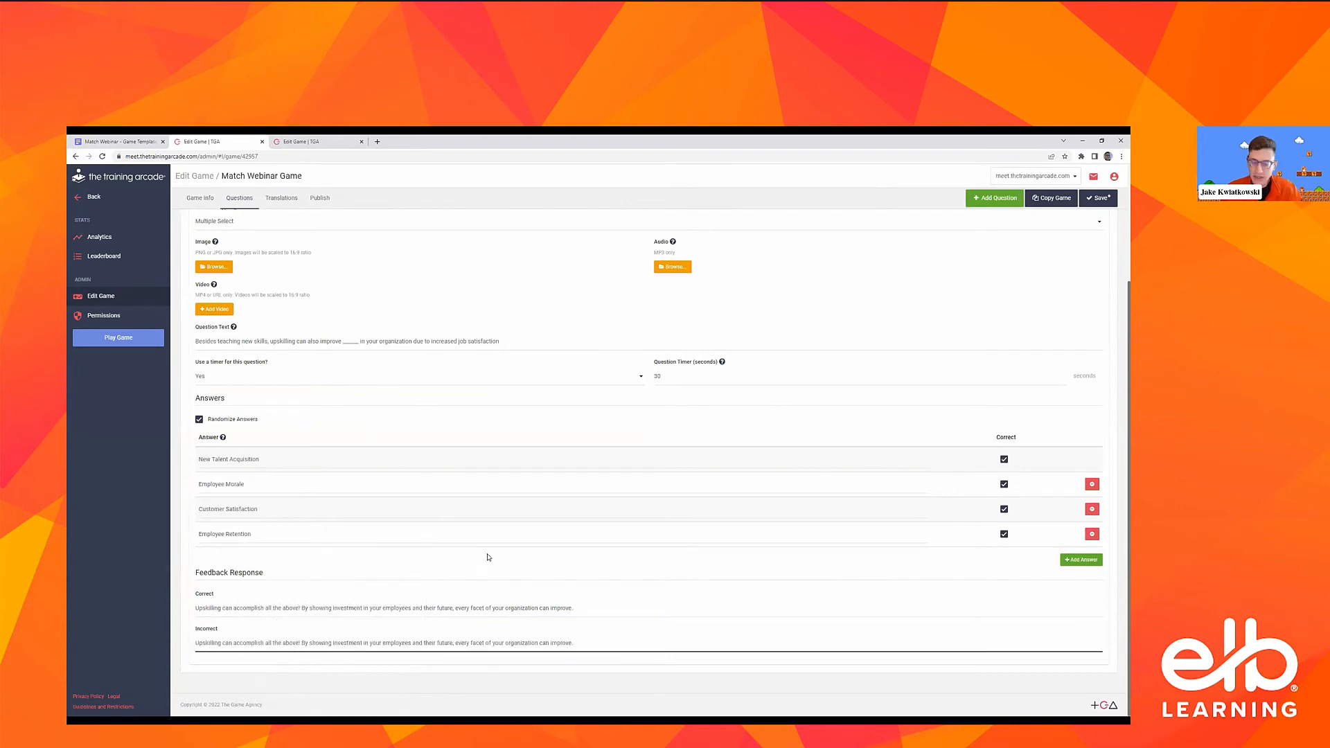
scroll(487, 554, up, 3)
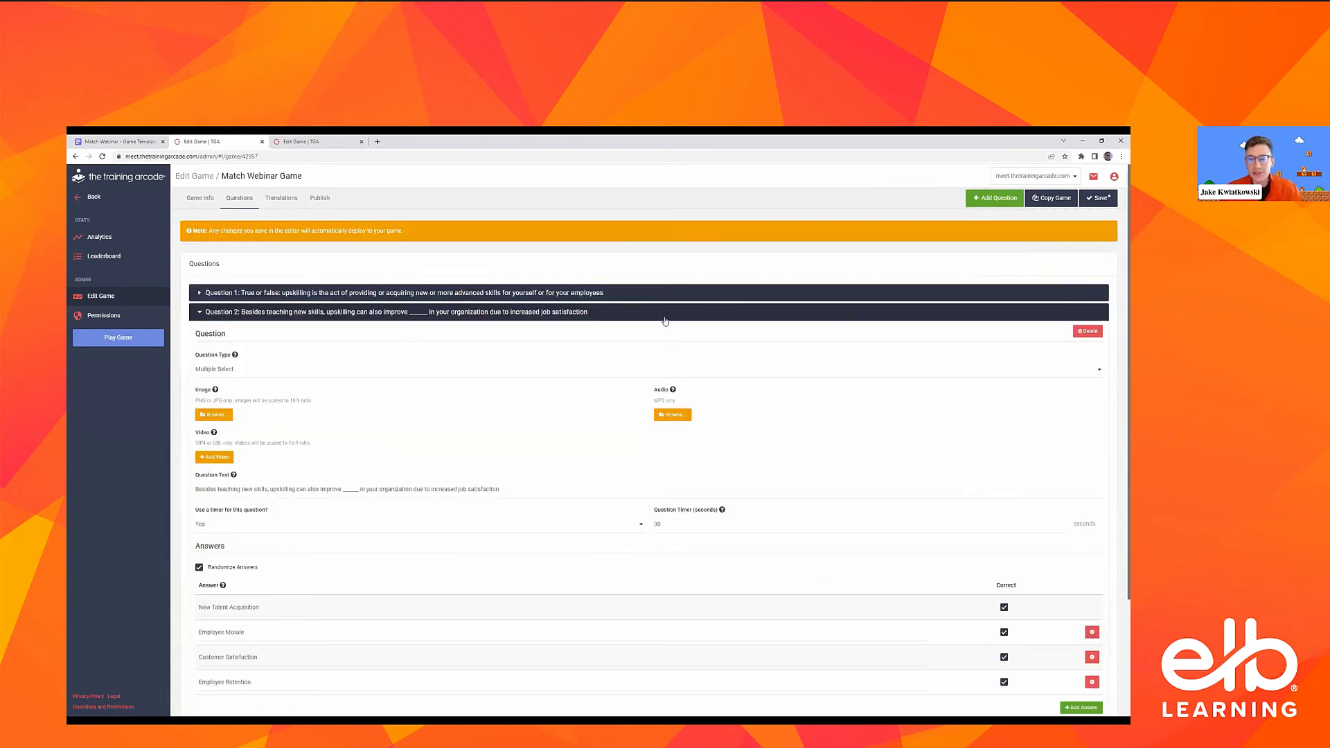
click(1102, 198)
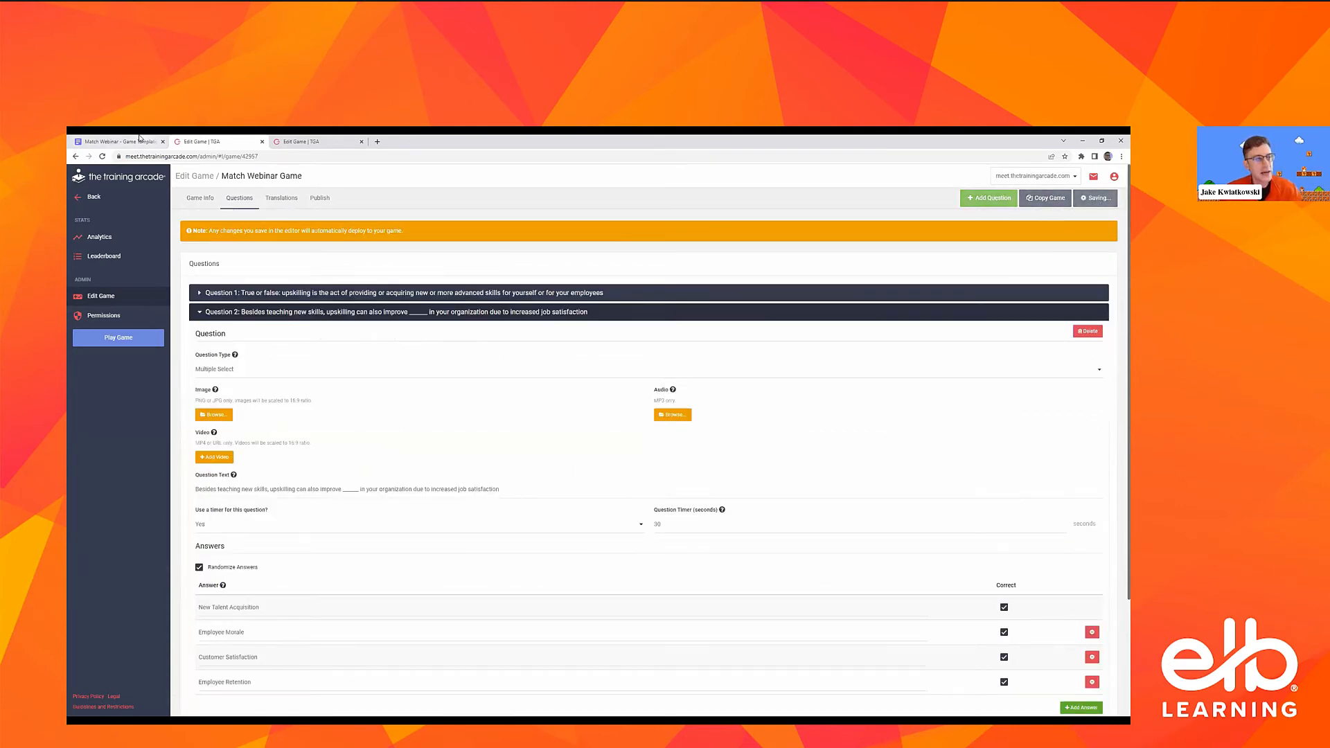
click(139, 138)
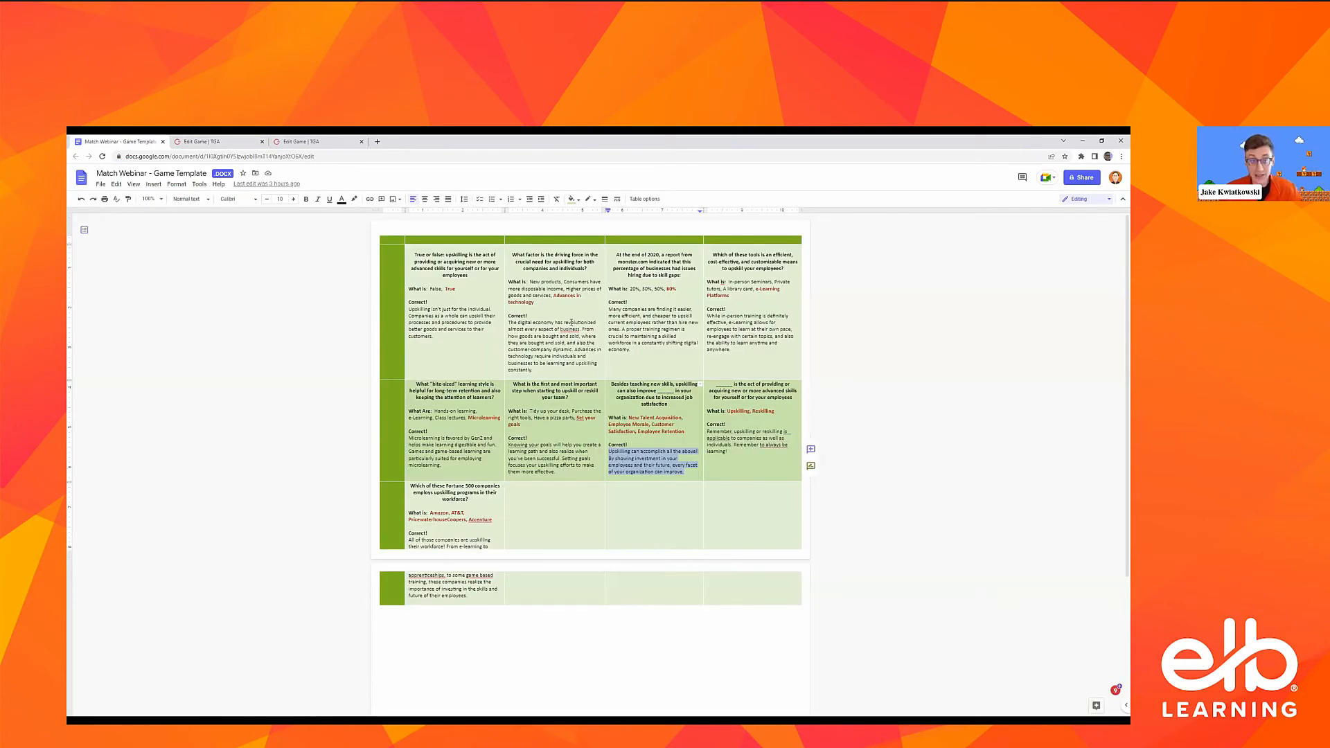
click(225, 140)
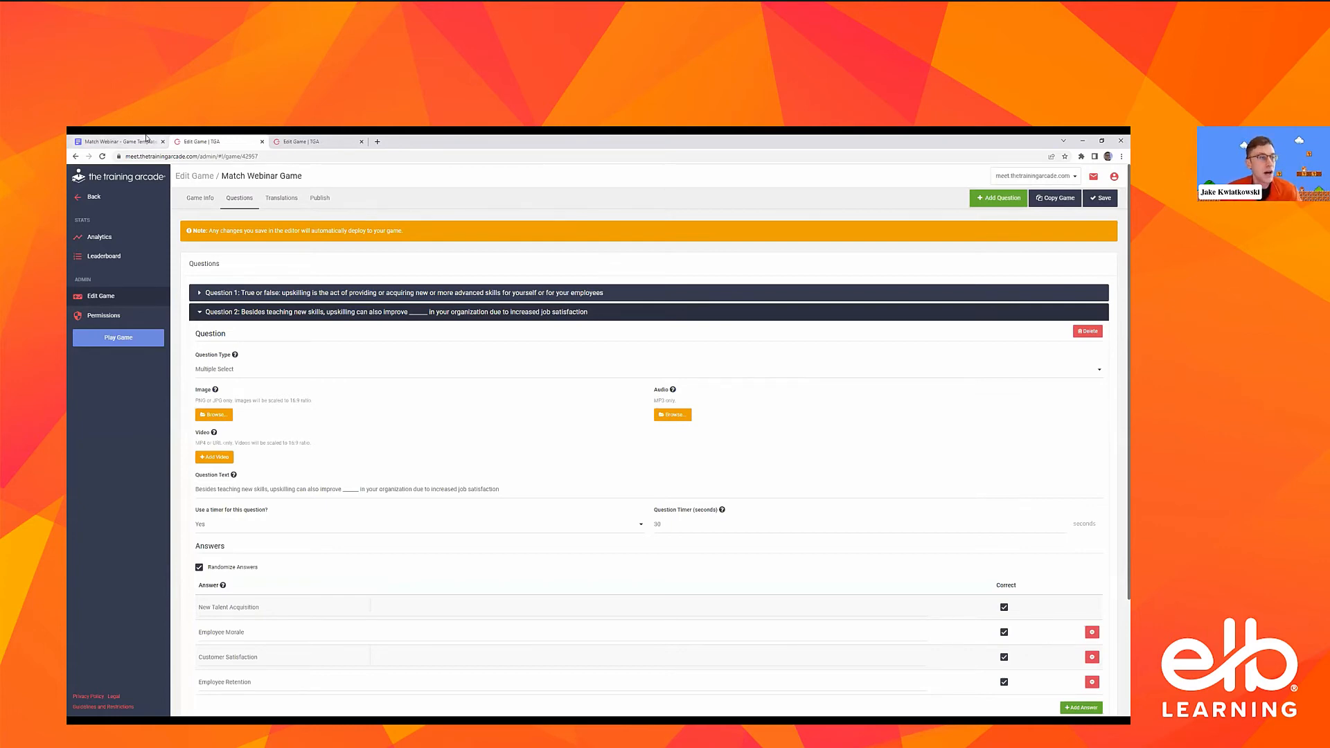
click(294, 140)
Add a Text Input question with the template's text "_____ is the act of providing or acquiring new or more advanced skills for yourself or for your employees"
click(104, 142)
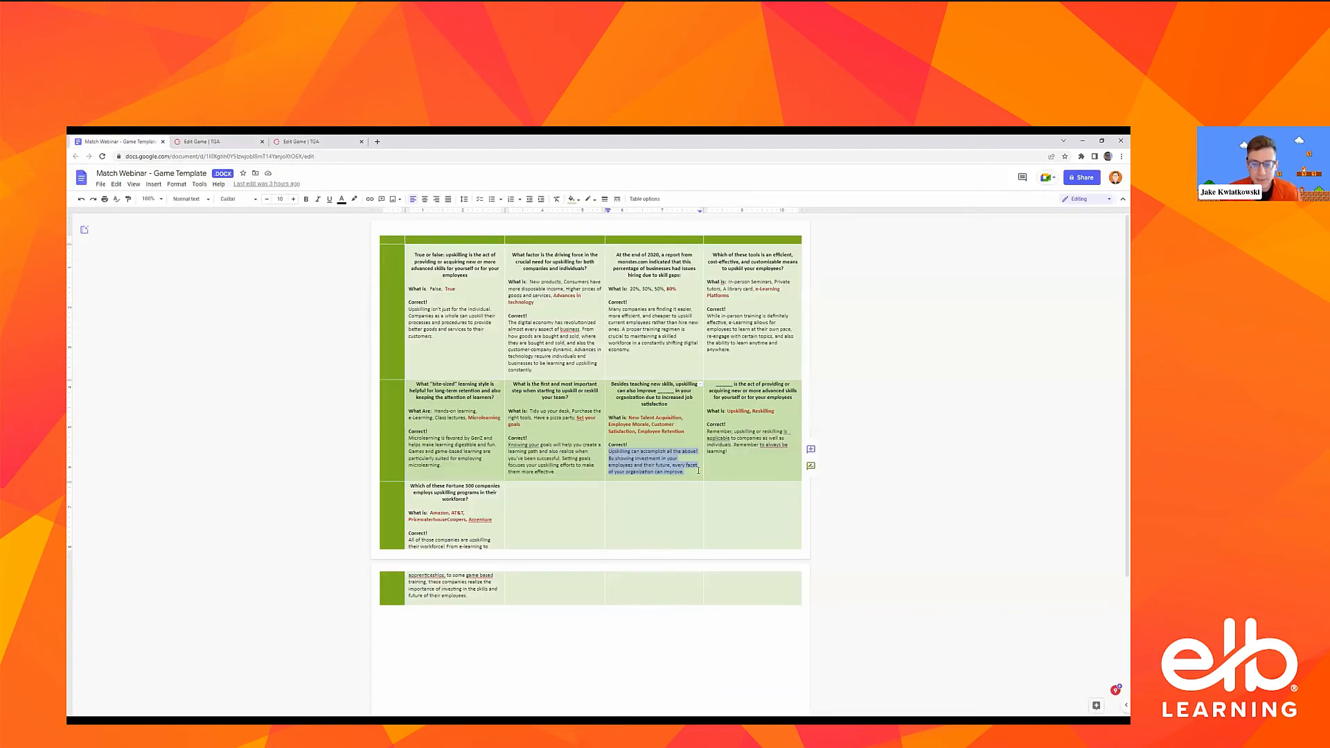
click(696, 433)
drag(798, 396, 714, 384)
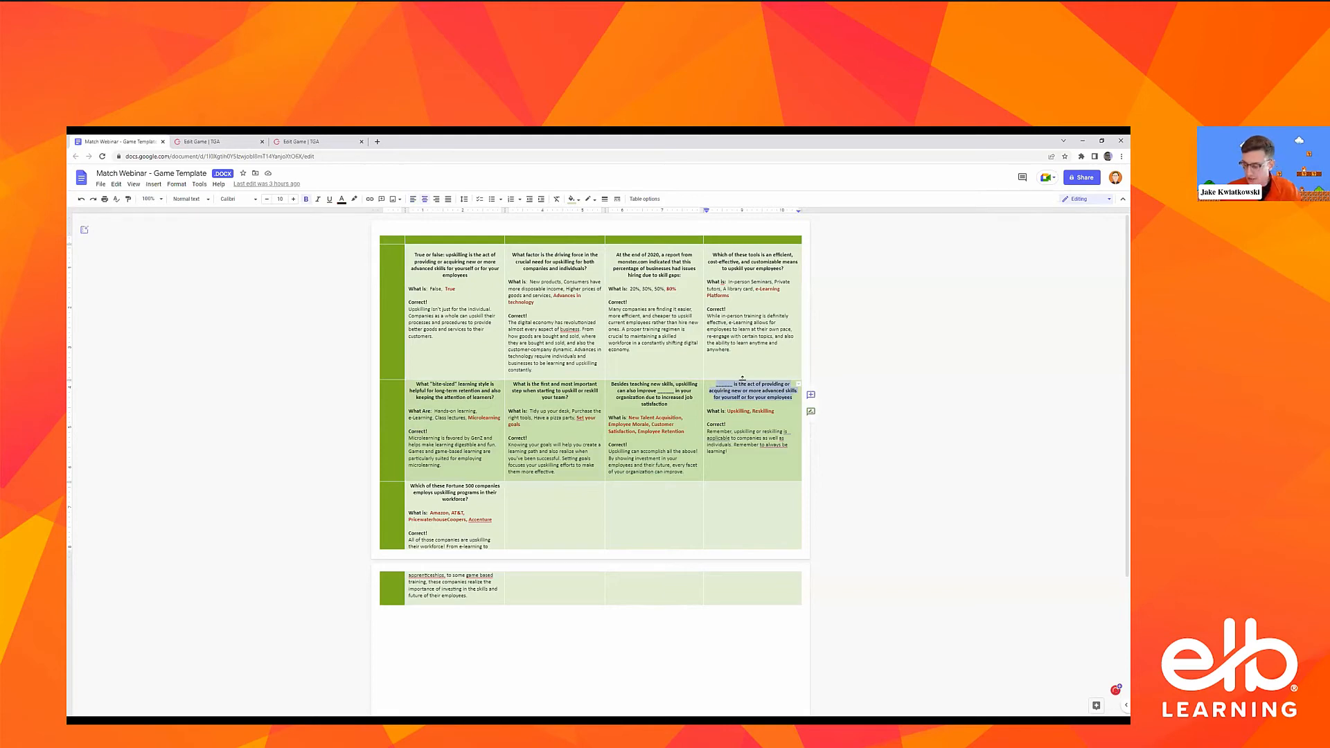
click(207, 142)
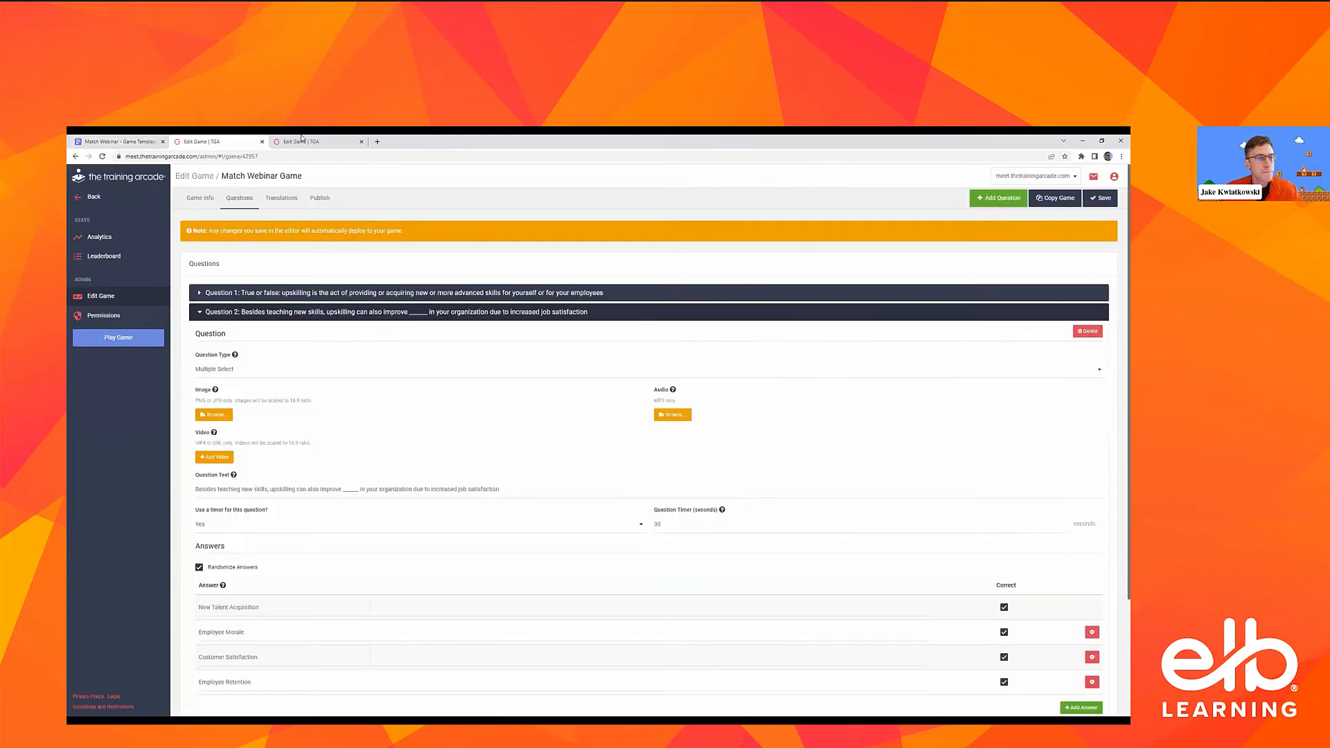
click(985, 200)
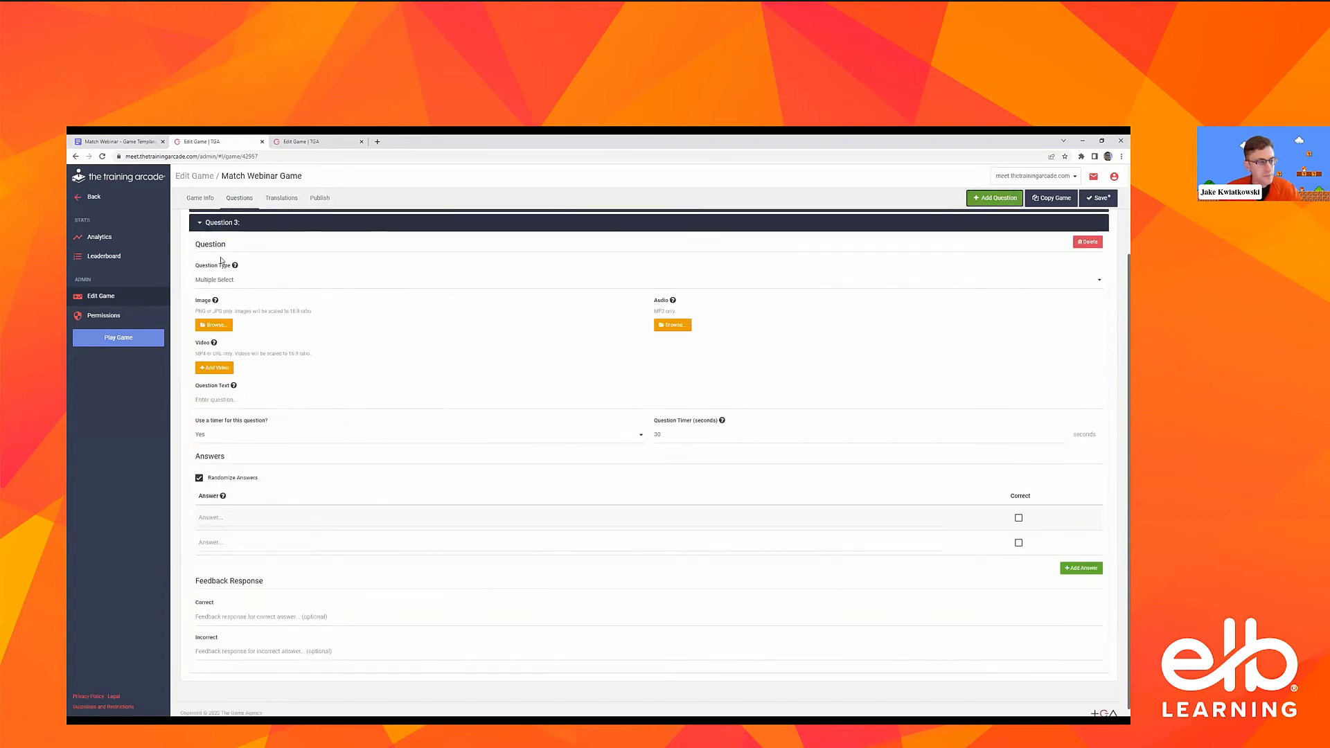
click(225, 282)
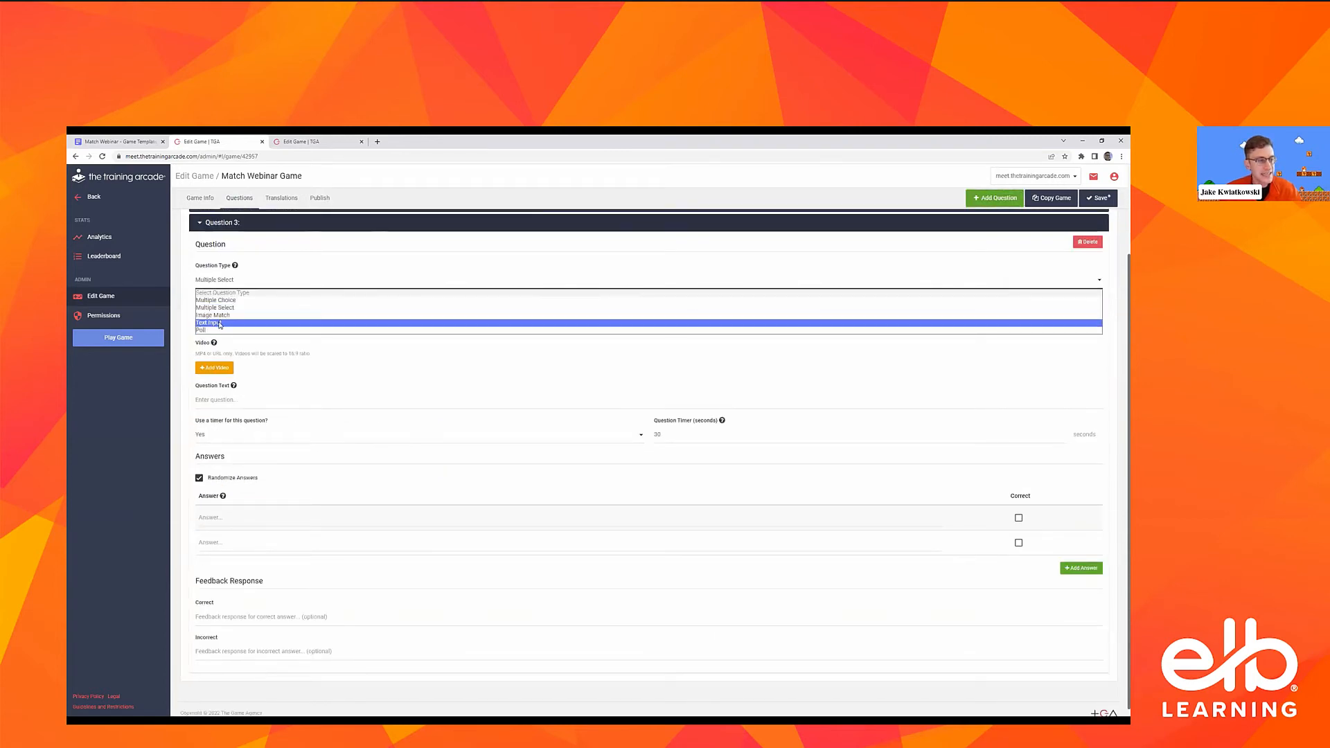
click(333, 324)
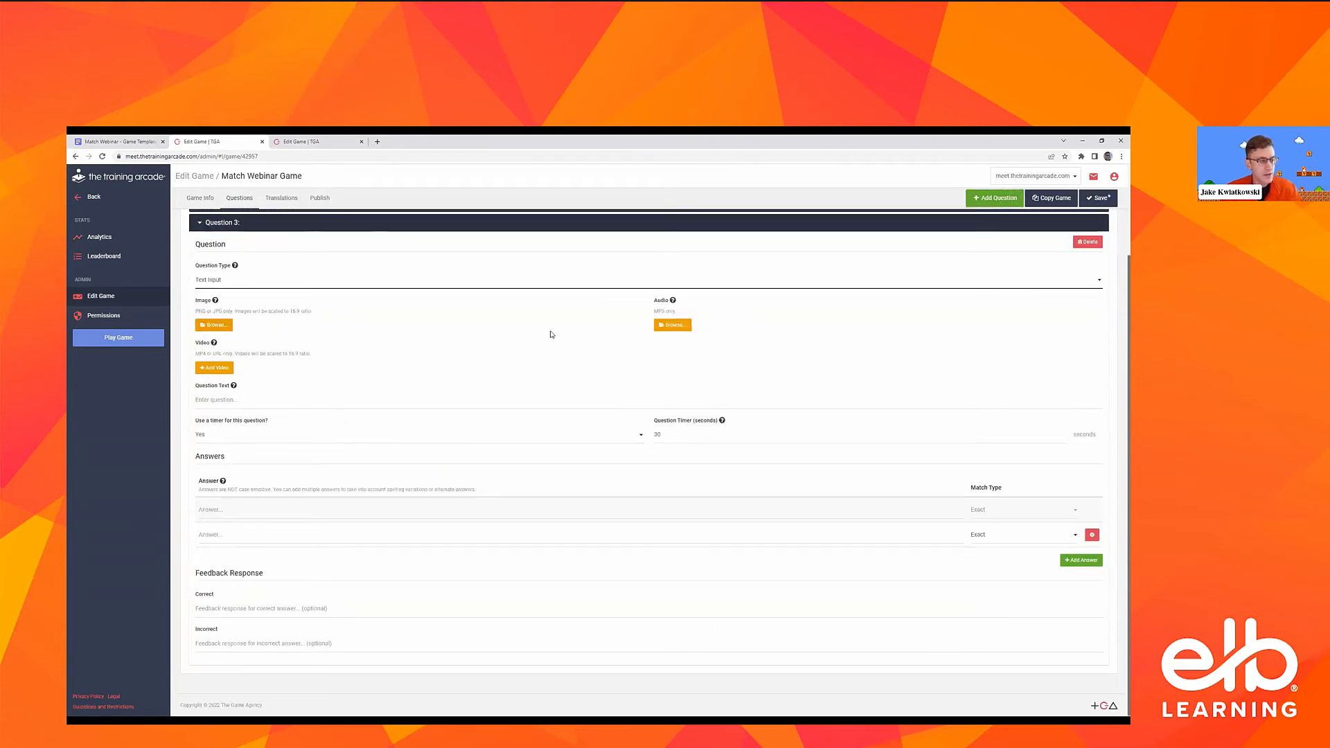
click(227, 399)
key(ctrl+v)
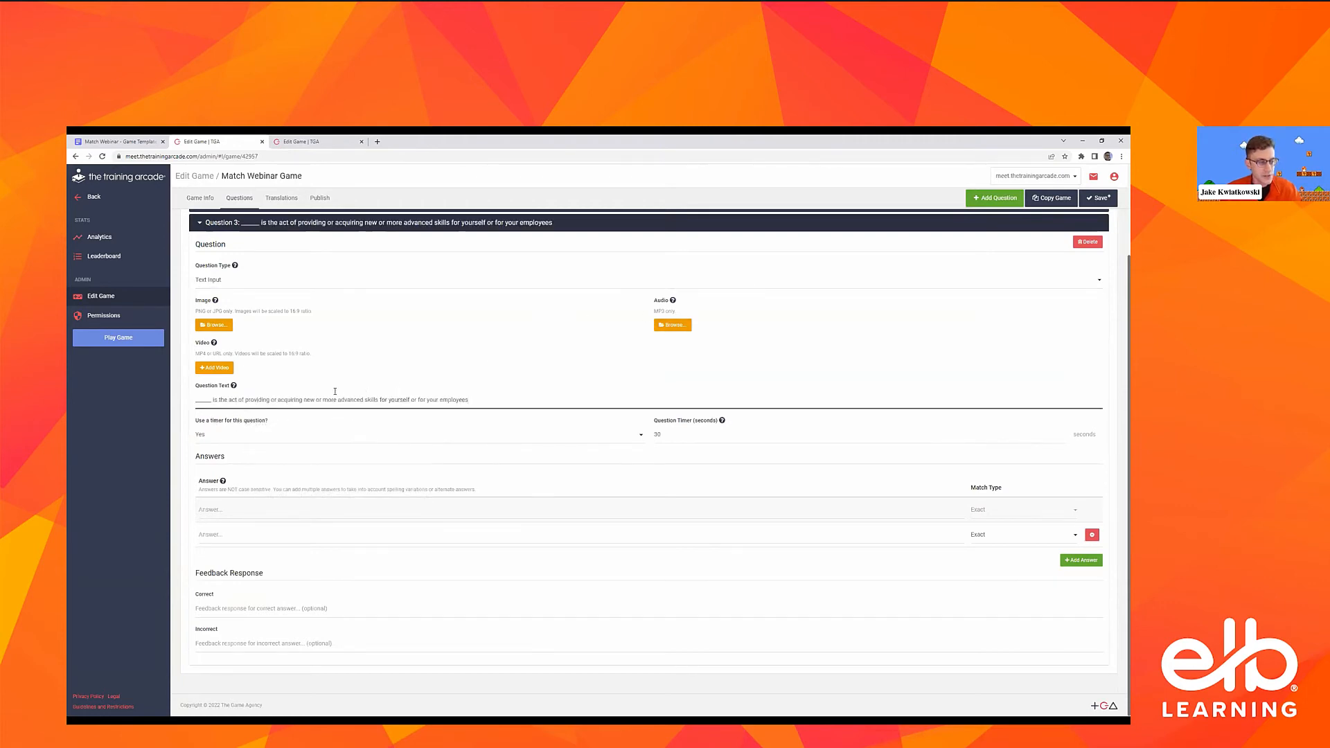
Enter Upskilling and Reskilling as the two accepted answers of Question 3
click(256, 508)
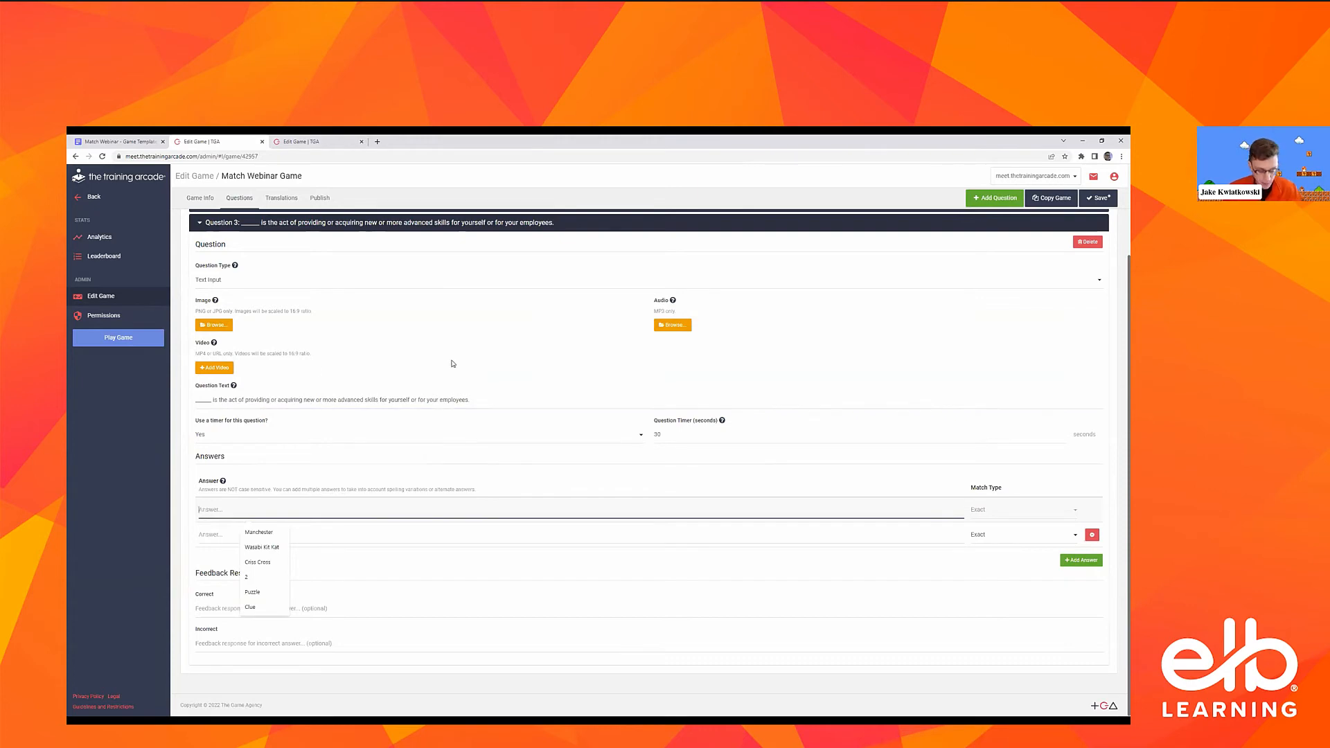
text(Upskilling)
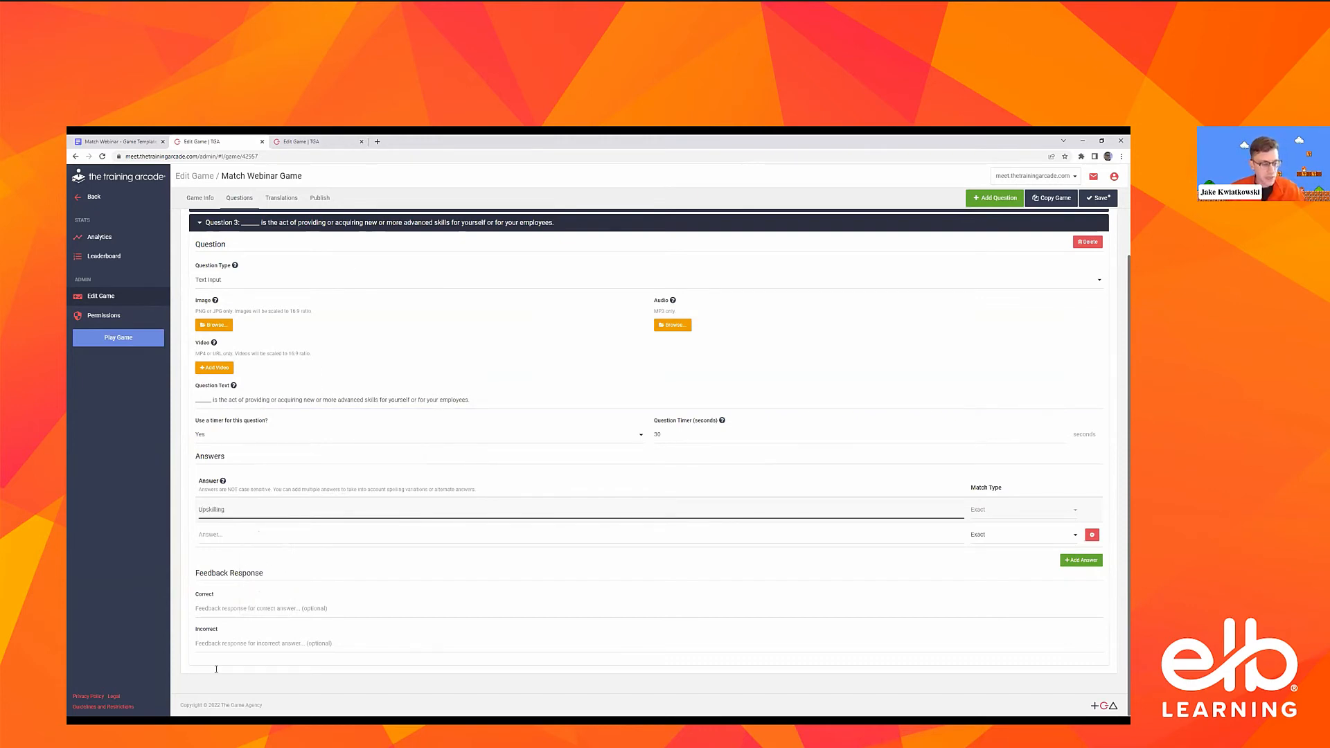
click(253, 534)
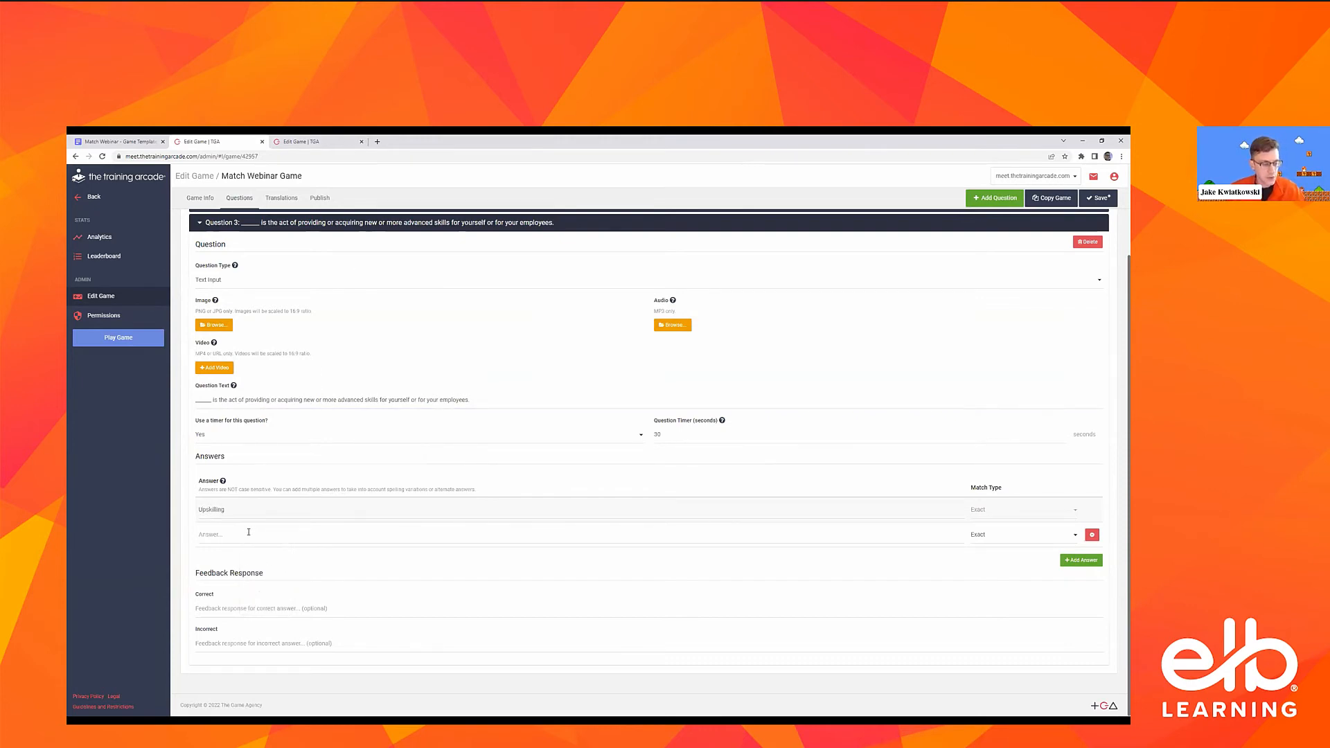
text(Res)
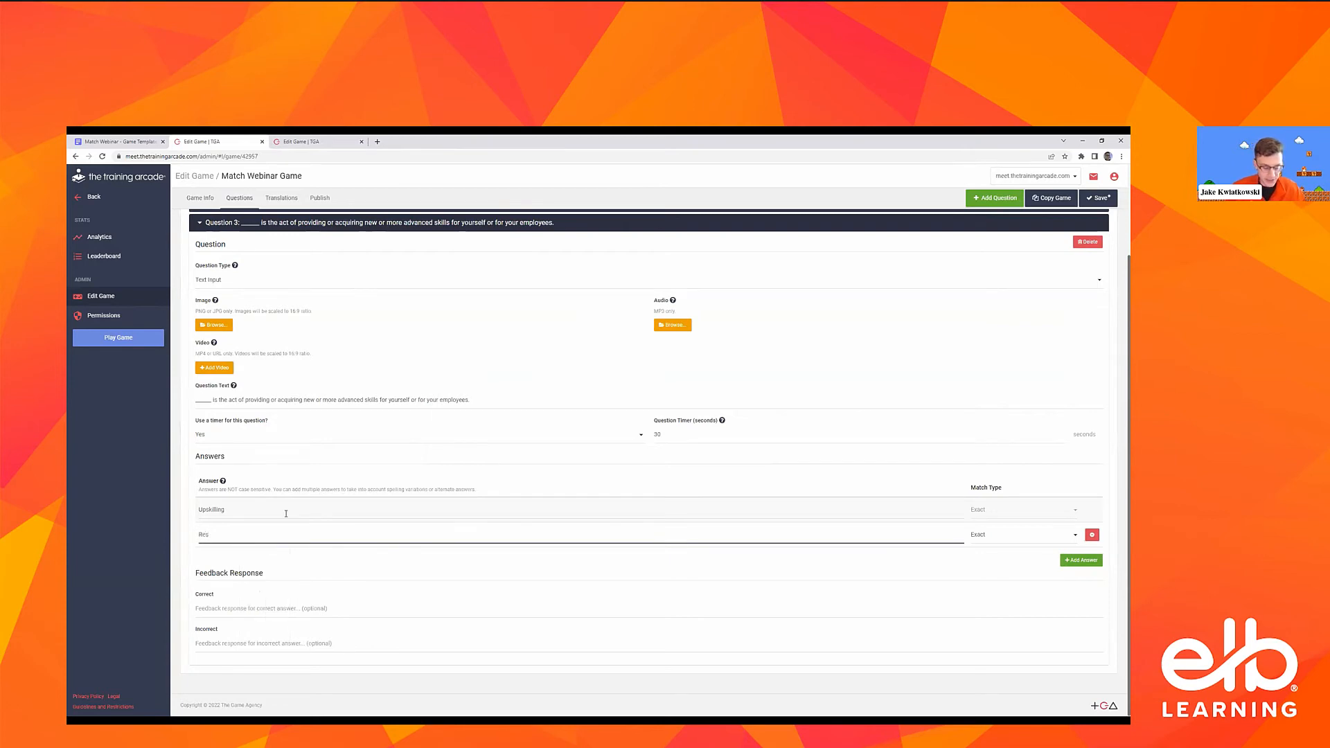
text(killing)
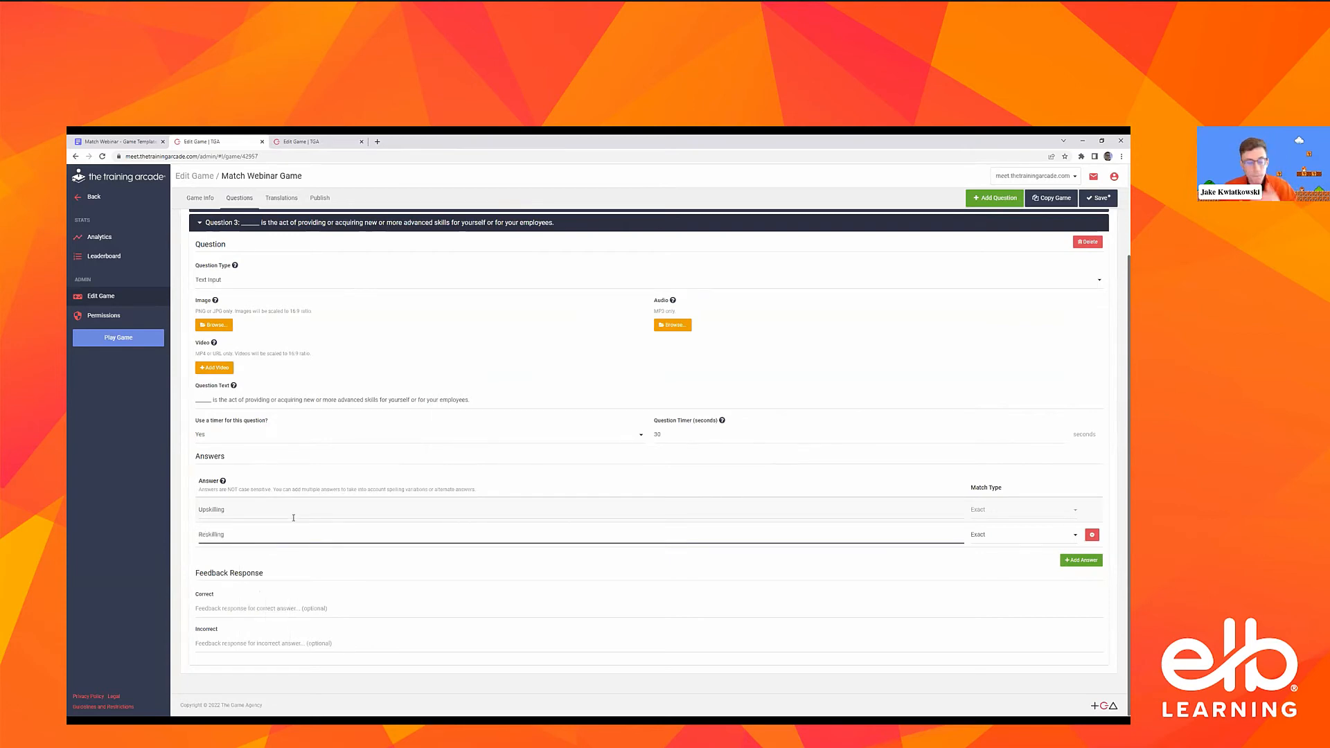
click(333, 509)
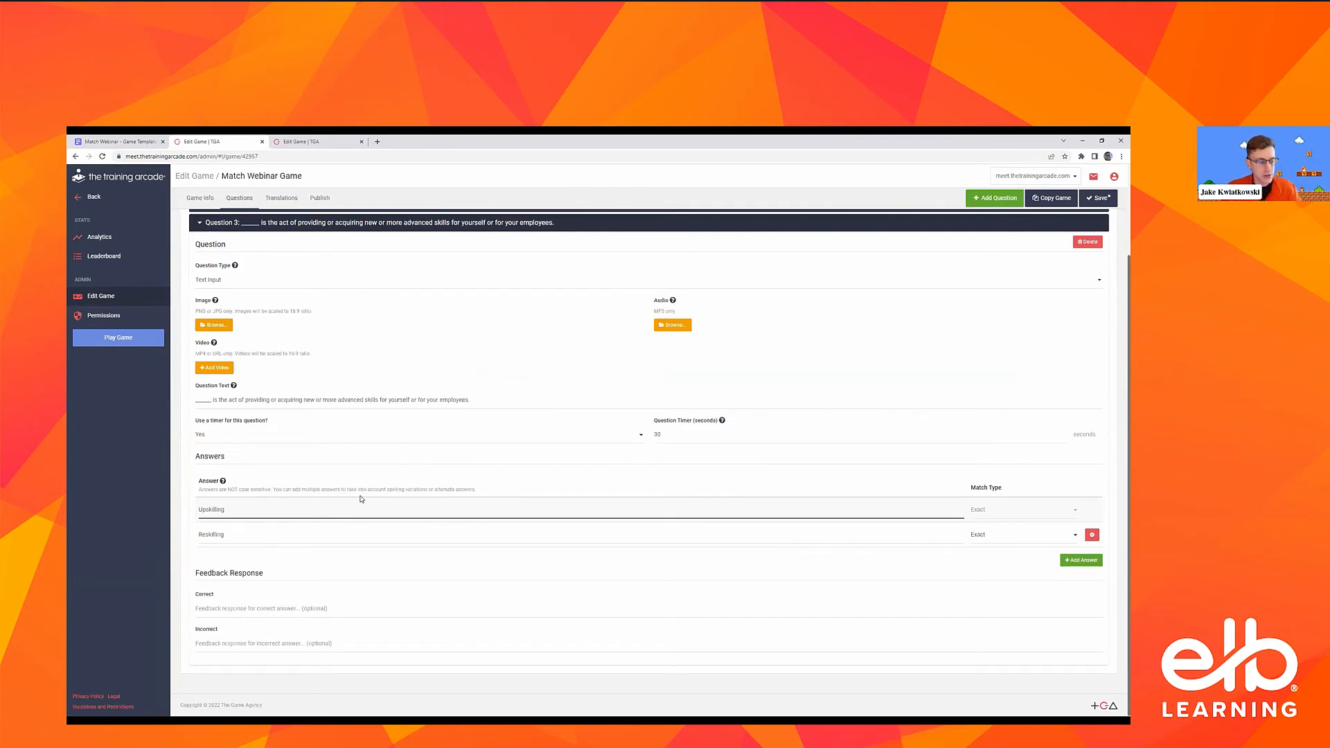
click(362, 493)
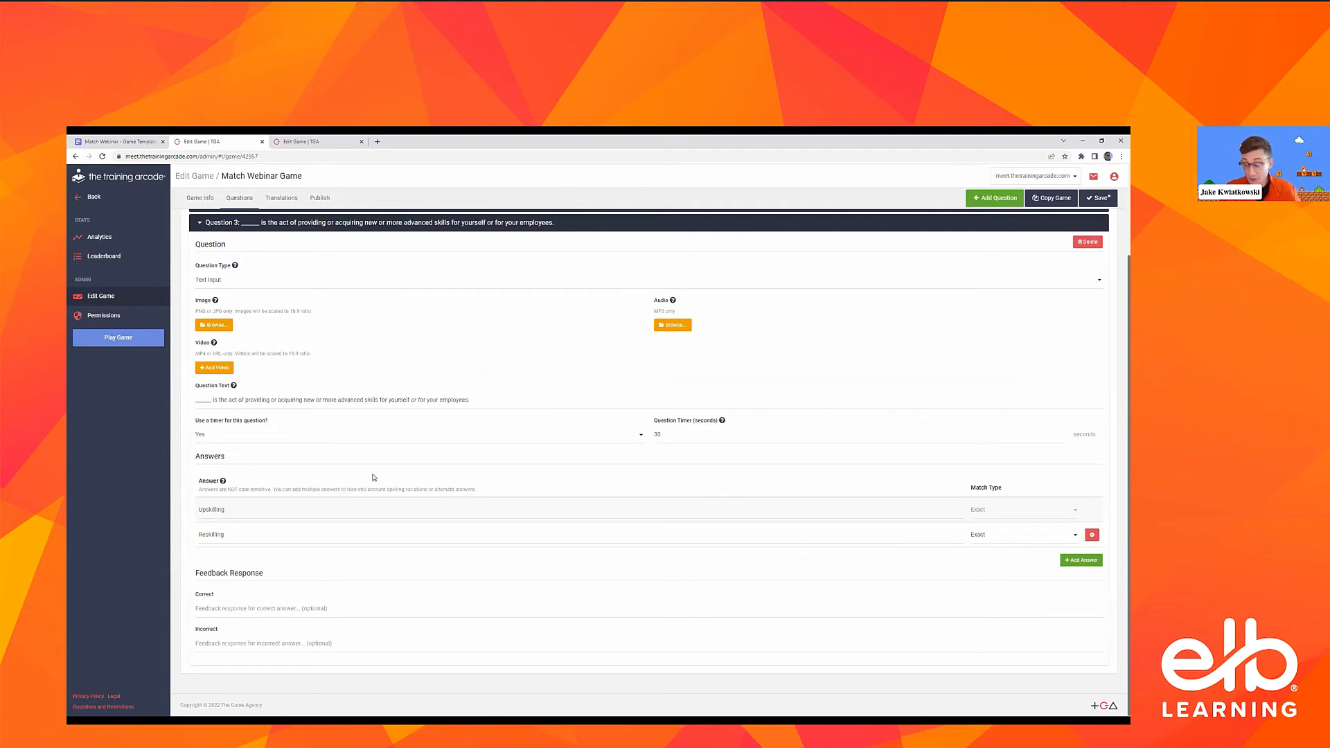
click(250, 511)
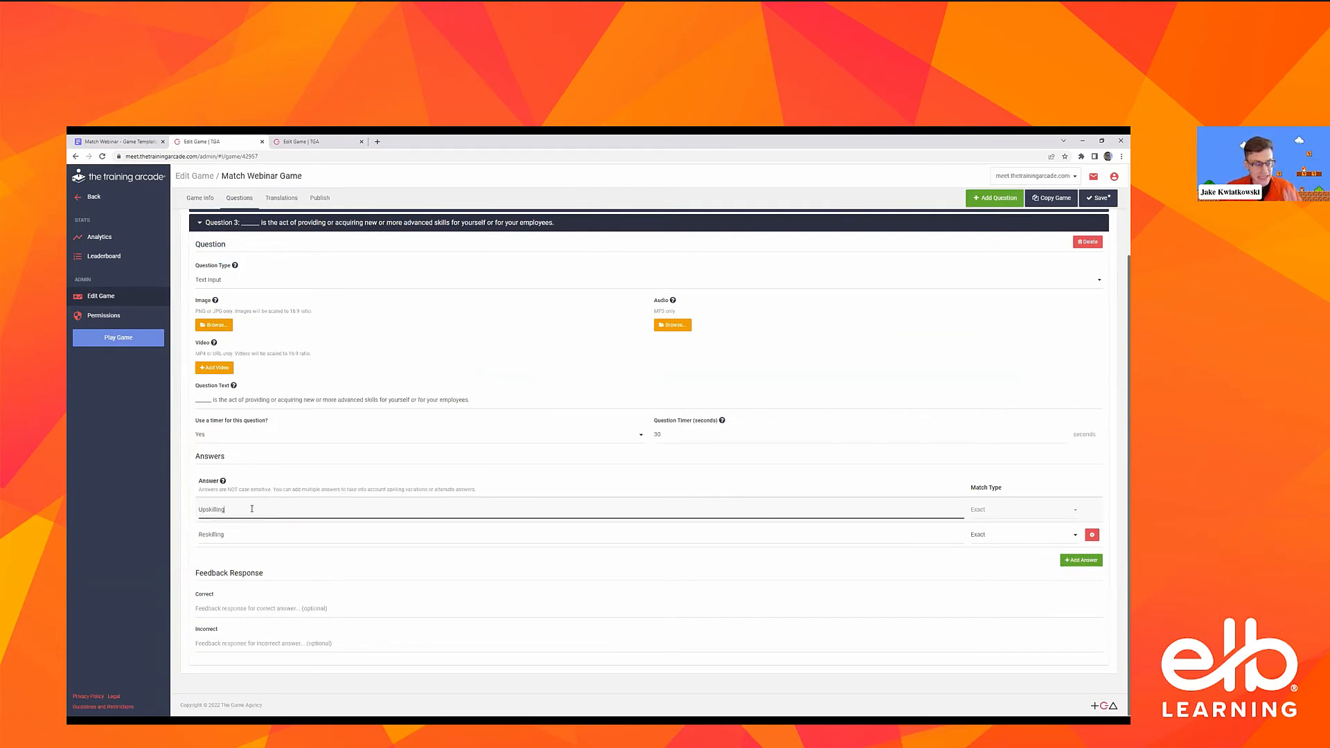
double_click(216, 510)
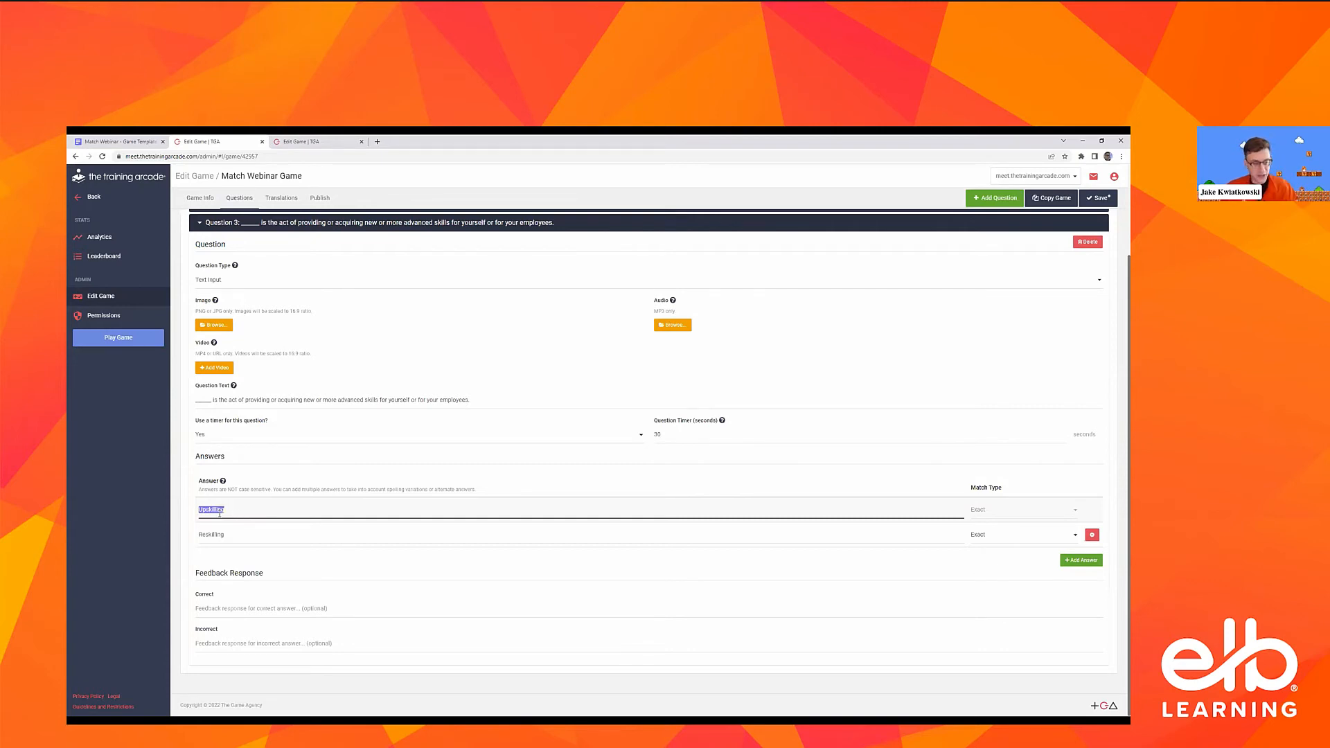
Add a third answer reading "upskilling your employees" to Question 3
click(1013, 514)
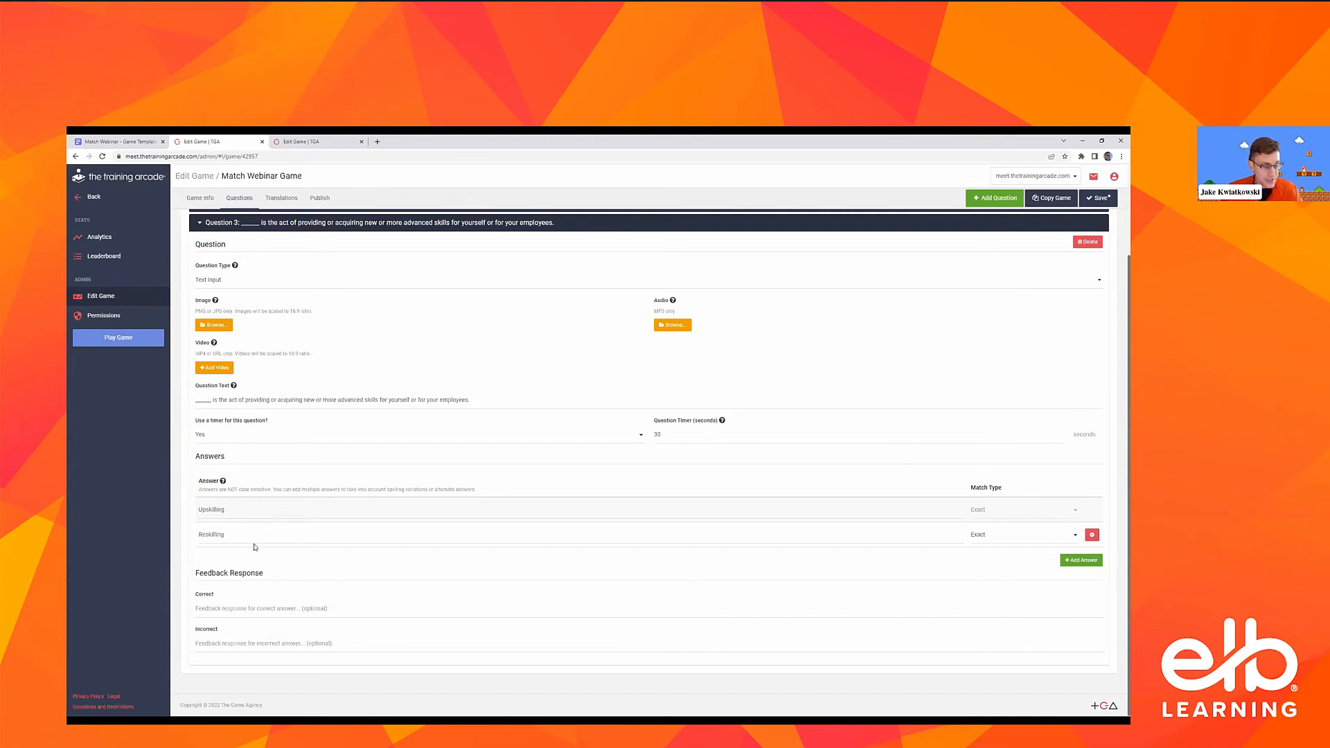
double_click(288, 528)
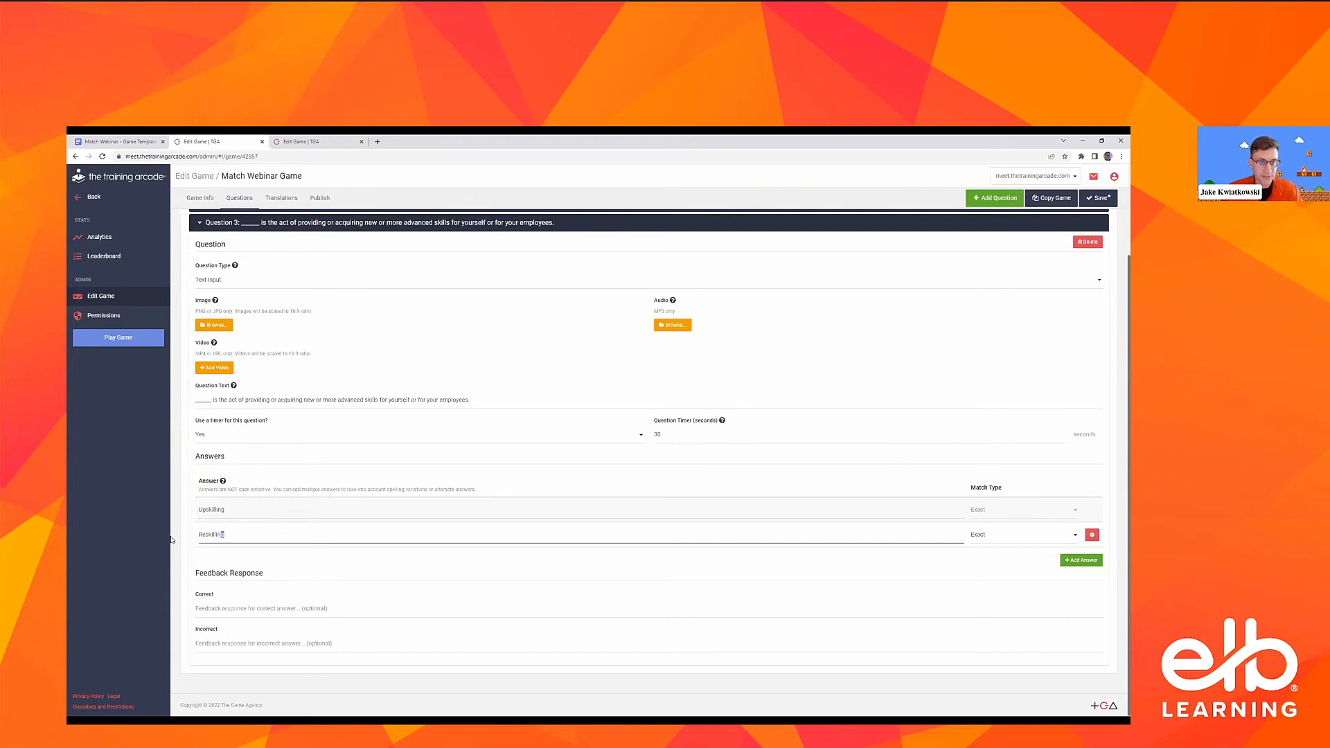
click(1007, 536)
click(1007, 547)
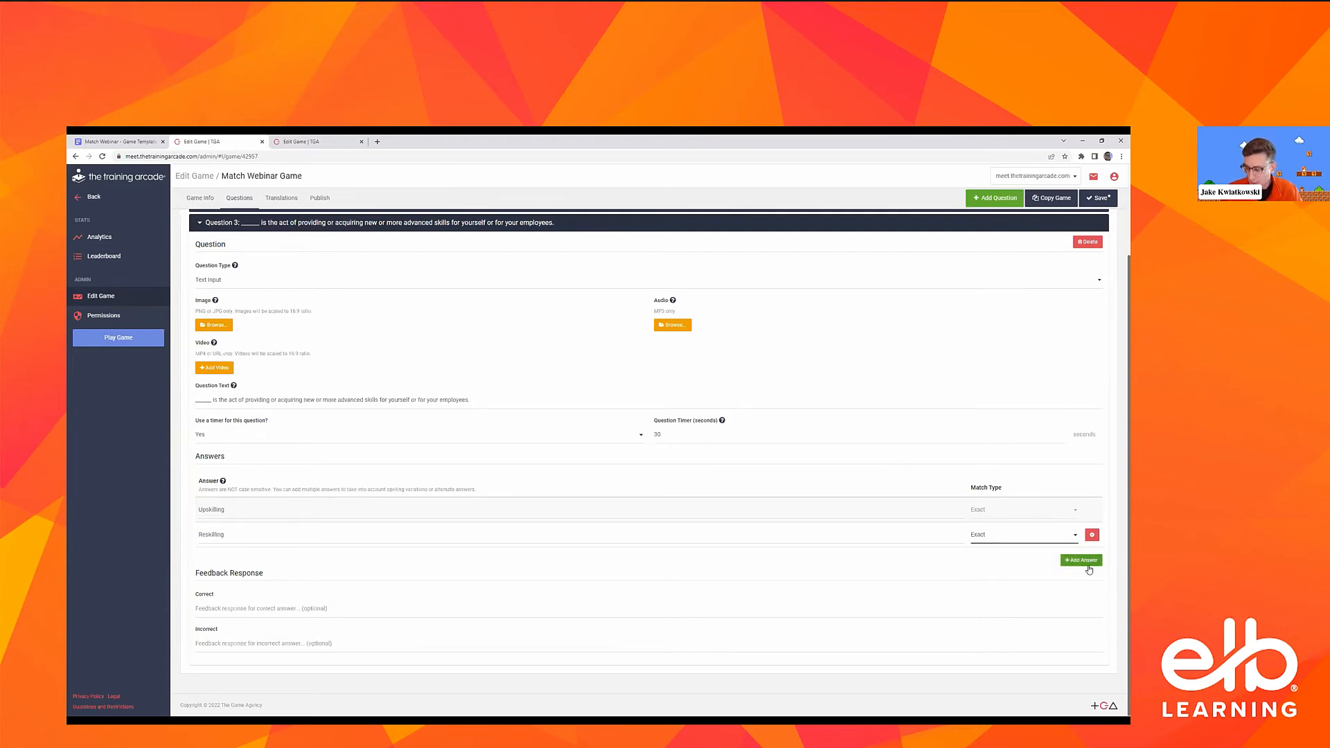
click(1090, 559)
scroll(859, 542, down, 1)
click(860, 542)
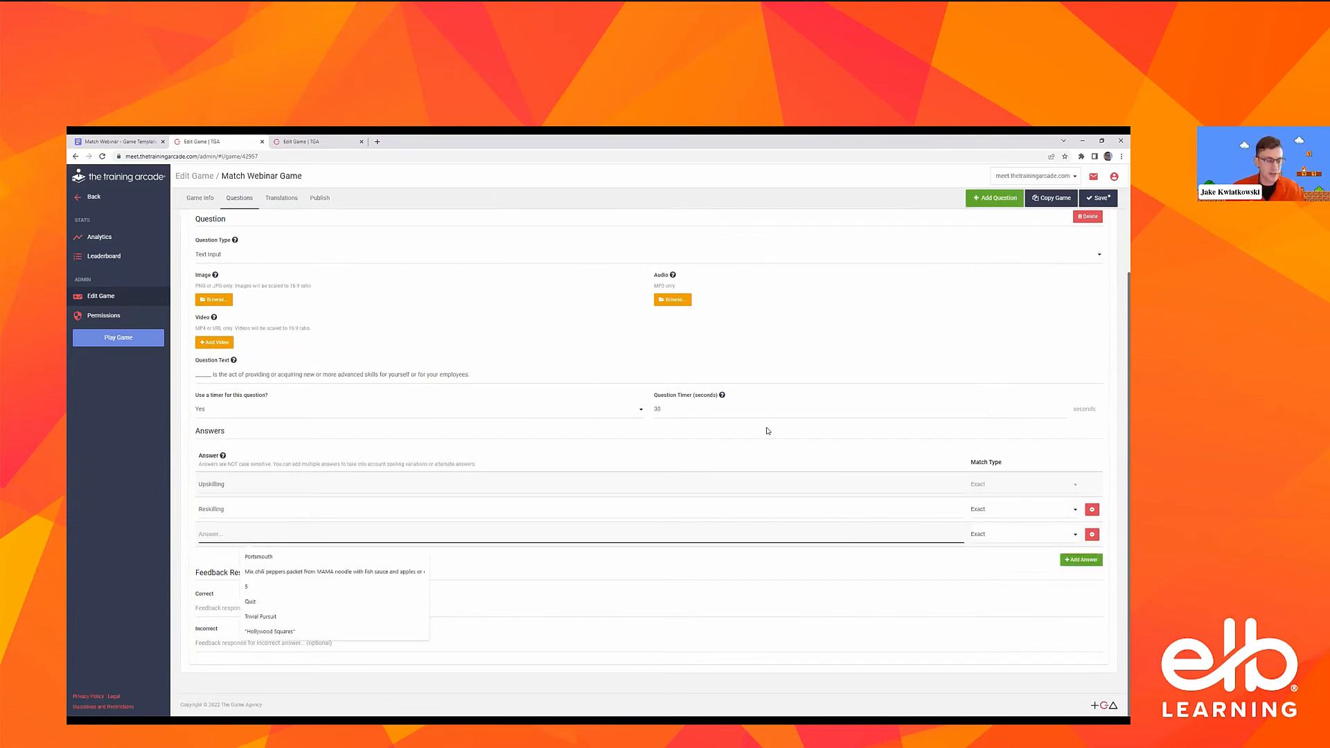
text(ups)
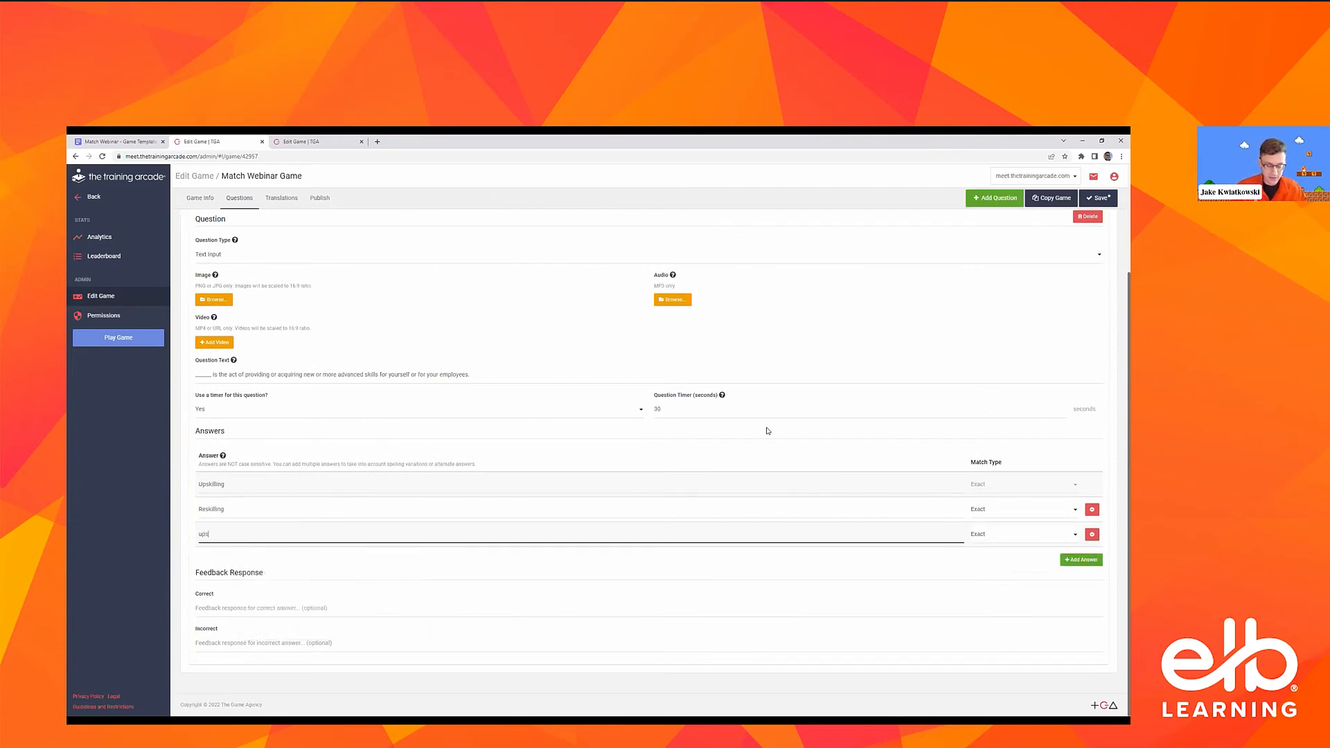
text(killing your)
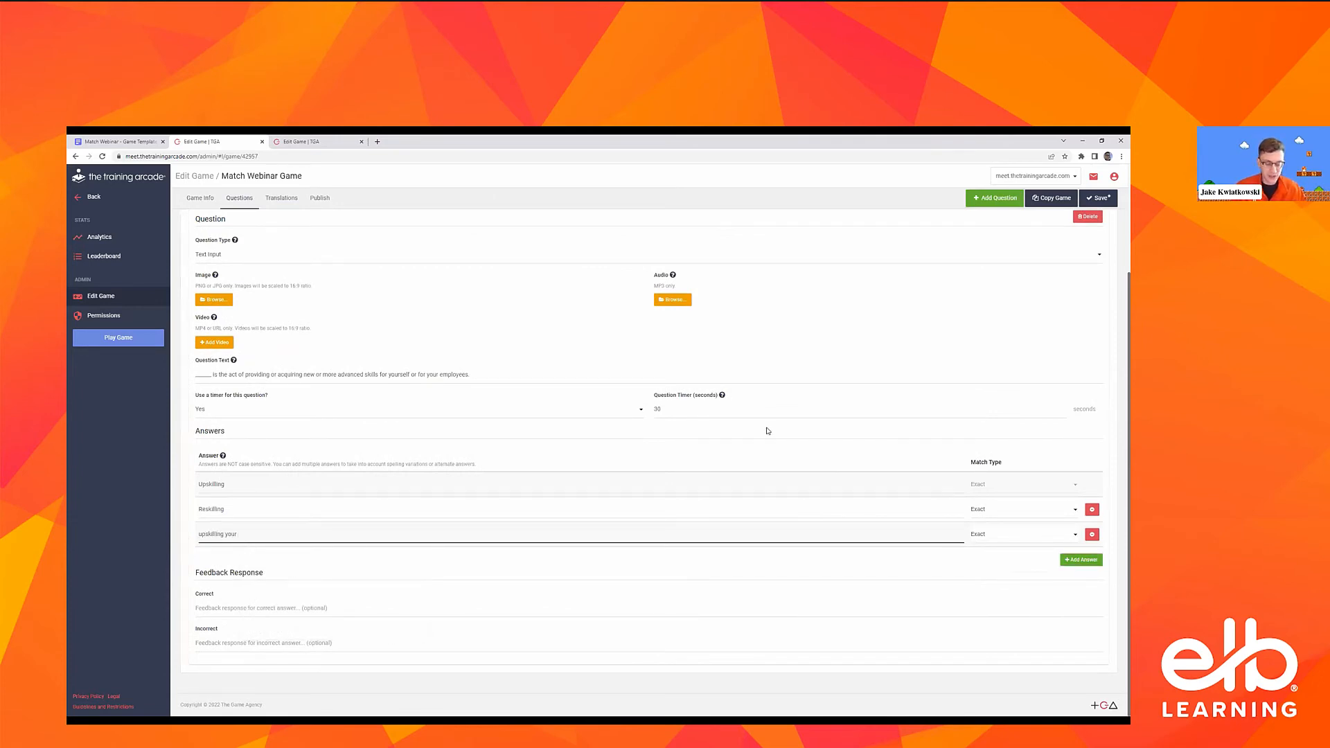
text( employees)
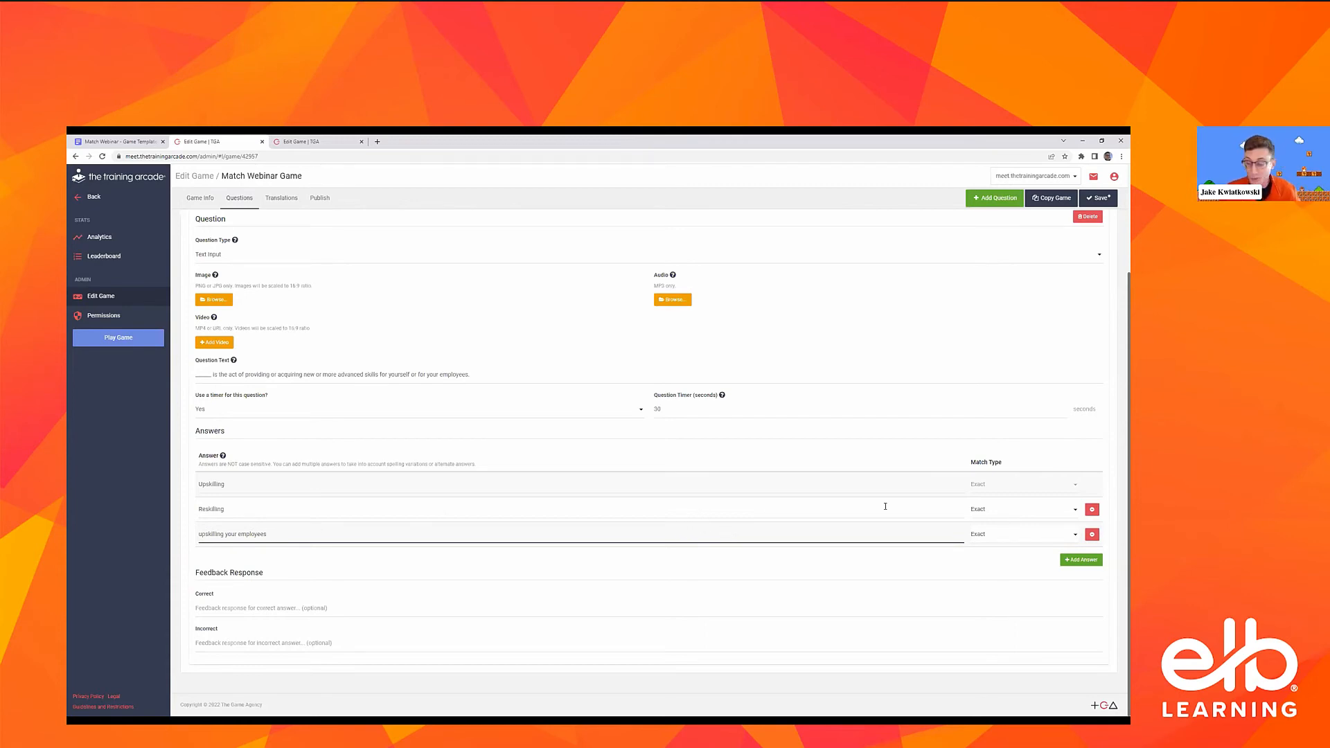
Set the third answer's match type to Contains and shorten its text to "upskilling"
click(985, 535)
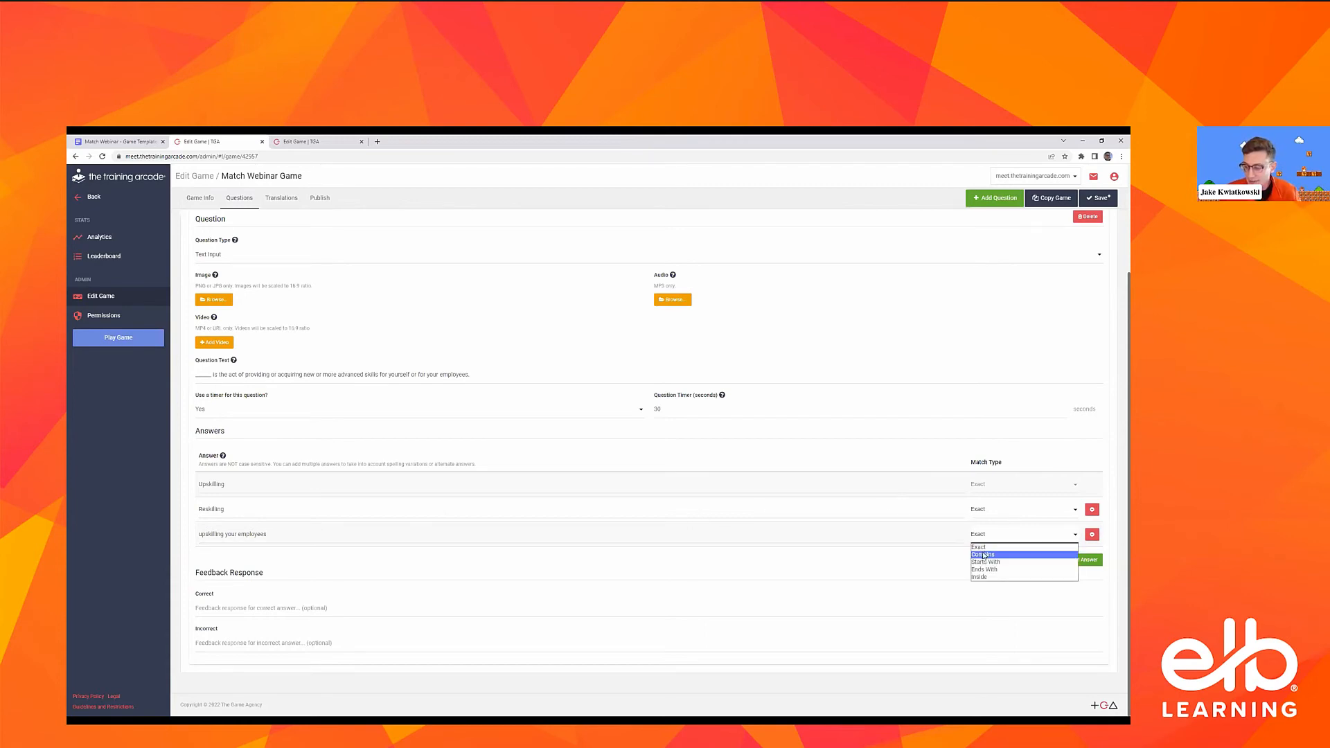
click(983, 555)
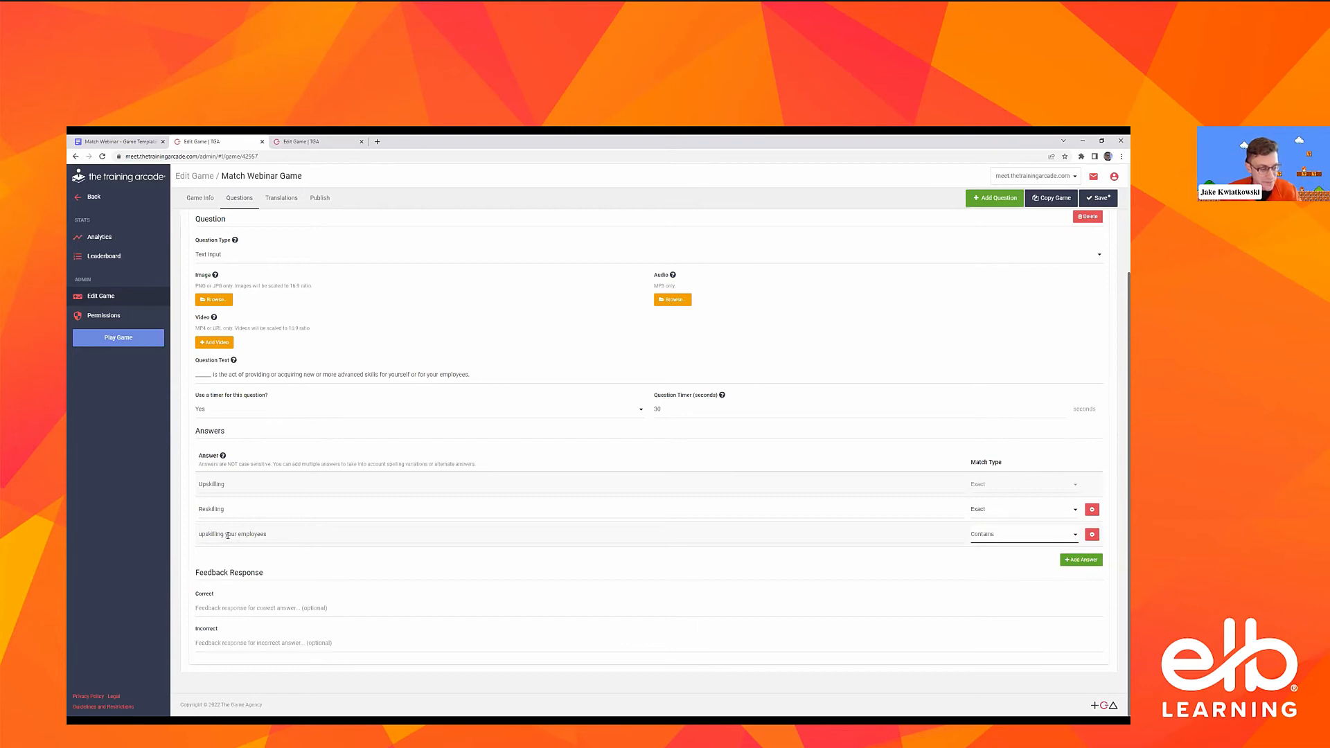
drag(225, 534, 490, 528)
key(BackSpace)
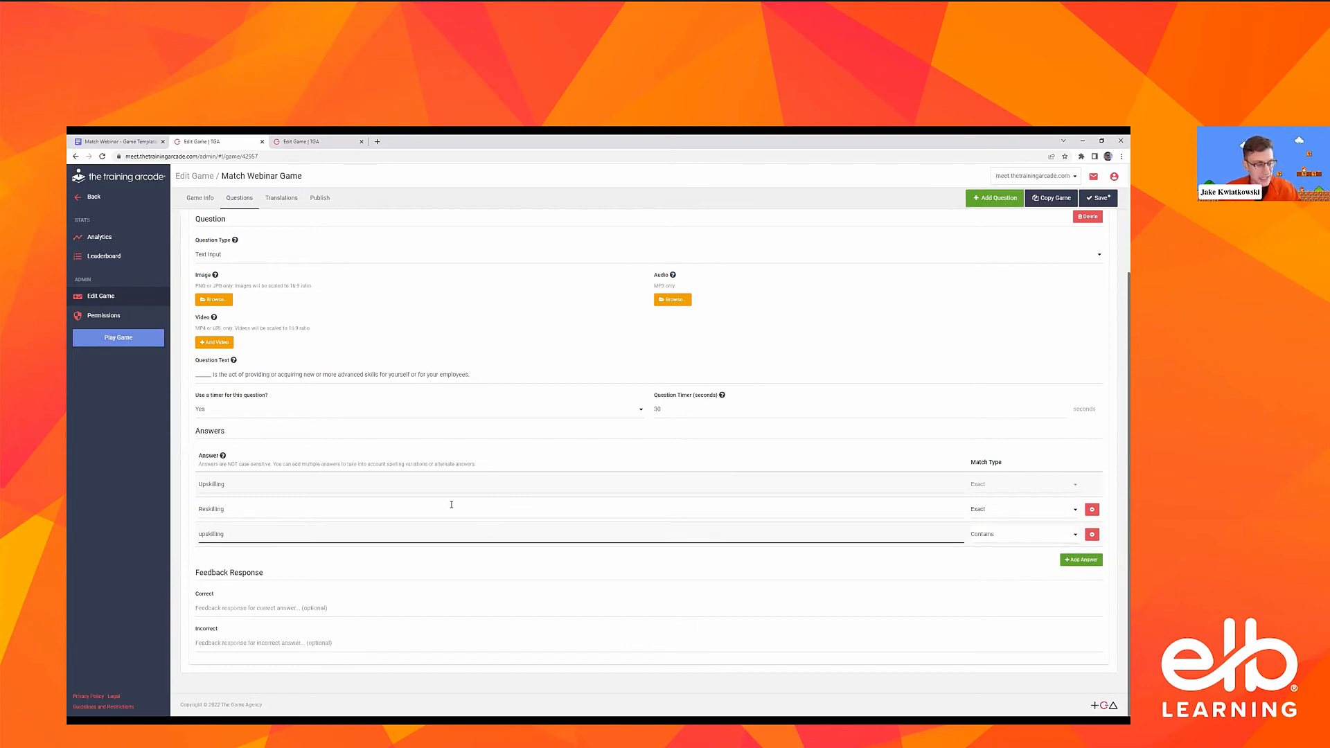
double_click(216, 536)
Add a fourth answer "reskilling" to Question 3 with the match type Contains
click(1081, 559)
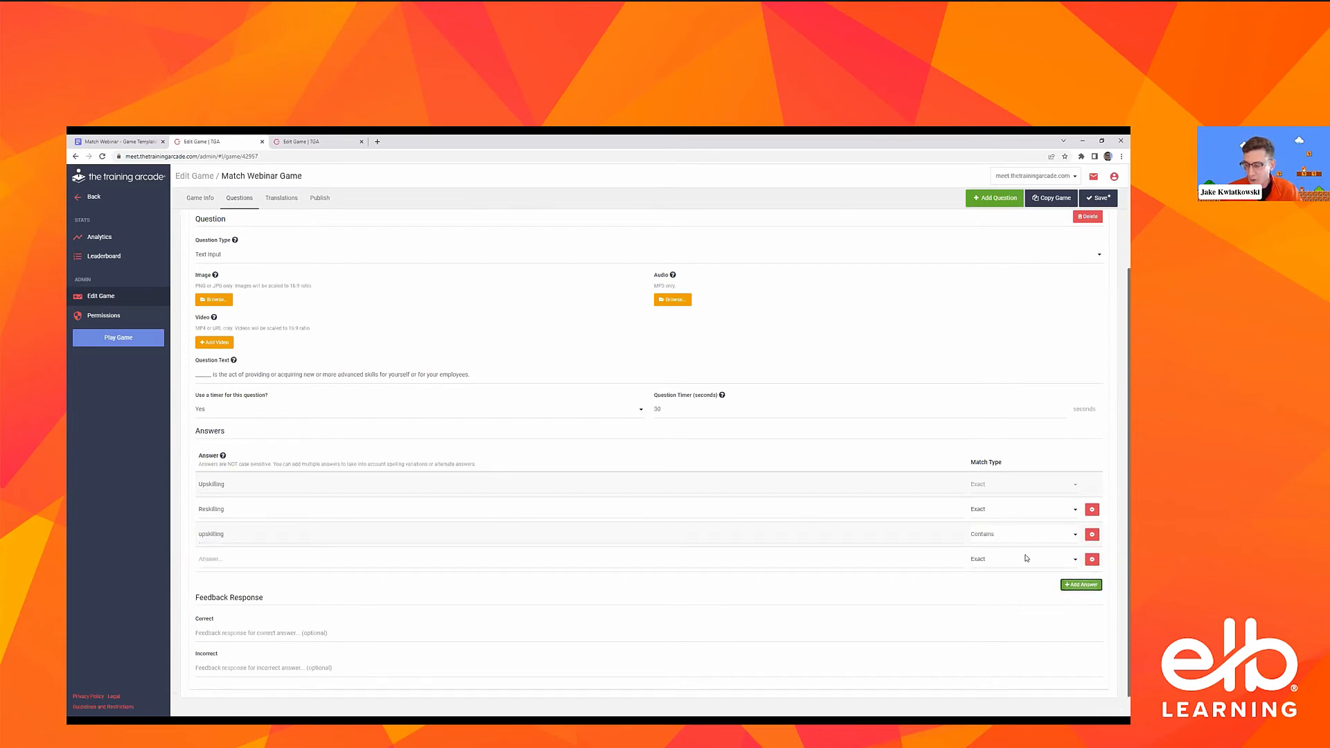
click(1024, 560)
click(1008, 581)
click(963, 554)
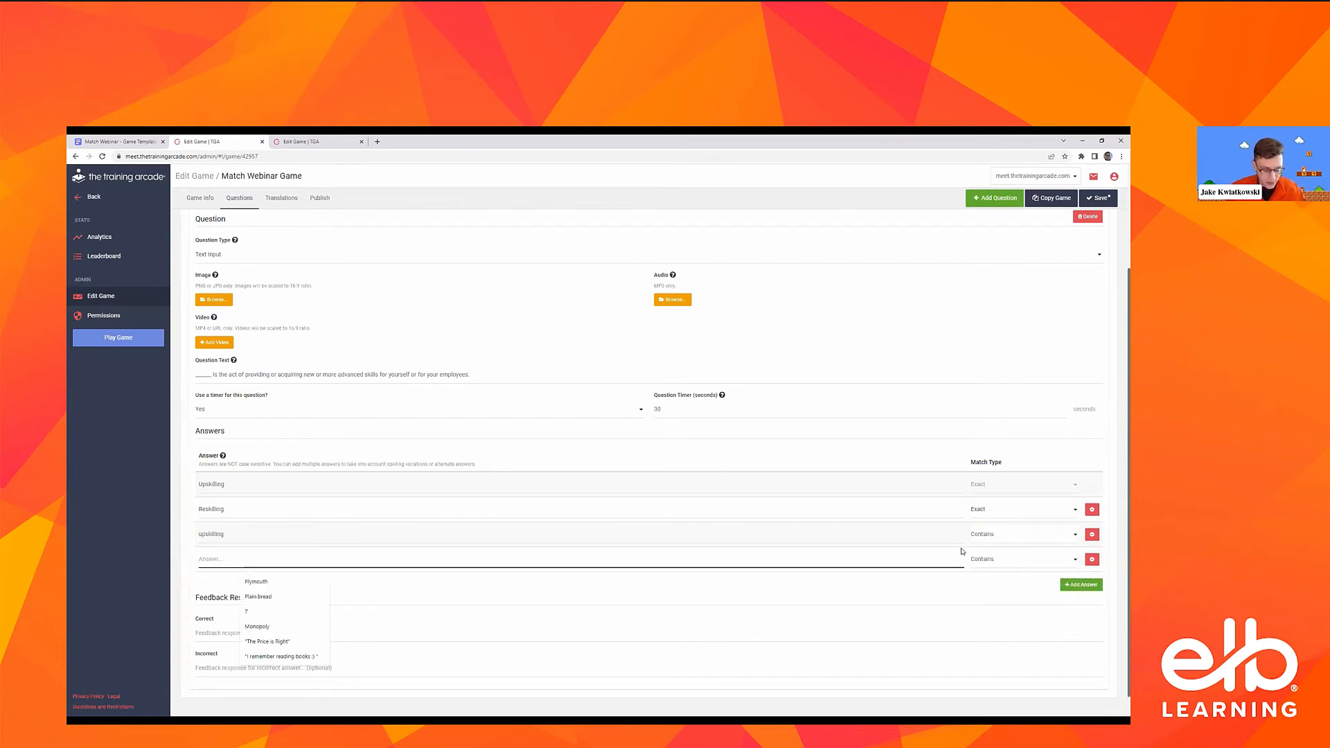
text(reskilling)
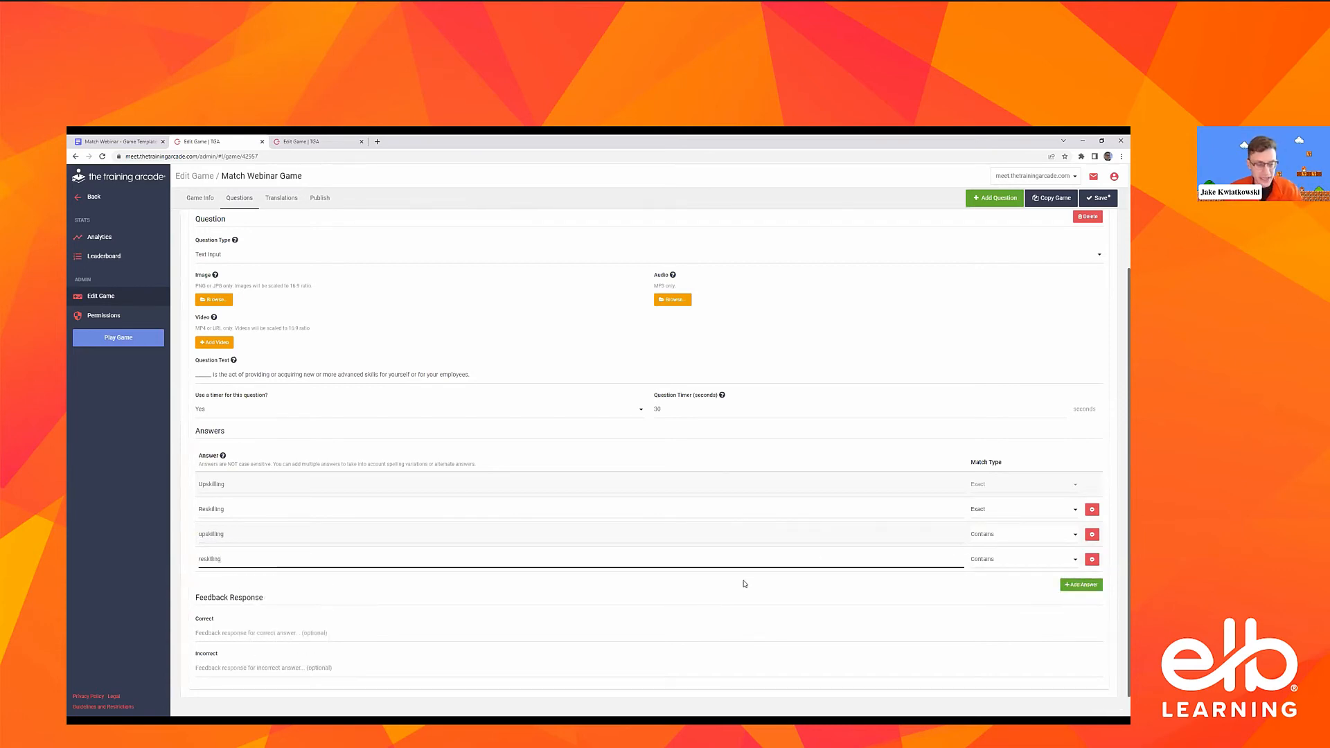
click(502, 578)
click(232, 555)
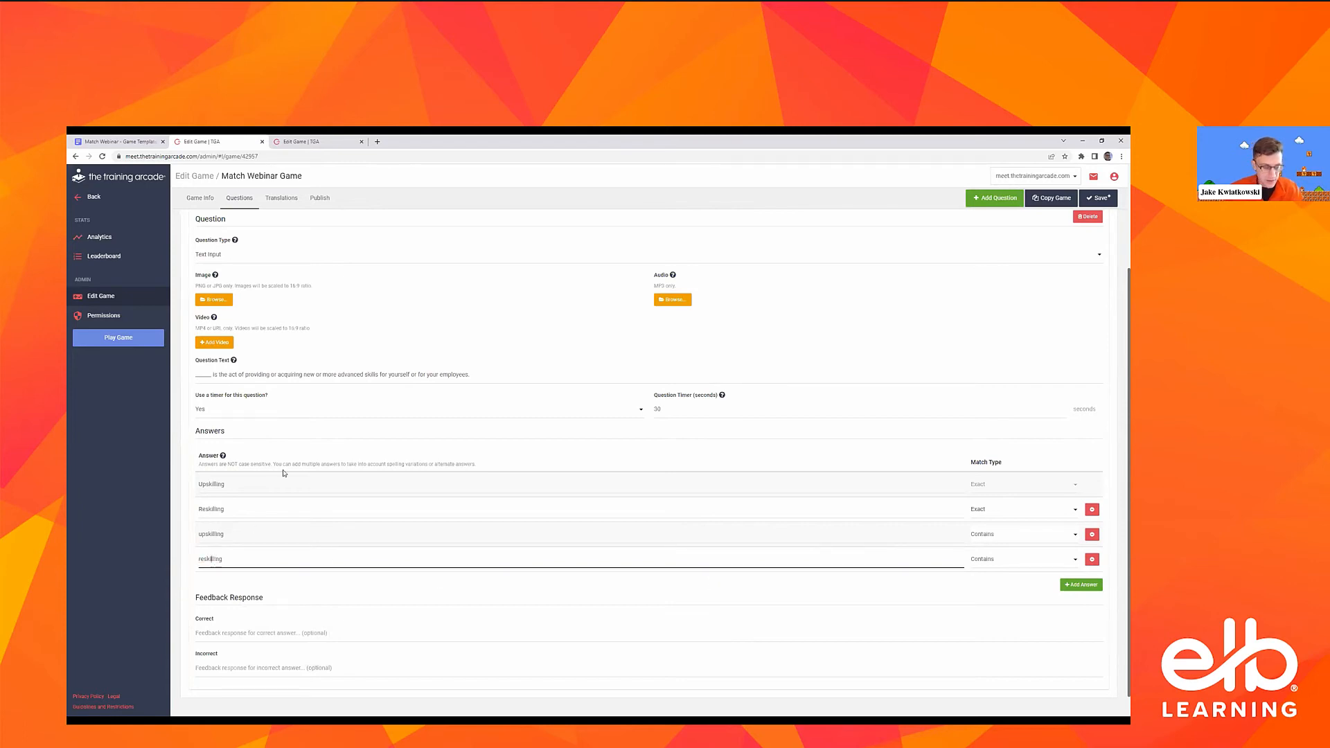
click(309, 540)
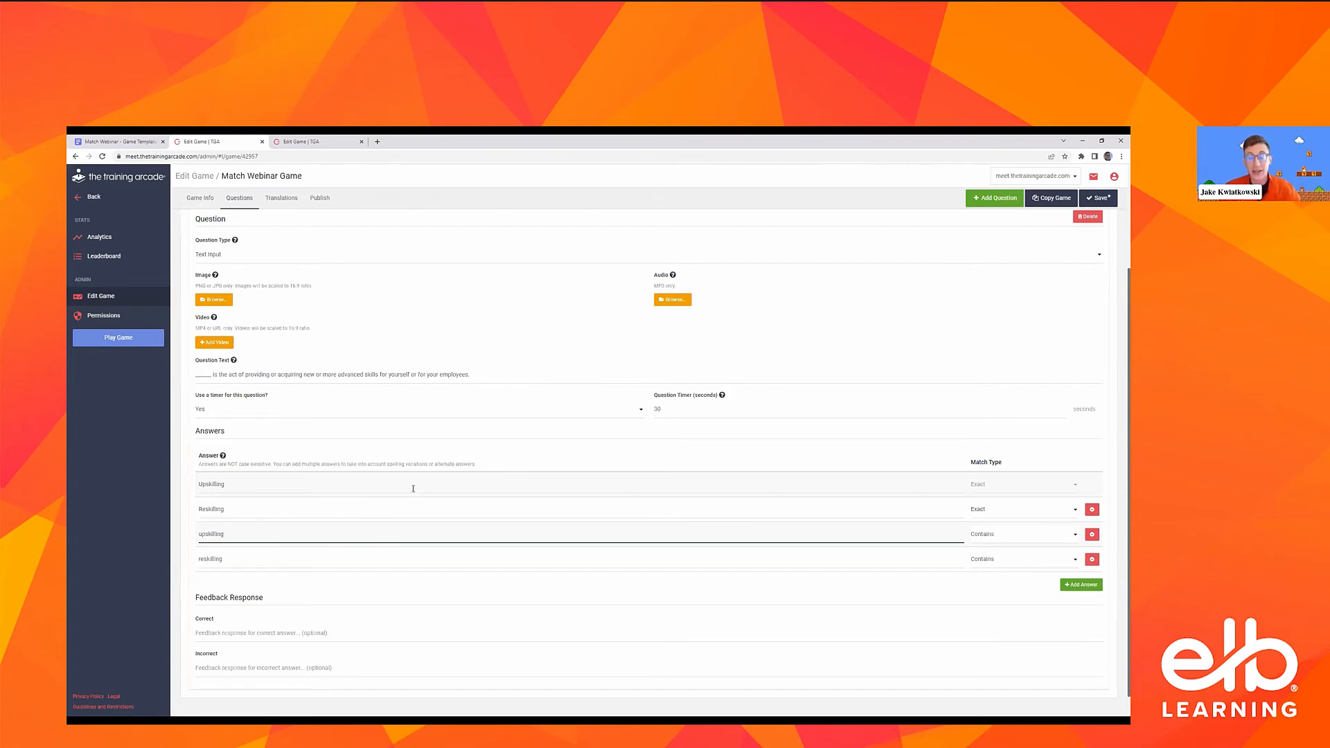
click(316, 514)
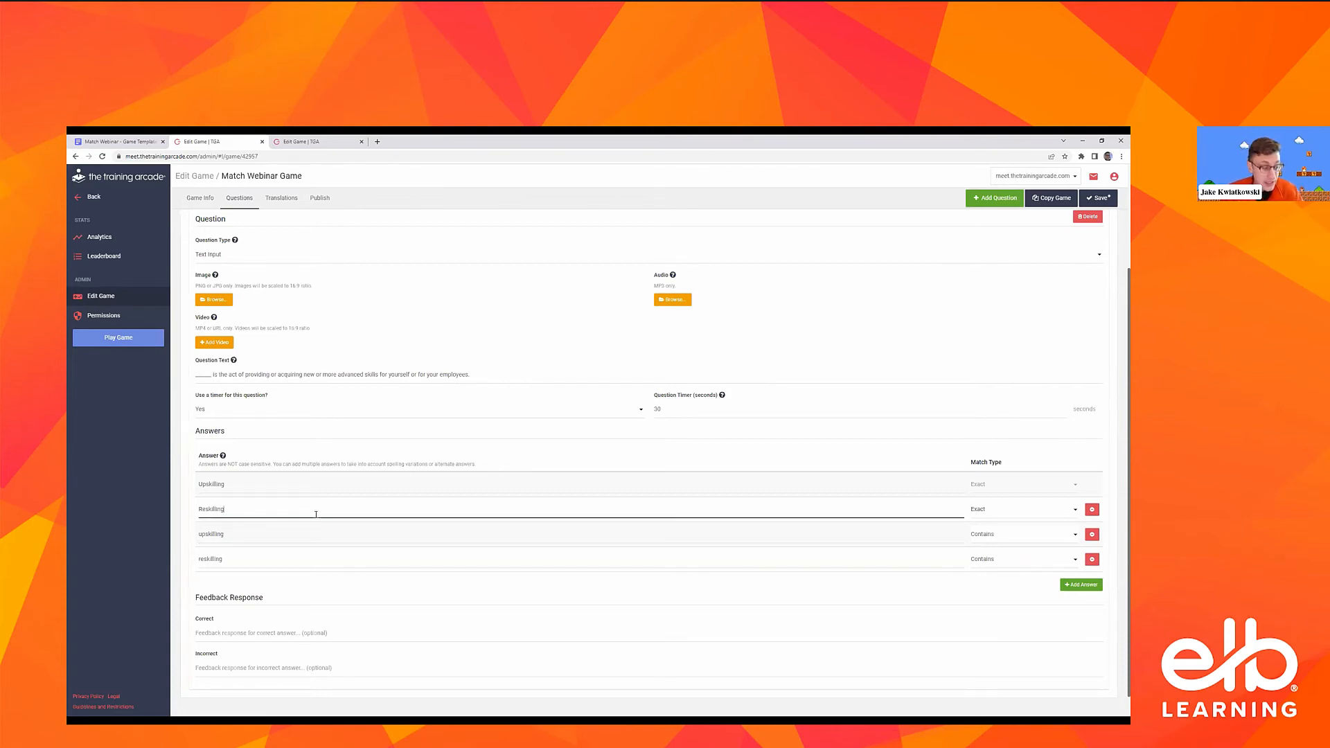
Copy the template's feedback "Remember, upskilling or reskilling is applicable to companies..." into Question 3's Correct and Incorrect feedback responses and save the game
click(106, 140)
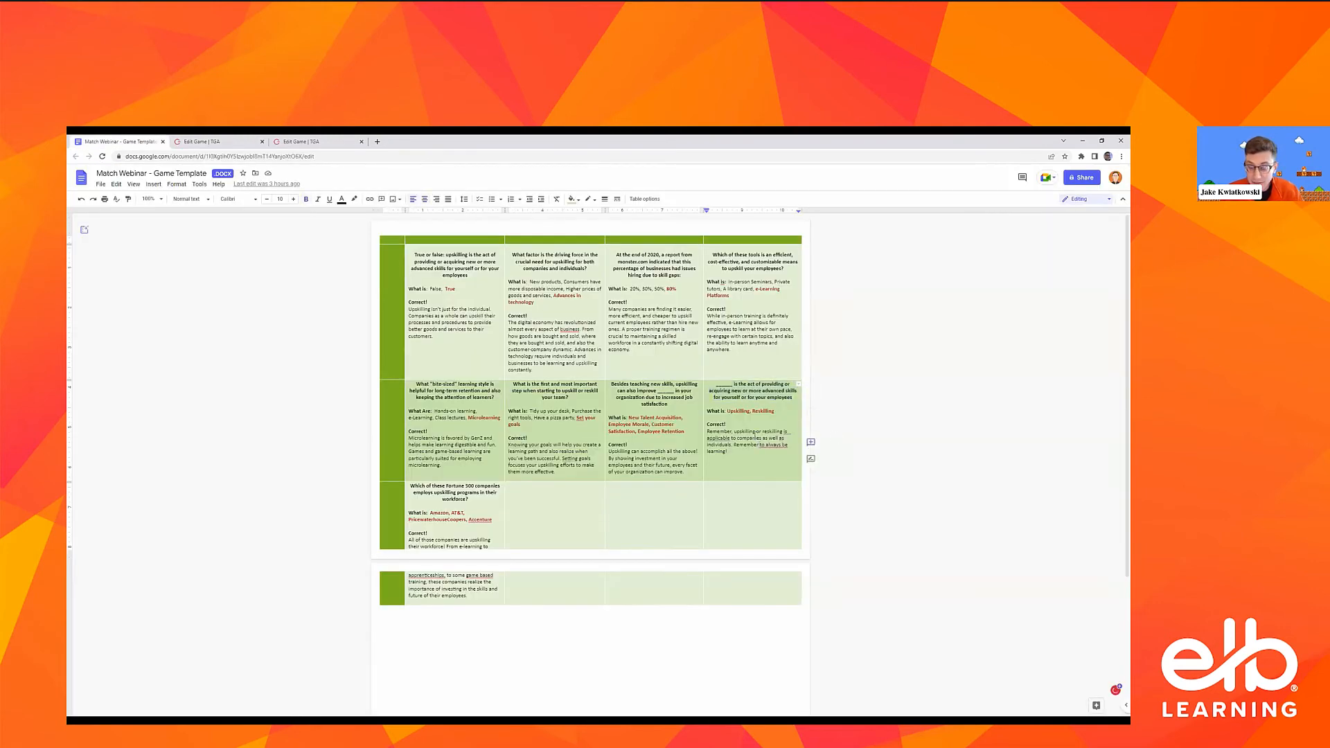
triple_click(754, 431)
key(ctrl+c)
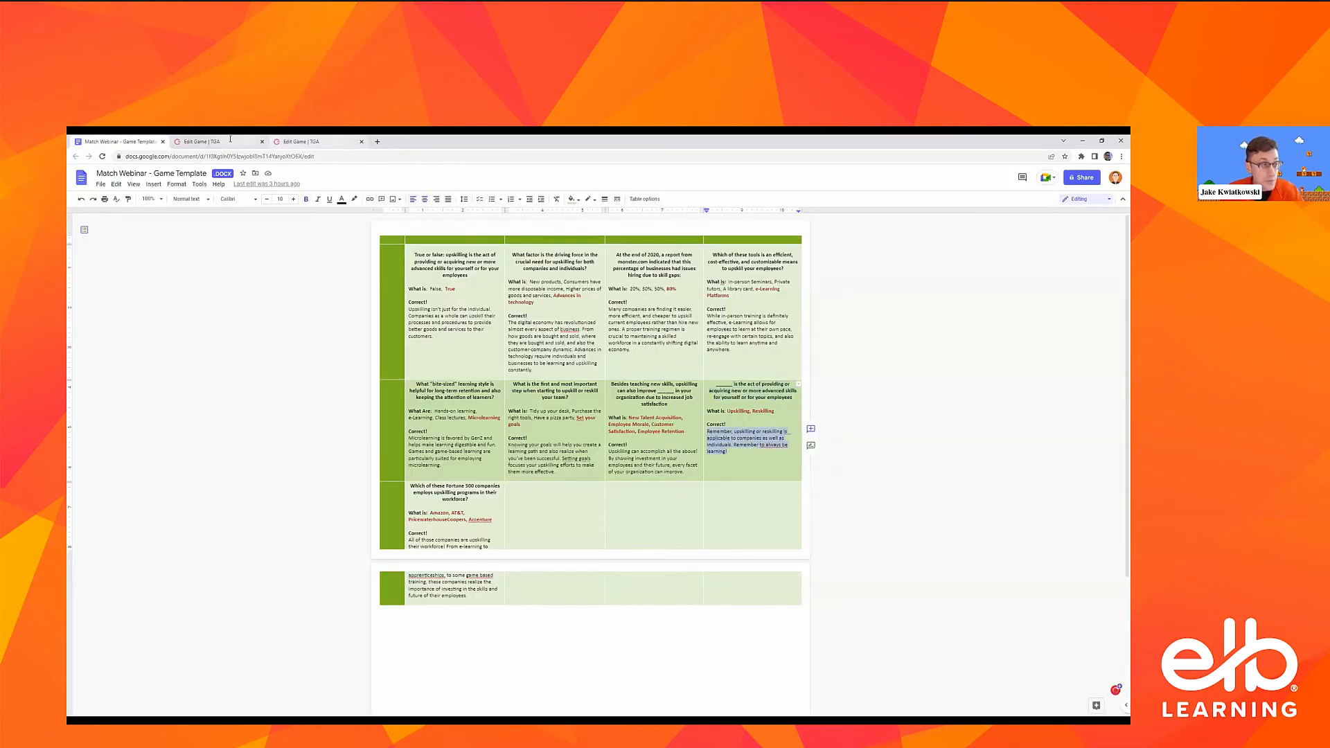
click(226, 140)
click(261, 632)
key(ctrl+v)
click(237, 667)
key(ctrl+v)
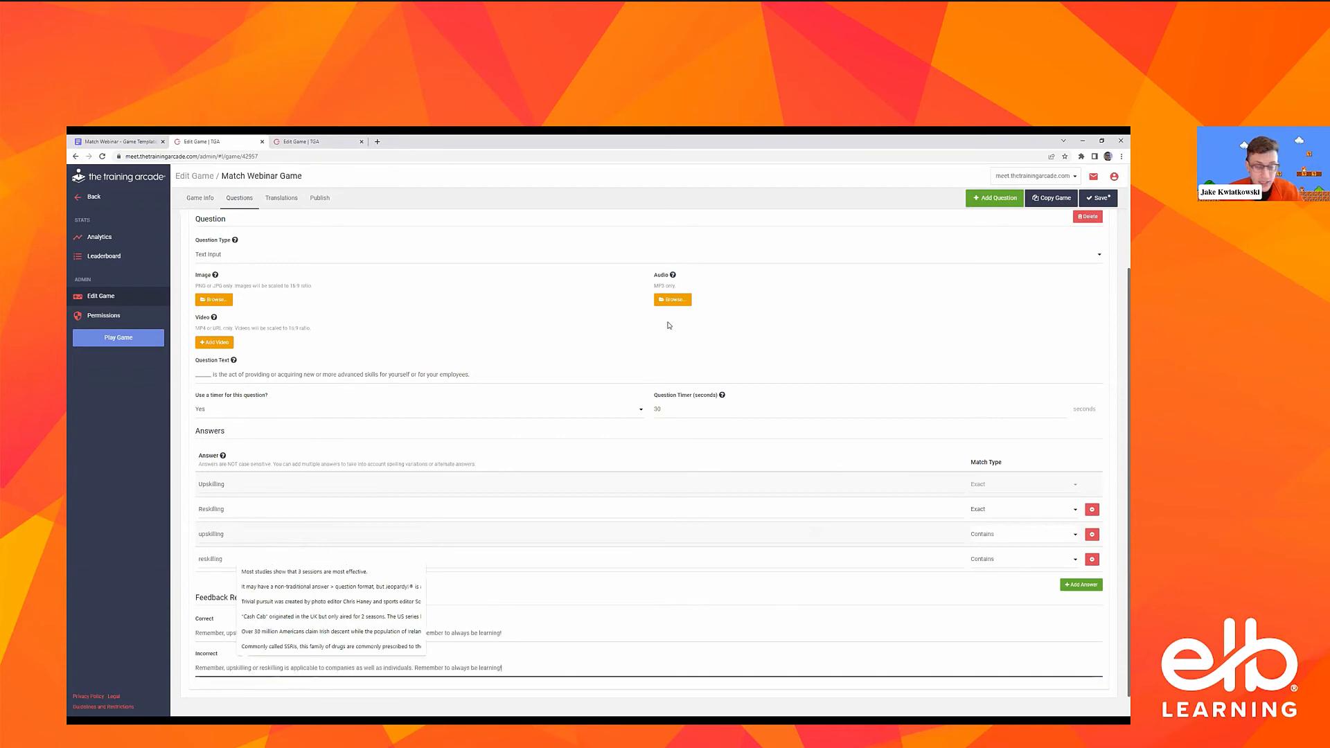
click(1100, 199)
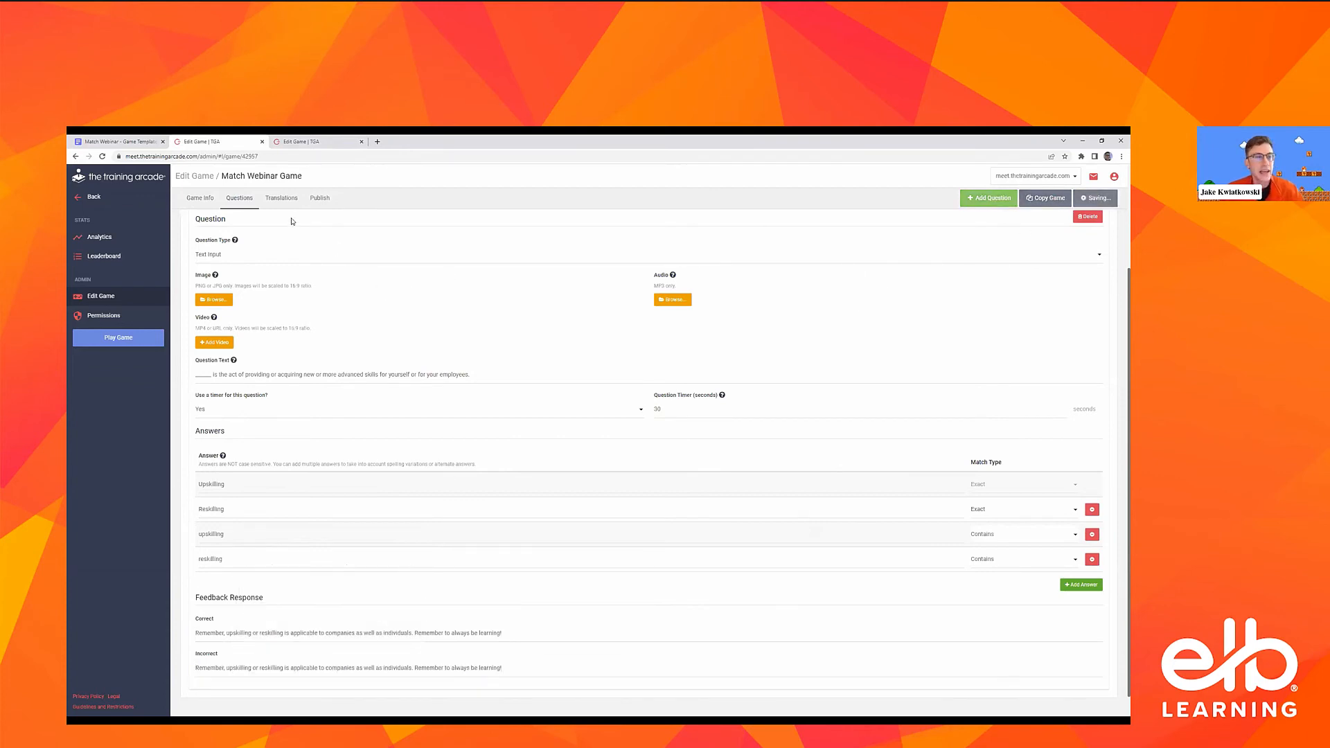
Return to the game's question list and collapse Question 3
click(207, 200)
click(239, 199)
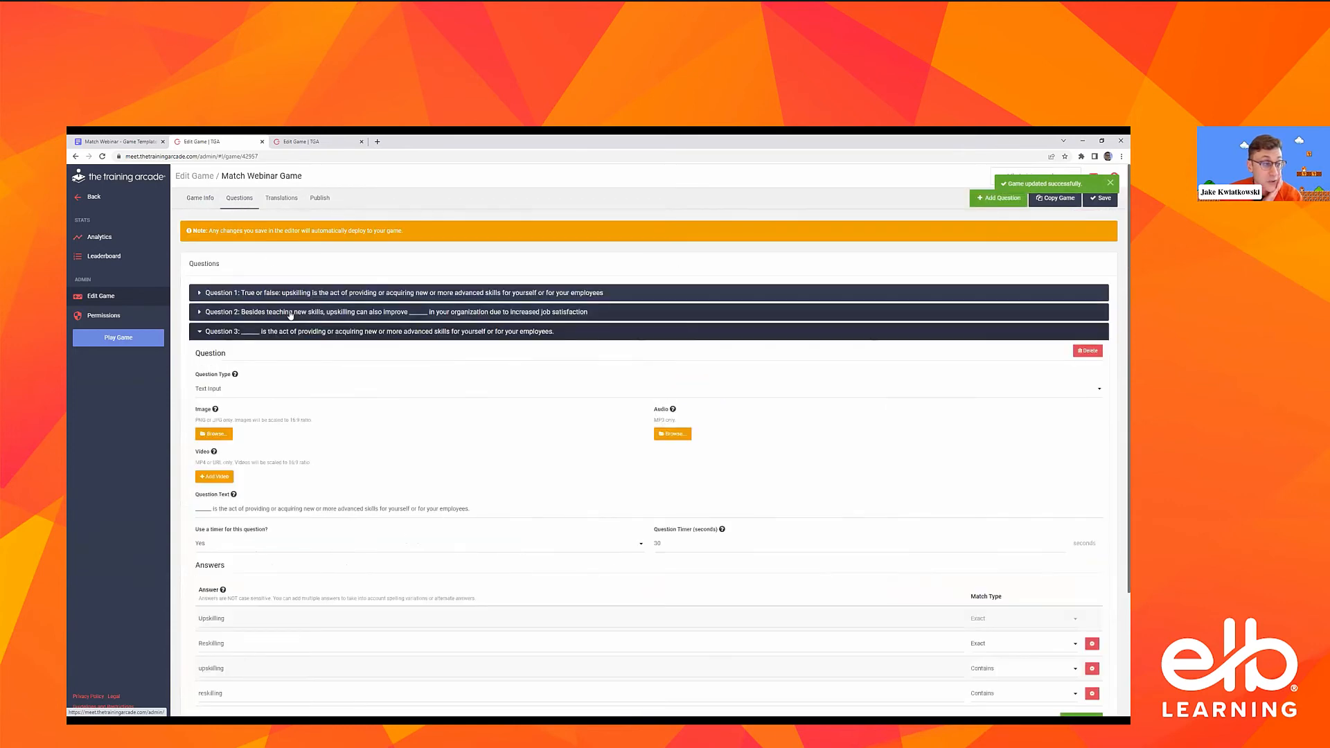
click(280, 332)
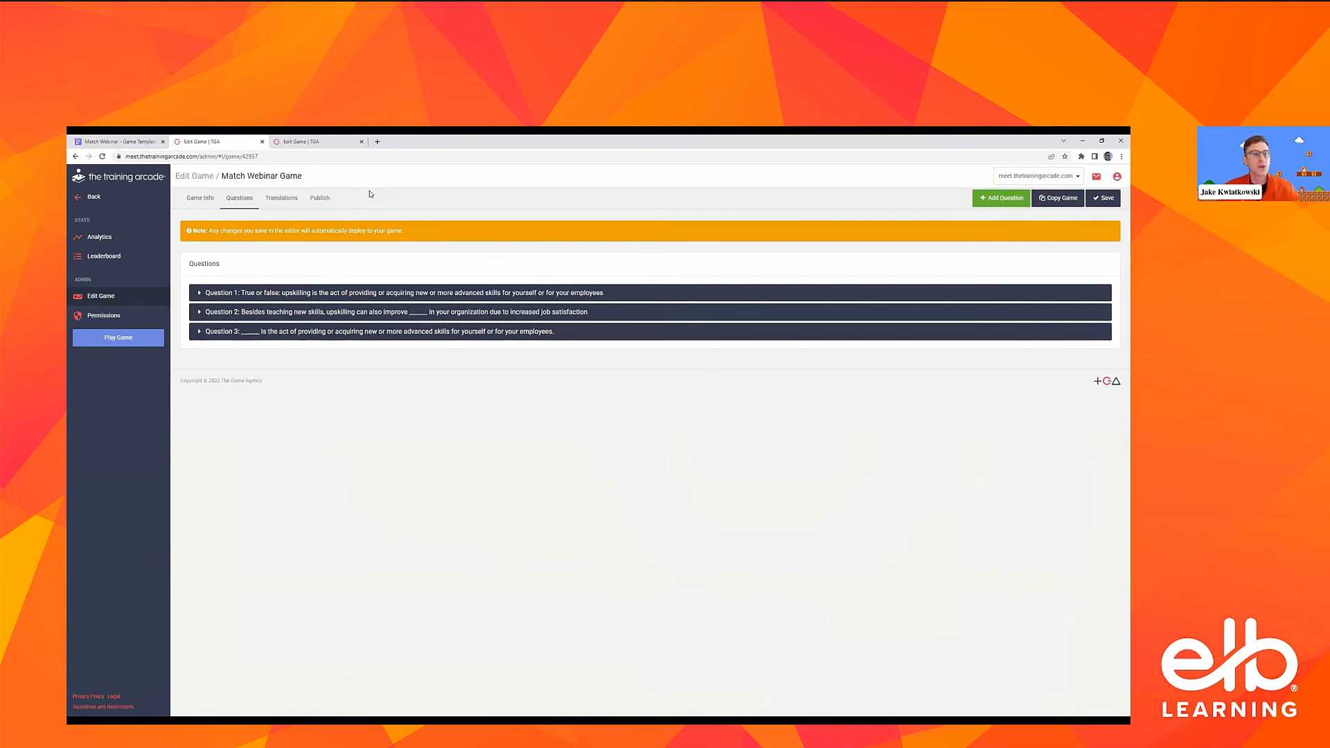
Switch to the Upskilling Match Demo game and compare its game info and question list with the template document
click(326, 143)
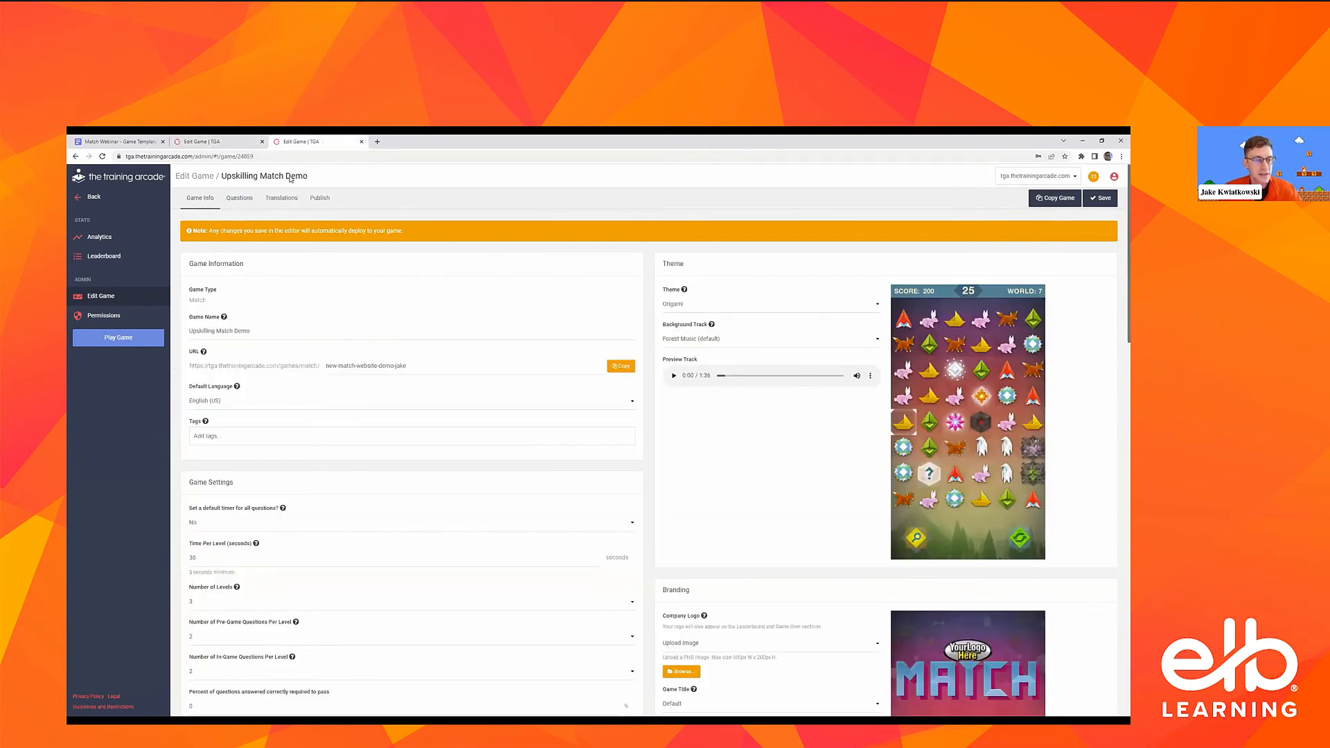
click(235, 205)
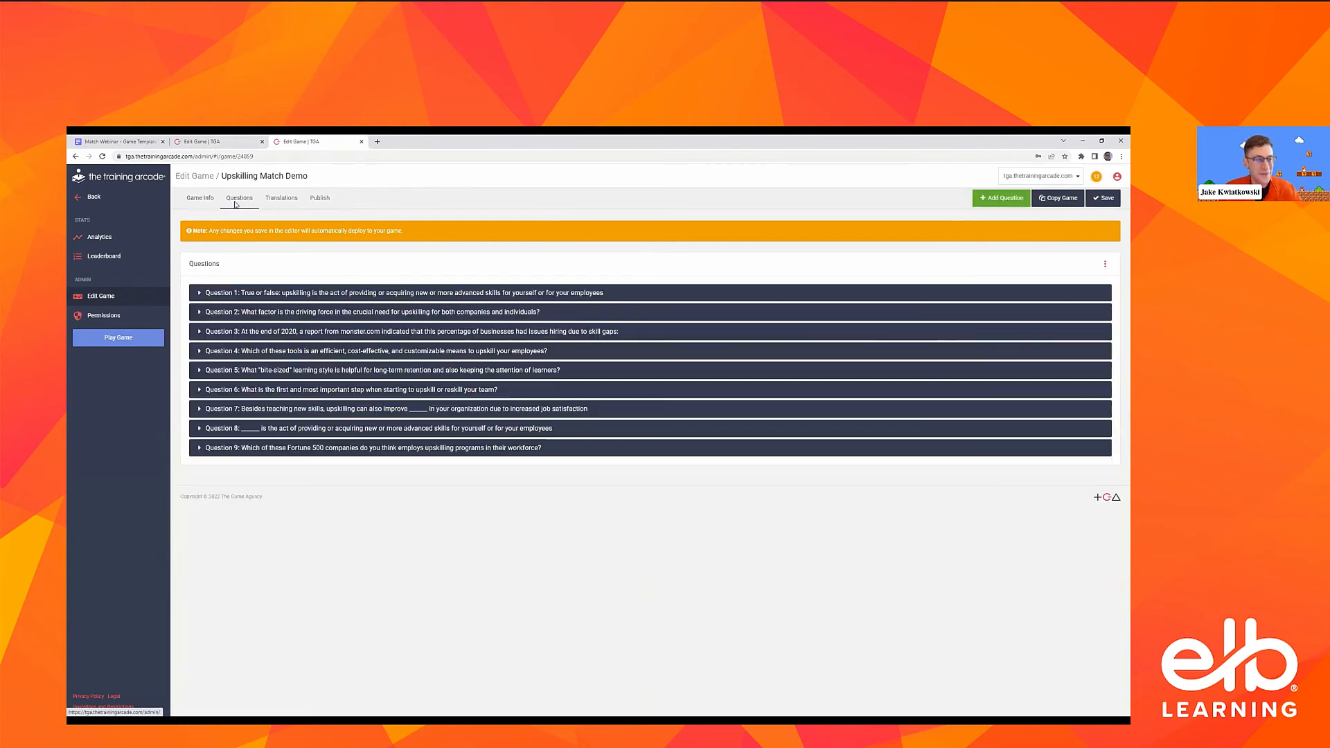
click(79, 140)
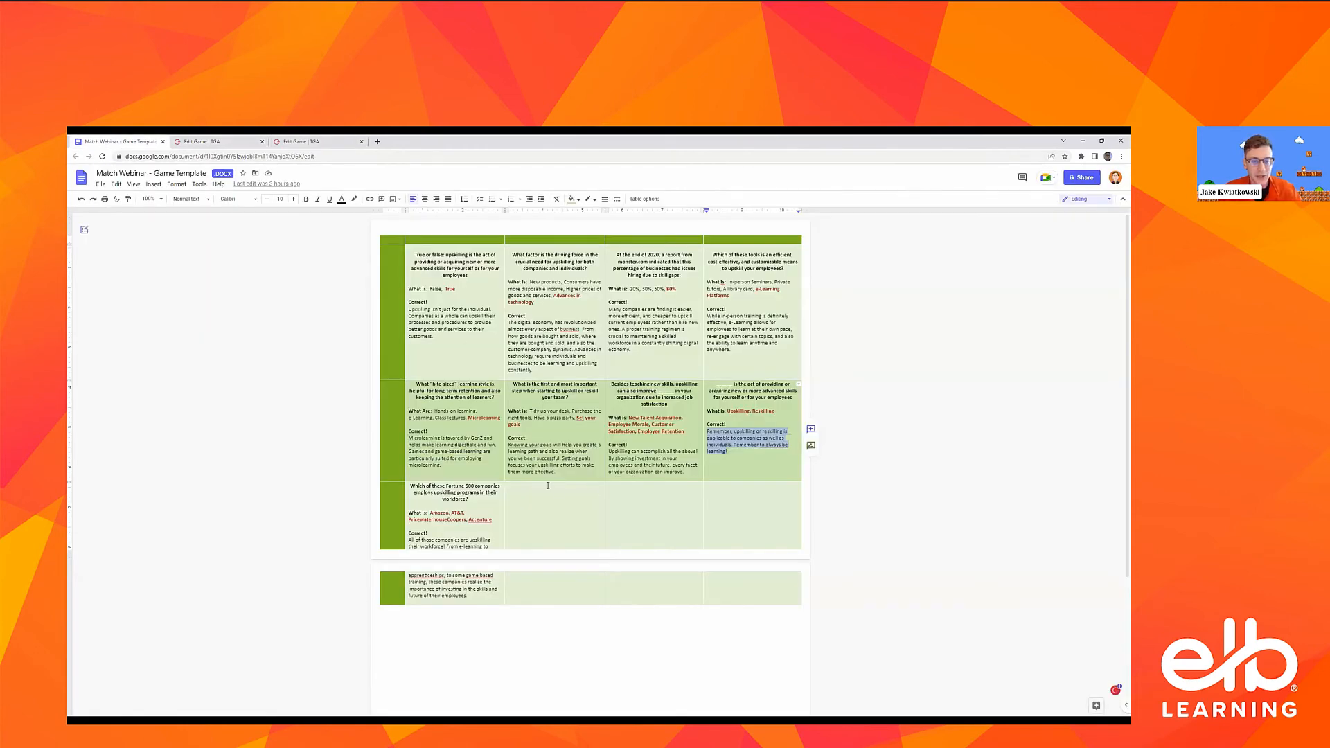
click(296, 141)
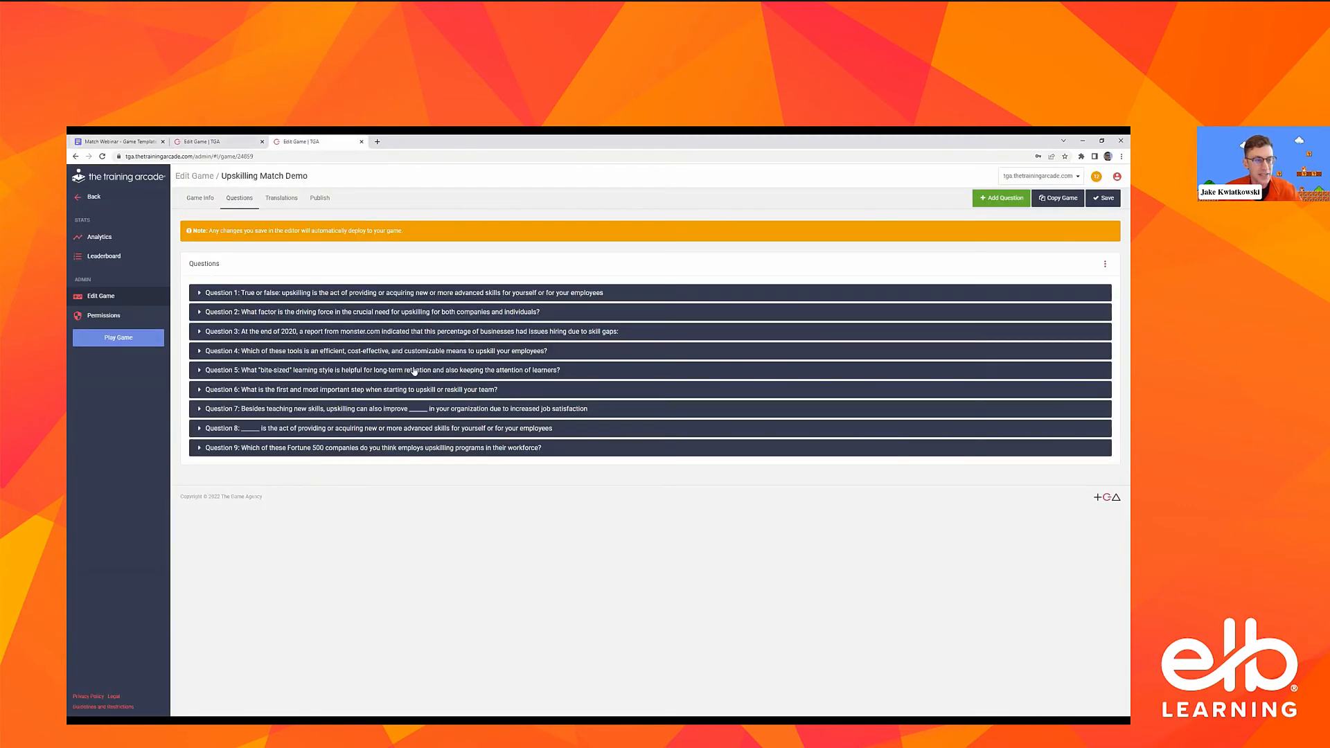
click(216, 207)
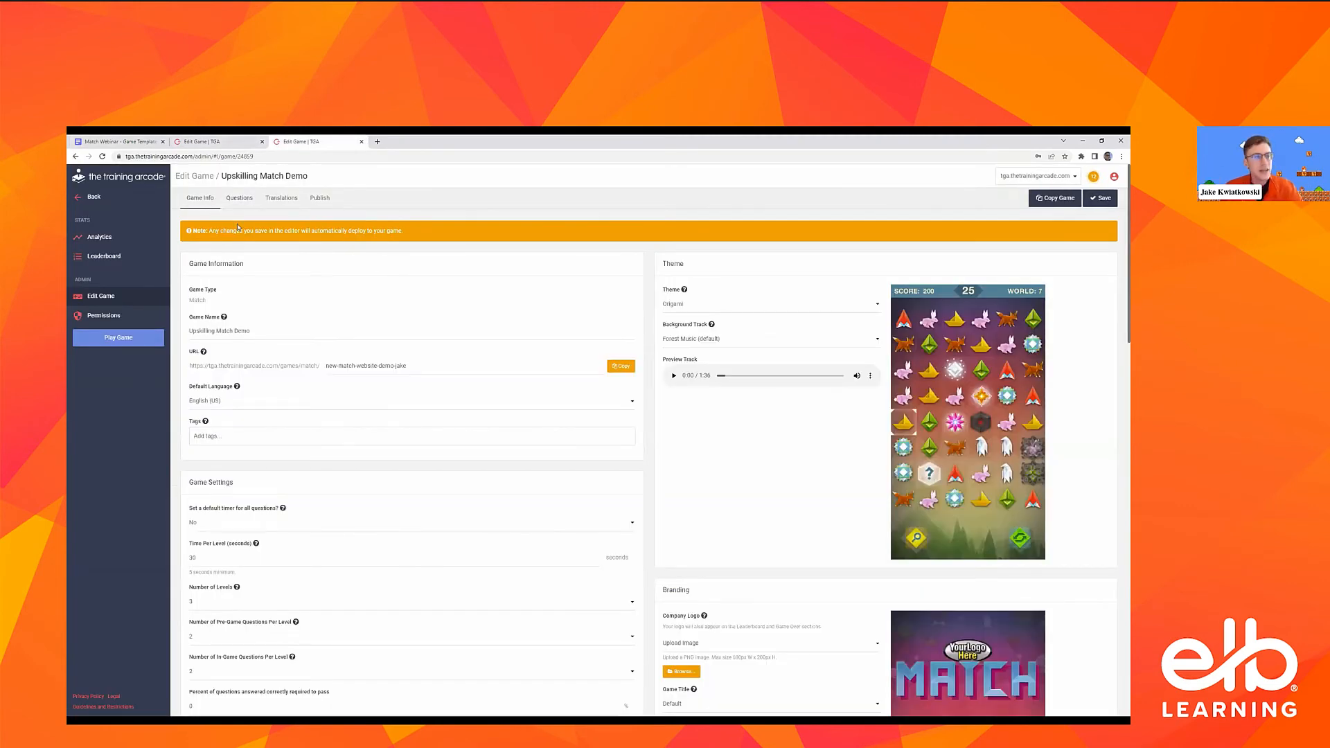
click(245, 197)
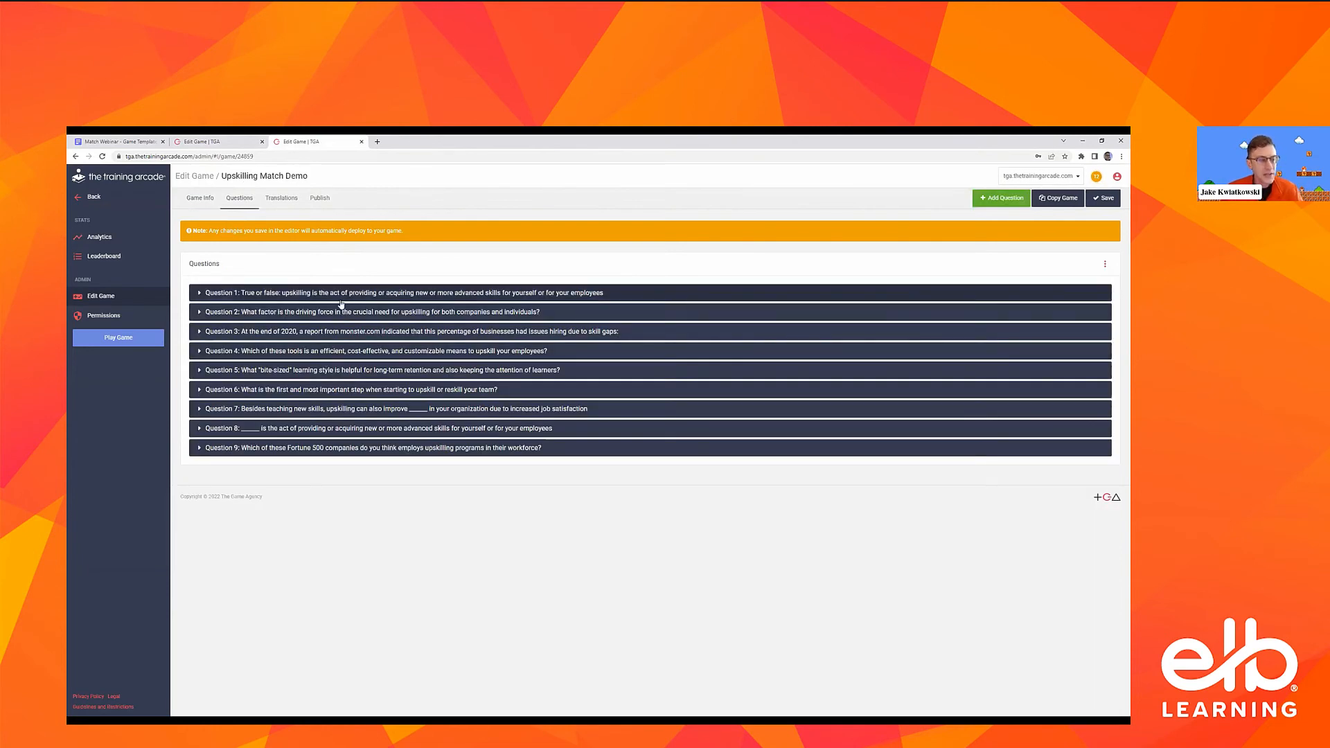
click(118, 142)
click(273, 141)
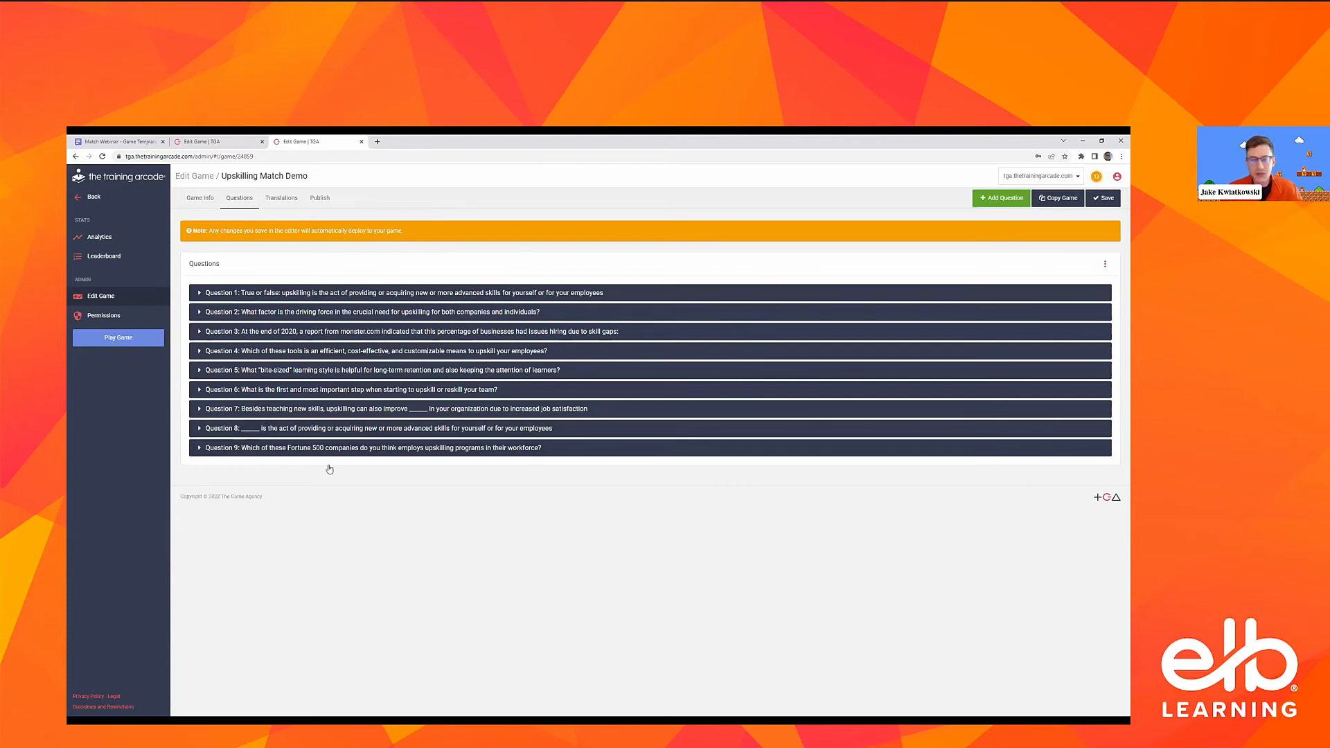
Launch the Upskilling Match Demo game and examine its Game Settings and Information Popup content in the editor
click(121, 344)
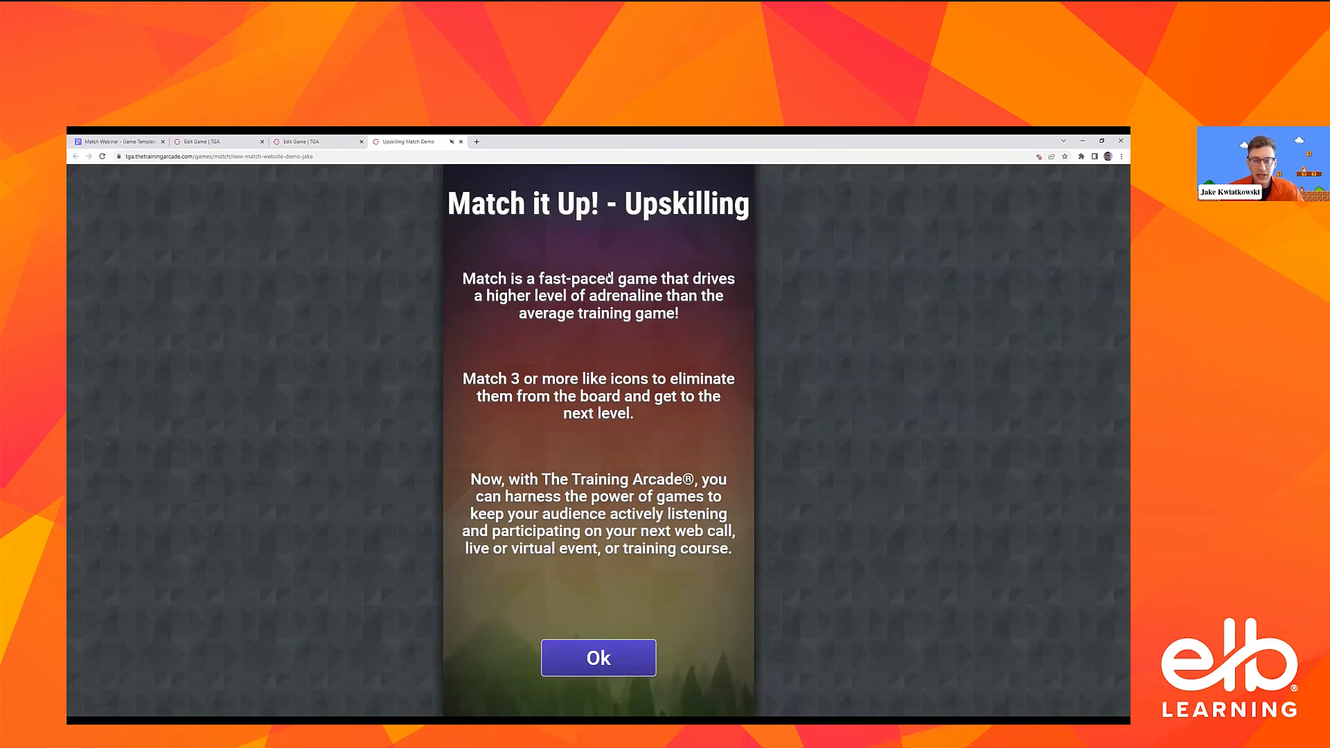
click(289, 142)
click(200, 198)
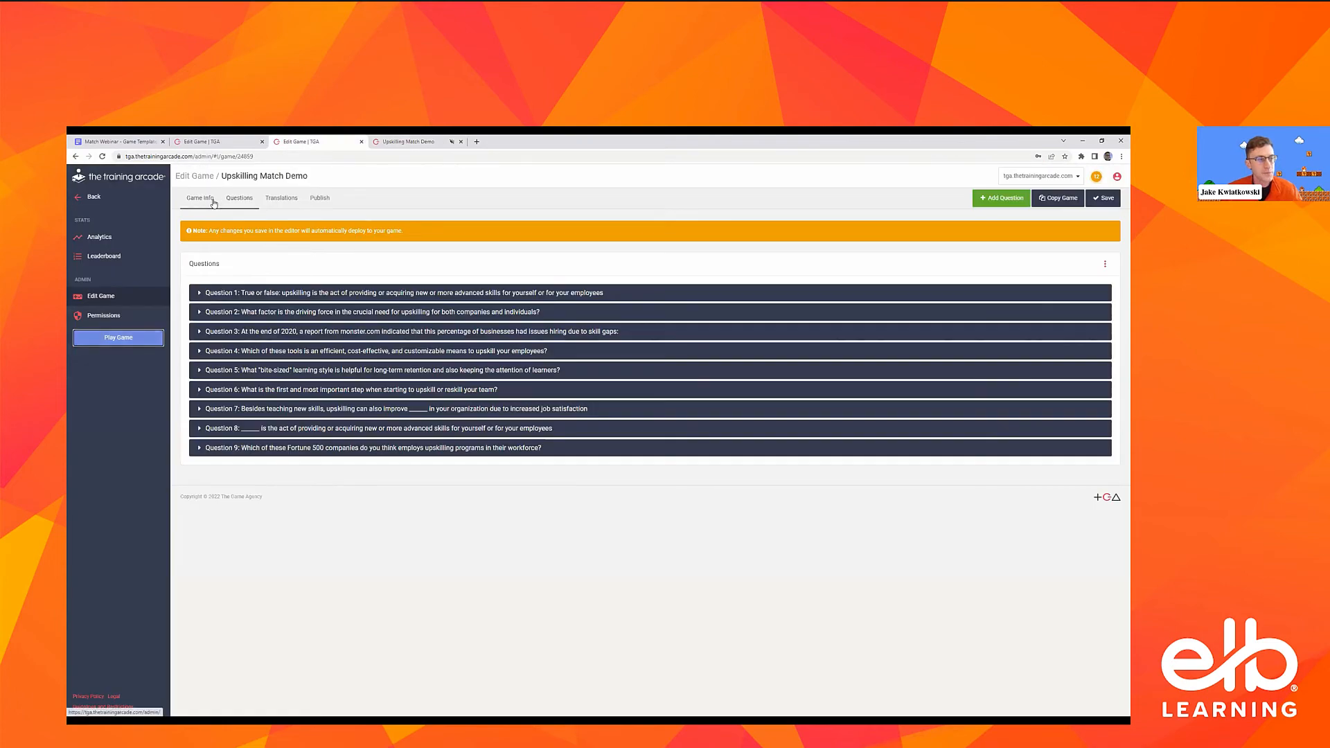
scroll(380, 315, down, 5)
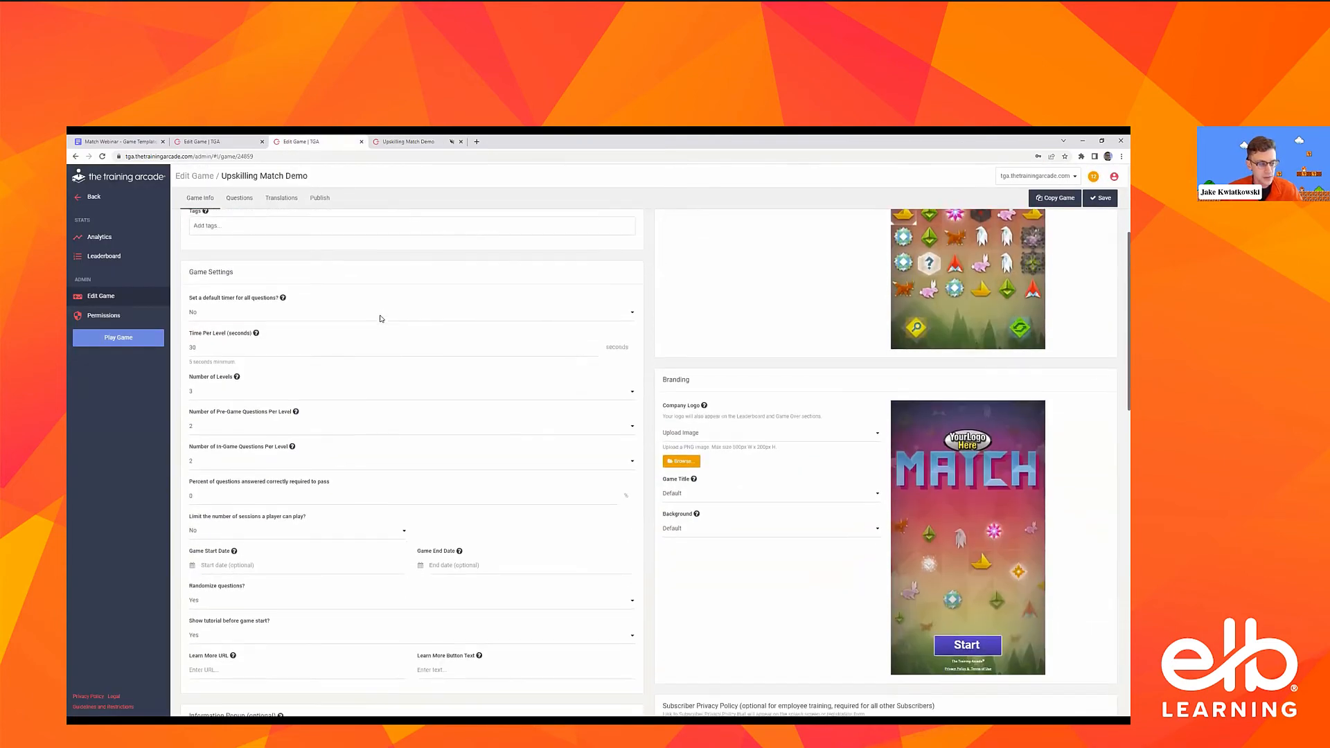
scroll(380, 315, down, 3)
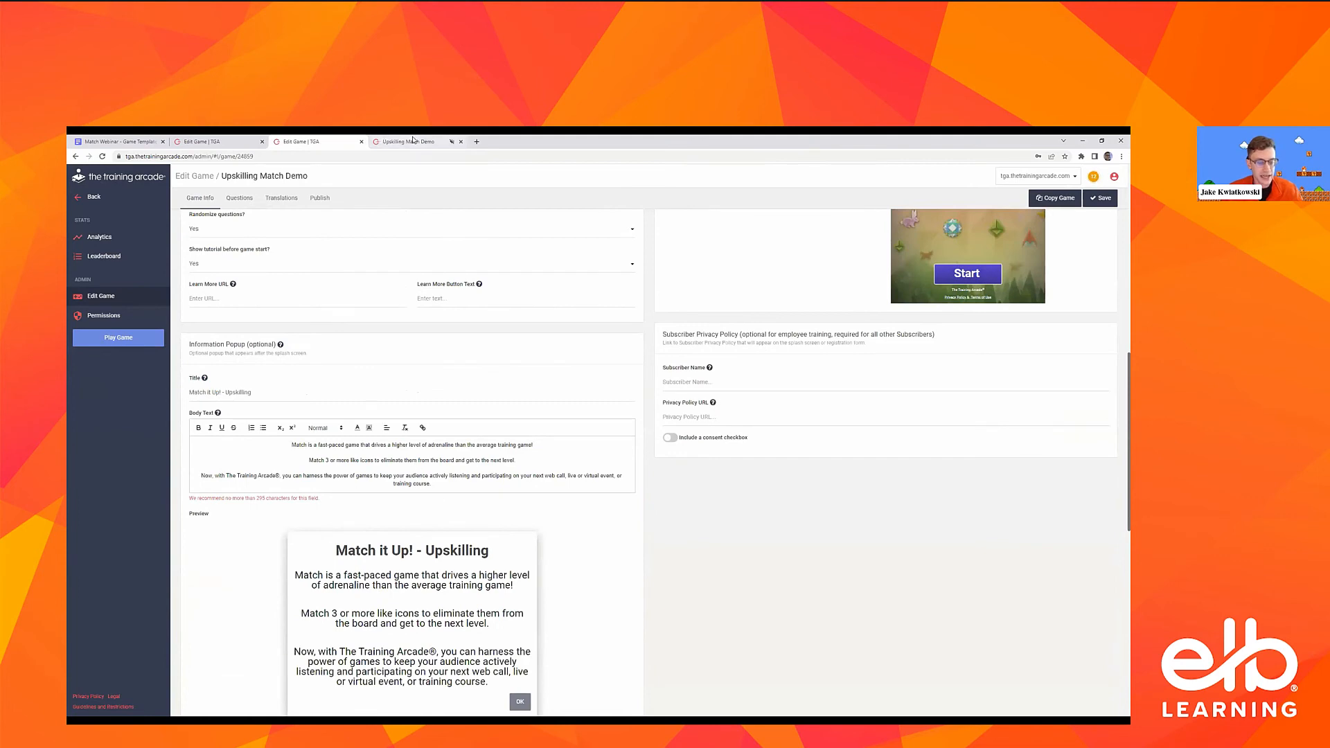
Dismiss the demo game's information popup and compare its registration form with the User Registration settings in the game editor
click(409, 141)
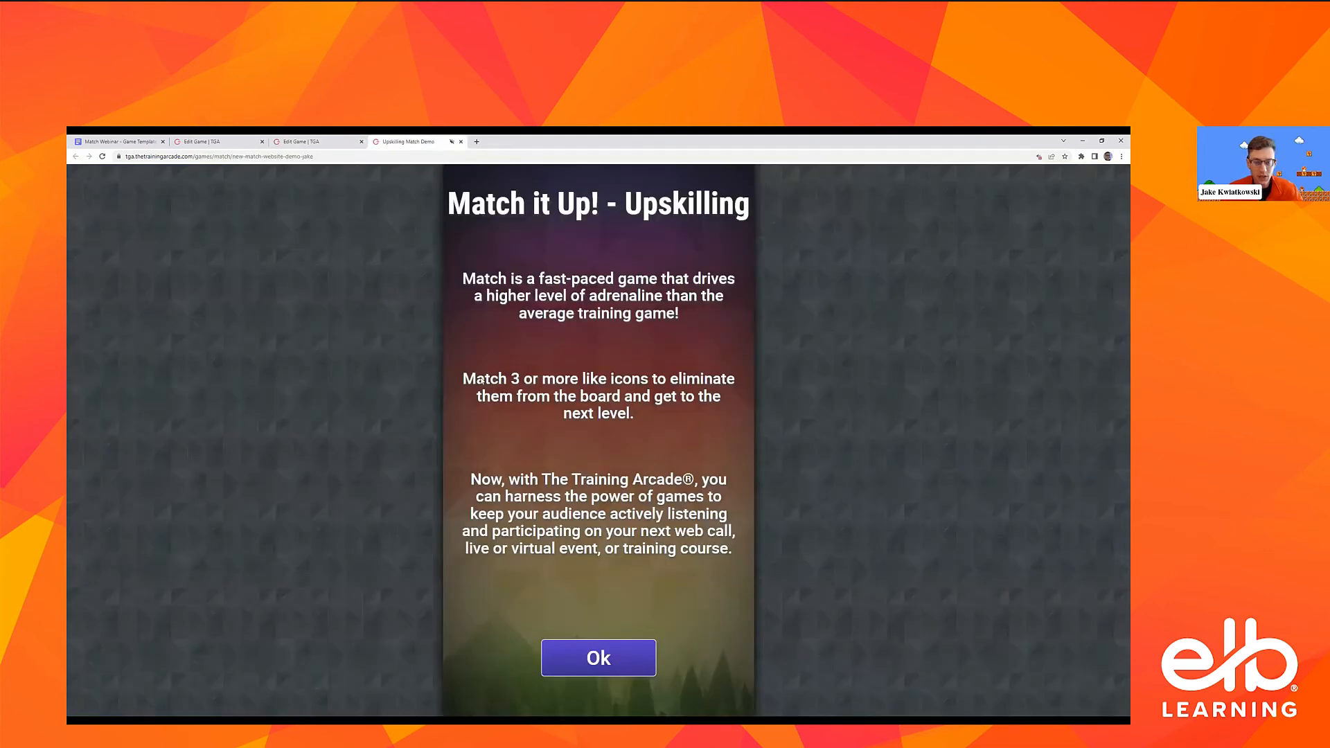
click(599, 655)
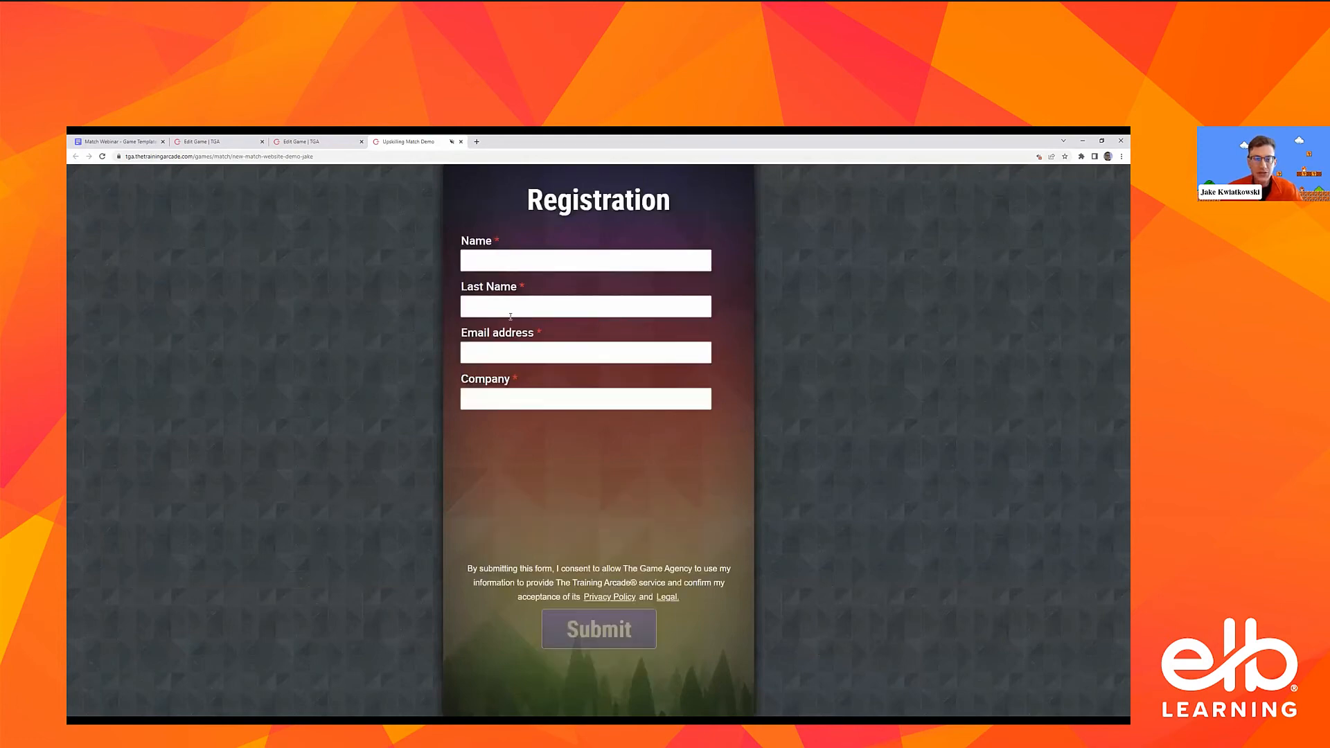
click(305, 141)
scroll(268, 396, down, 5)
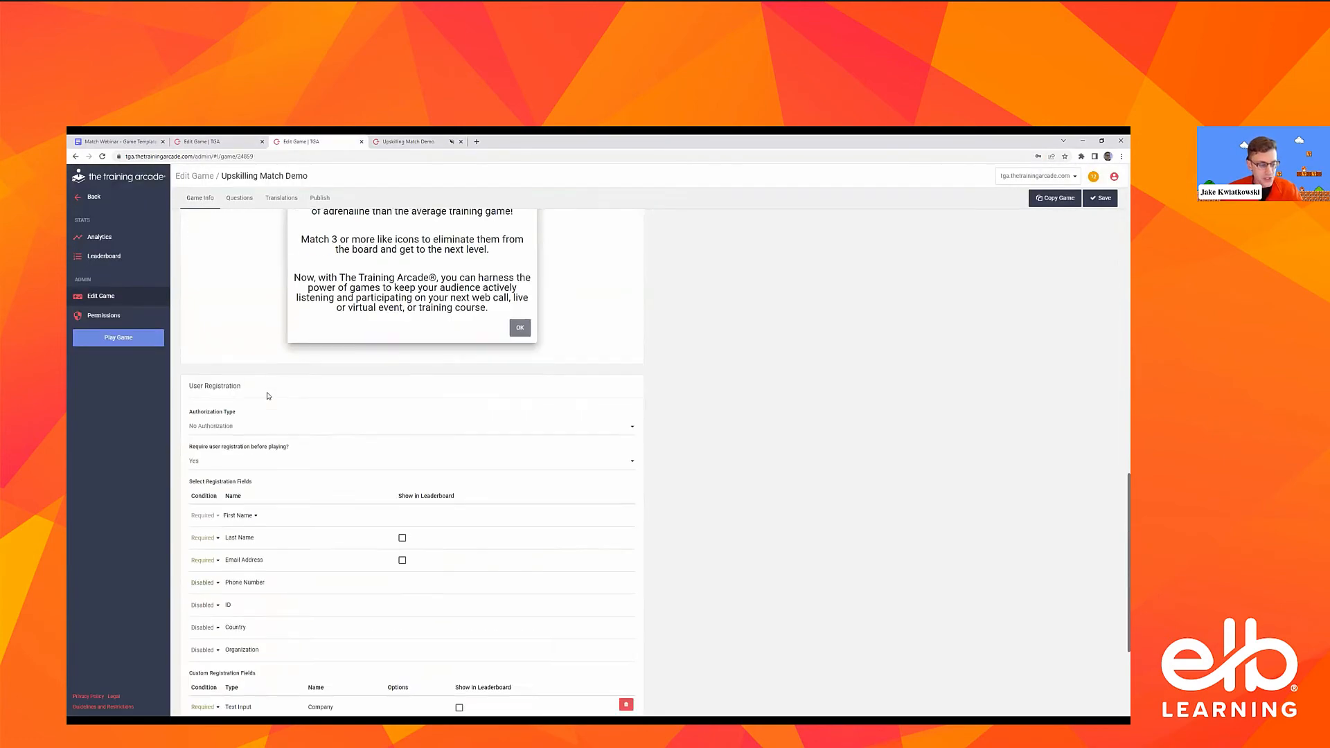
scroll(239, 467, down, 2)
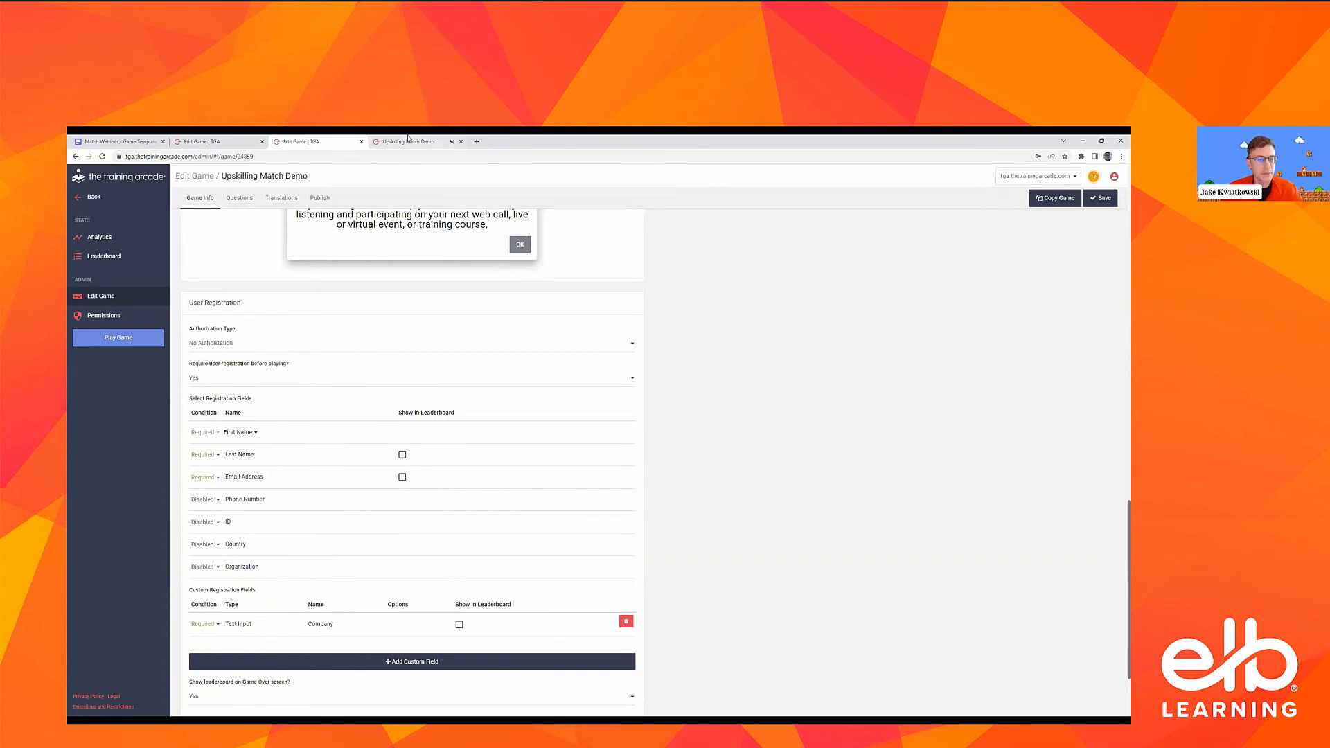
Register in the demo game using the saved name, last name, email address and company details, and start playing past the How to Play instructions
key(ctrl+Tab)
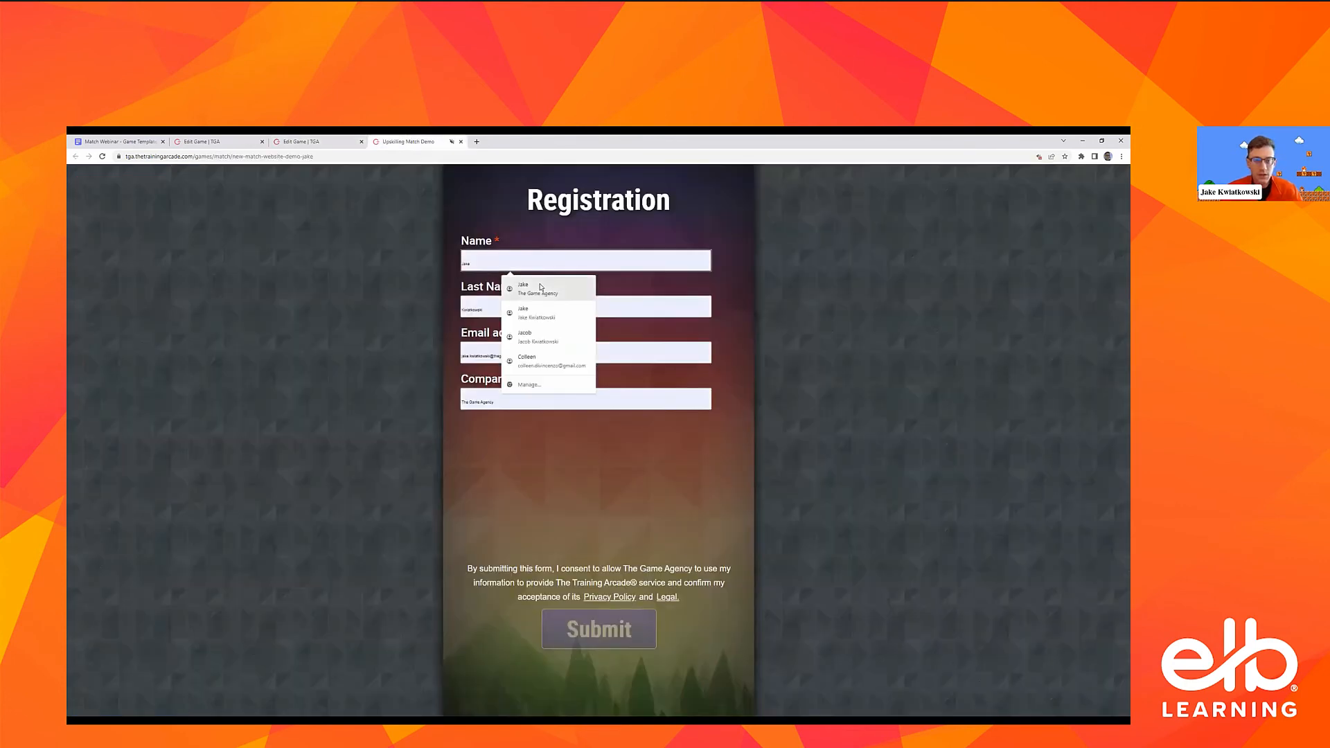
click(541, 287)
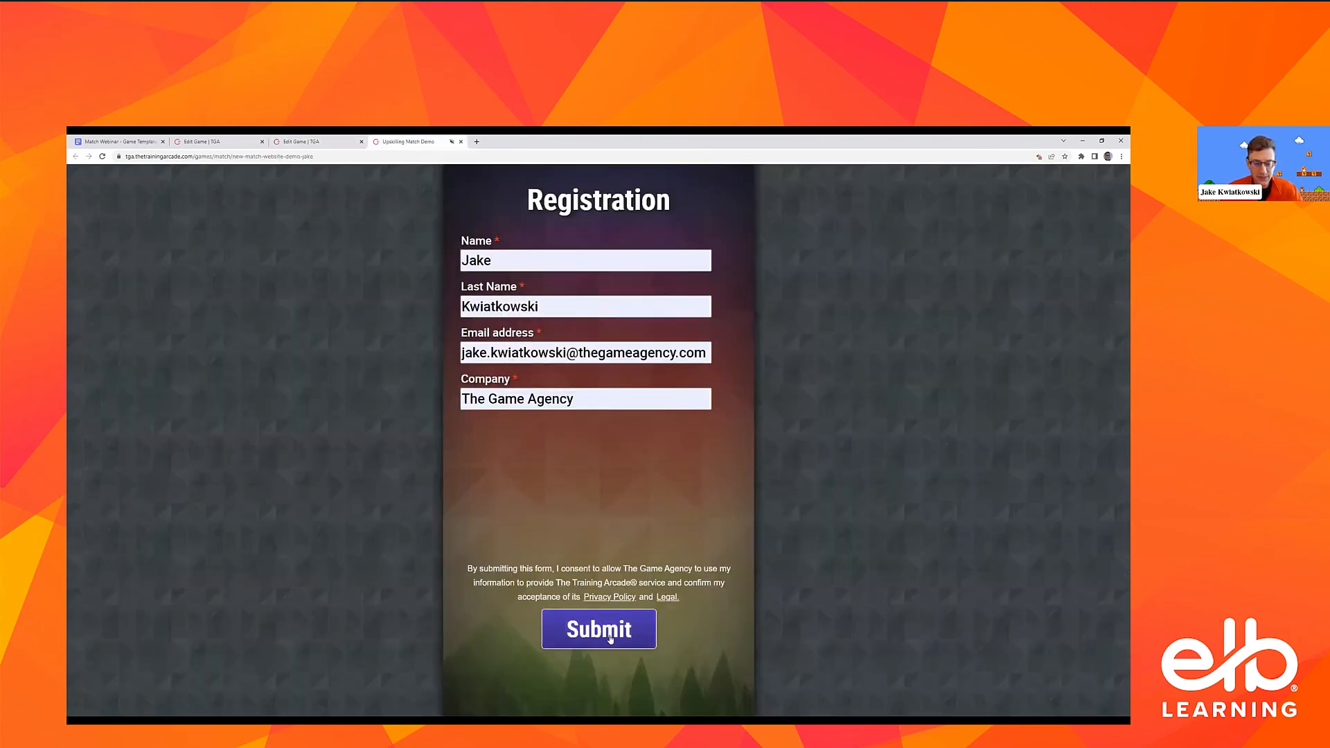
click(592, 630)
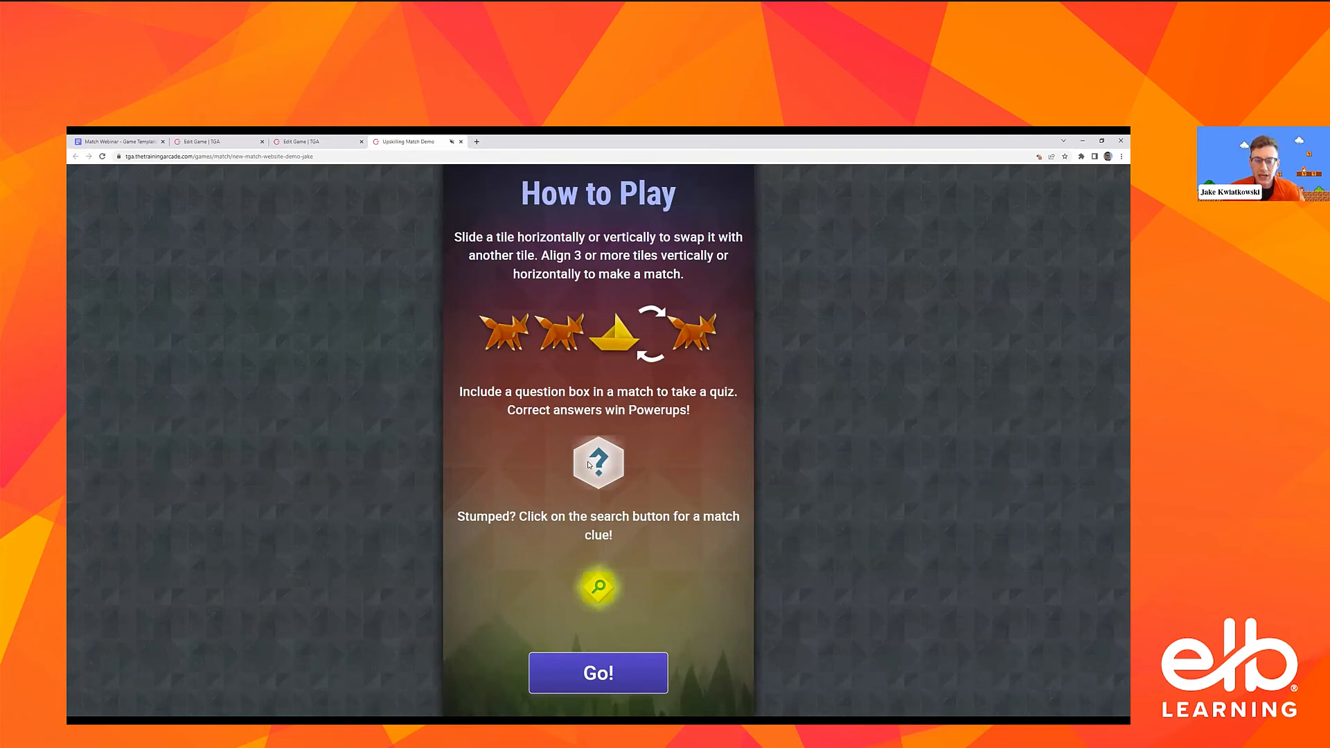
click(614, 674)
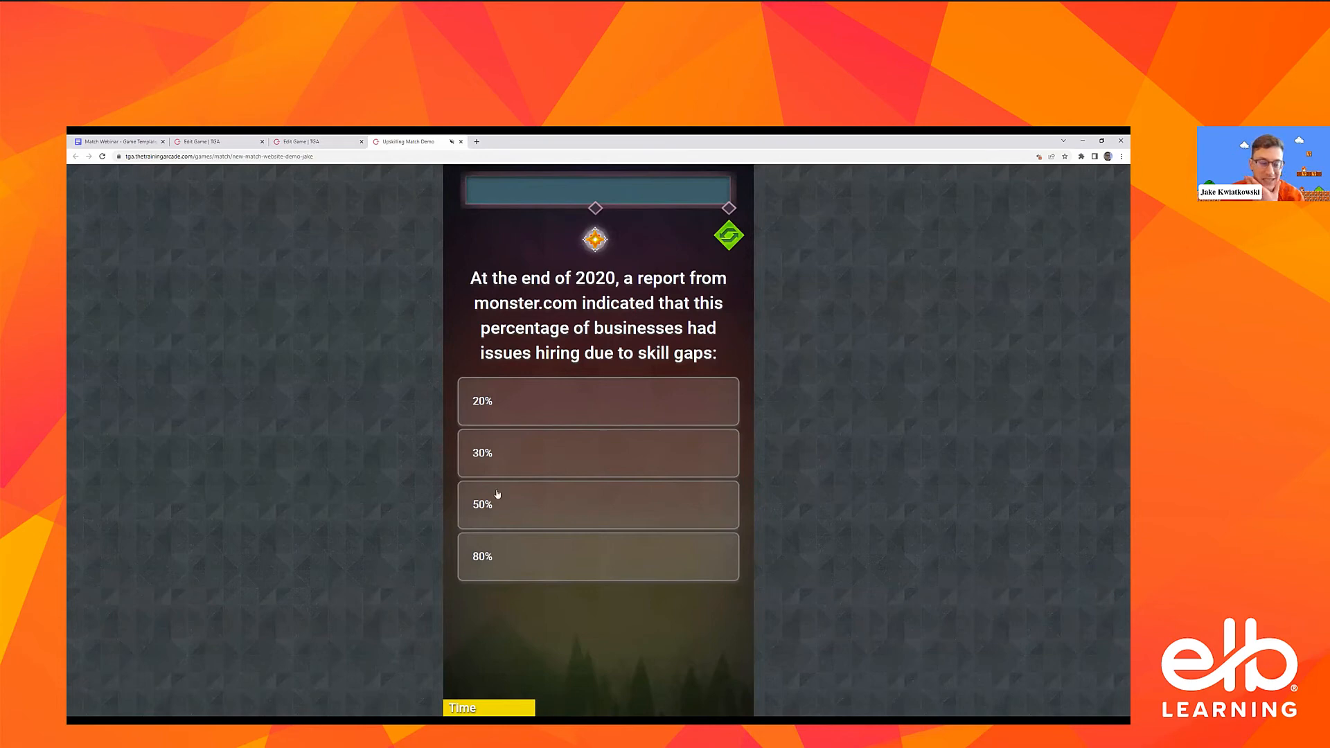
Answer the monster.com skill-gap question with 30%, review the answer feedback, and proceed to the following question
click(524, 460)
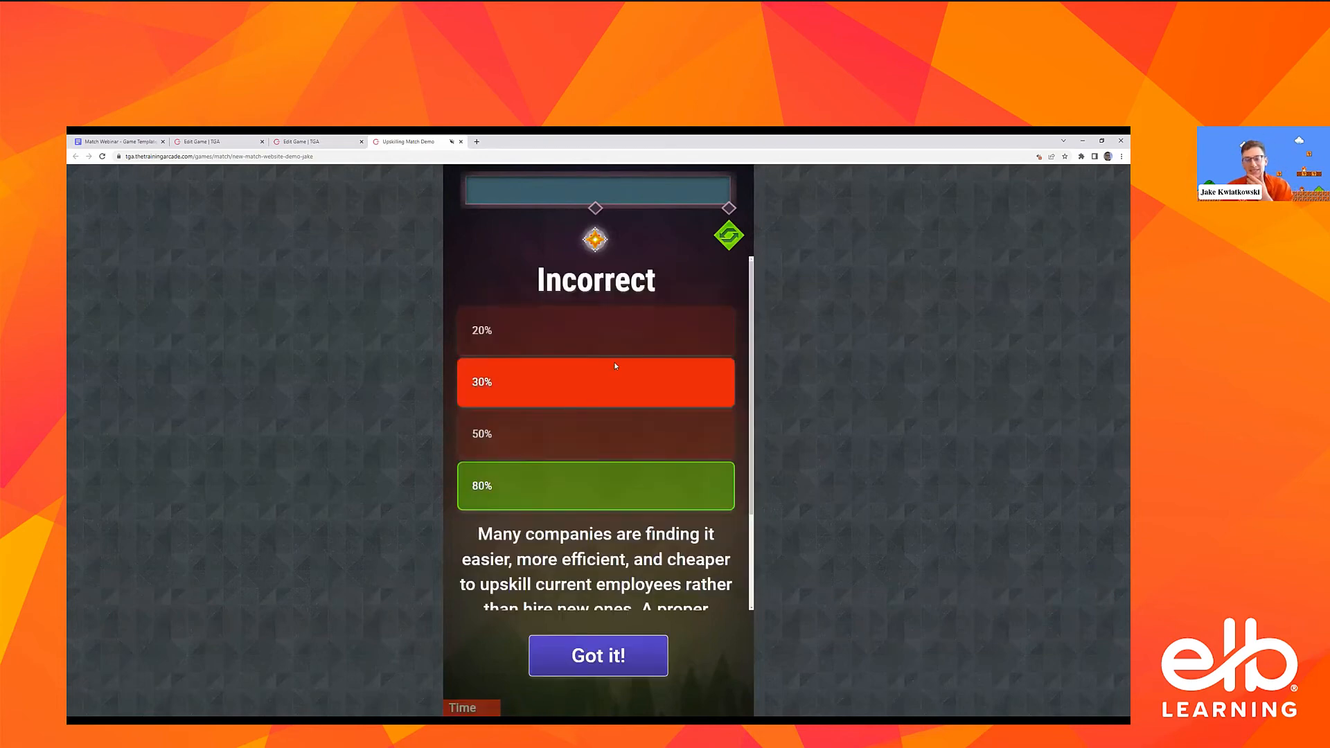
scroll(684, 418, down, 3)
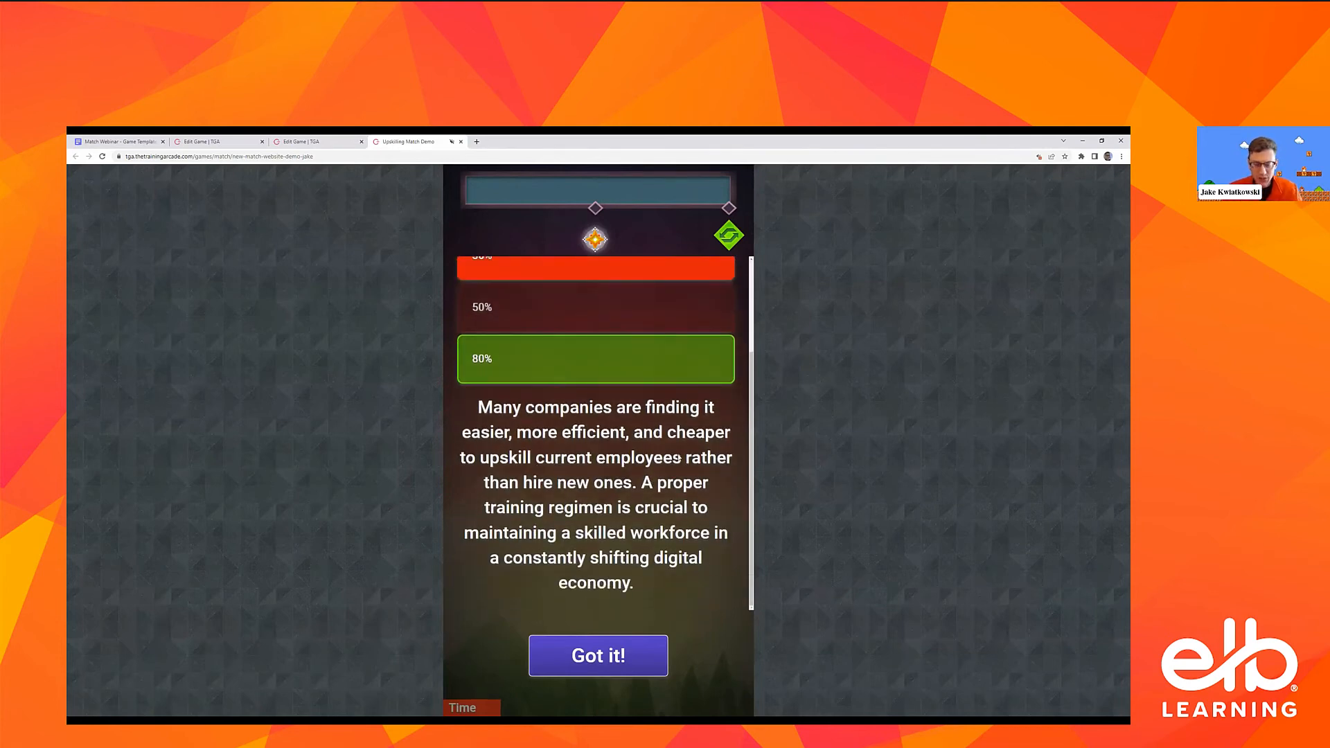
scroll(598, 495, up, 3)
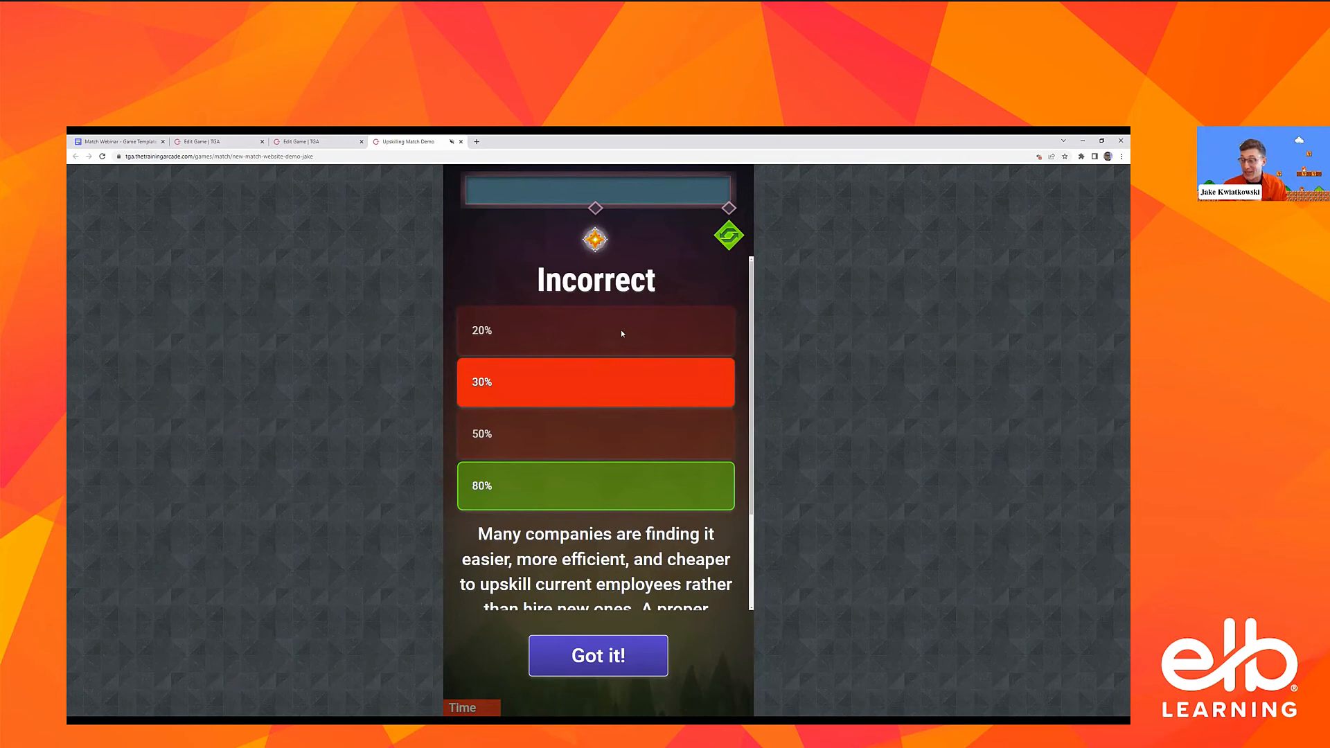
scroll(526, 352, down, 2)
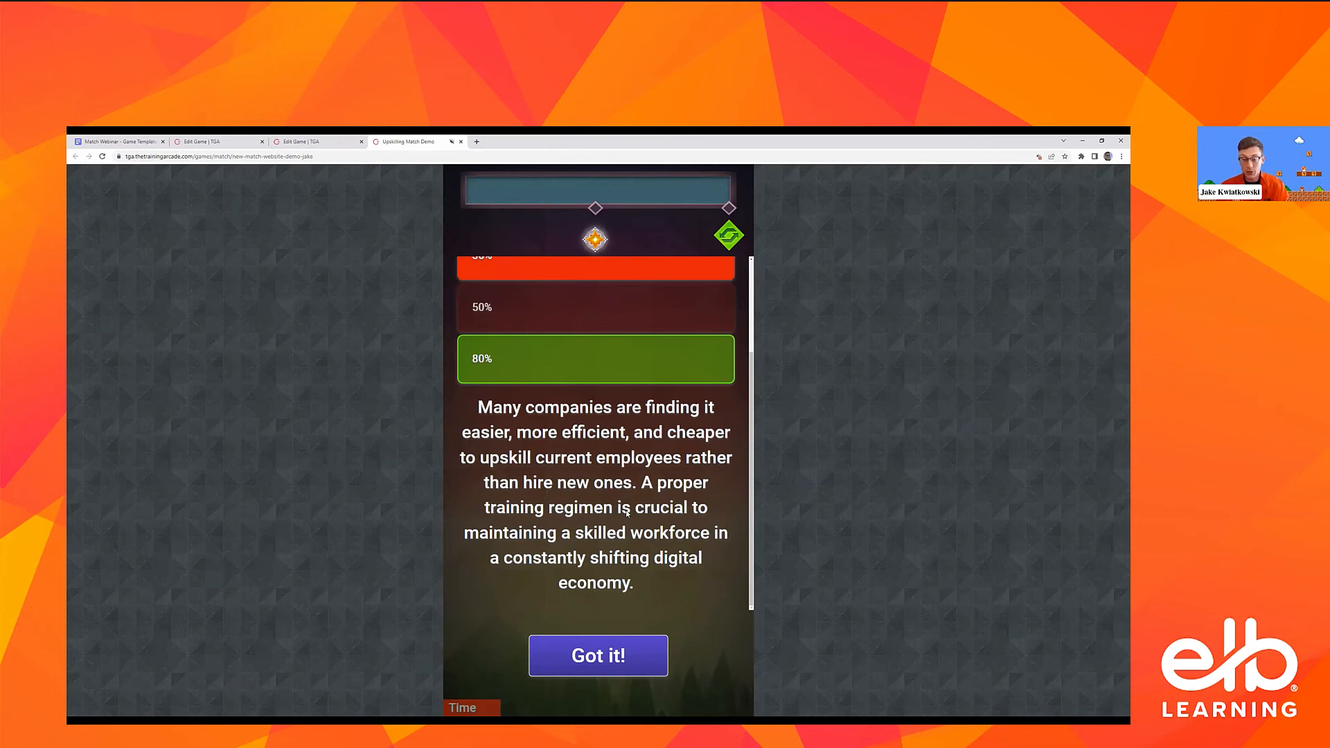
scroll(627, 513, up, 2)
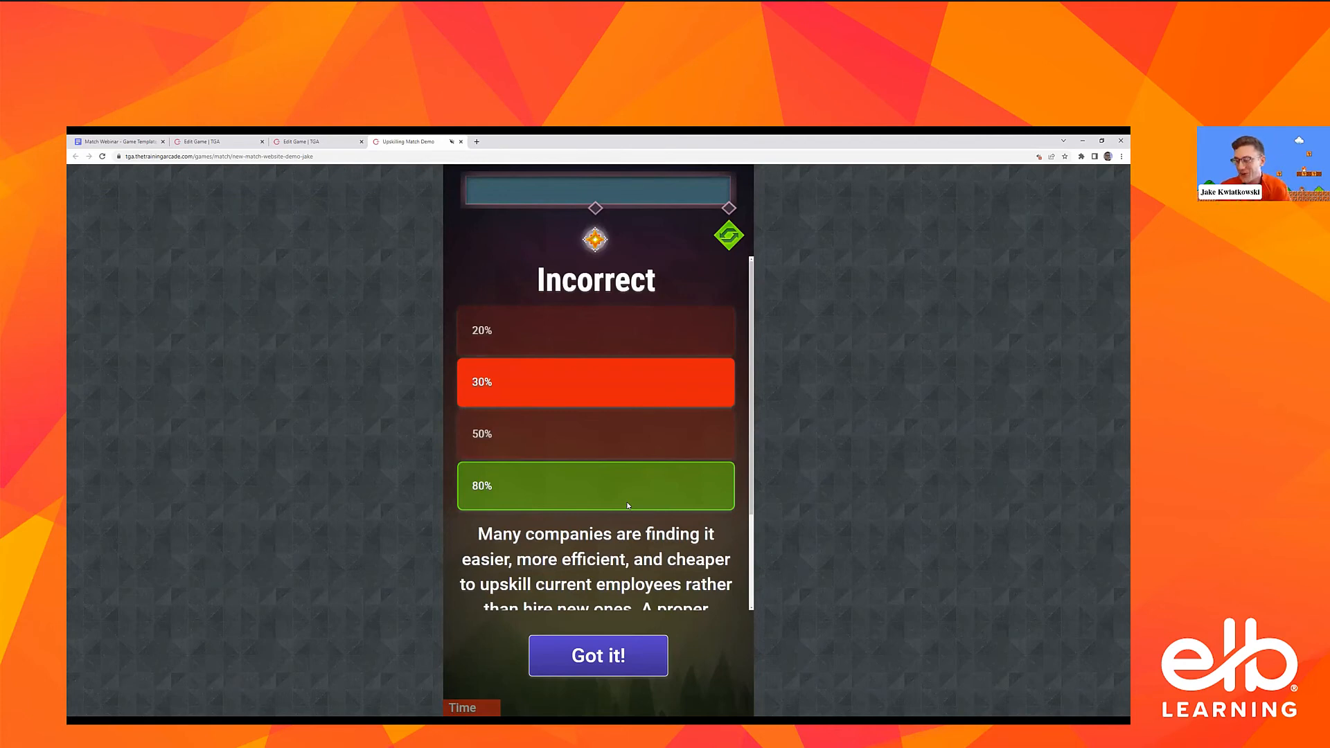
scroll(663, 448, down, 1)
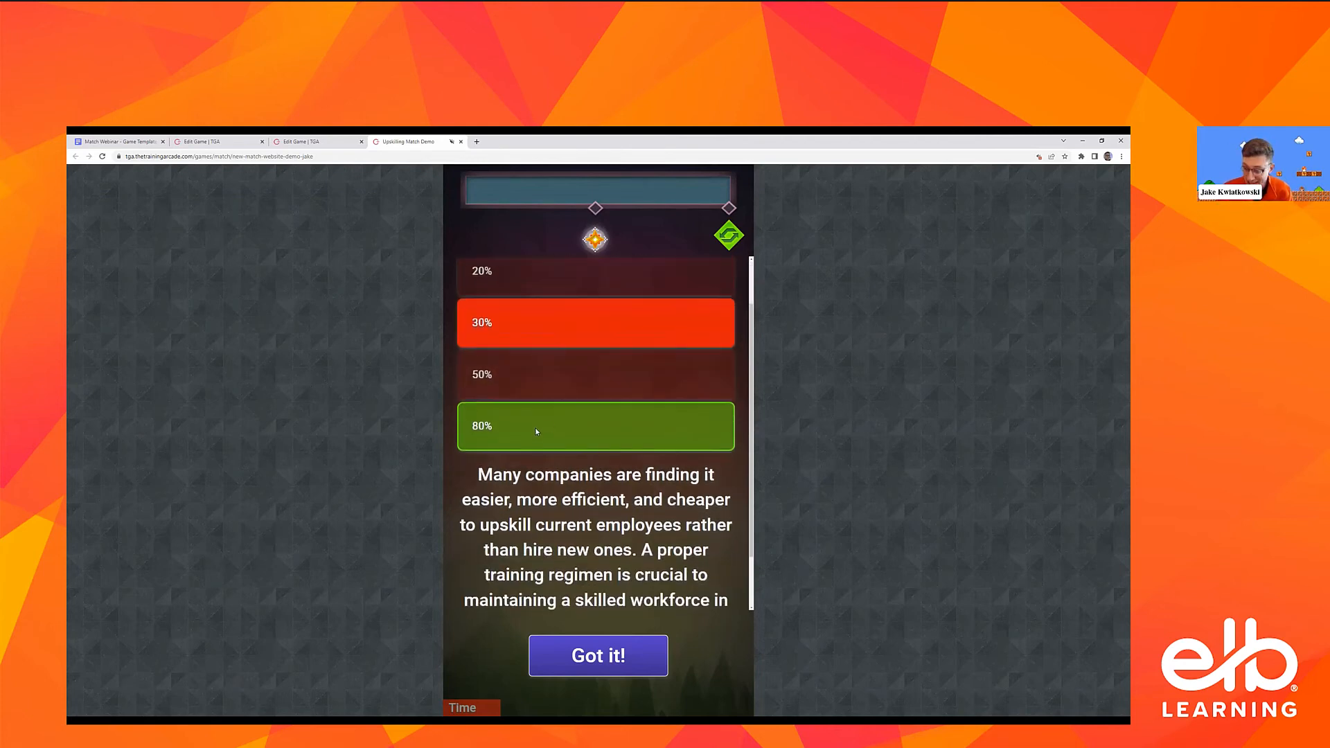
scroll(555, 427, up, 1)
scroll(632, 417, down, 2)
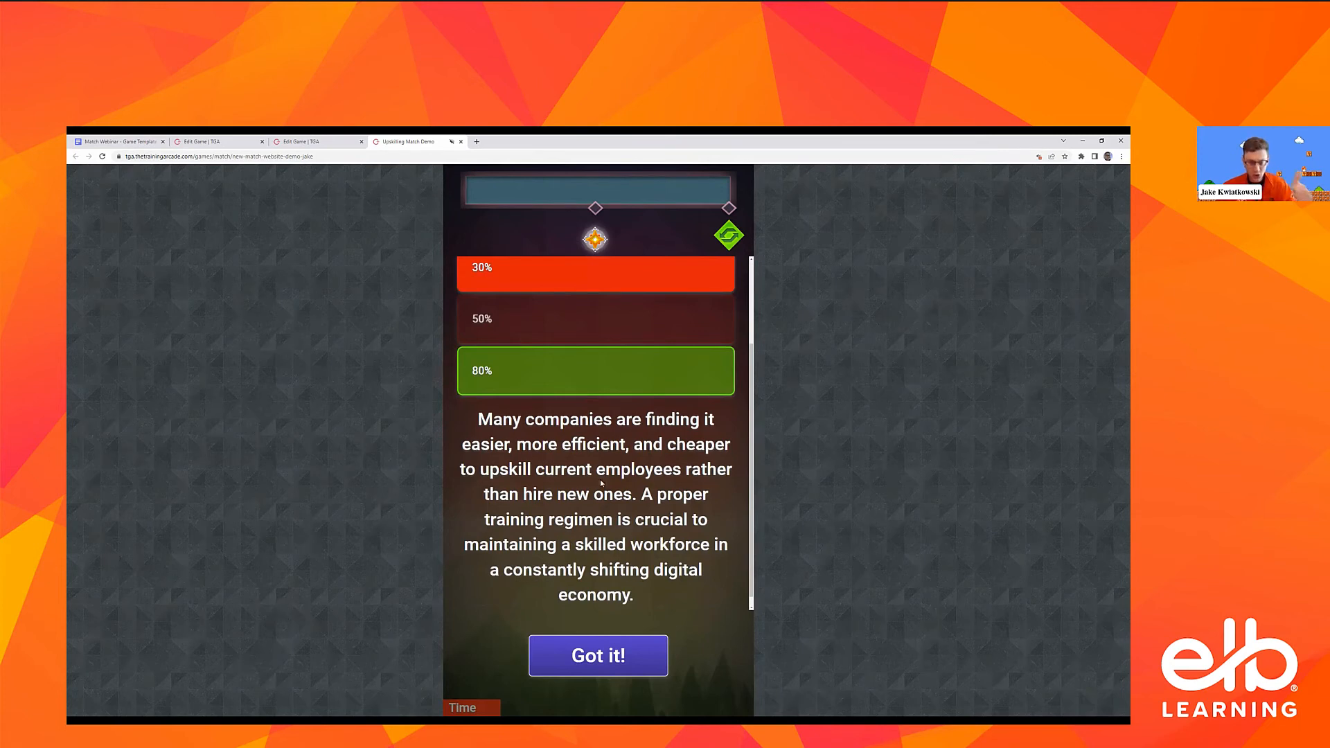
click(600, 651)
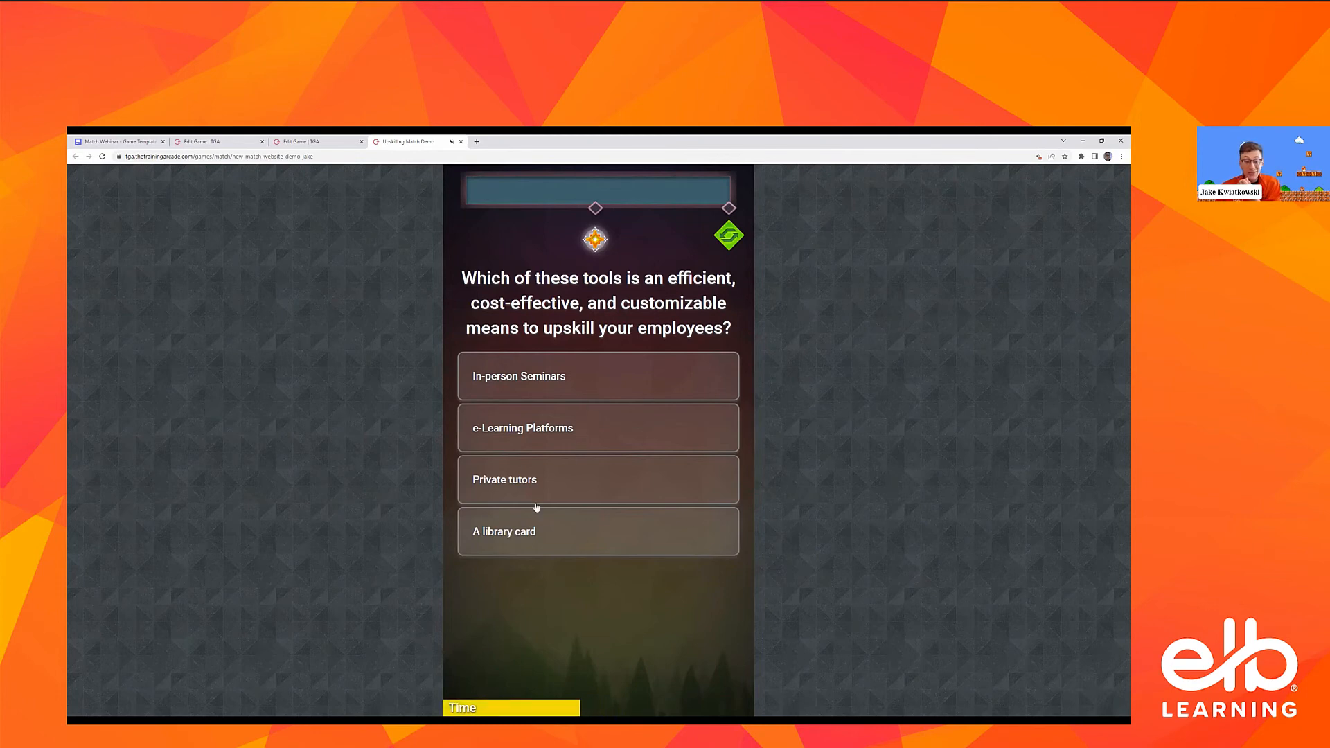
Answer the upskilling tools question with "e-Learning Platforms" and continue past its feedback and rewards to the game board
click(584, 439)
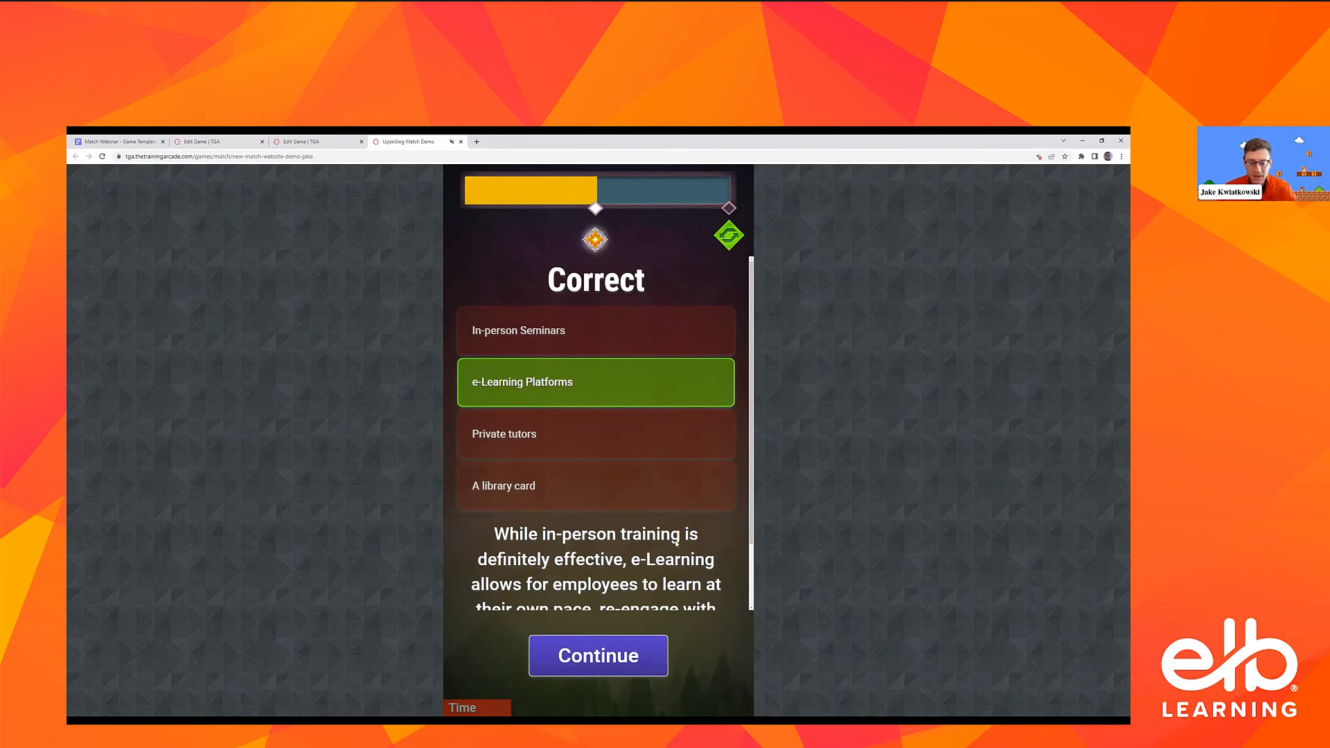
scroll(676, 543, down, 1)
click(584, 668)
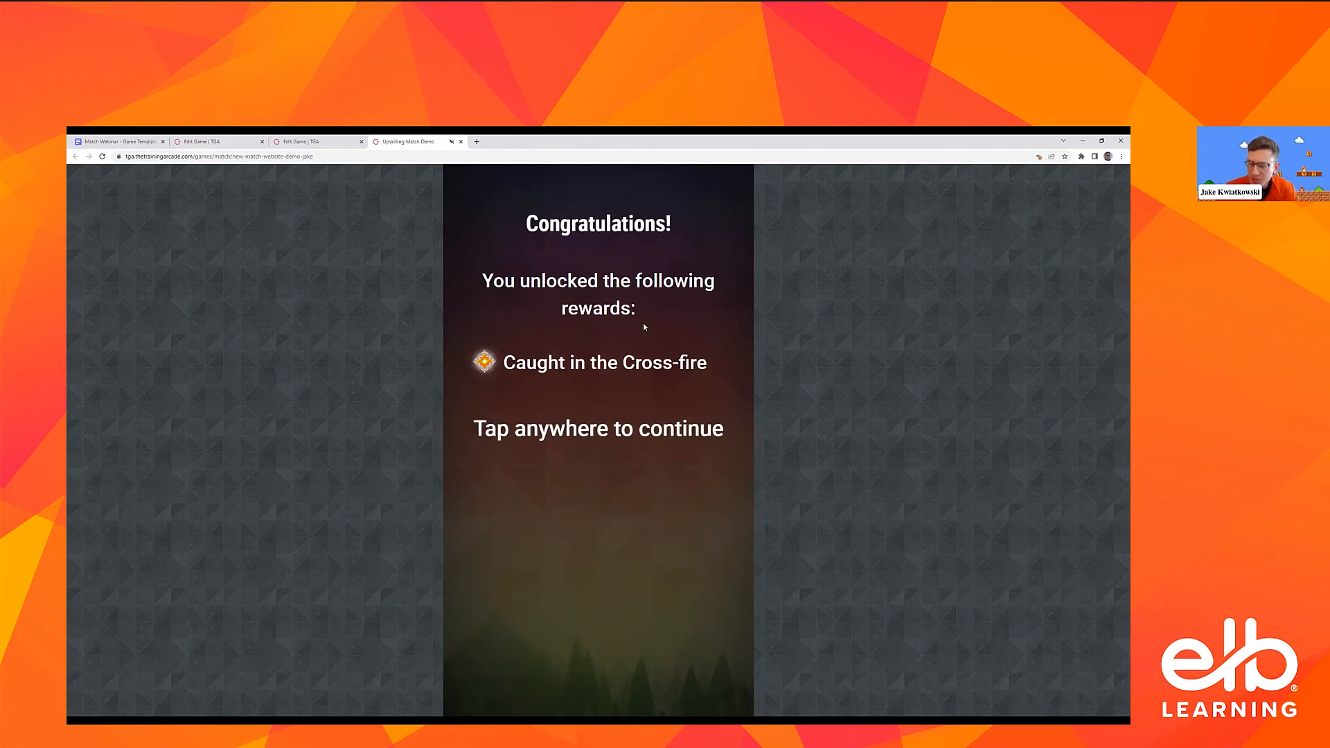
click(623, 384)
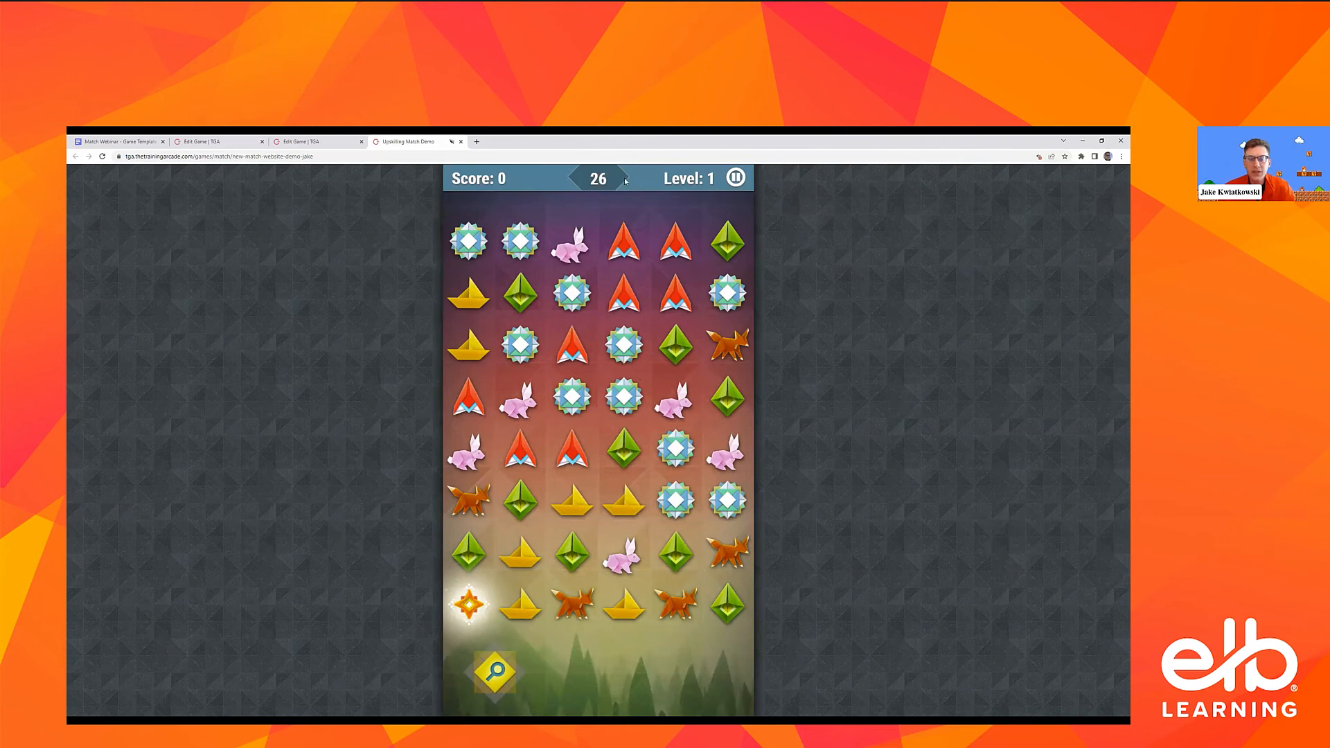
Pause and resume the game, and swap tiles on the Level 1 board to make matches that include the question box
click(735, 180)
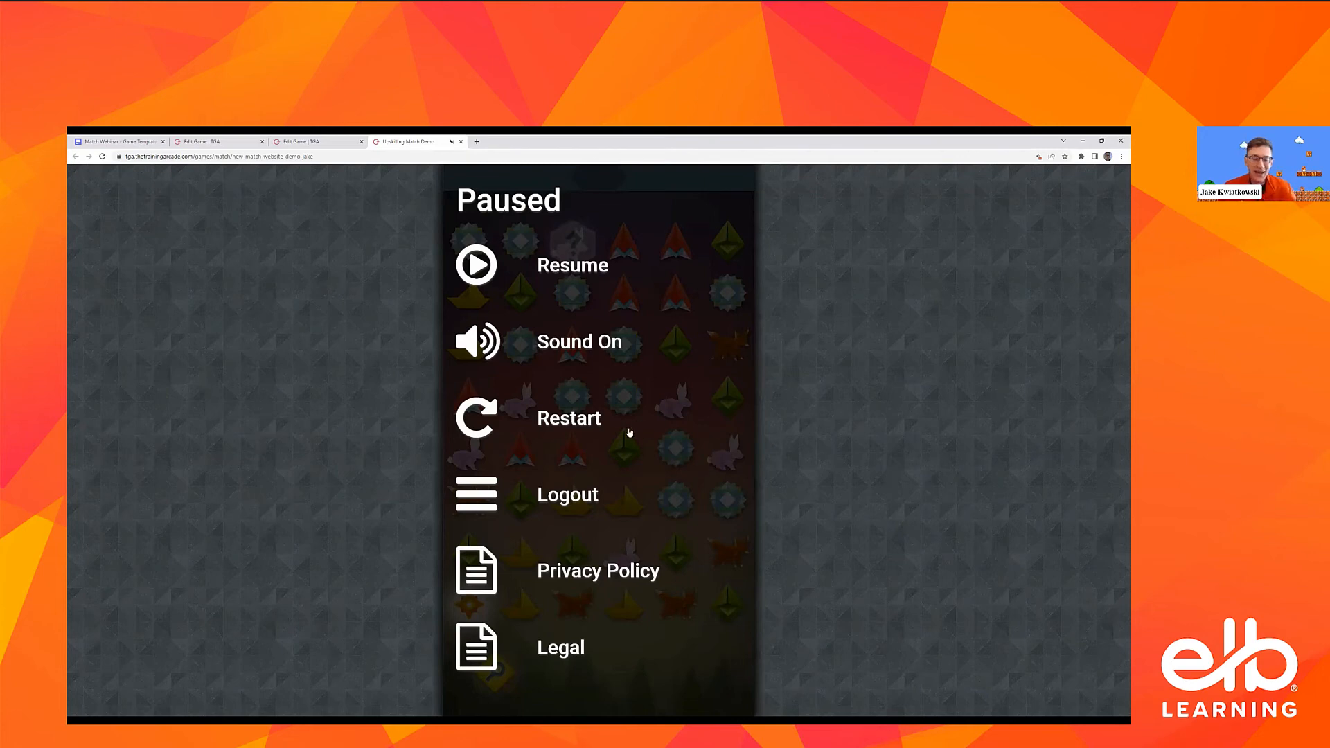
click(491, 271)
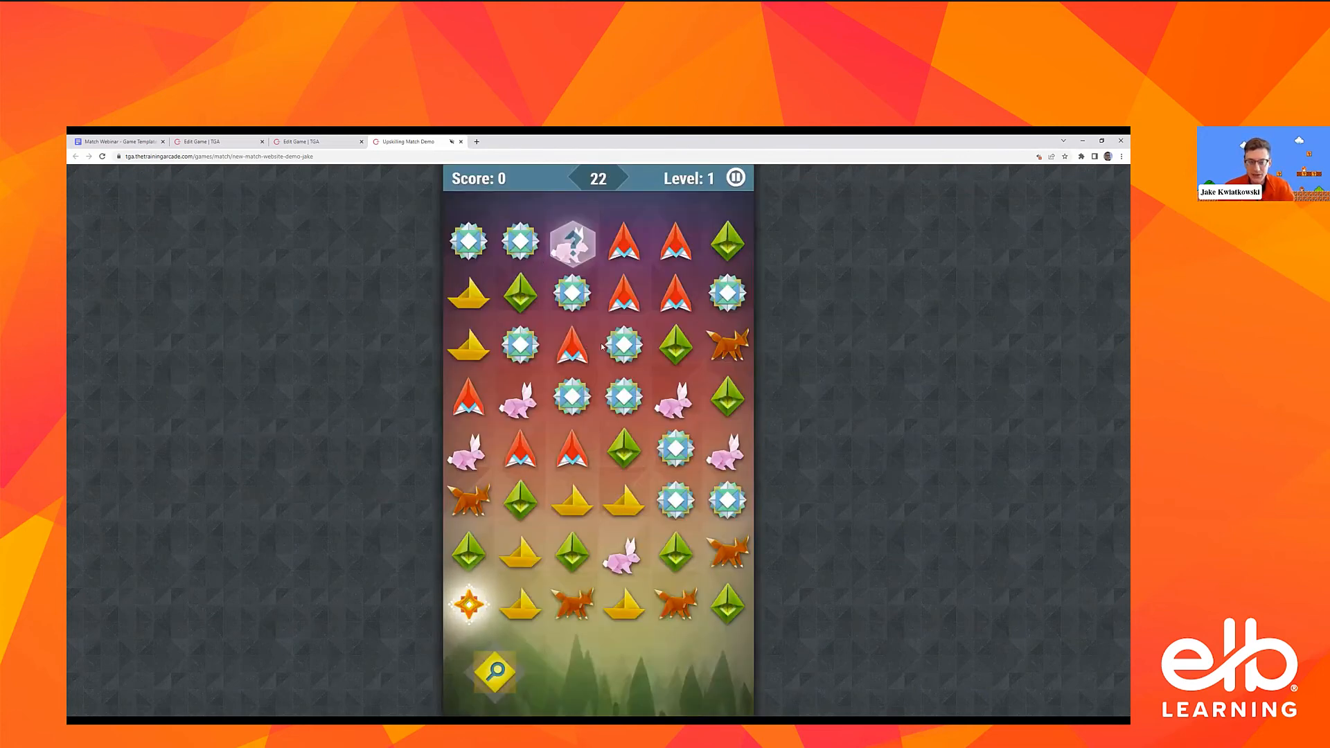
drag(603, 347, 623, 343)
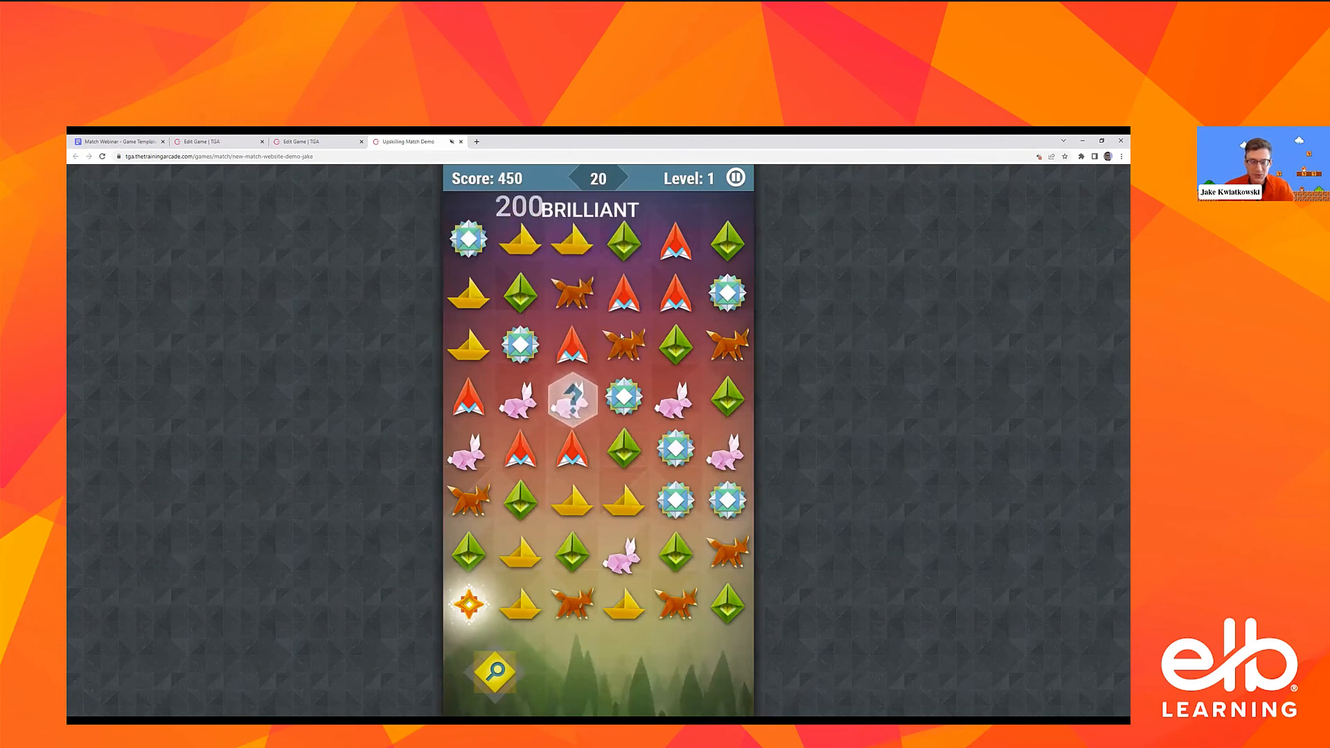
drag(520, 243, 478, 242)
drag(521, 550, 523, 502)
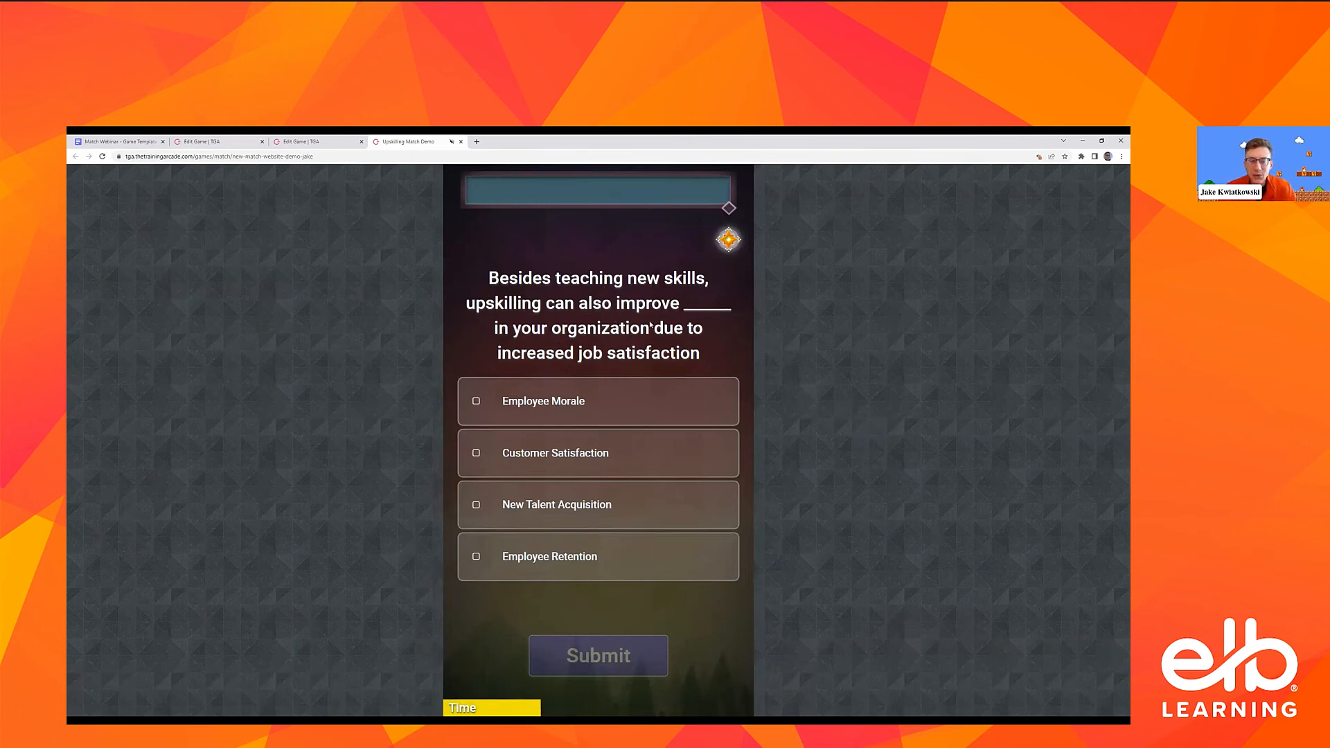
Submit Employee Morale, Customer Satisfaction, New Talent Acquisition and Employee Retention as the answers, and continue past the rewards to the board
click(555, 407)
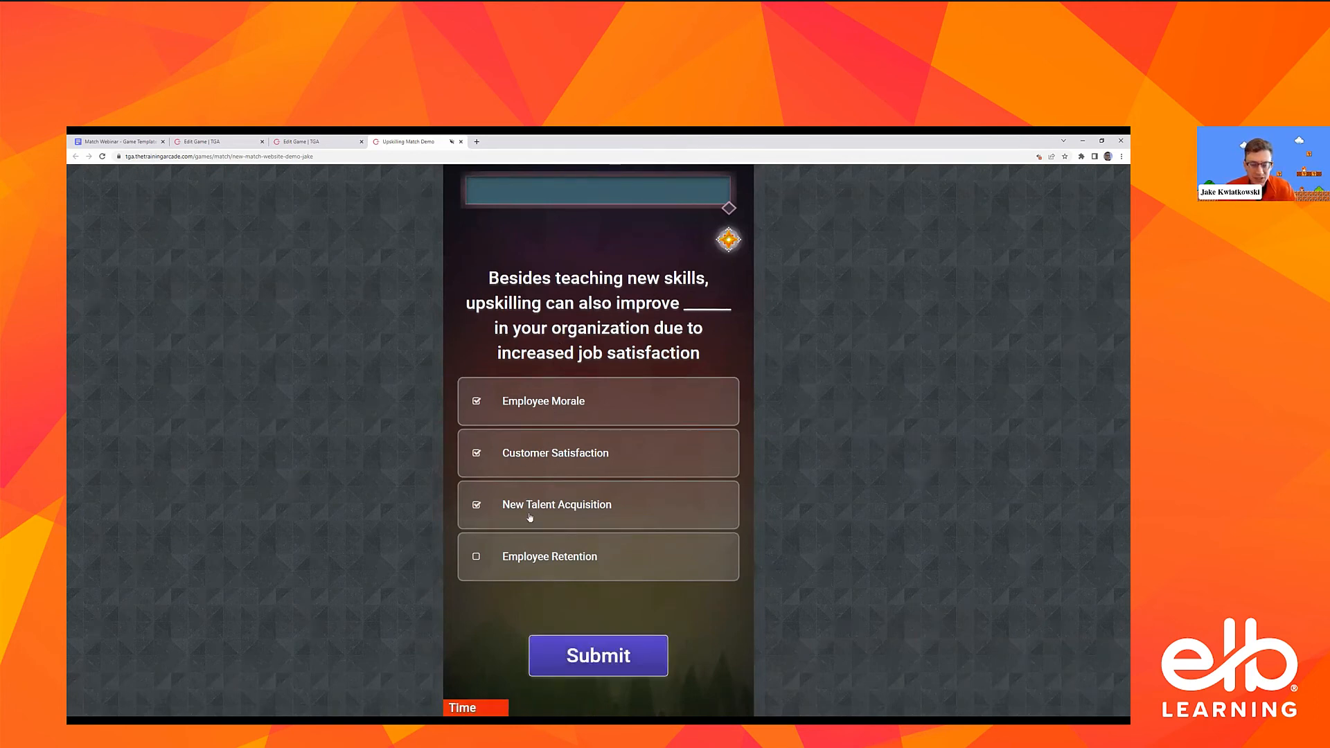
click(593, 658)
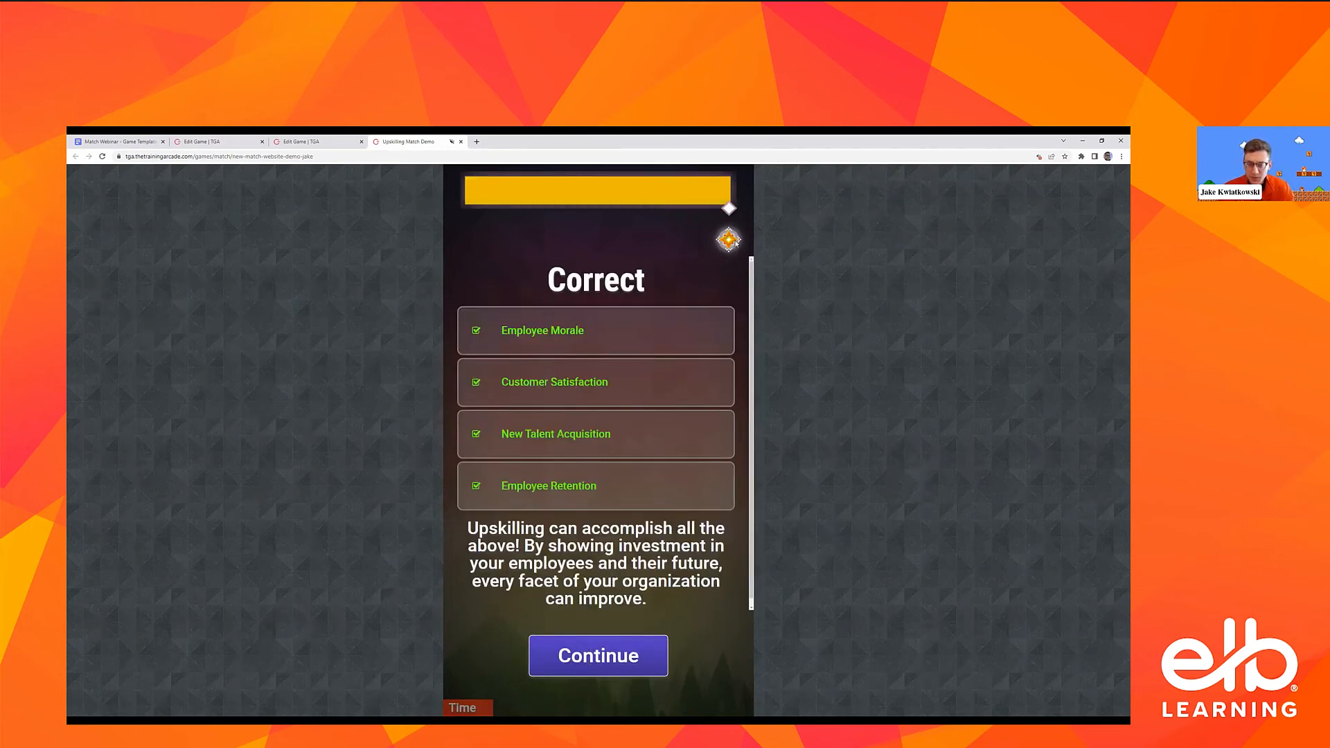
click(638, 648)
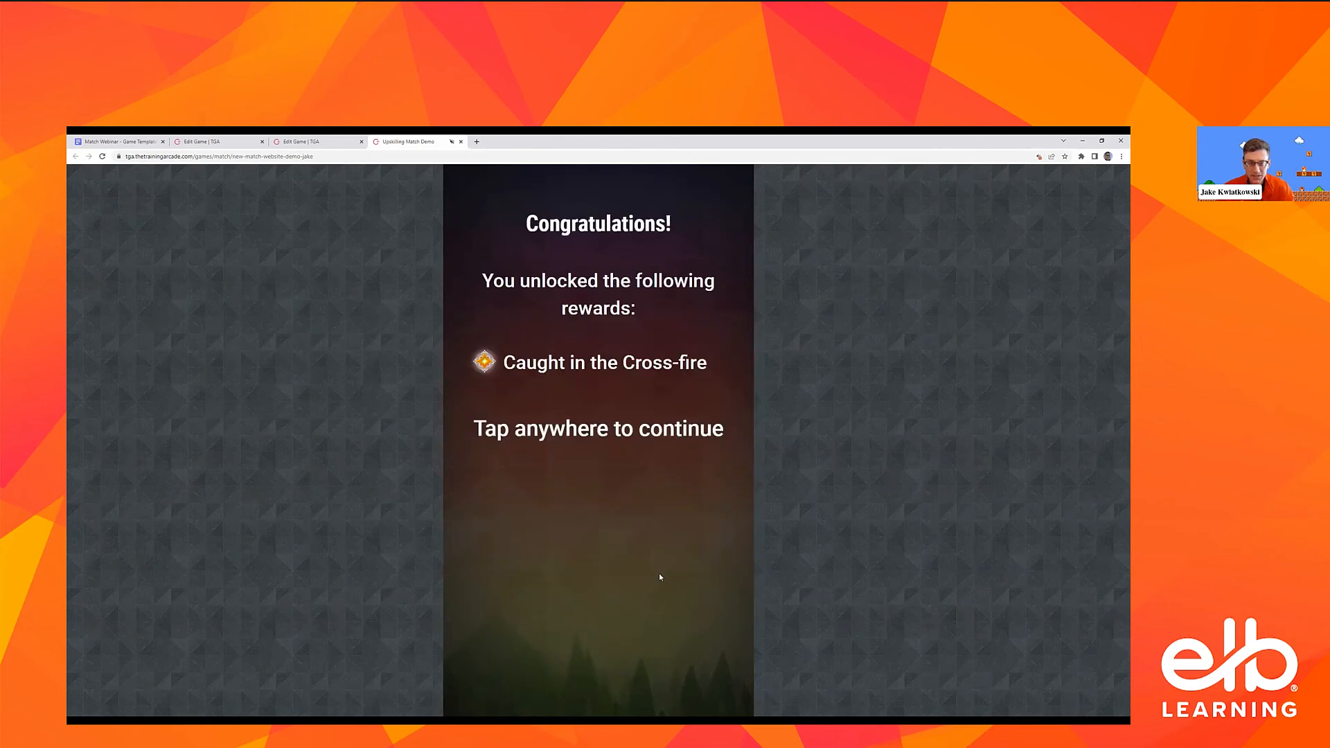
click(646, 361)
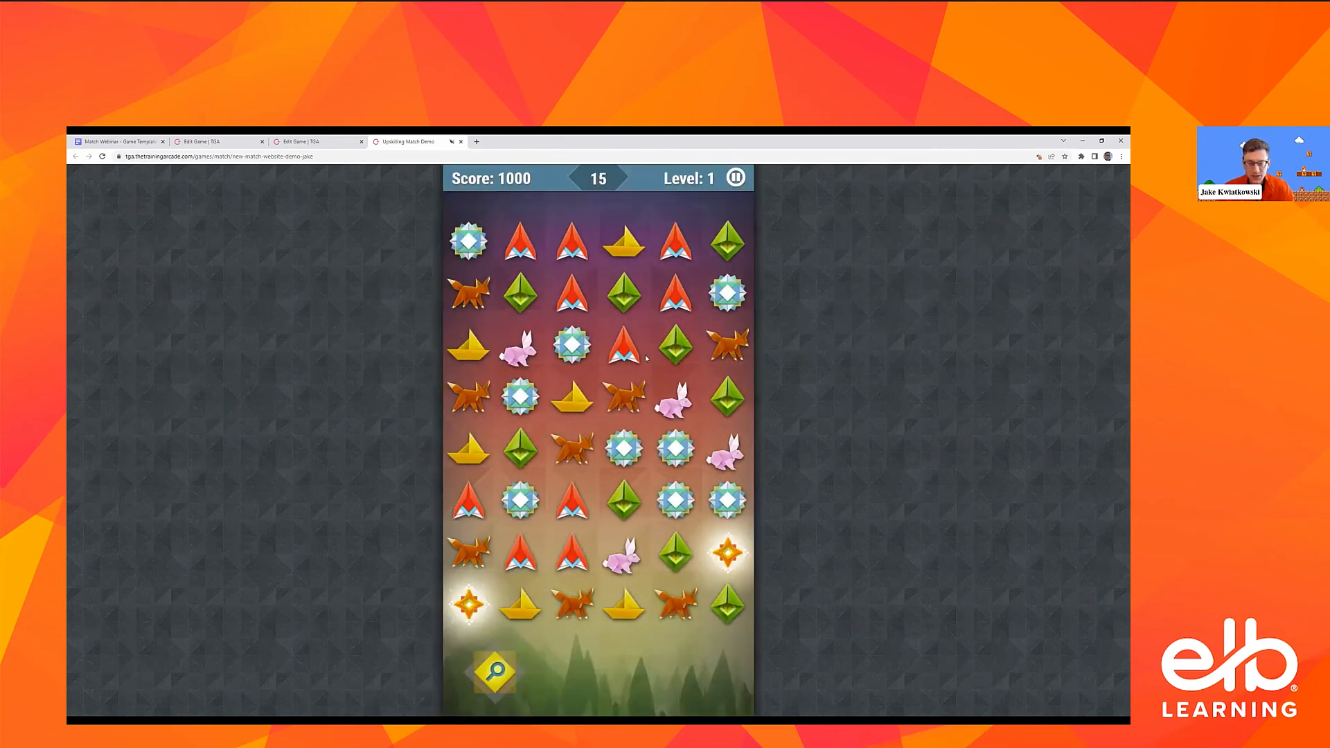
Set off both Caught in the Cross-fire power-ups on the board and swap tiles to make more matches in Level 1
click(722, 555)
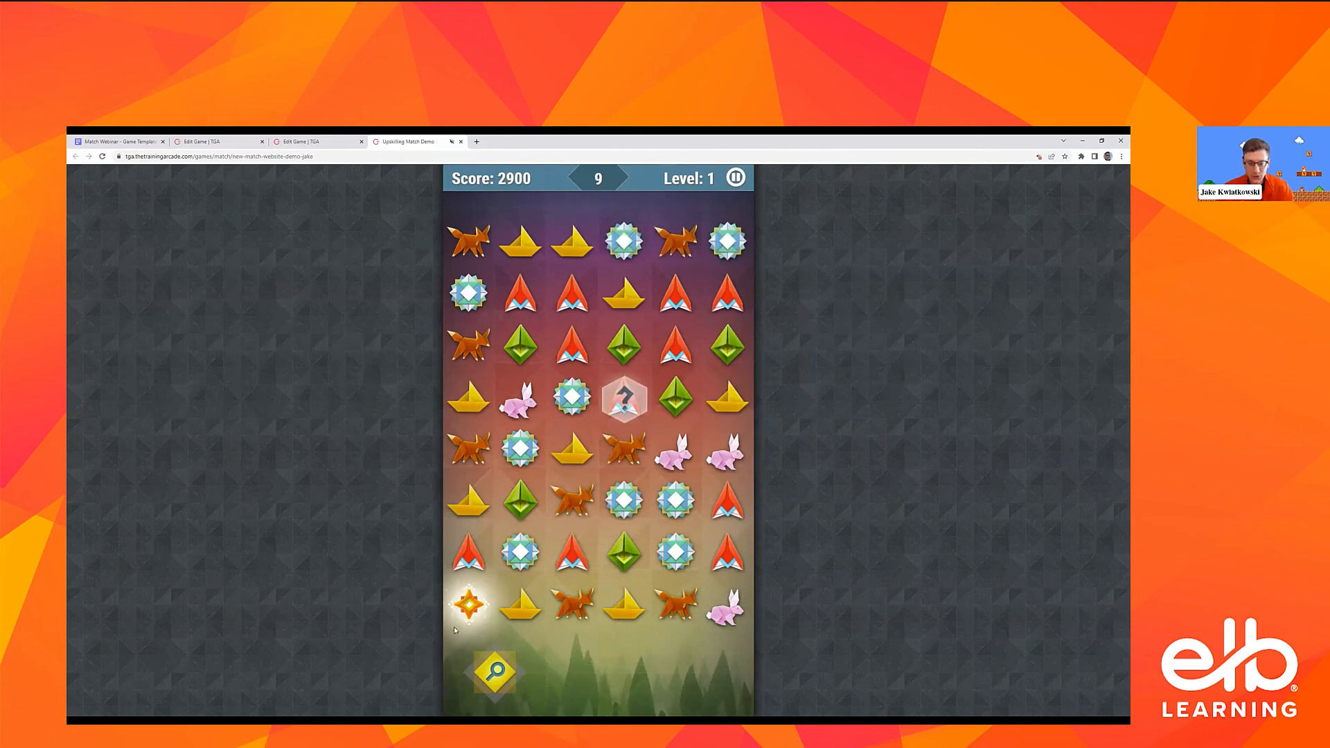
click(469, 606)
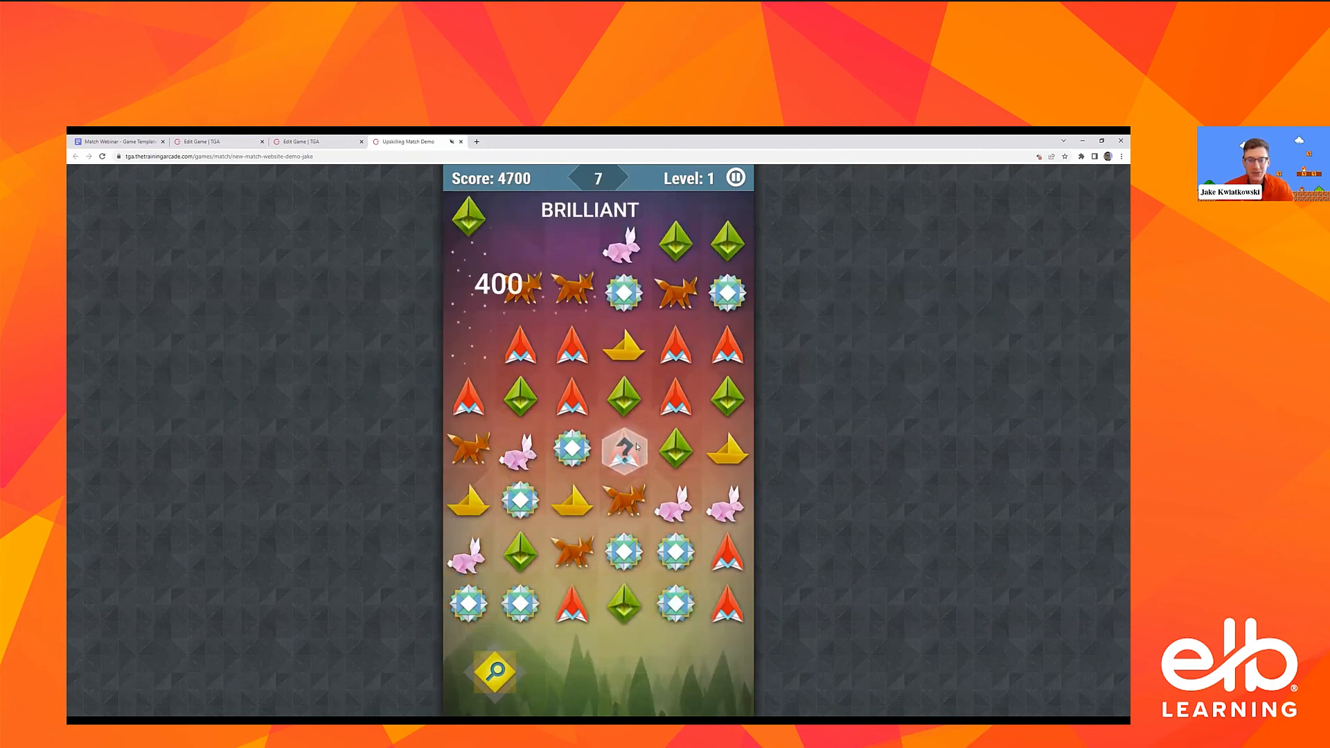
drag(469, 397, 526, 391)
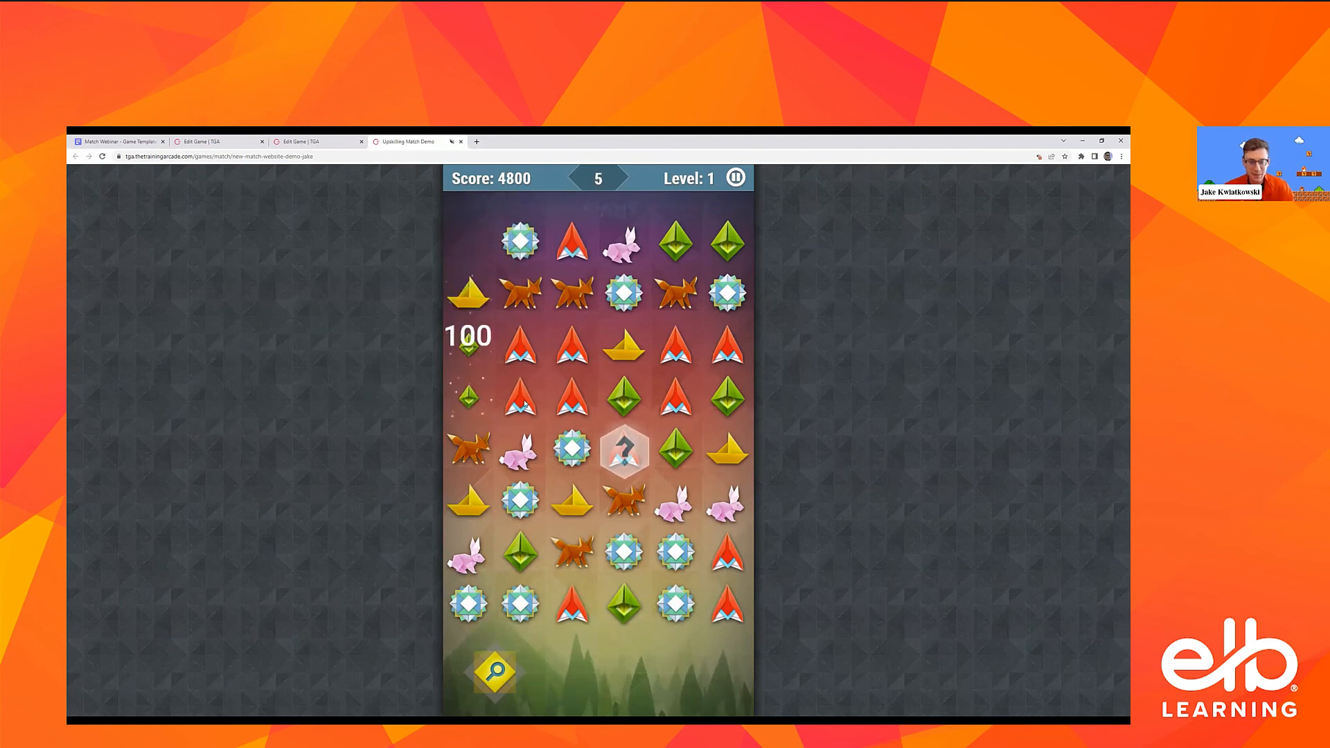
drag(624, 345, 675, 345)
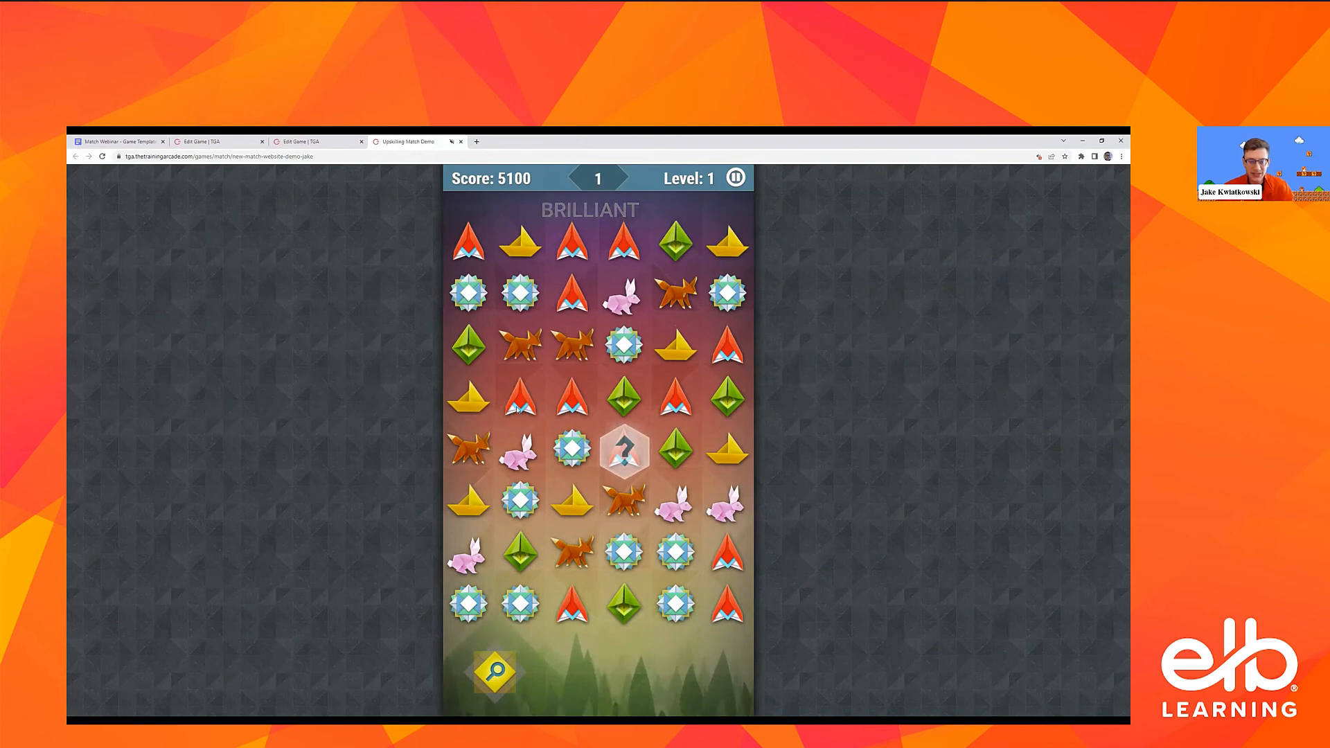
drag(584, 346, 584, 397)
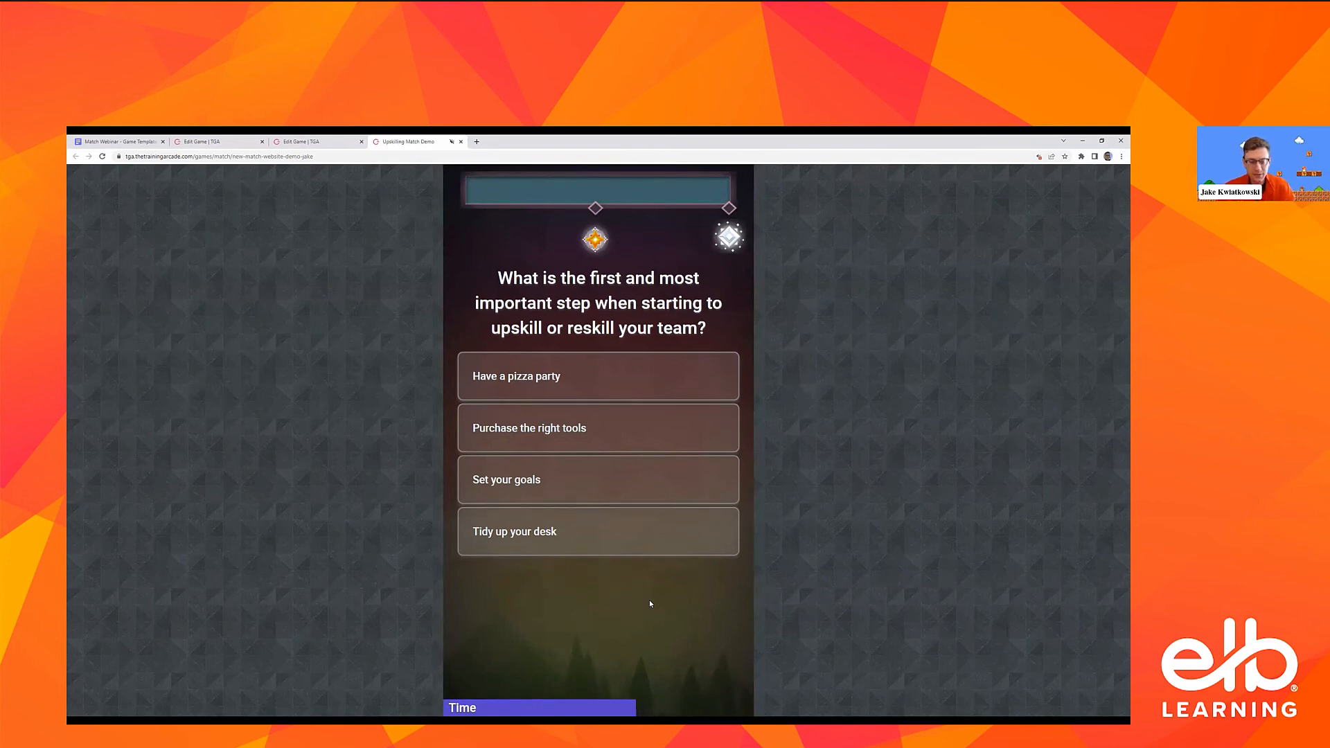
Answer the first-step question with "Set your goals" and the upskilling definition question with "True", continuing to the rewards screen
click(625, 478)
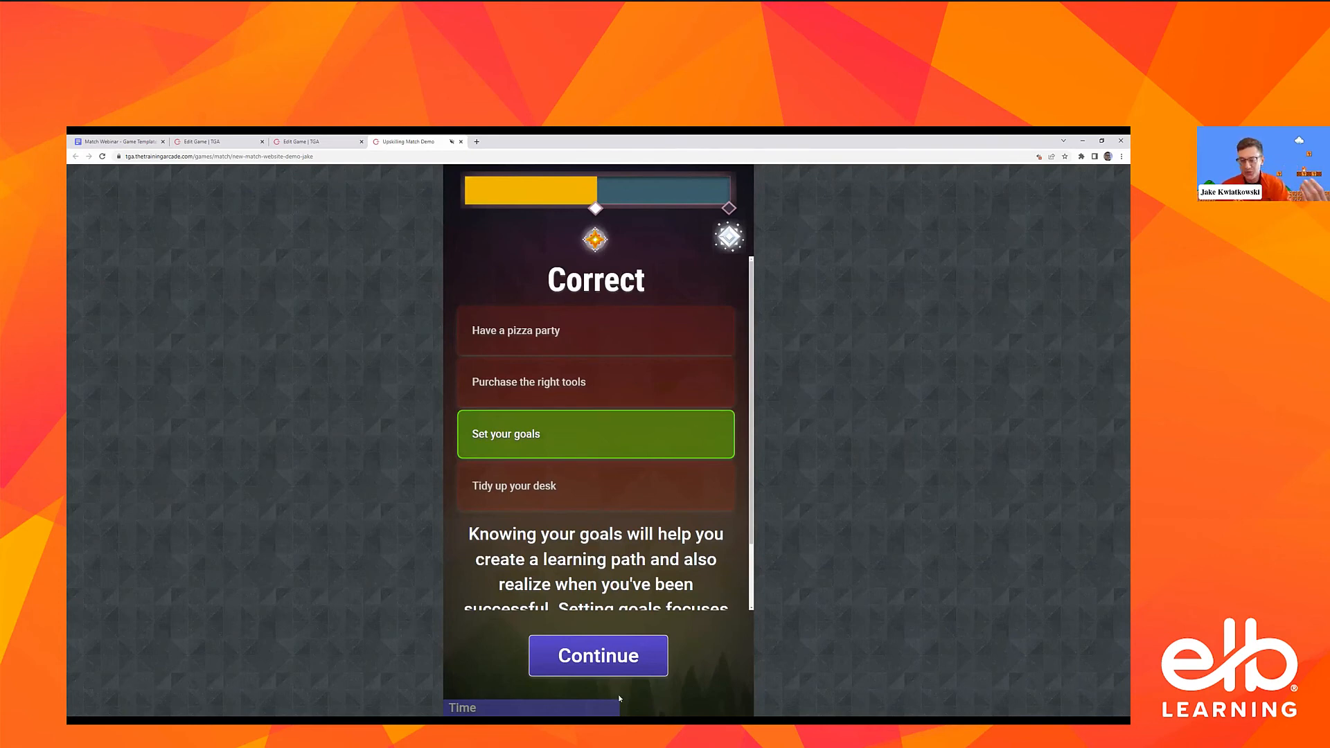
click(616, 663)
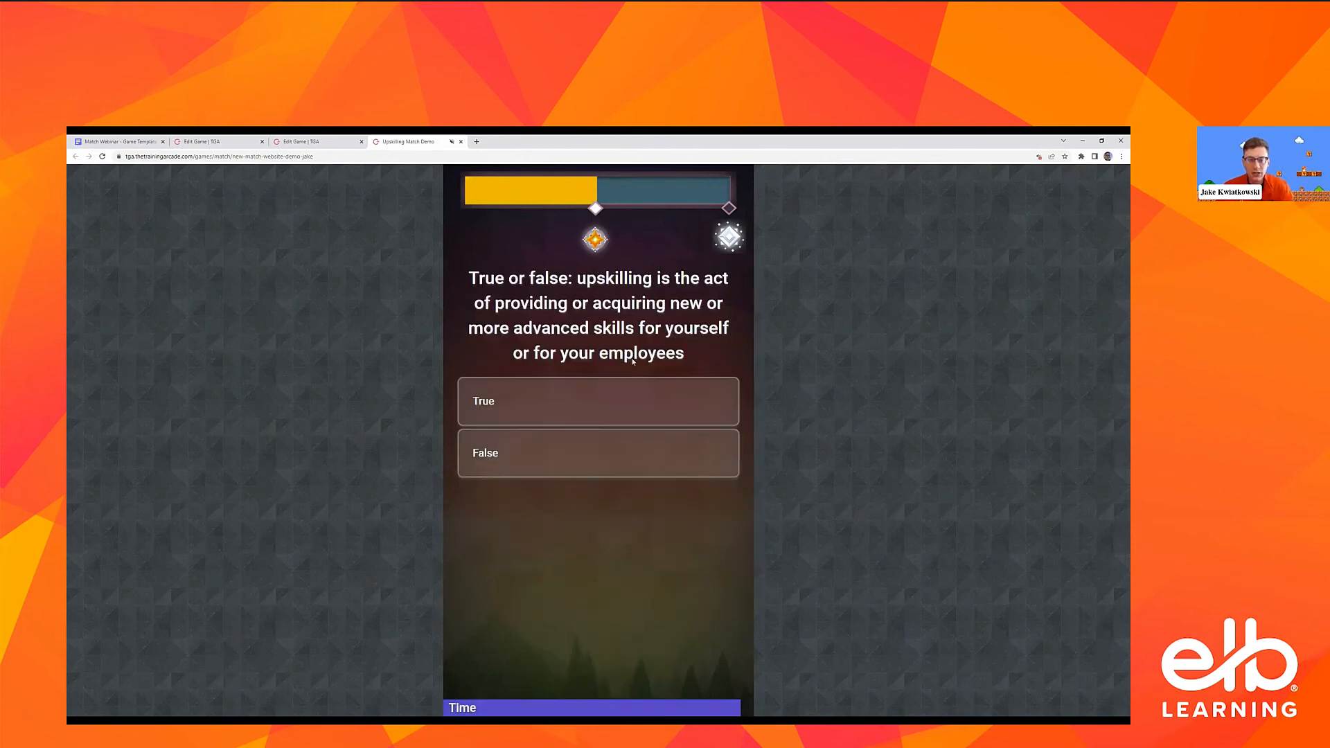
click(563, 385)
click(596, 665)
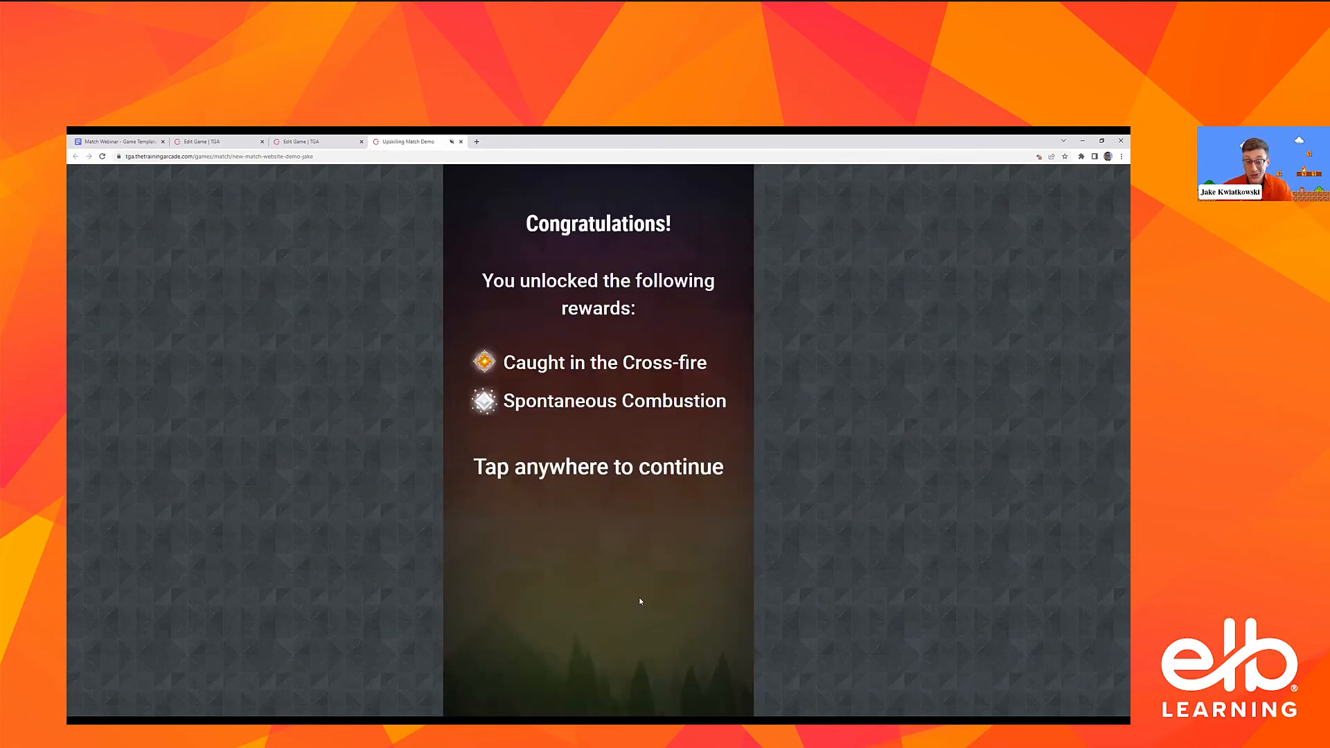
Continue past the rewards and Blocker tile notice into Level 2, and swap tiles to make matches and set off the Spontaneous Combustion power-up
click(657, 445)
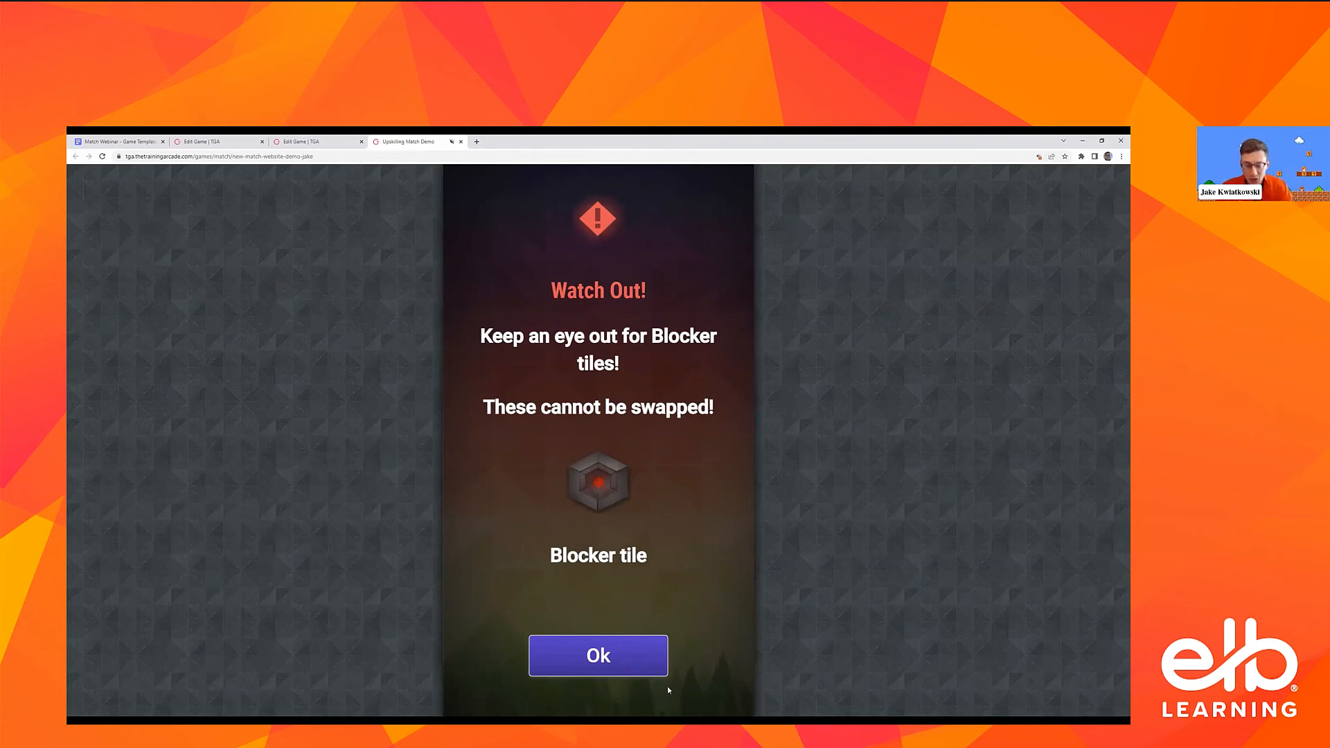
click(657, 667)
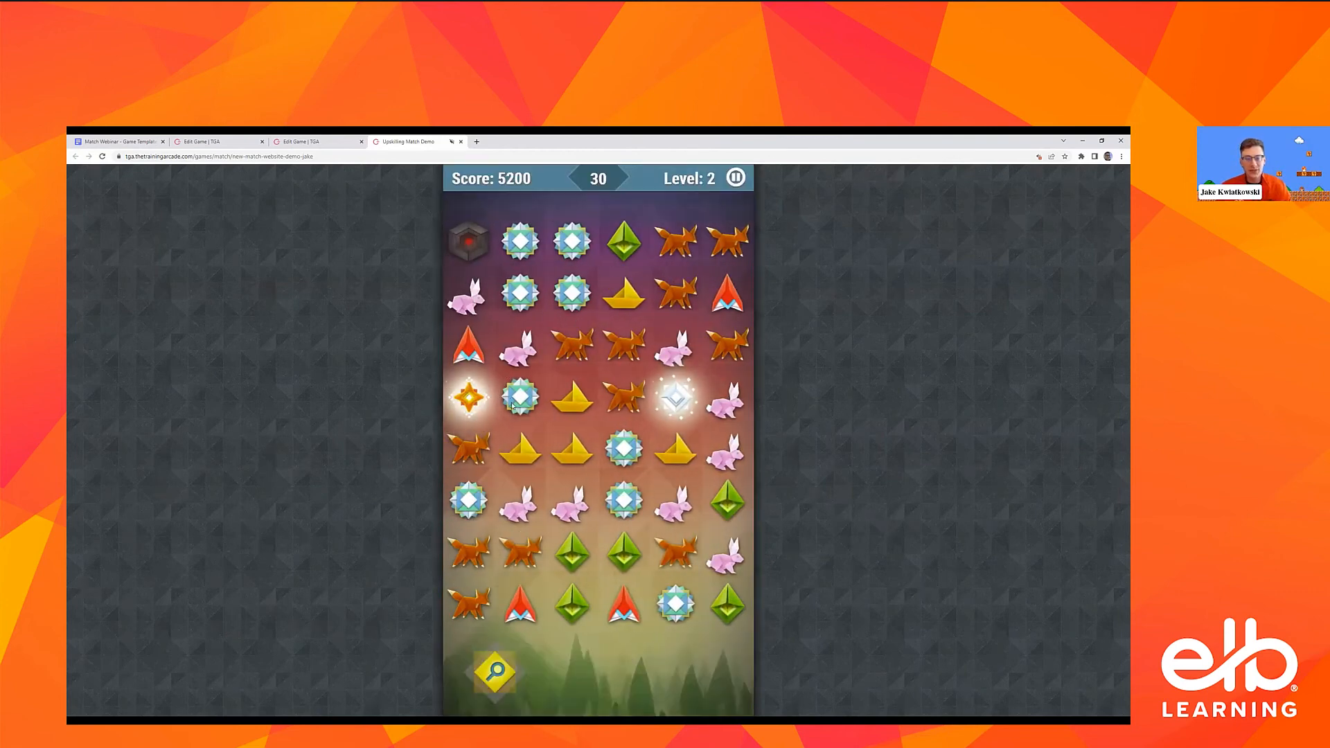
drag(513, 406, 516, 347)
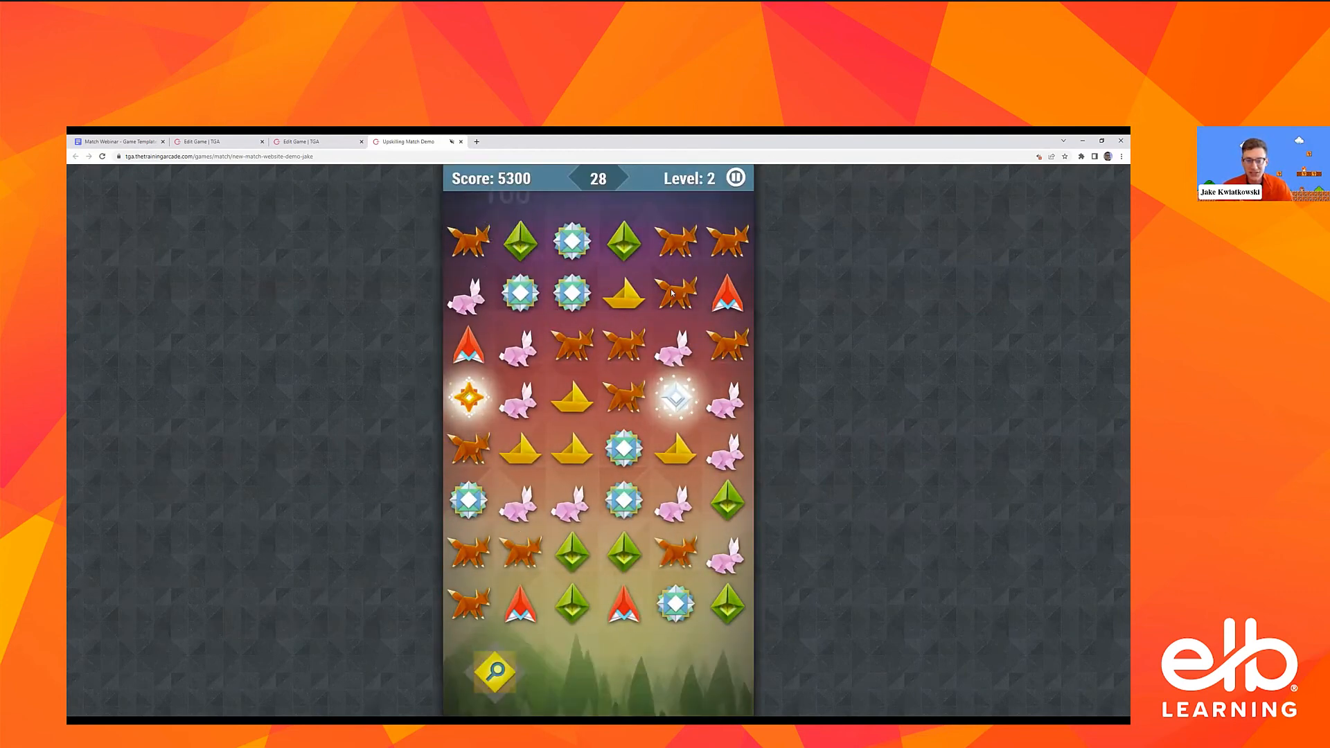
drag(672, 293, 624, 294)
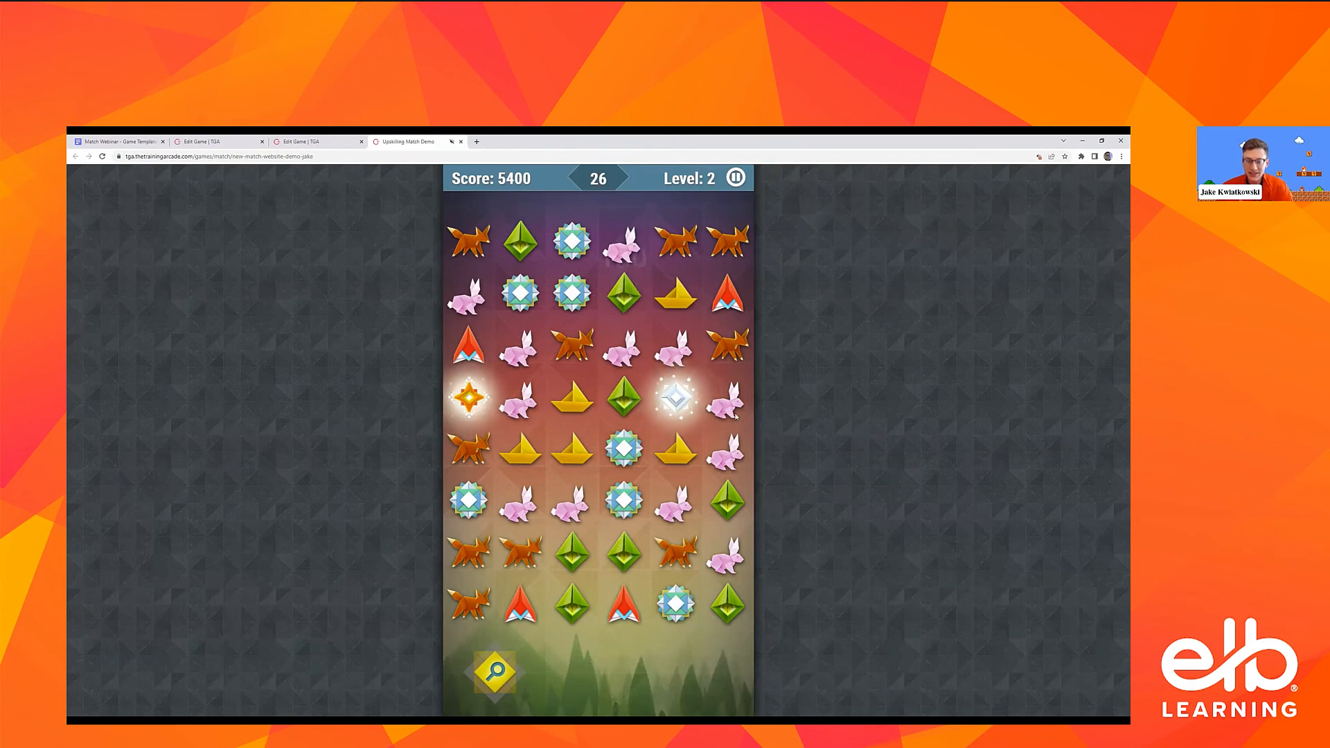
drag(736, 416, 736, 350)
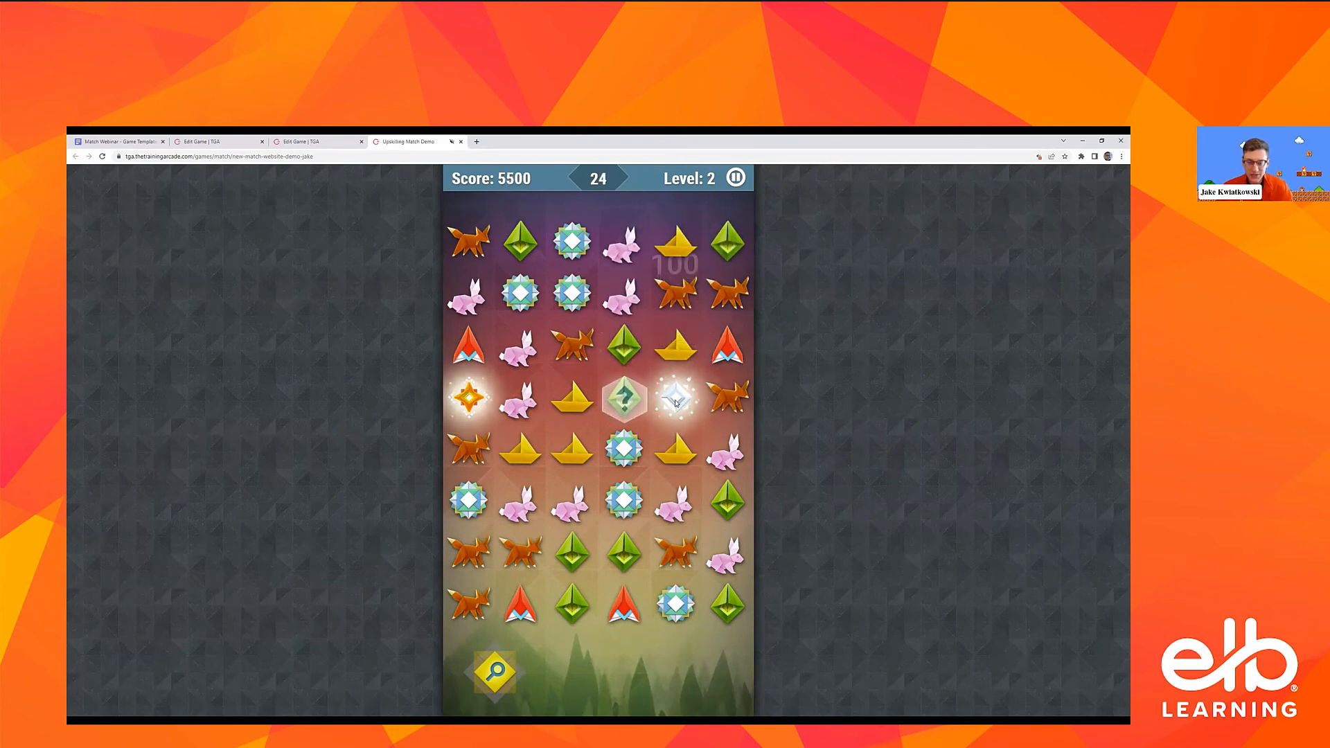
drag(676, 402, 624, 400)
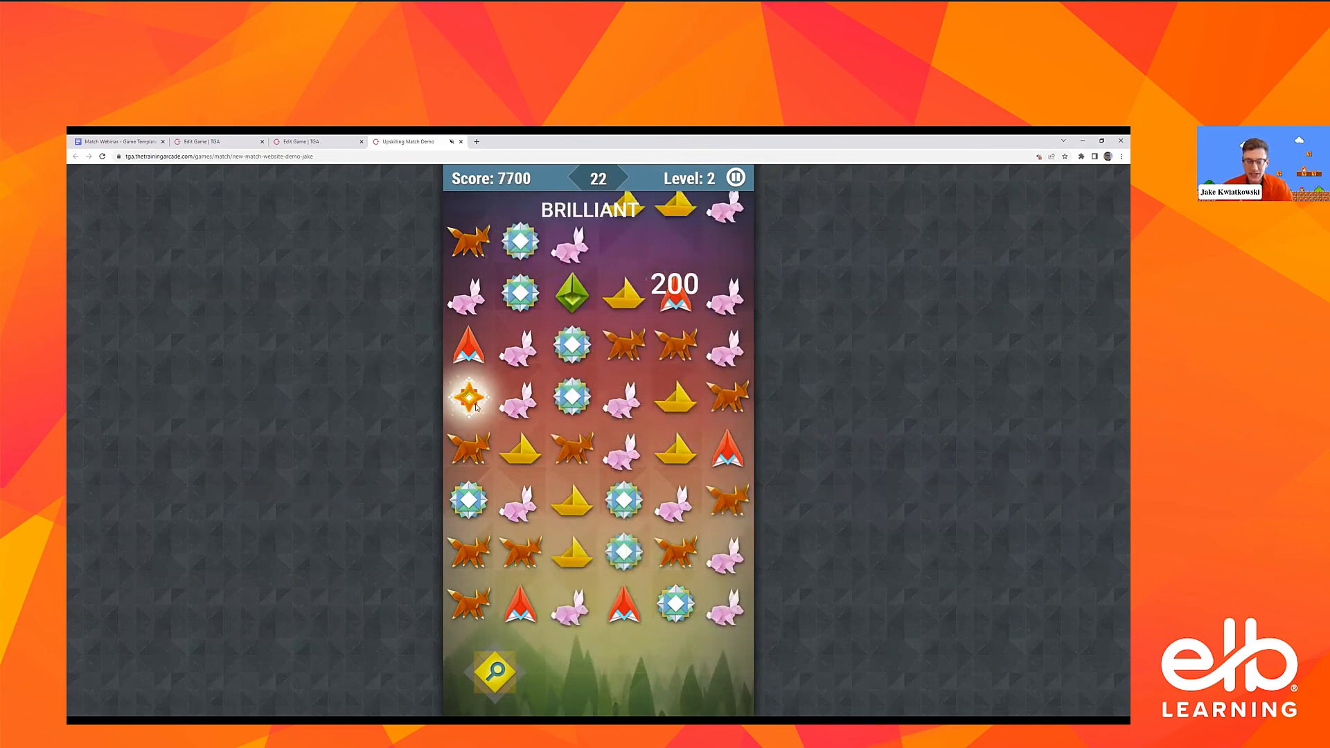